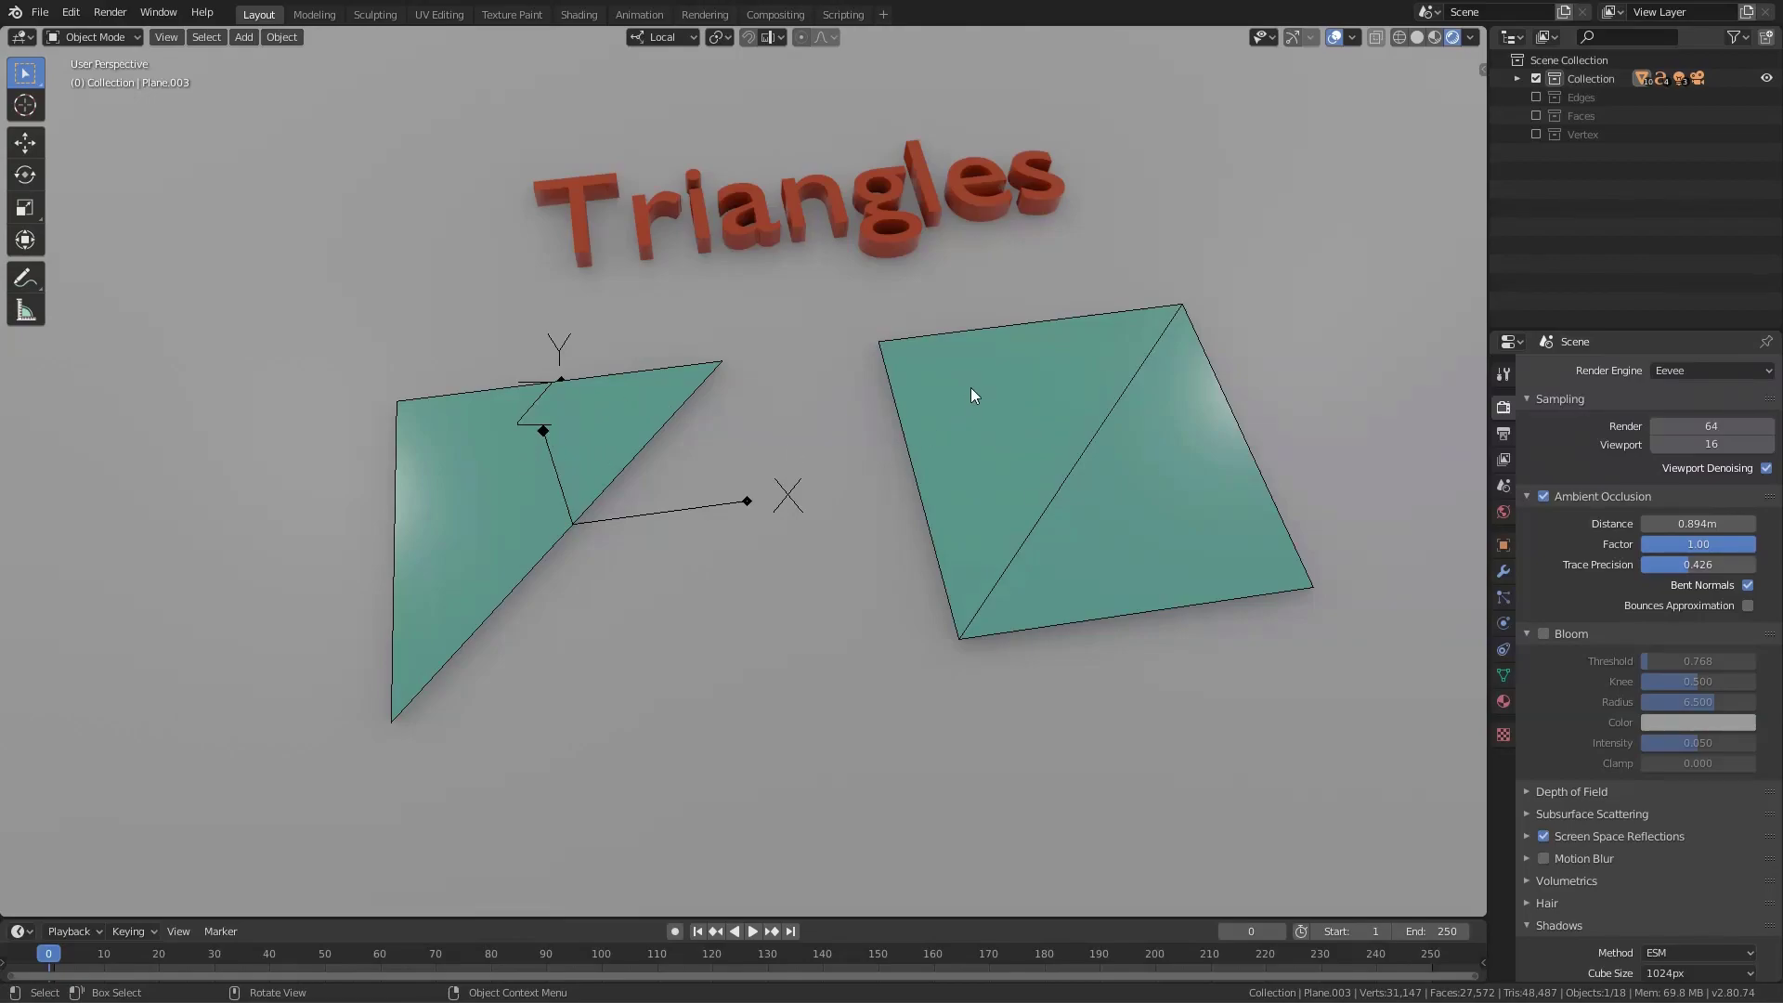
- Inspect the square plane's mesh, then select the triangle plane's three corner vertices in Edit Mode
{"action": "left_click", "coordinate": [949, 422]}
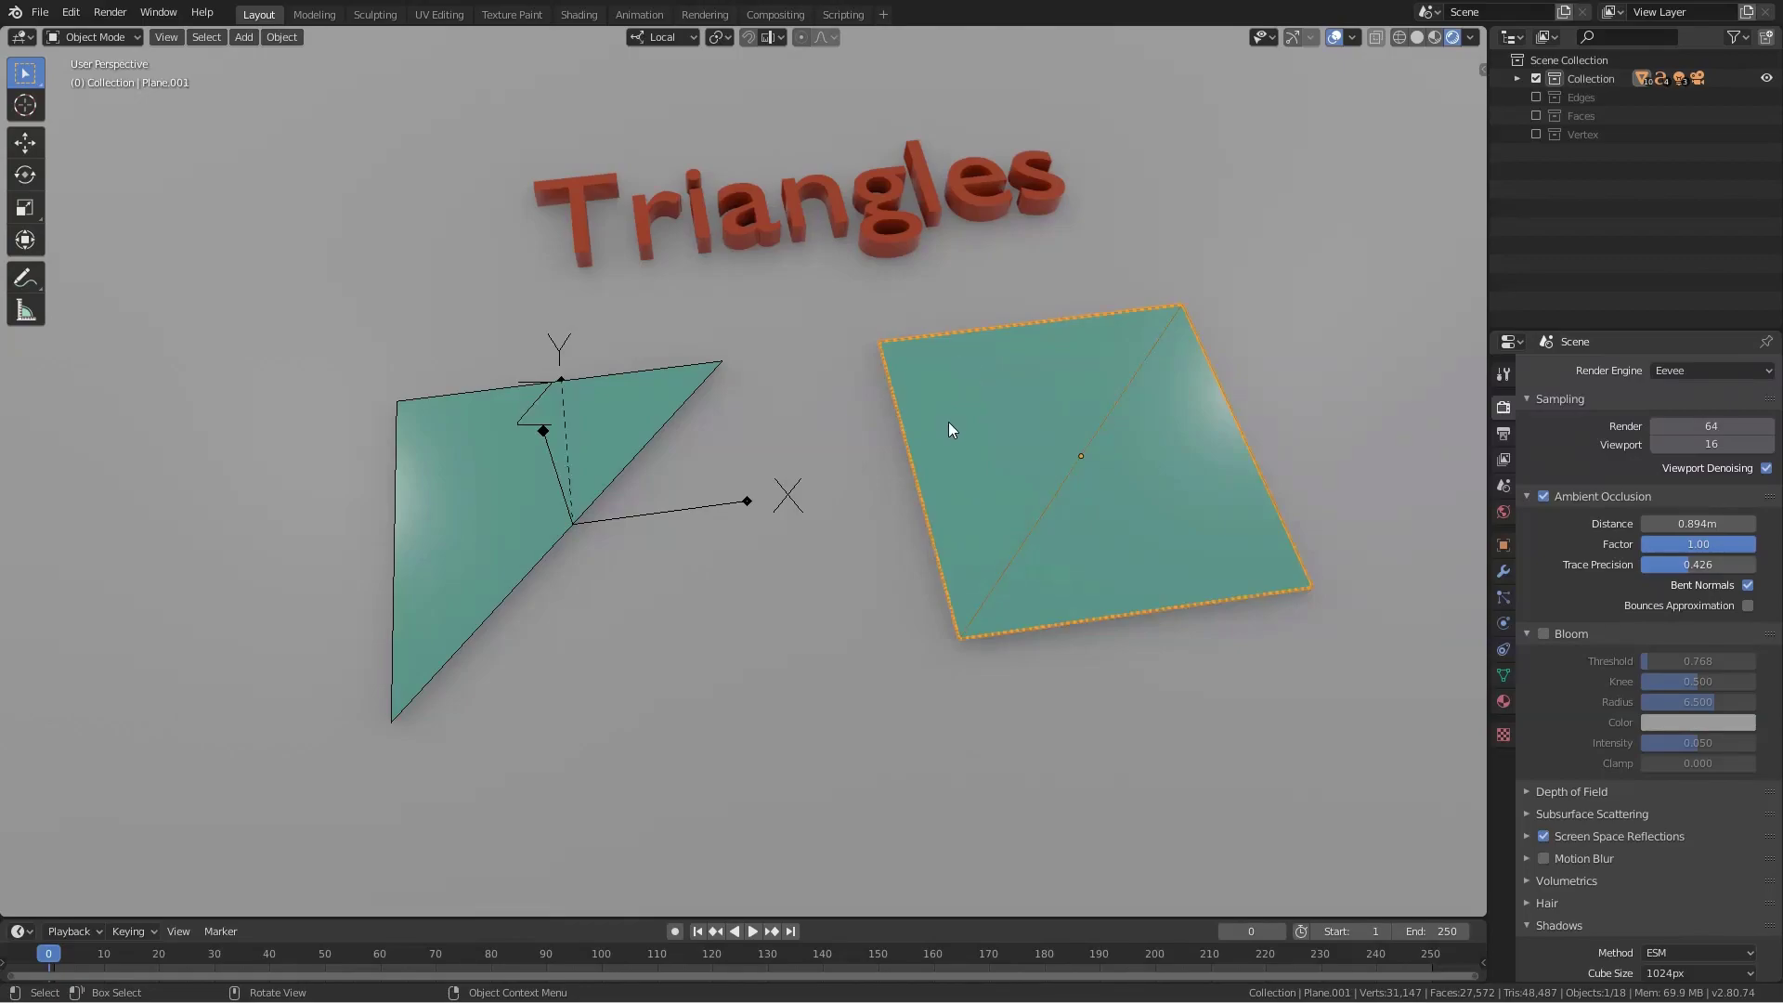
{"action": "key", "text": "Tab"}
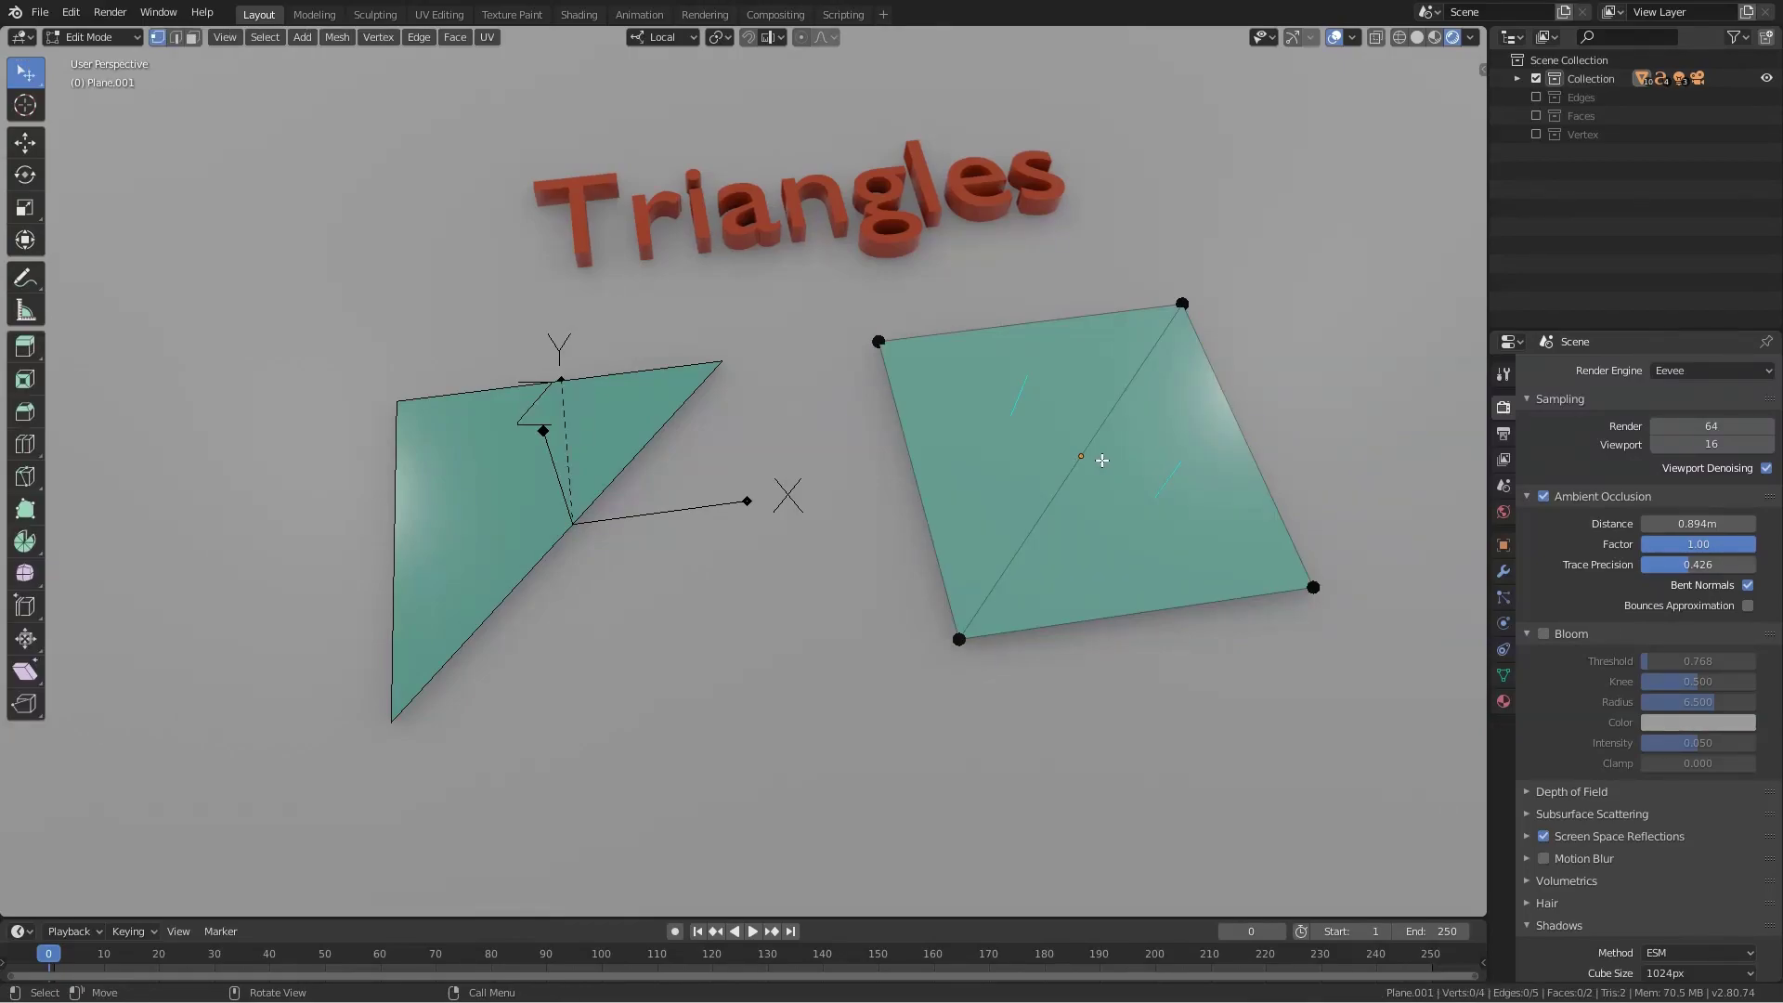
{"action": "key", "text": "Tab"}
{"action": "left_click", "coordinate": [577, 483]}
{"action": "key", "text": "Tab"}
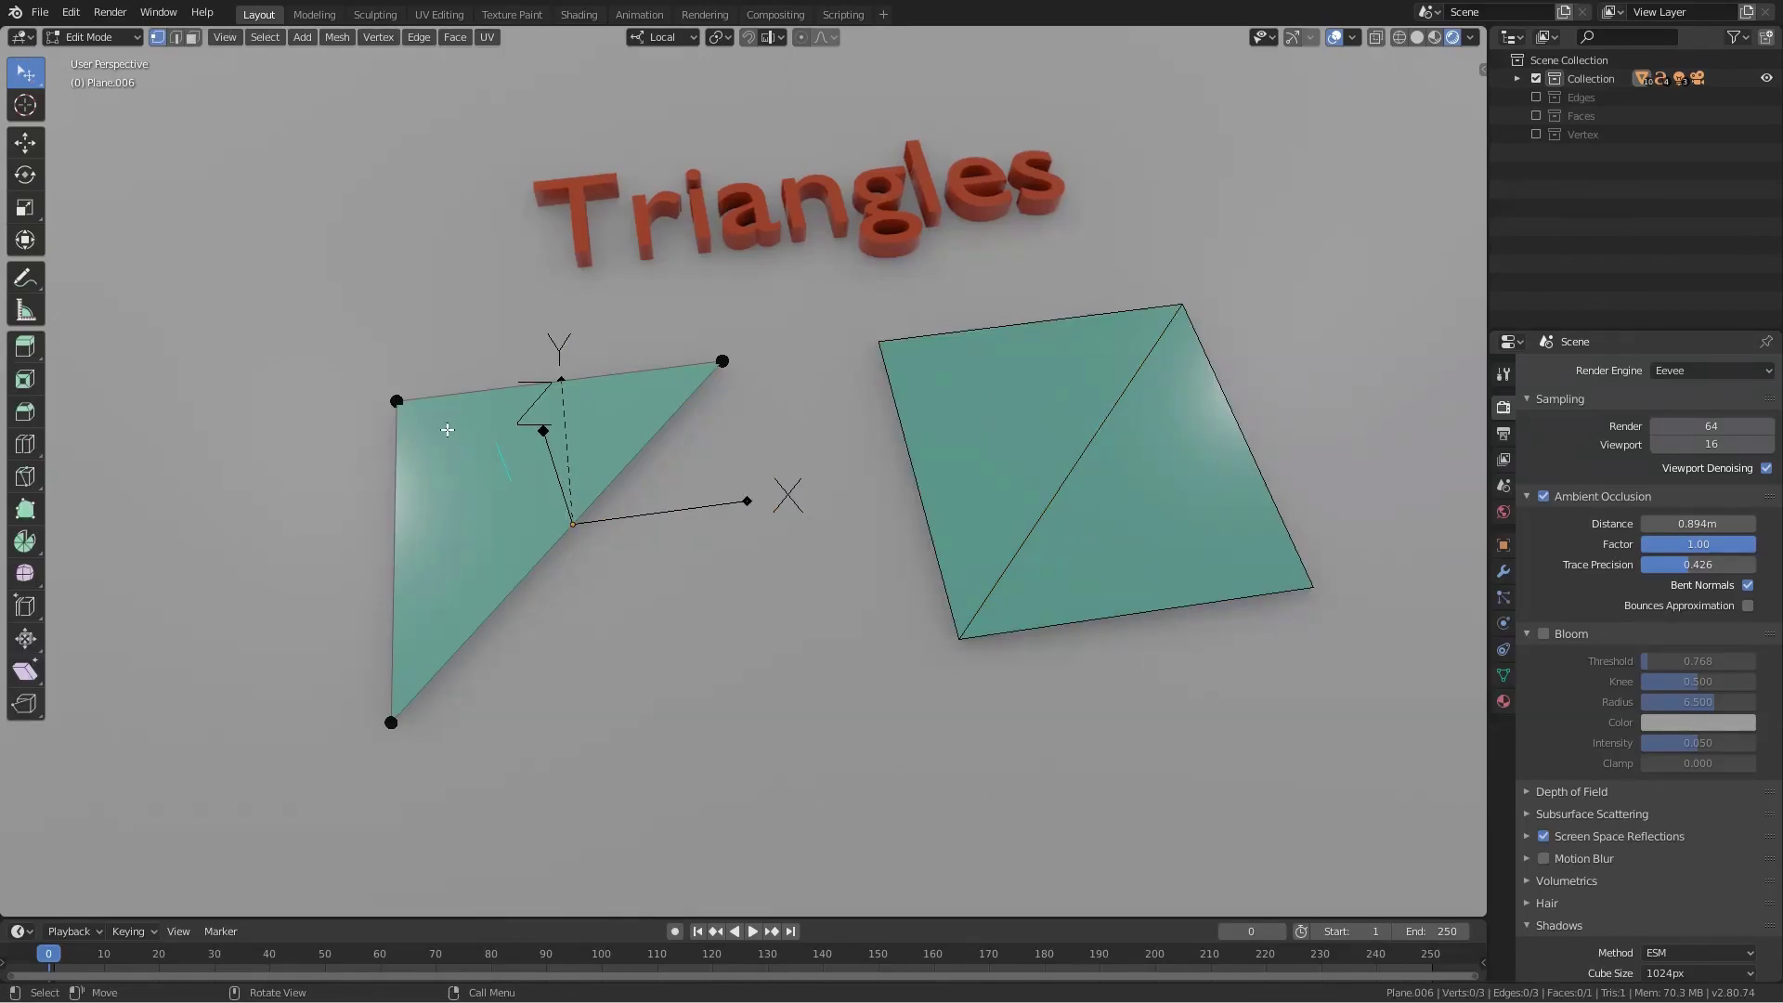
{"action": "left_click", "coordinate": [397, 400]}
{"action": "left_click", "coordinate": [723, 363]}
{"action": "left_click", "coordinate": [392, 721]}
{"action": "key", "text": "Tab"}
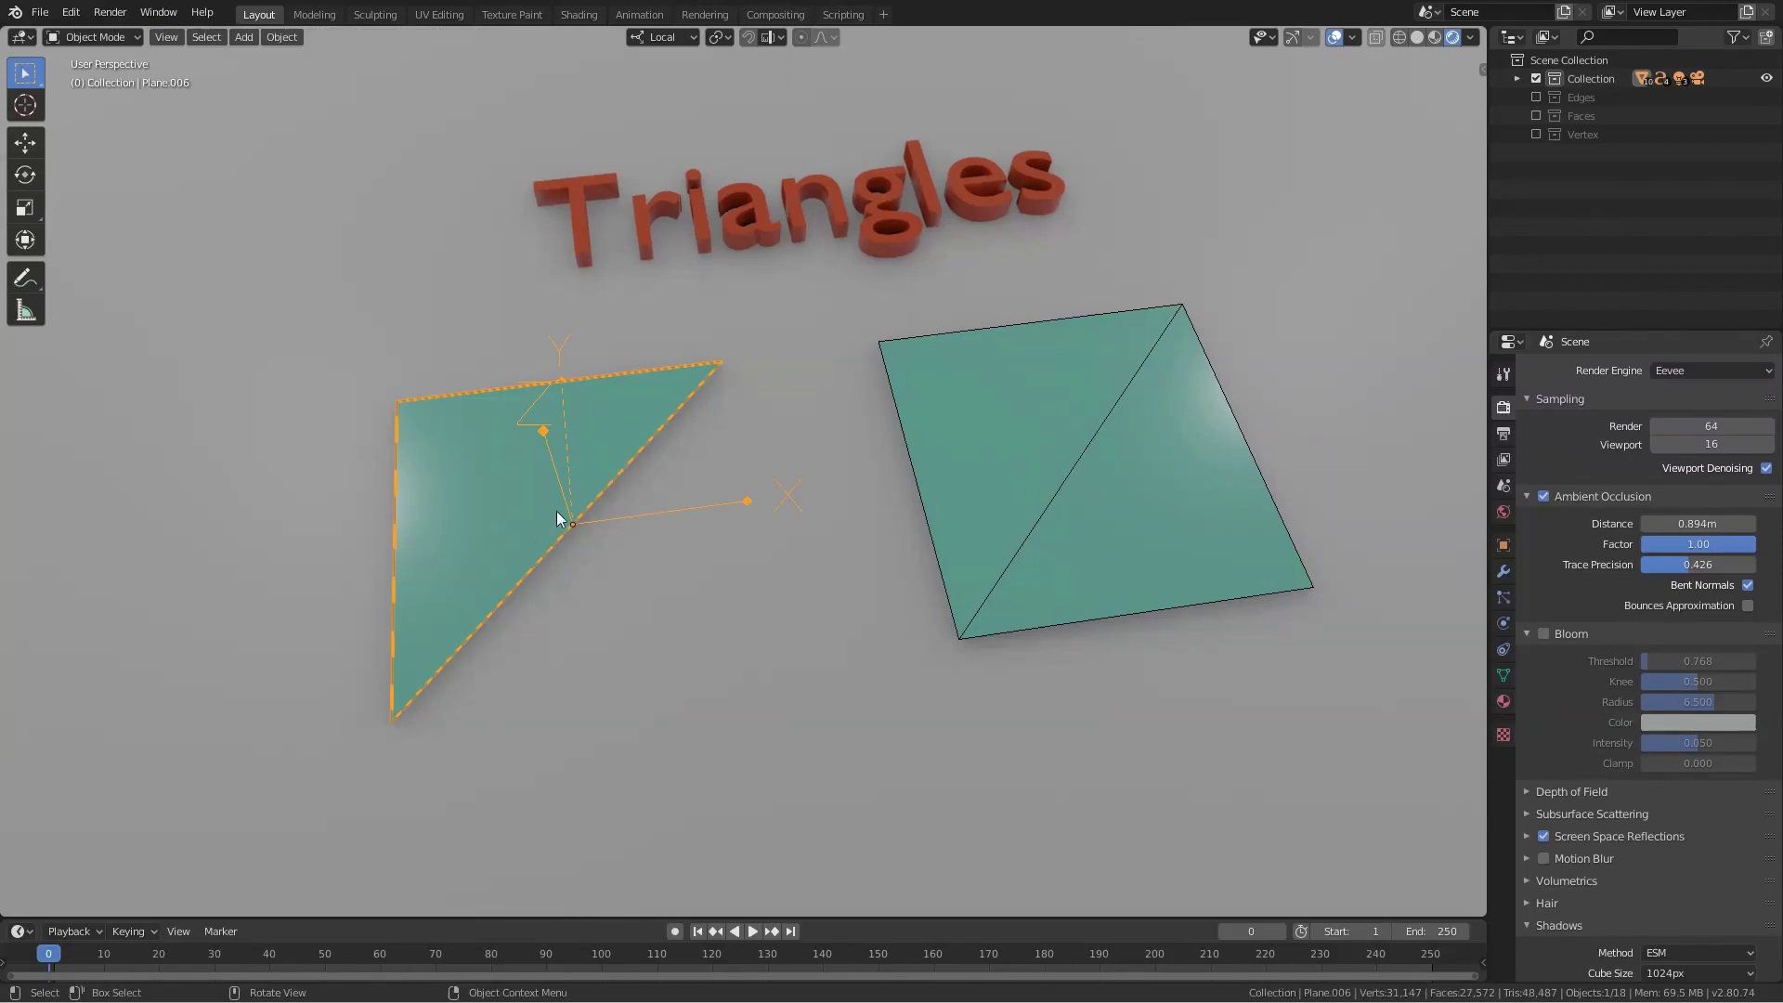
- Re-enter Edit Mode on the square plane and show the Vertex labels collection
{"action": "left_click", "coordinate": [995, 456]}
{"action": "key", "text": "Tab"}
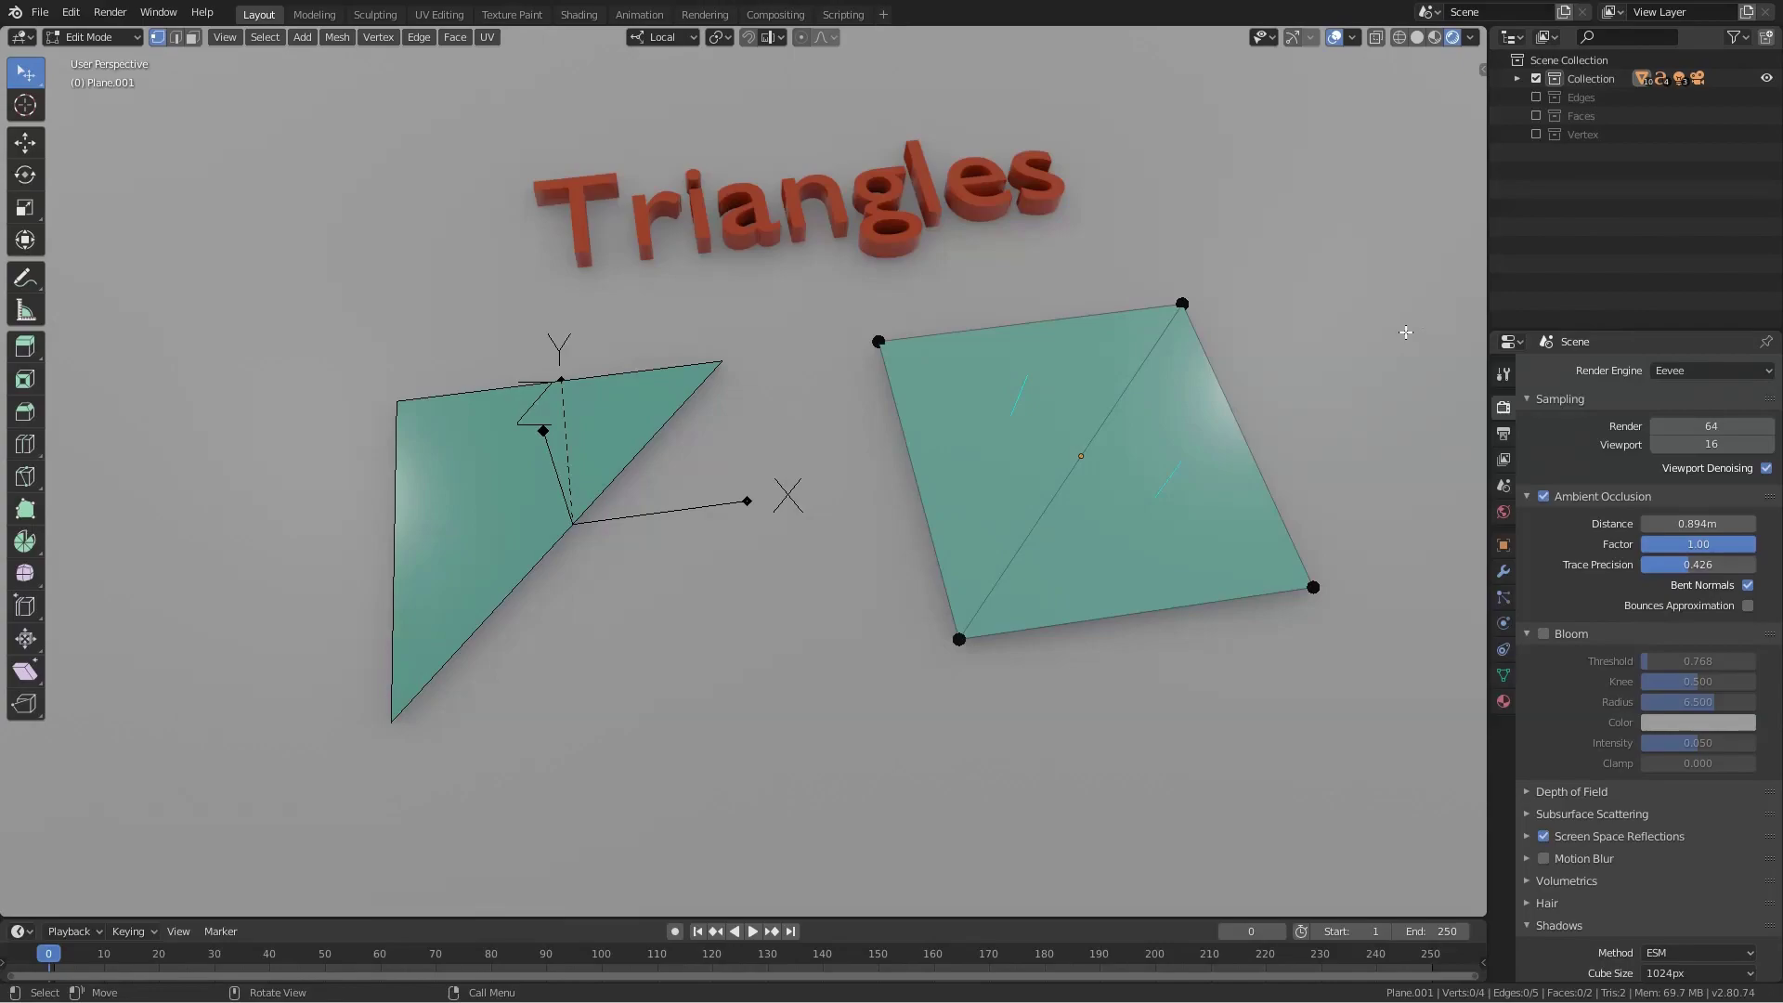
{"action": "left_click", "coordinate": [1536, 135]}
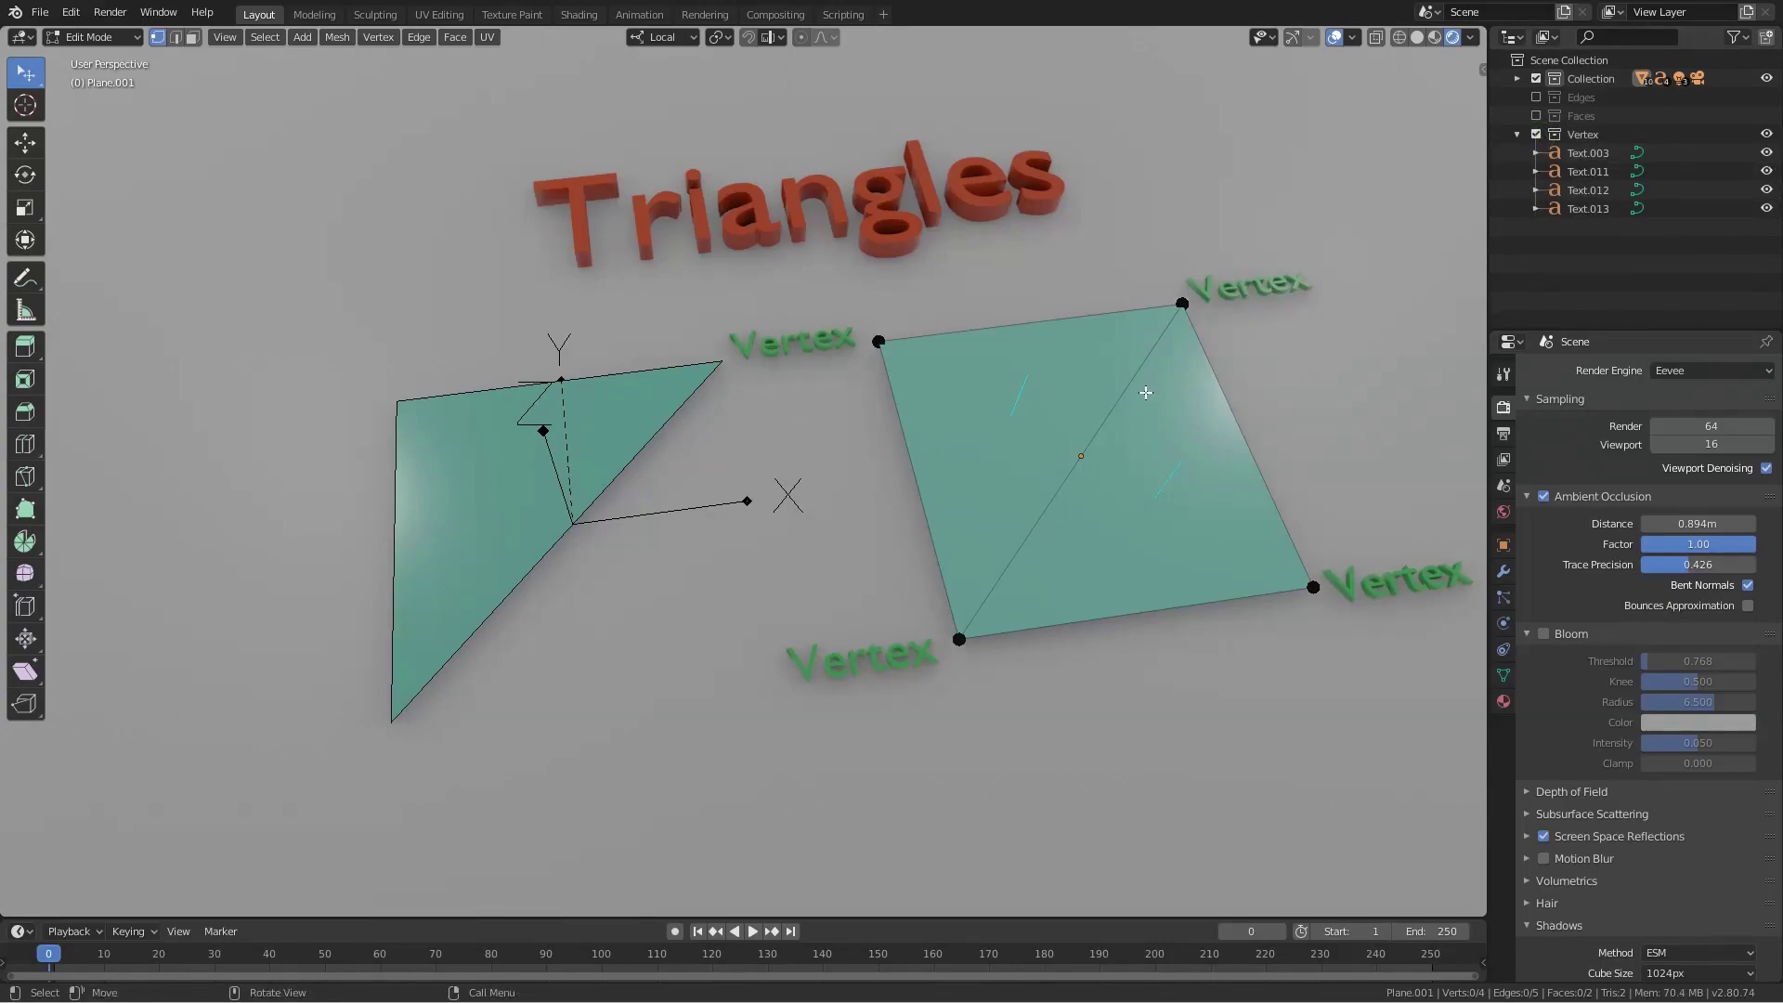
- Select each of the square plane's four corners, then show the orange Edge labels collection
{"action": "middle_click_drag", "start_coordinate": [1281, 406], "coordinate": [1166, 425]}
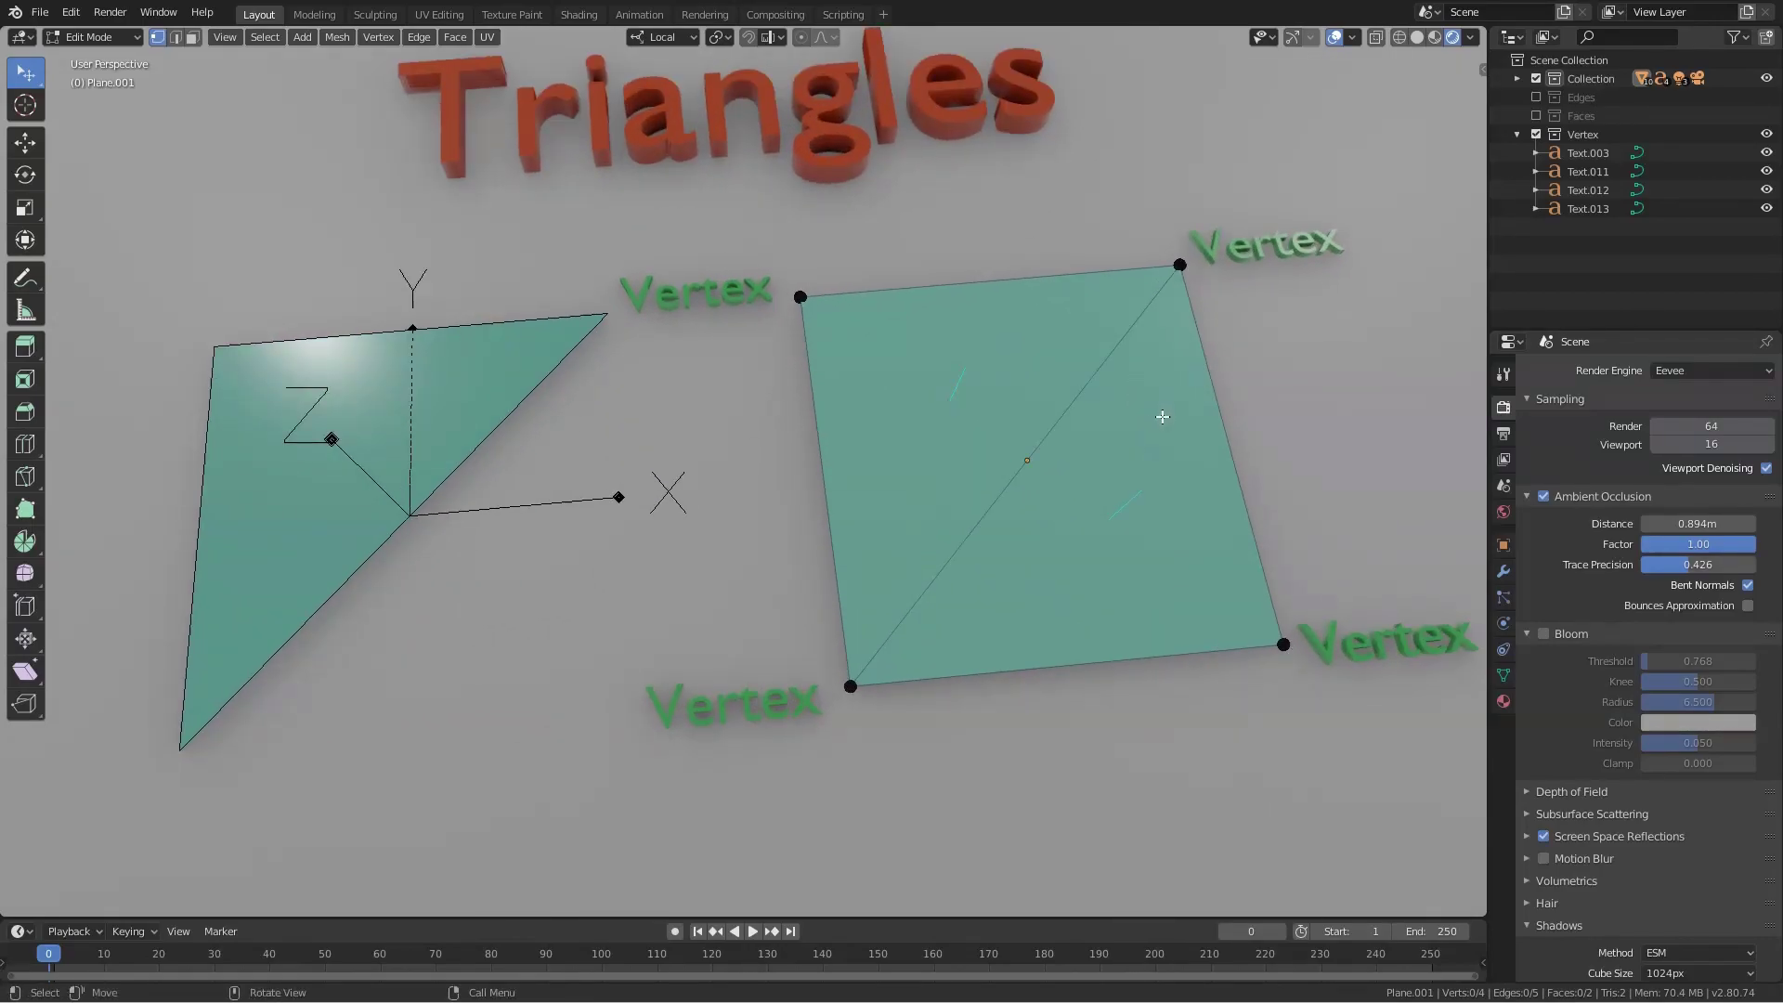
{"action": "scroll", "coordinate": [1192, 436], "scroll_direction": "up", "scroll_amount": 2}
{"action": "middle_click_drag", "start_coordinate": [1192, 437], "coordinate": [1118, 450], "text": "shift"}
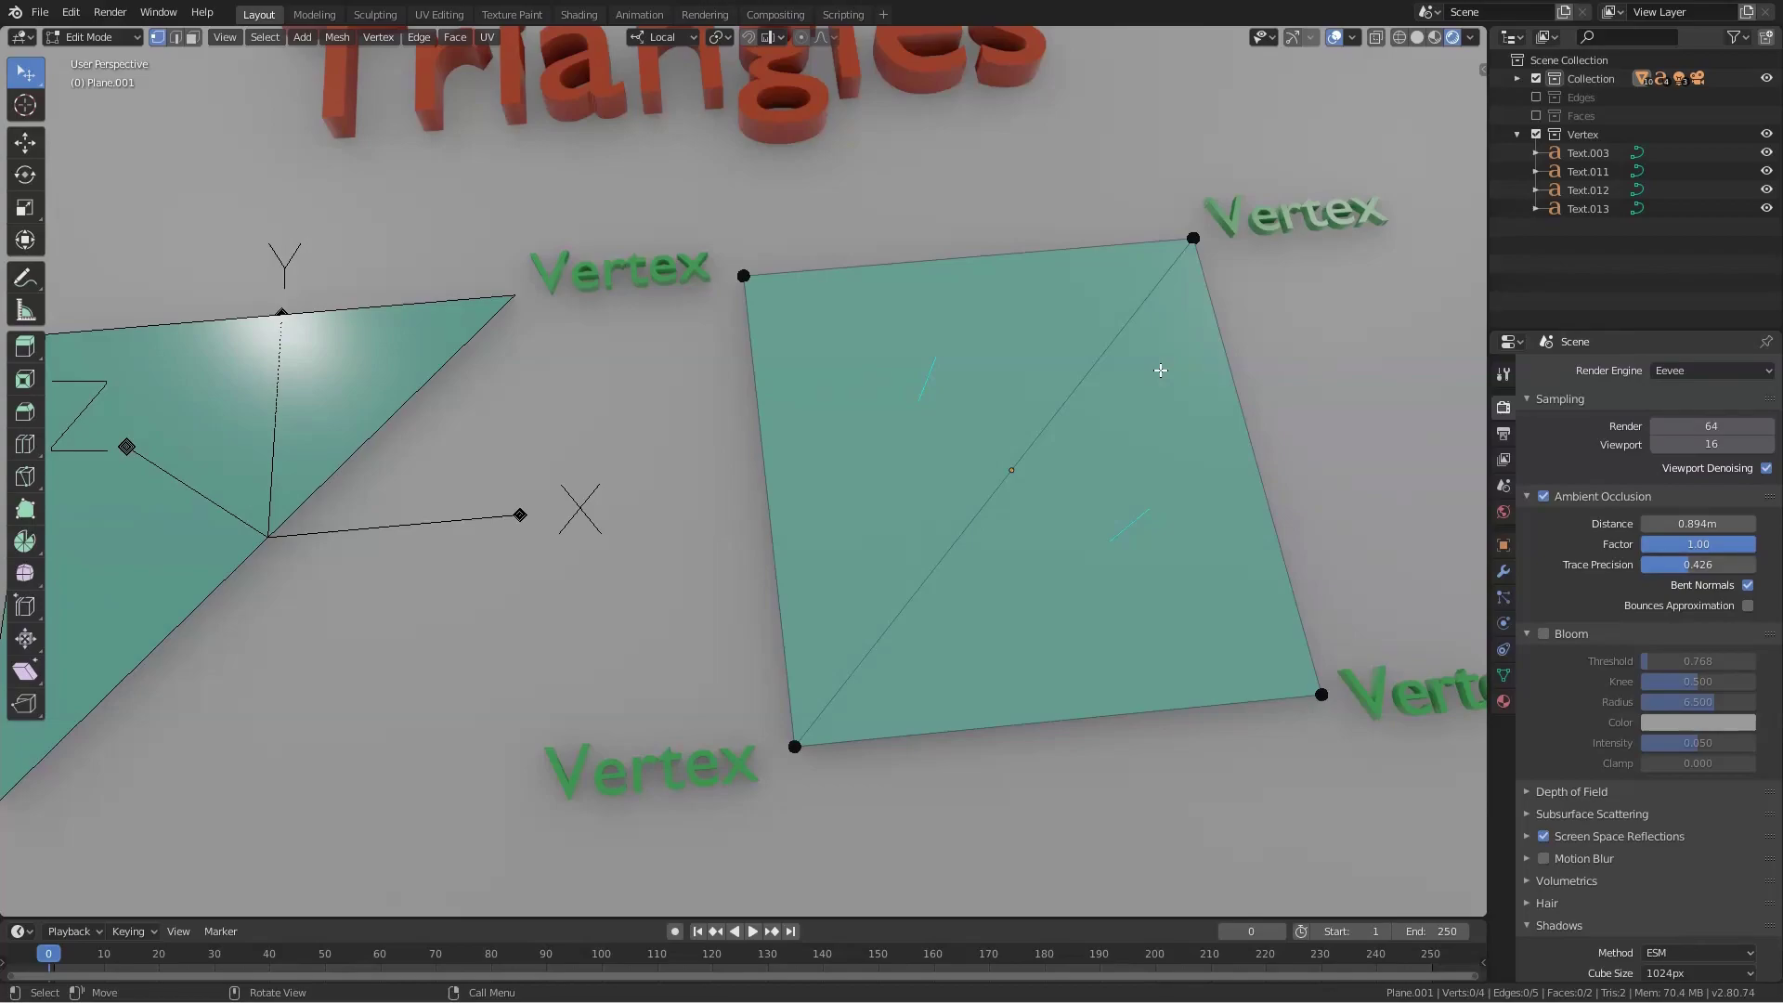
{"action": "left_click", "coordinate": [743, 276]}
{"action": "left_click", "coordinate": [1195, 255]}
{"action": "left_click", "coordinate": [796, 746]}
{"action": "left_click", "coordinate": [1319, 694]}
{"action": "left_click", "coordinate": [796, 747]}
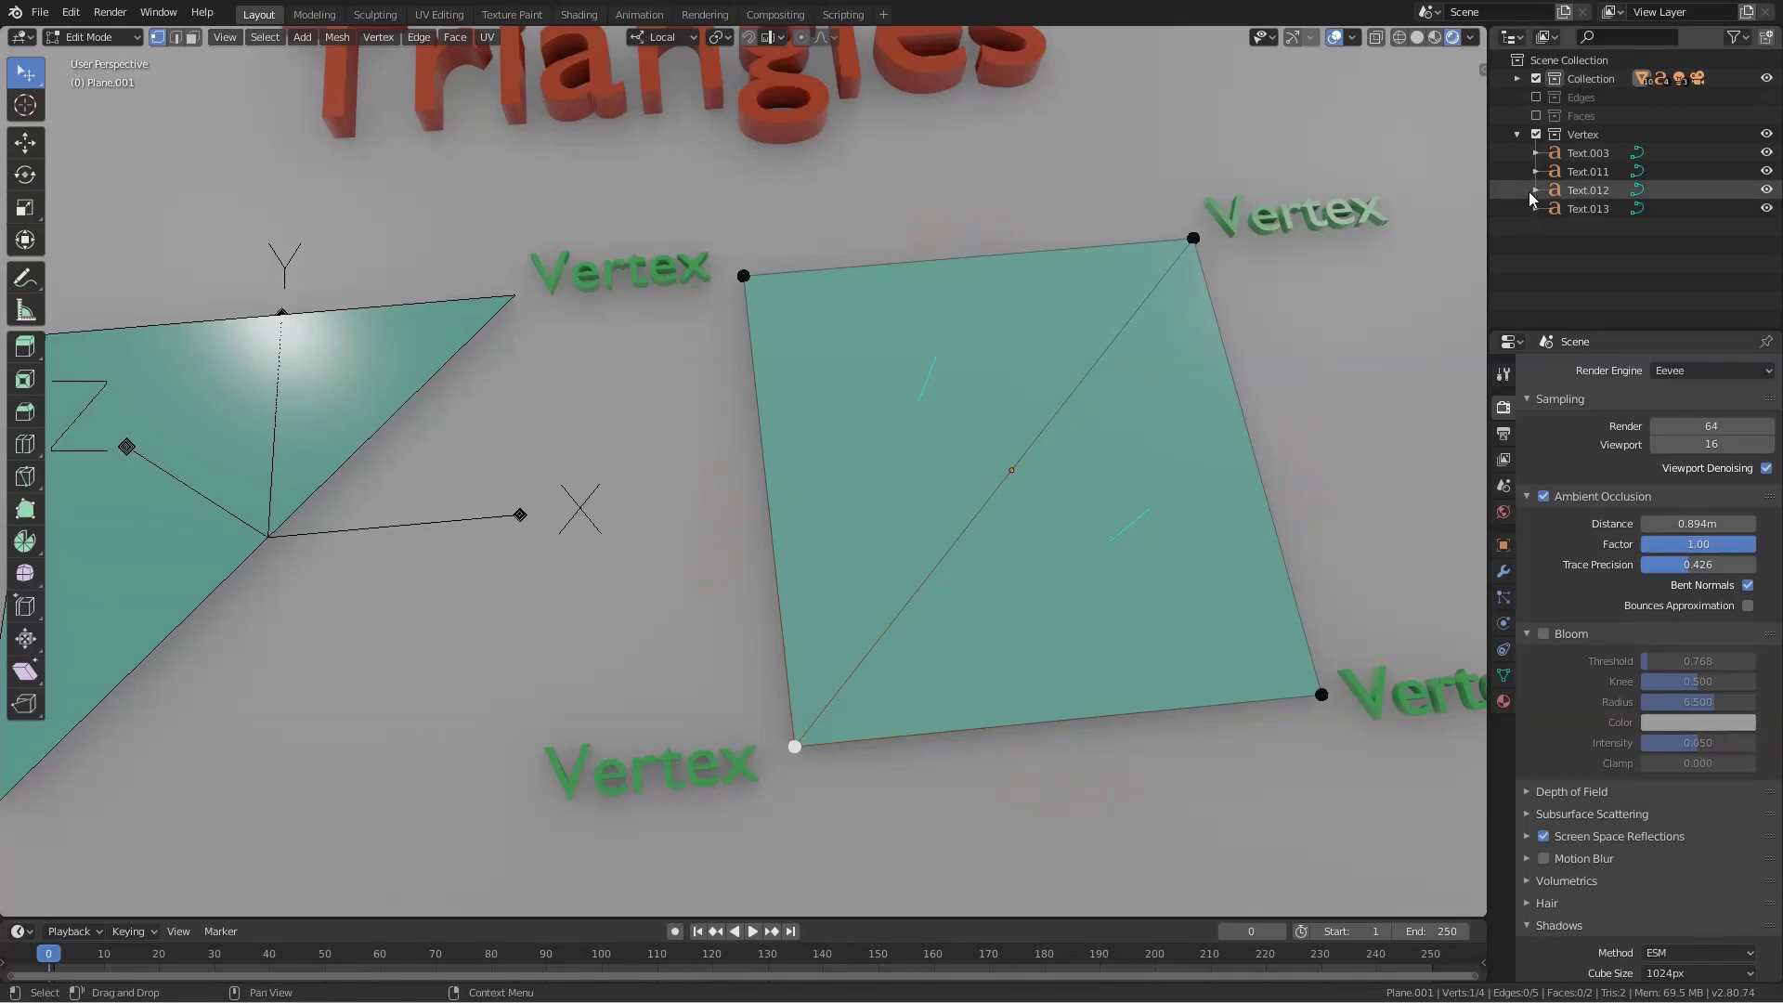
{"action": "left_click", "coordinate": [1536, 96]}
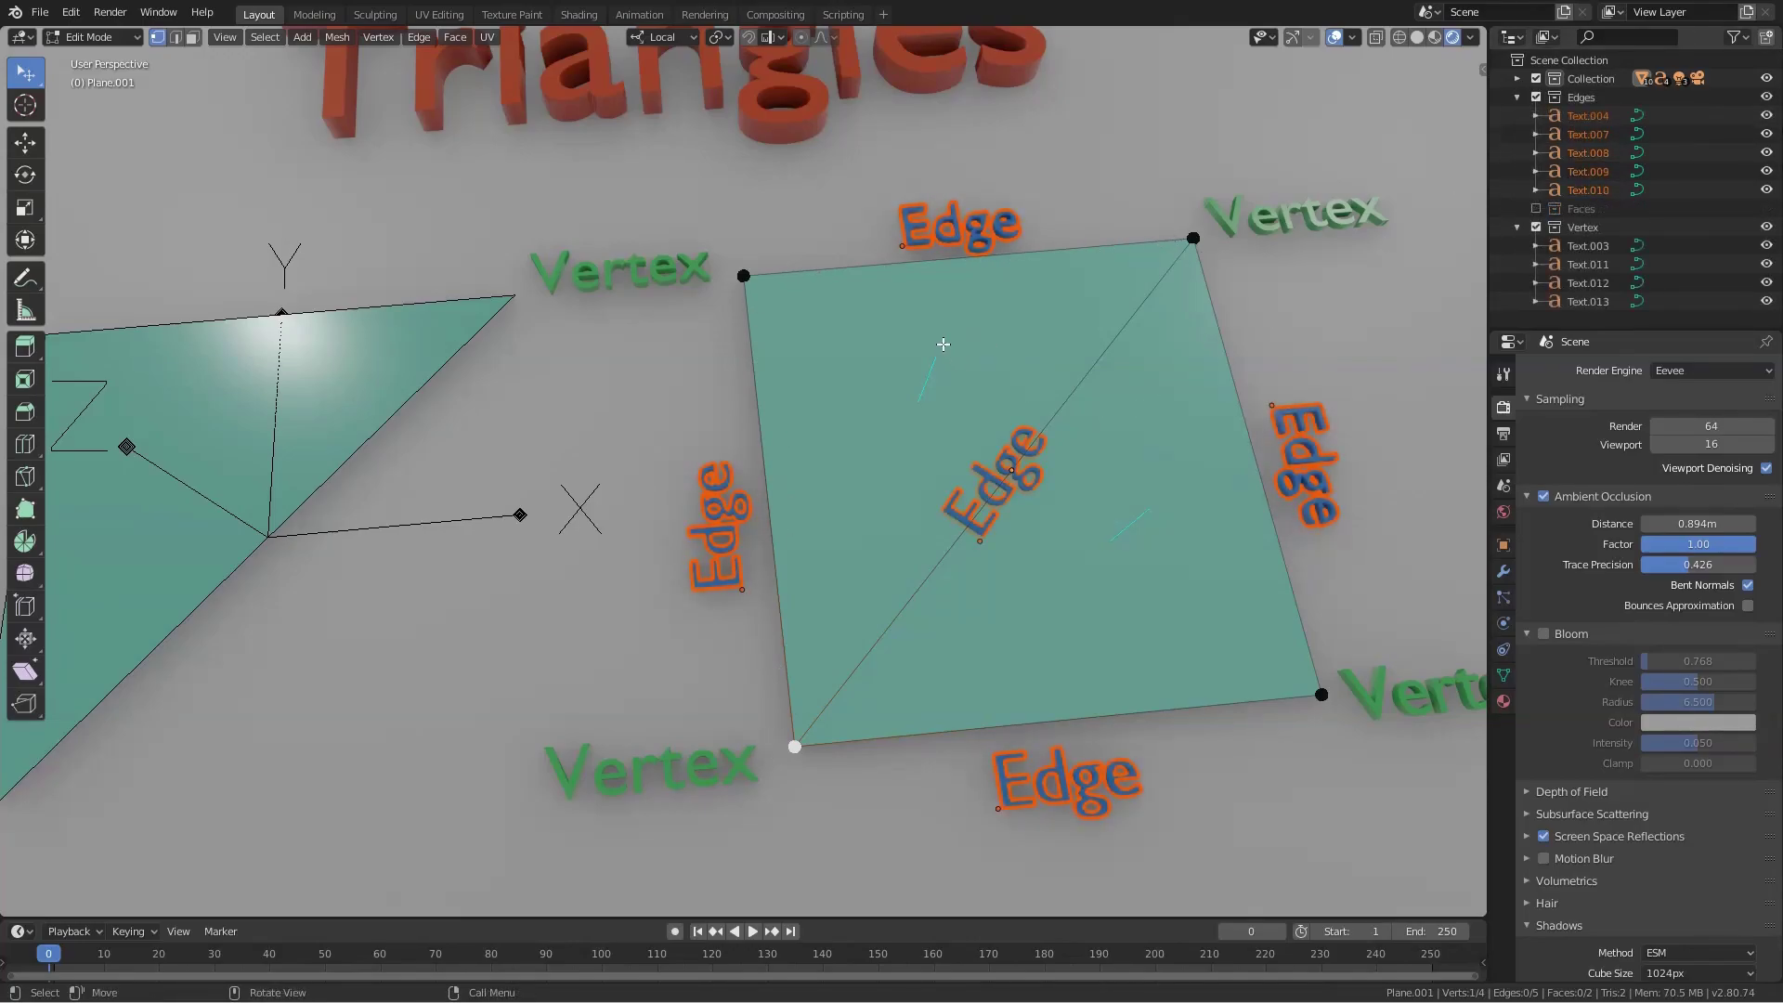
- Re-enter Edit Mode on the square plane and show the Faces collection on both triangles
{"action": "key", "text": "Tab"}
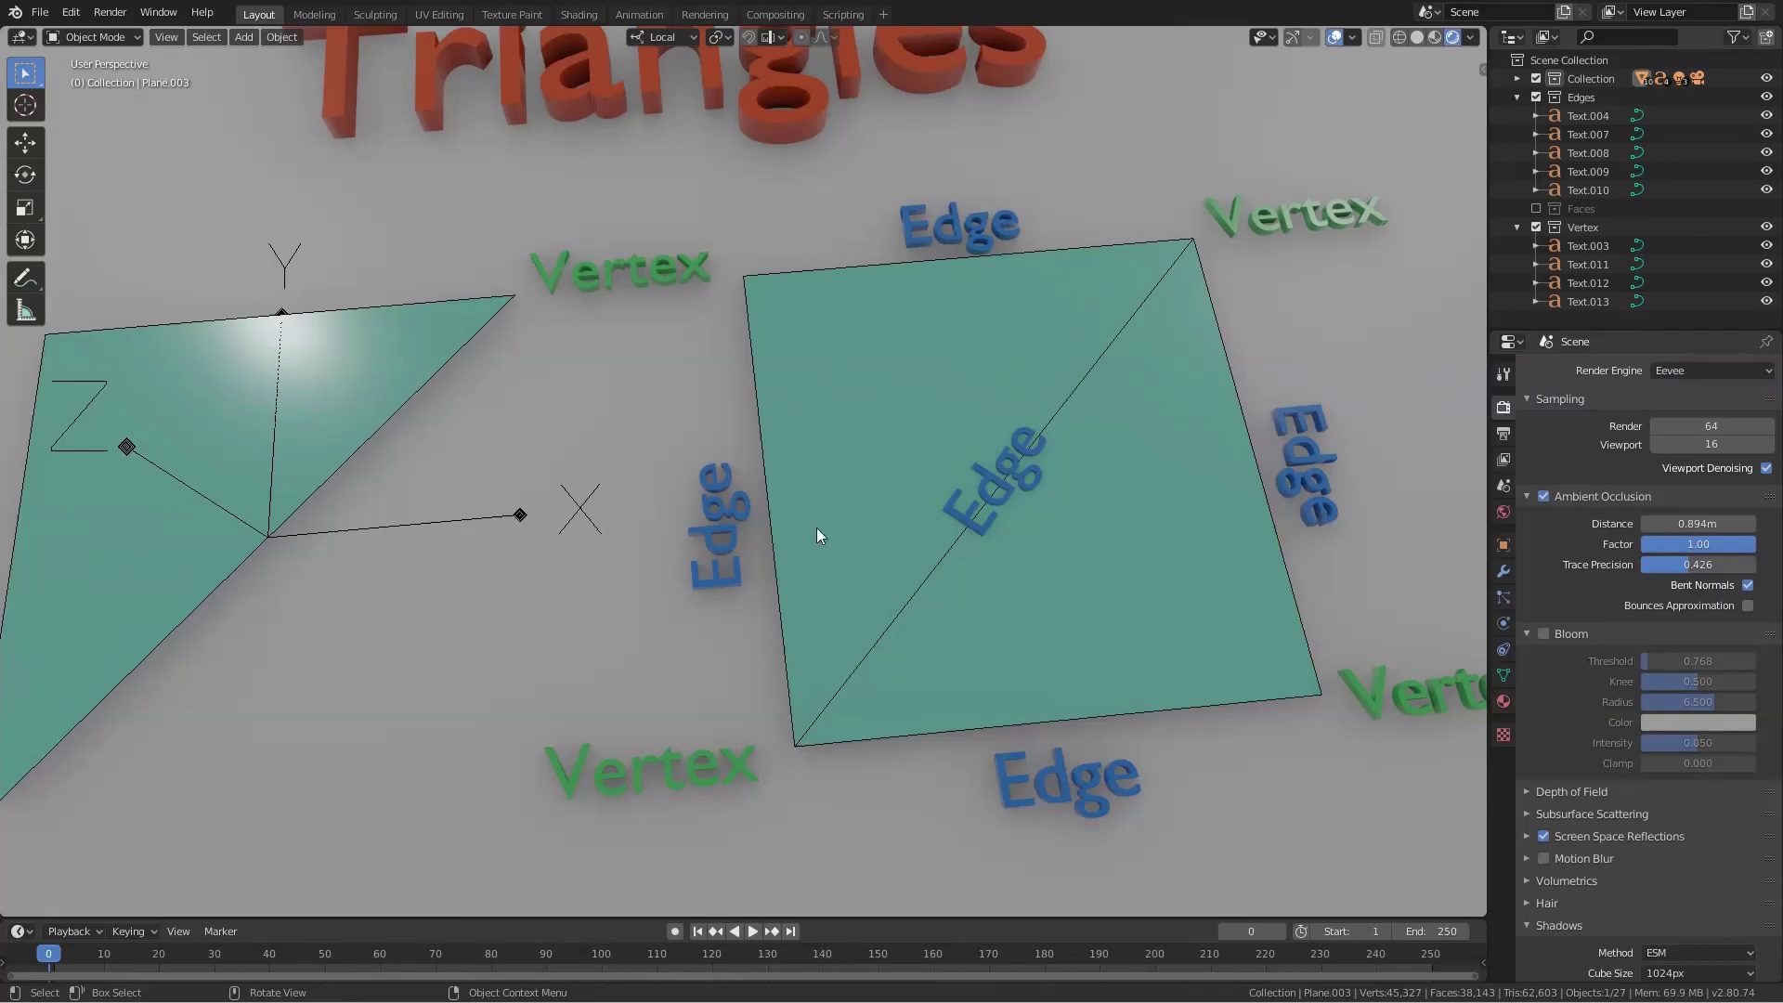
{"action": "left_click", "coordinate": [1214, 243]}
{"action": "key", "text": "Tab"}
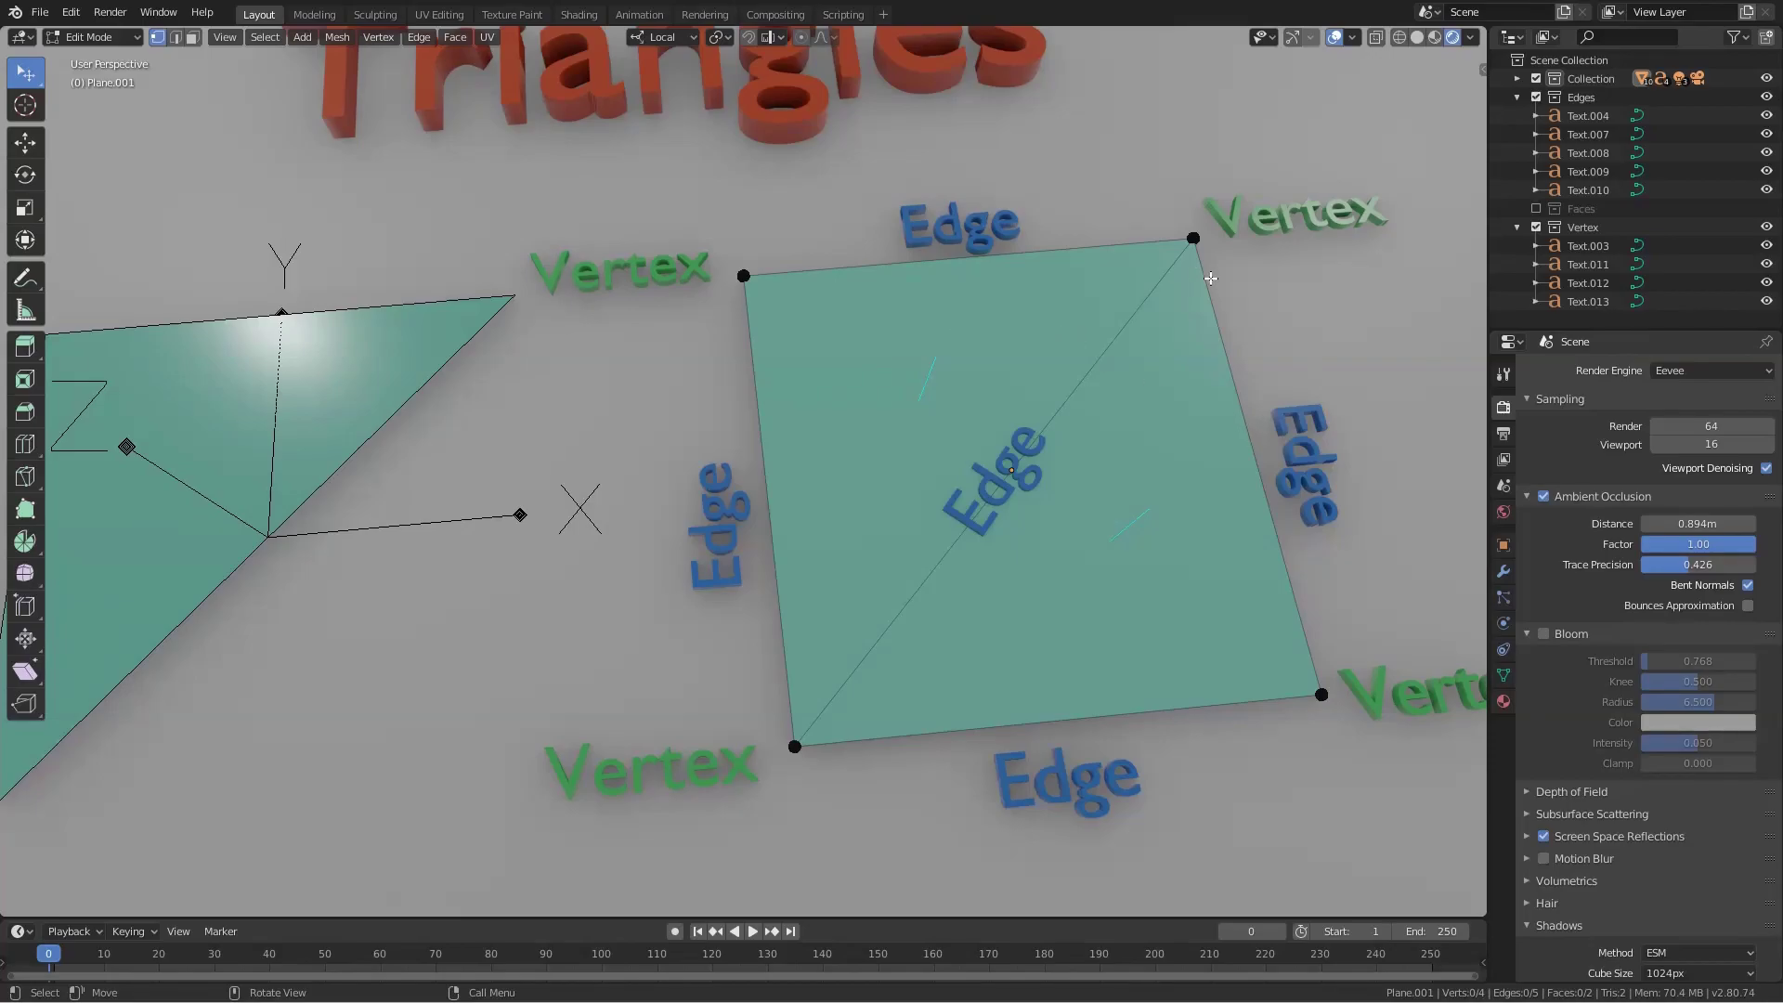
{"action": "left_click", "coordinate": [1535, 209]}
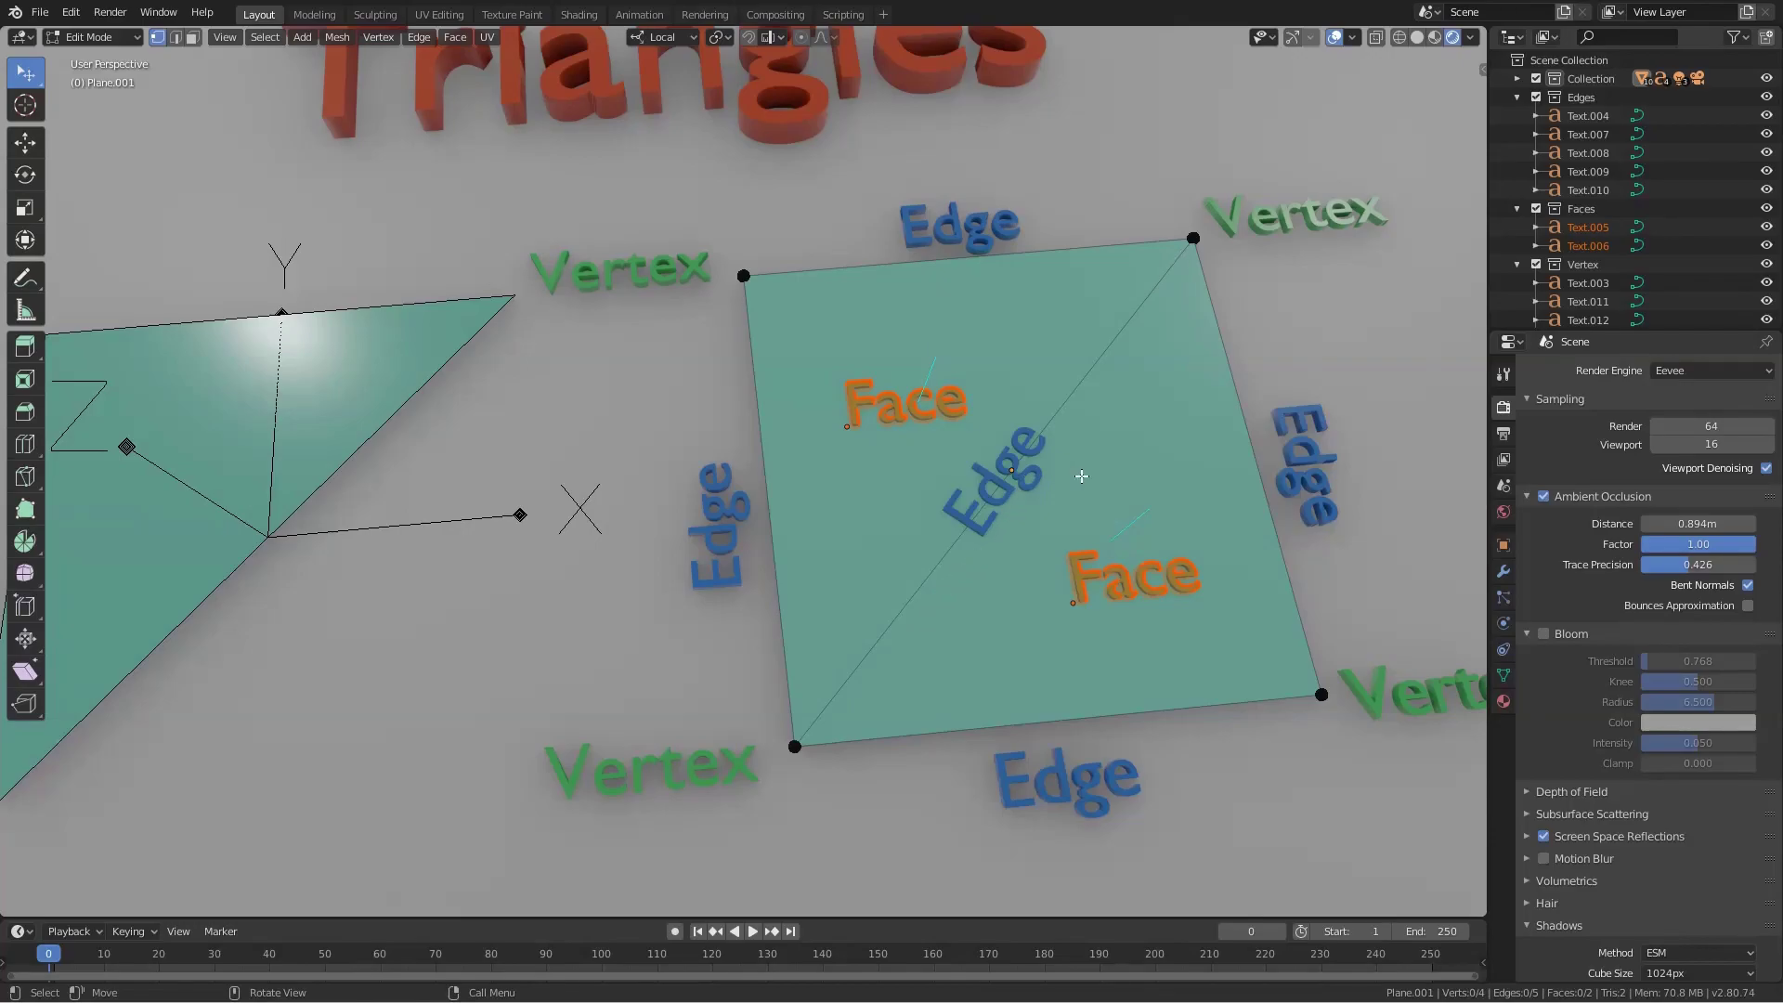
- Switch to face select and pick the square plane's triangles from a lower angle
{"action": "key", "text": "3"}
{"action": "left_click", "coordinate": [1020, 576]}
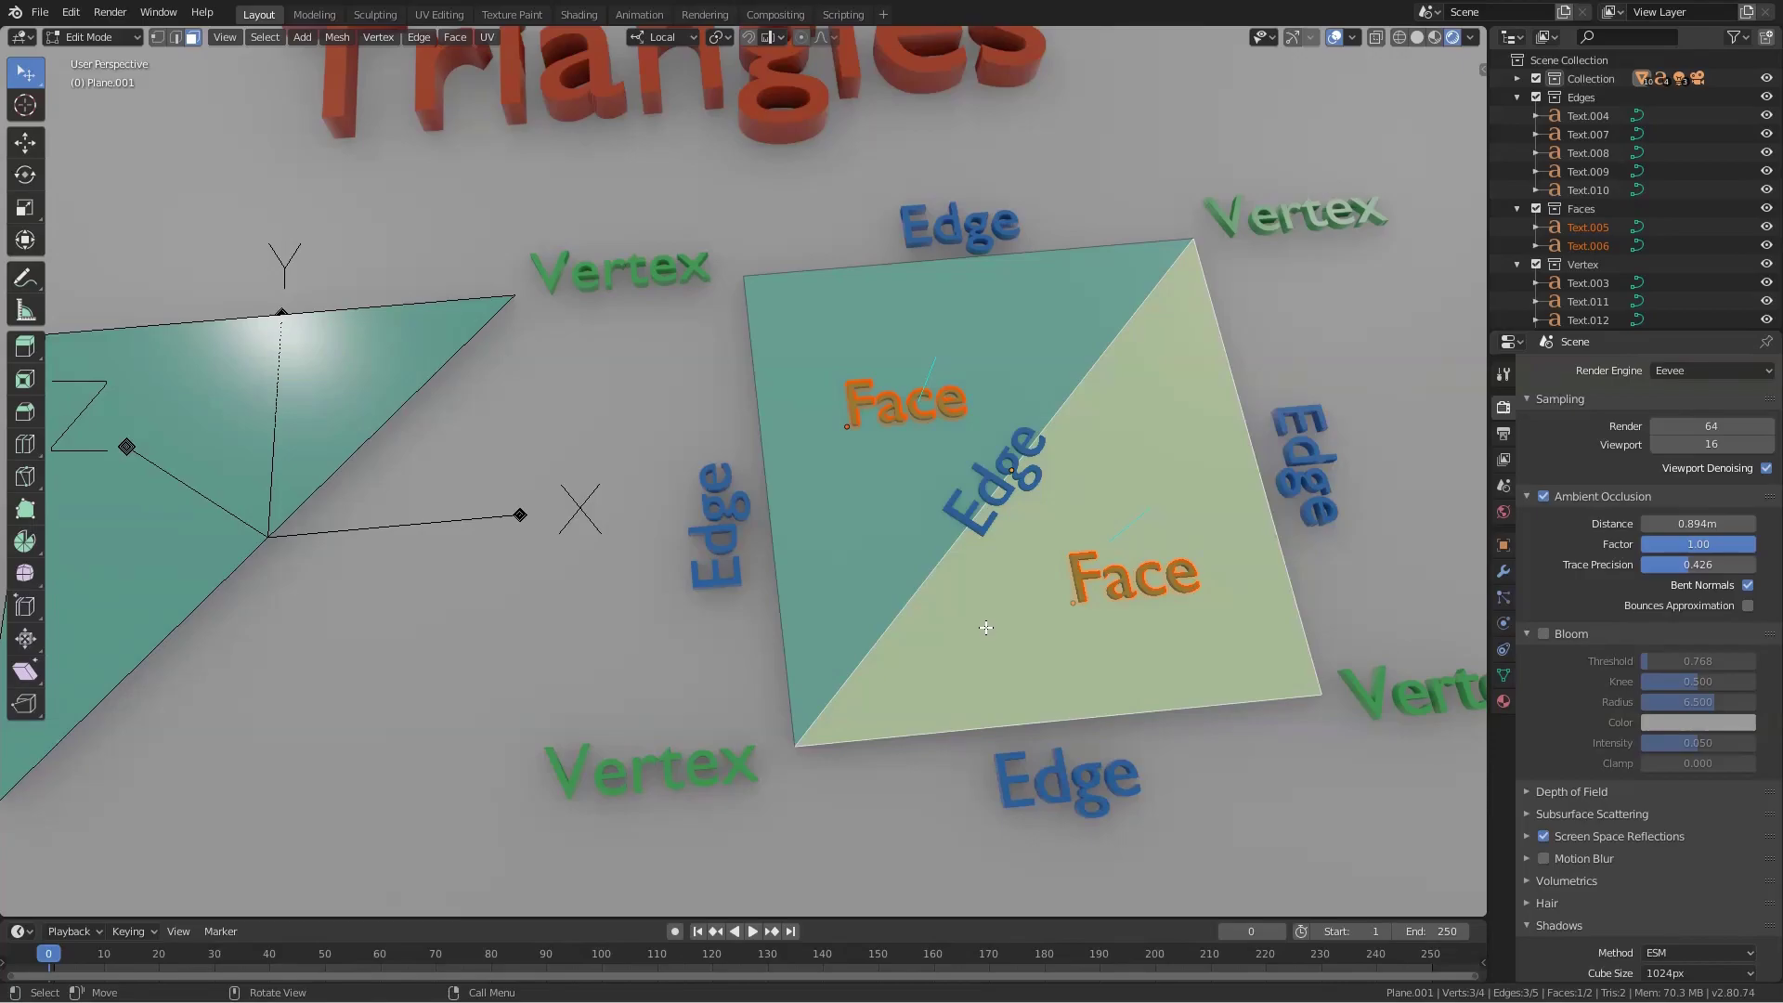
{"action": "mouse_move", "coordinate": [986, 627]}
{"action": "middle_mouse_down"}
{"action": "mouse_move", "coordinate": [1021, 583]}
{"action": "mouse_move", "coordinate": [952, 611]}
{"action": "middle_mouse_up"}
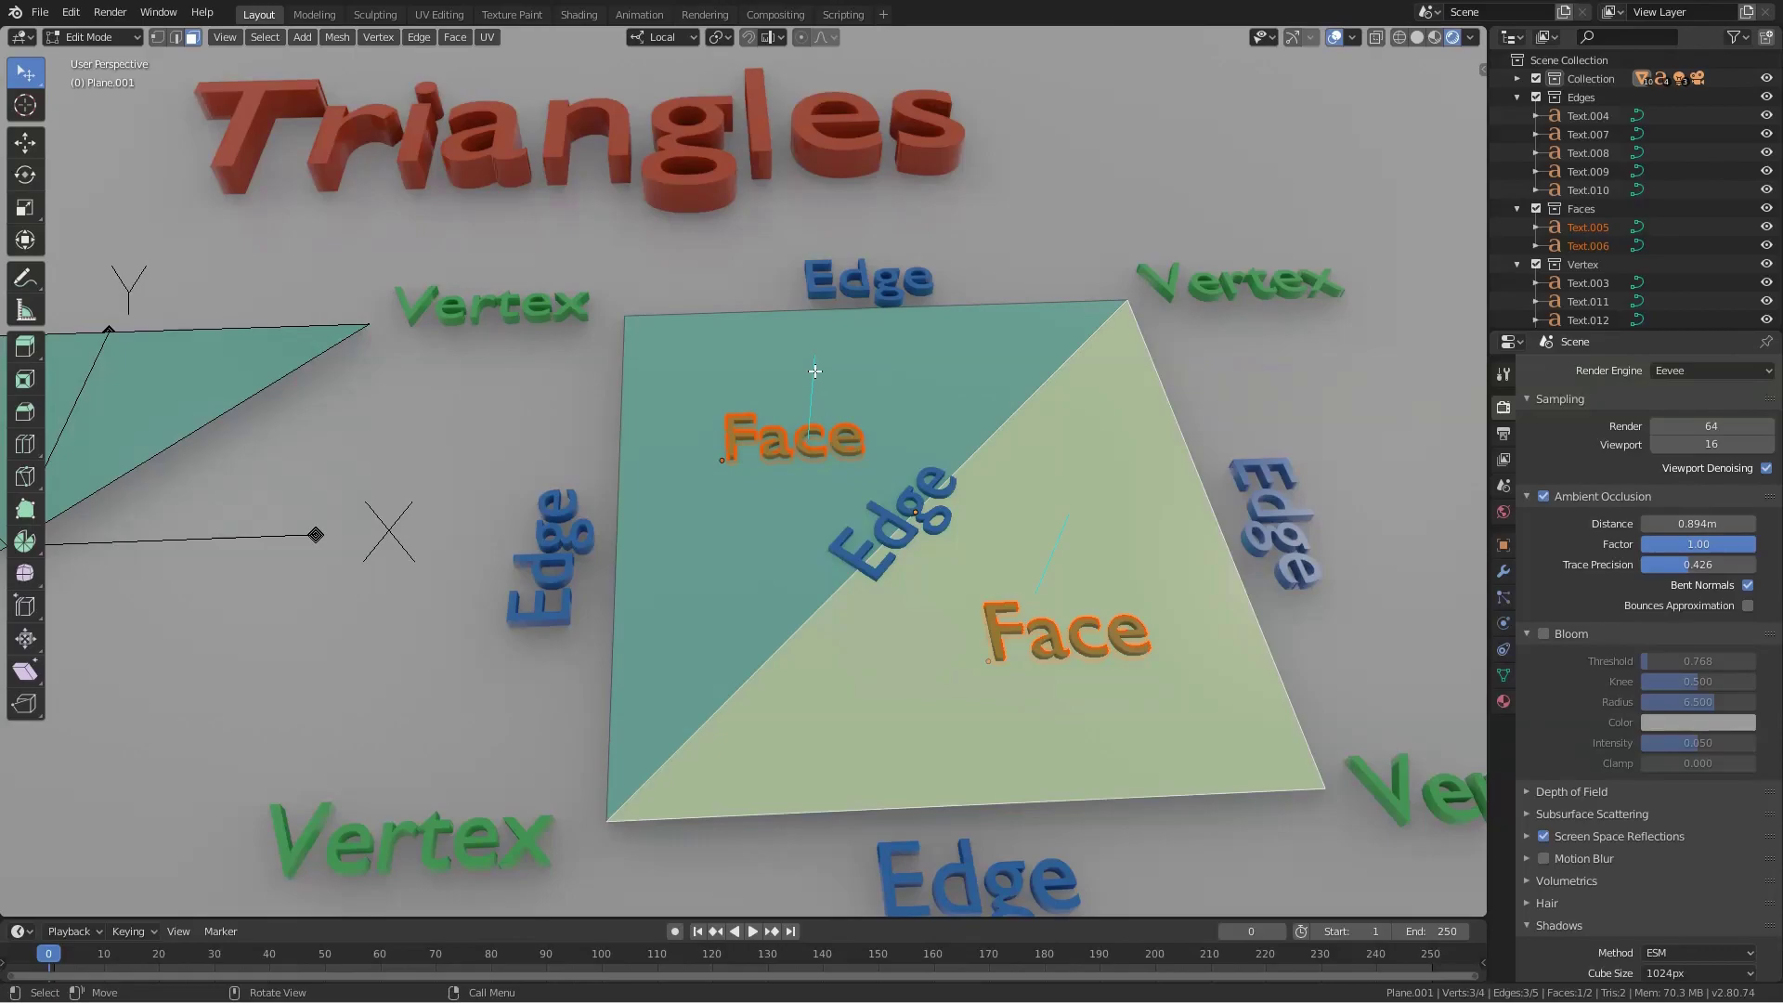
{"action": "middle_click_drag", "start_coordinate": [977, 587], "coordinate": [1039, 535]}
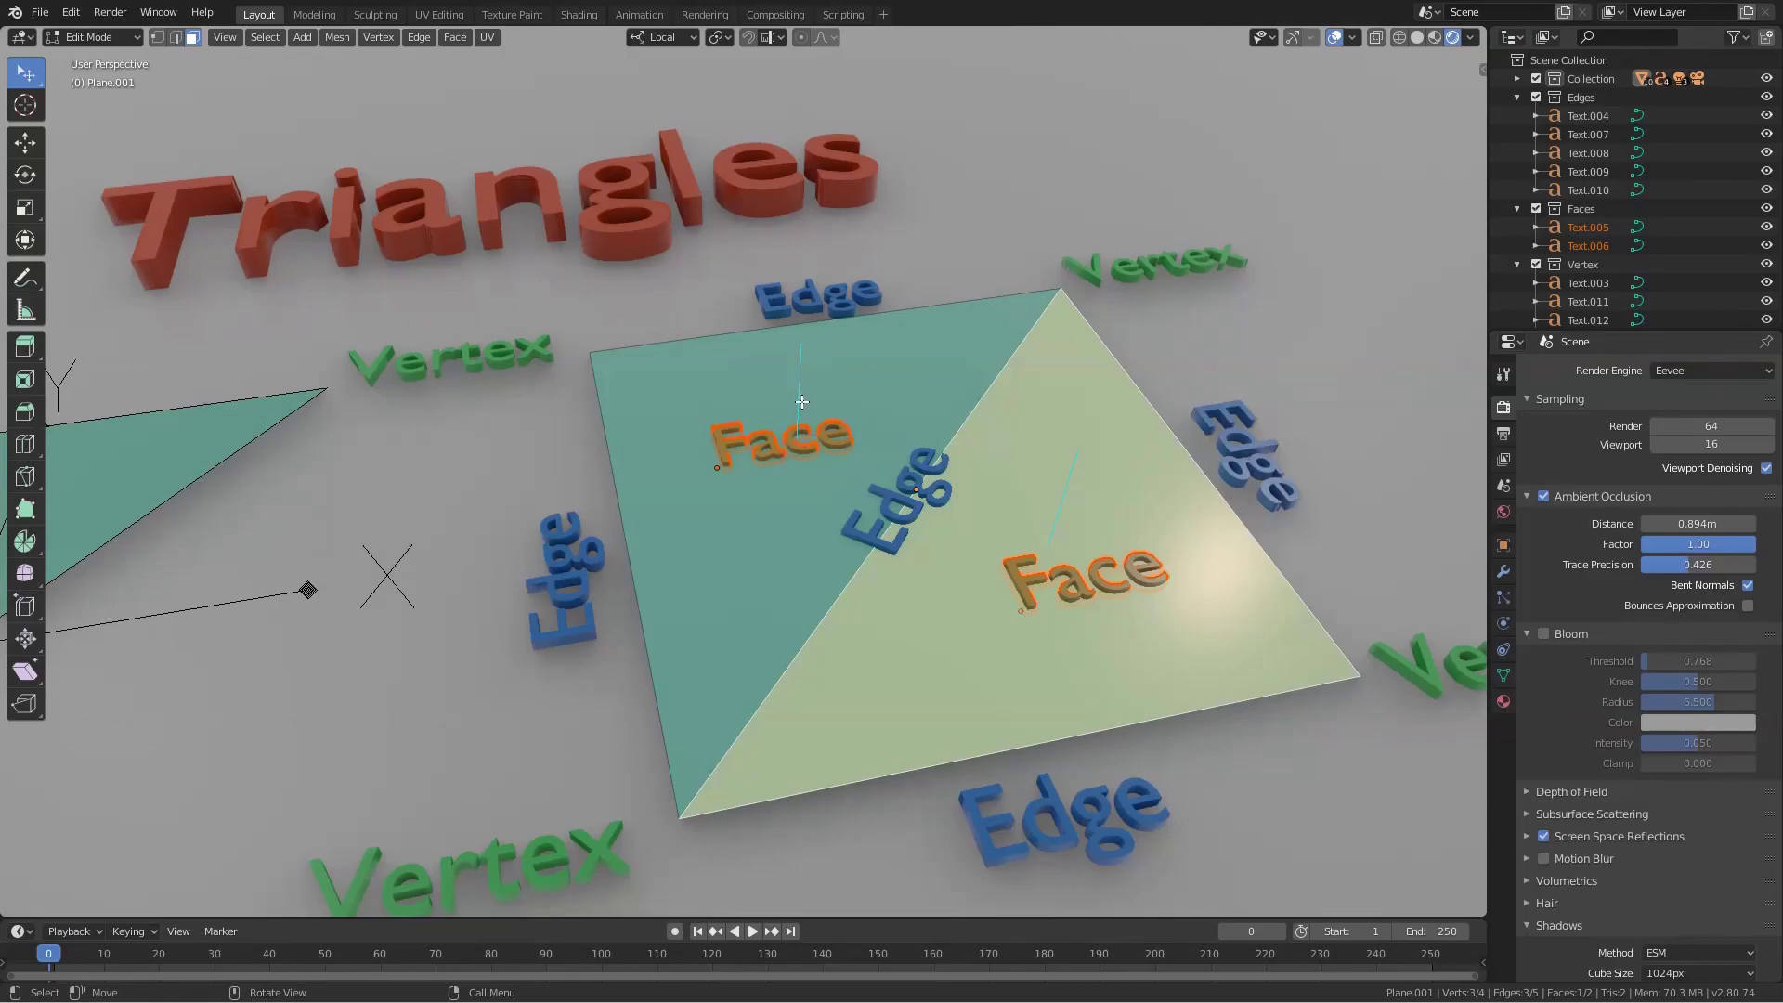
{"action": "left_click", "coordinate": [809, 481]}
{"action": "left_click", "coordinate": [893, 627]}
- Alternate selecting the left and right triangle faces, then open Viewport Overlays
{"action": "left_click", "coordinate": [785, 511]}
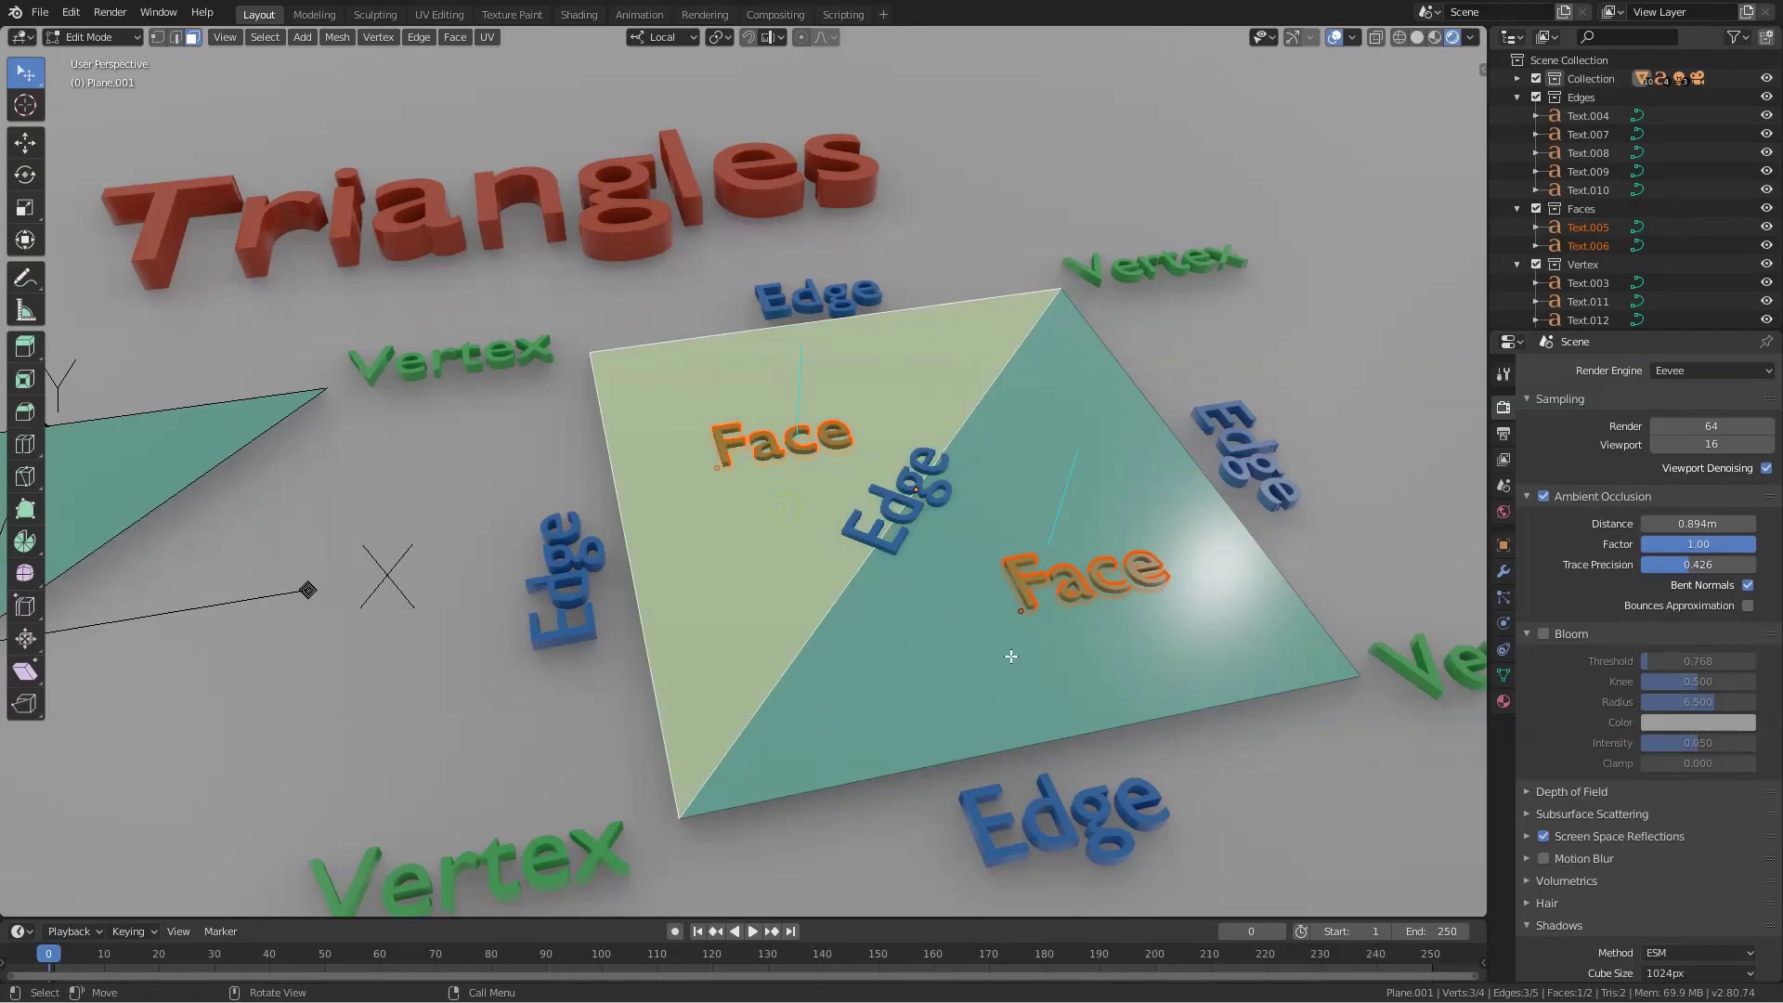
{"action": "key", "text": "ctrl+z"}
{"action": "left_click", "coordinate": [785, 545]}
{"action": "left_click", "coordinate": [1037, 665]}
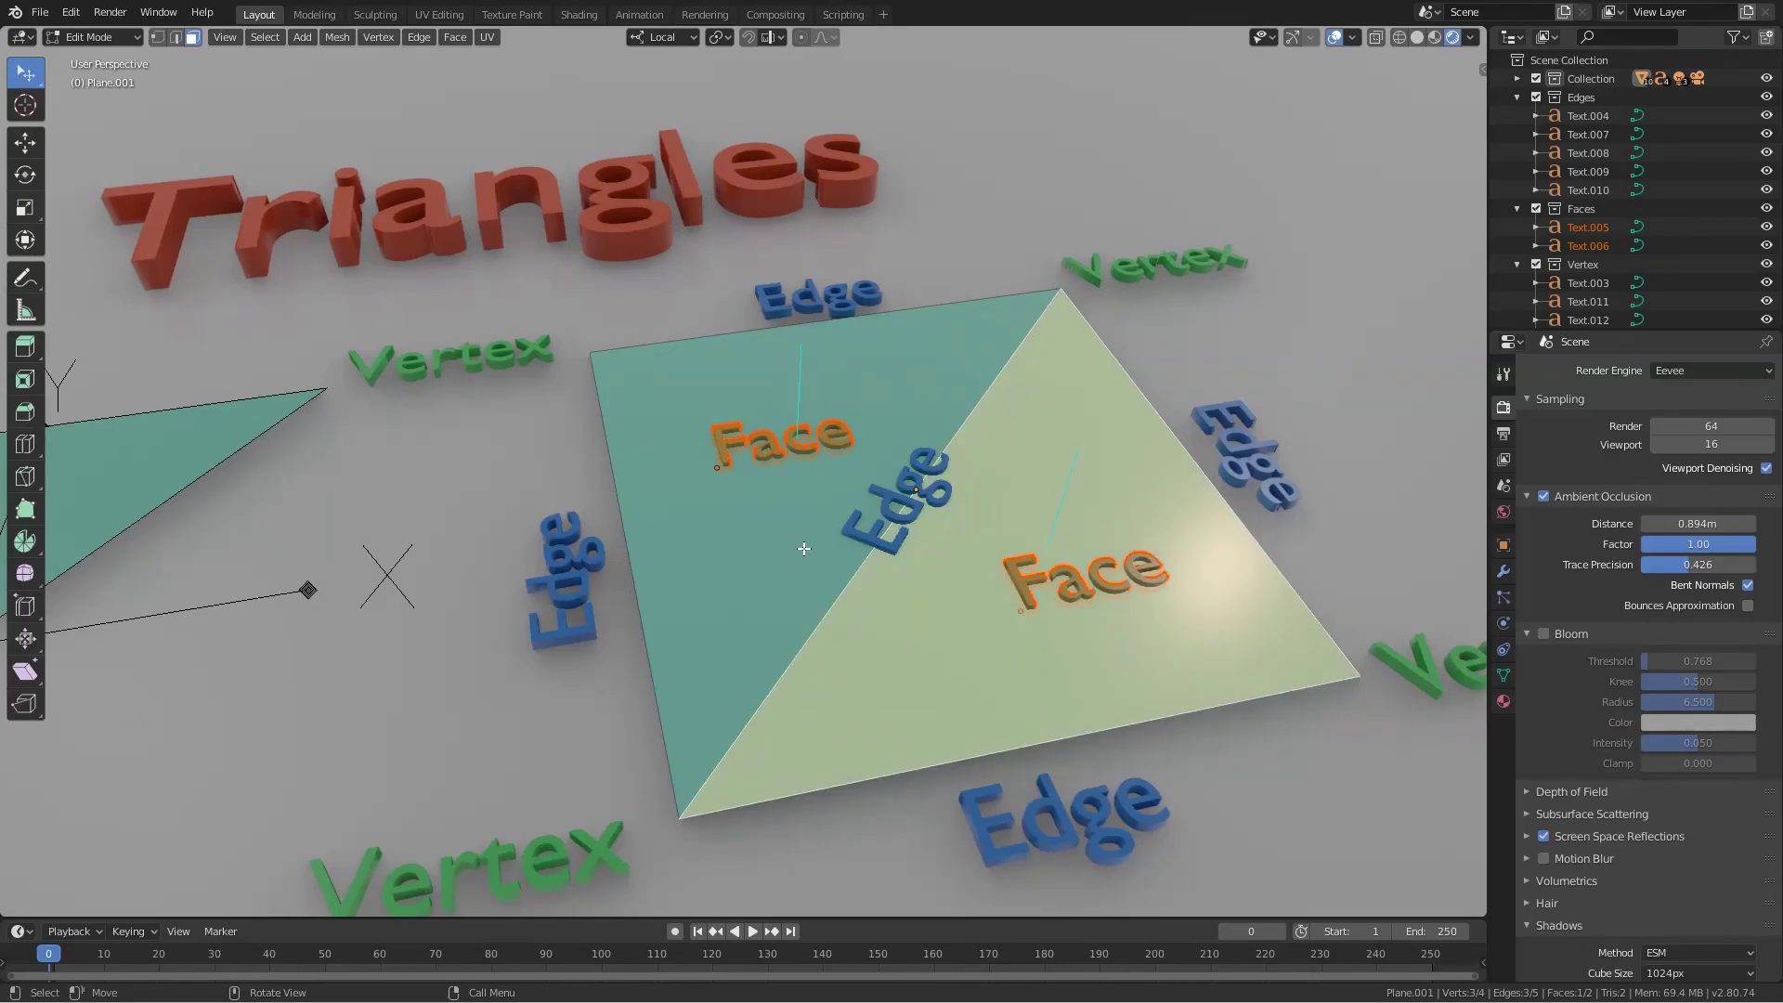
{"action": "left_click", "coordinate": [805, 549]}
{"action": "left_click", "coordinate": [977, 642]}
{"action": "left_click", "coordinate": [789, 520]}
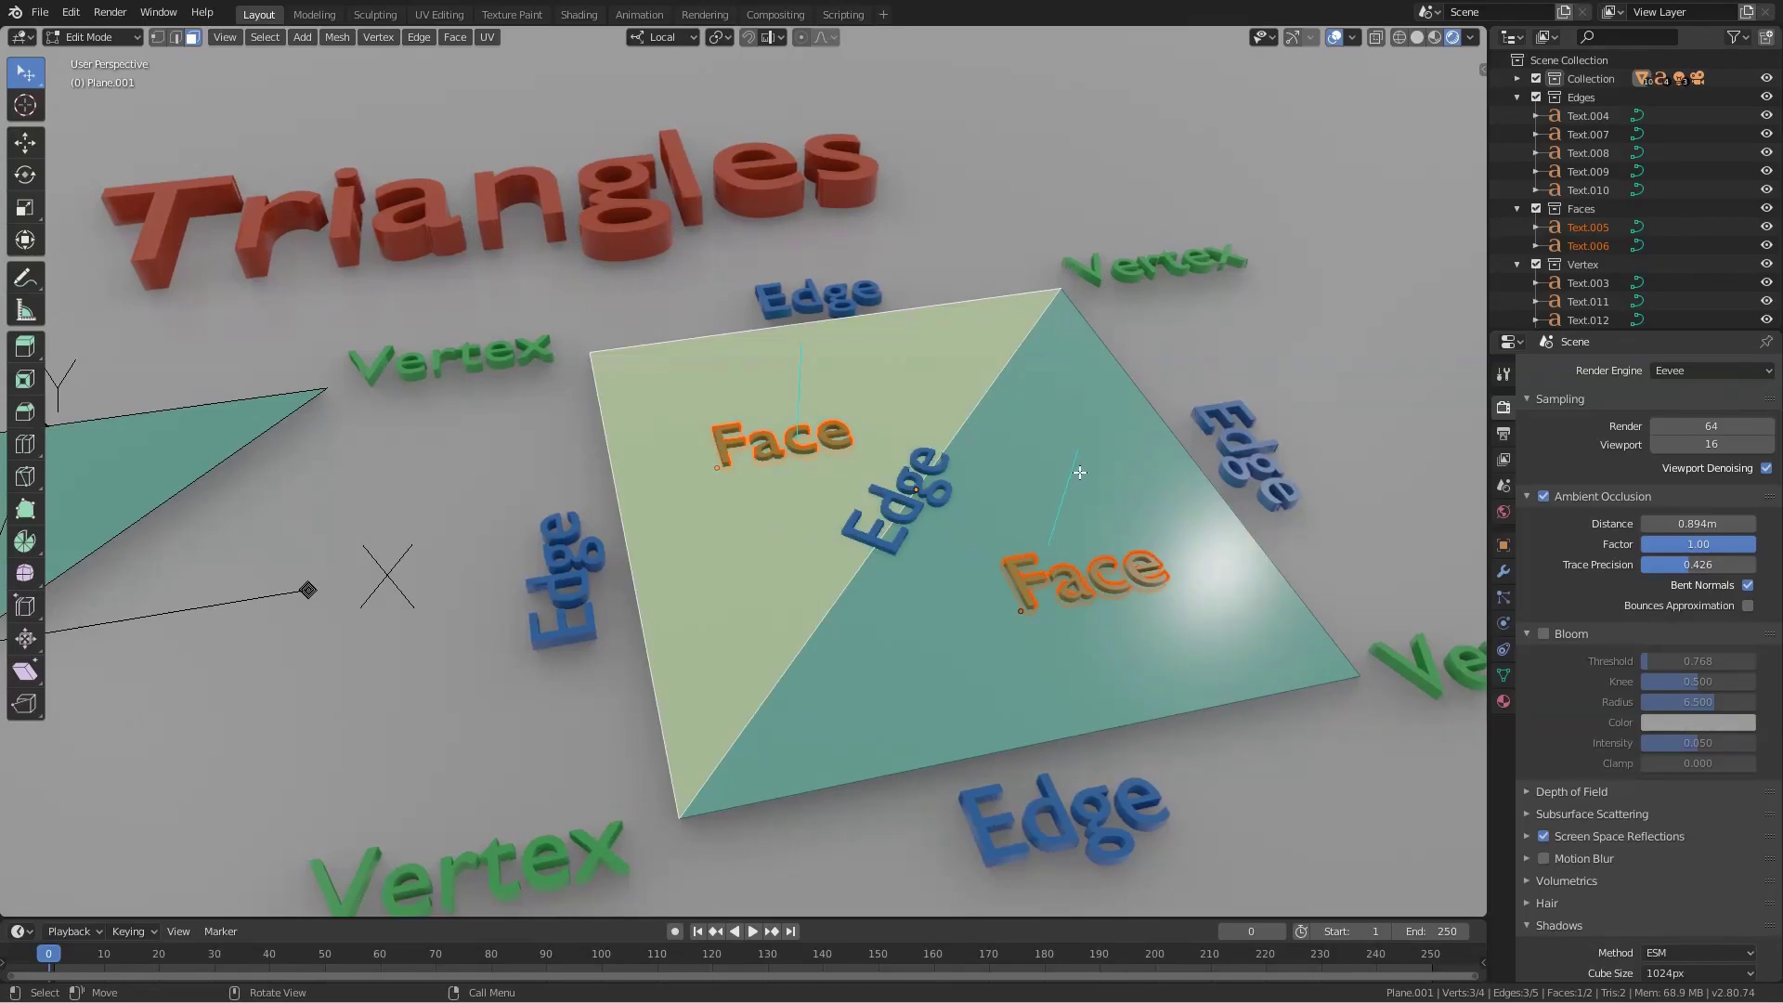
{"action": "left_click", "coordinate": [942, 683]}
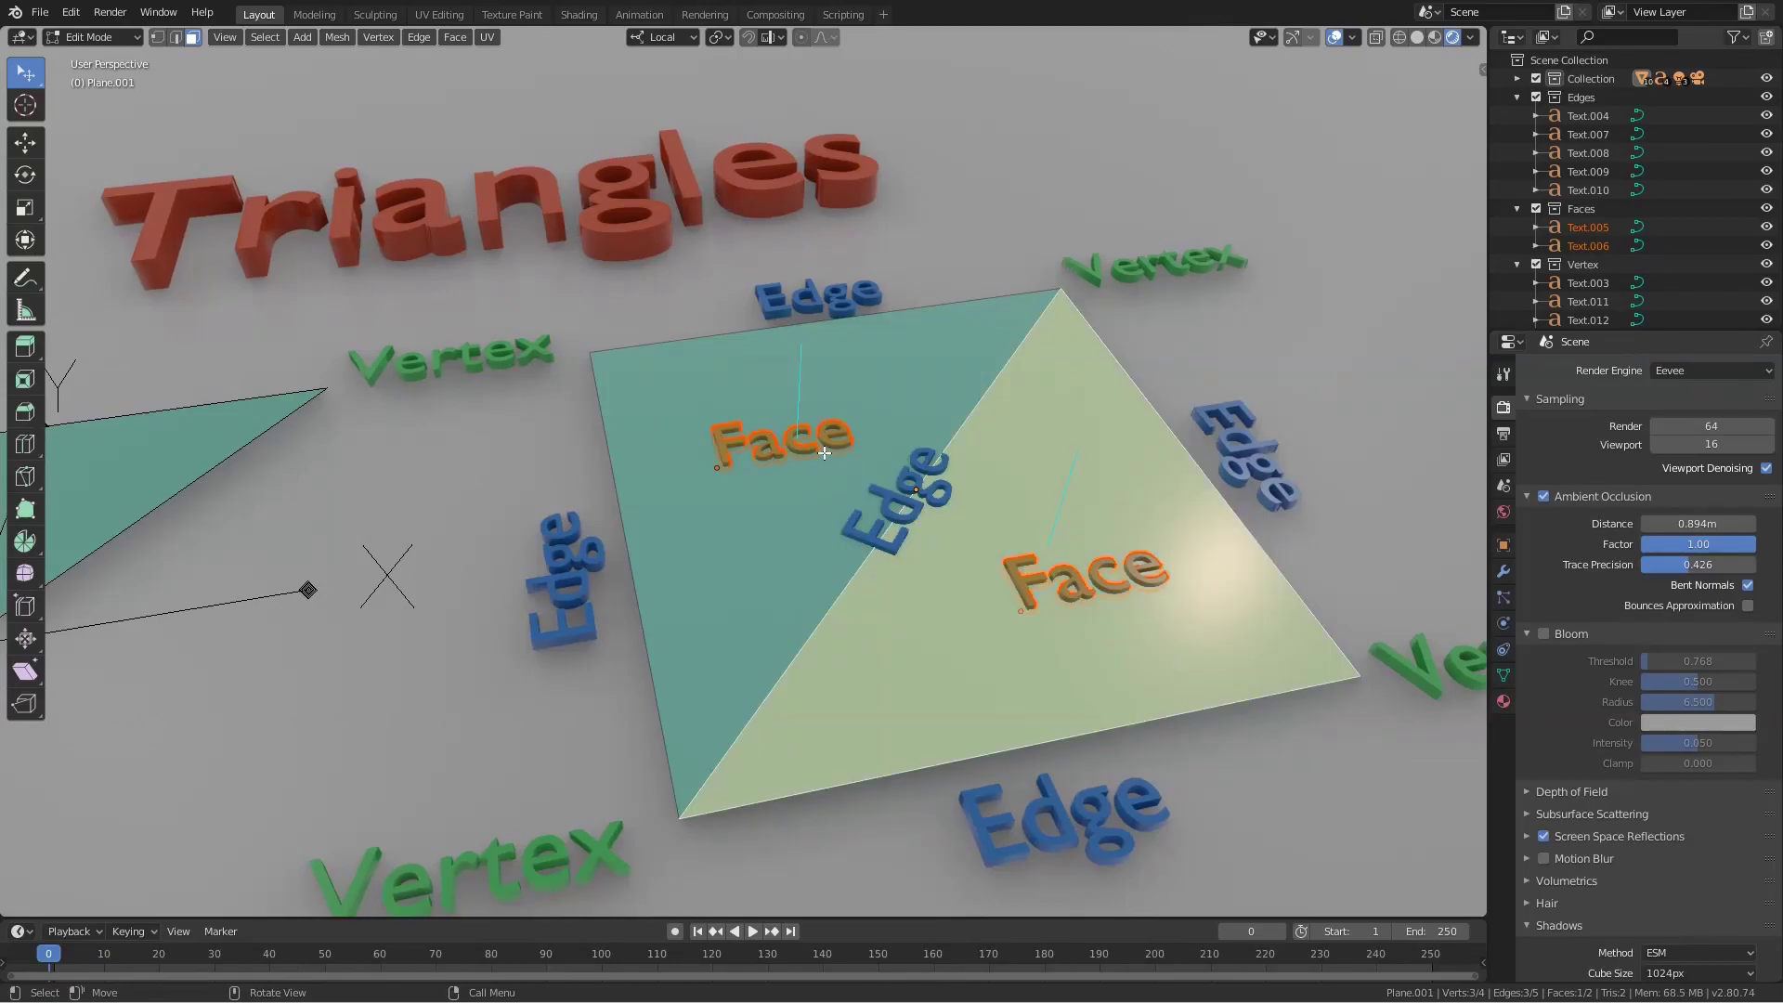
{"action": "left_click", "coordinate": [1353, 37]}
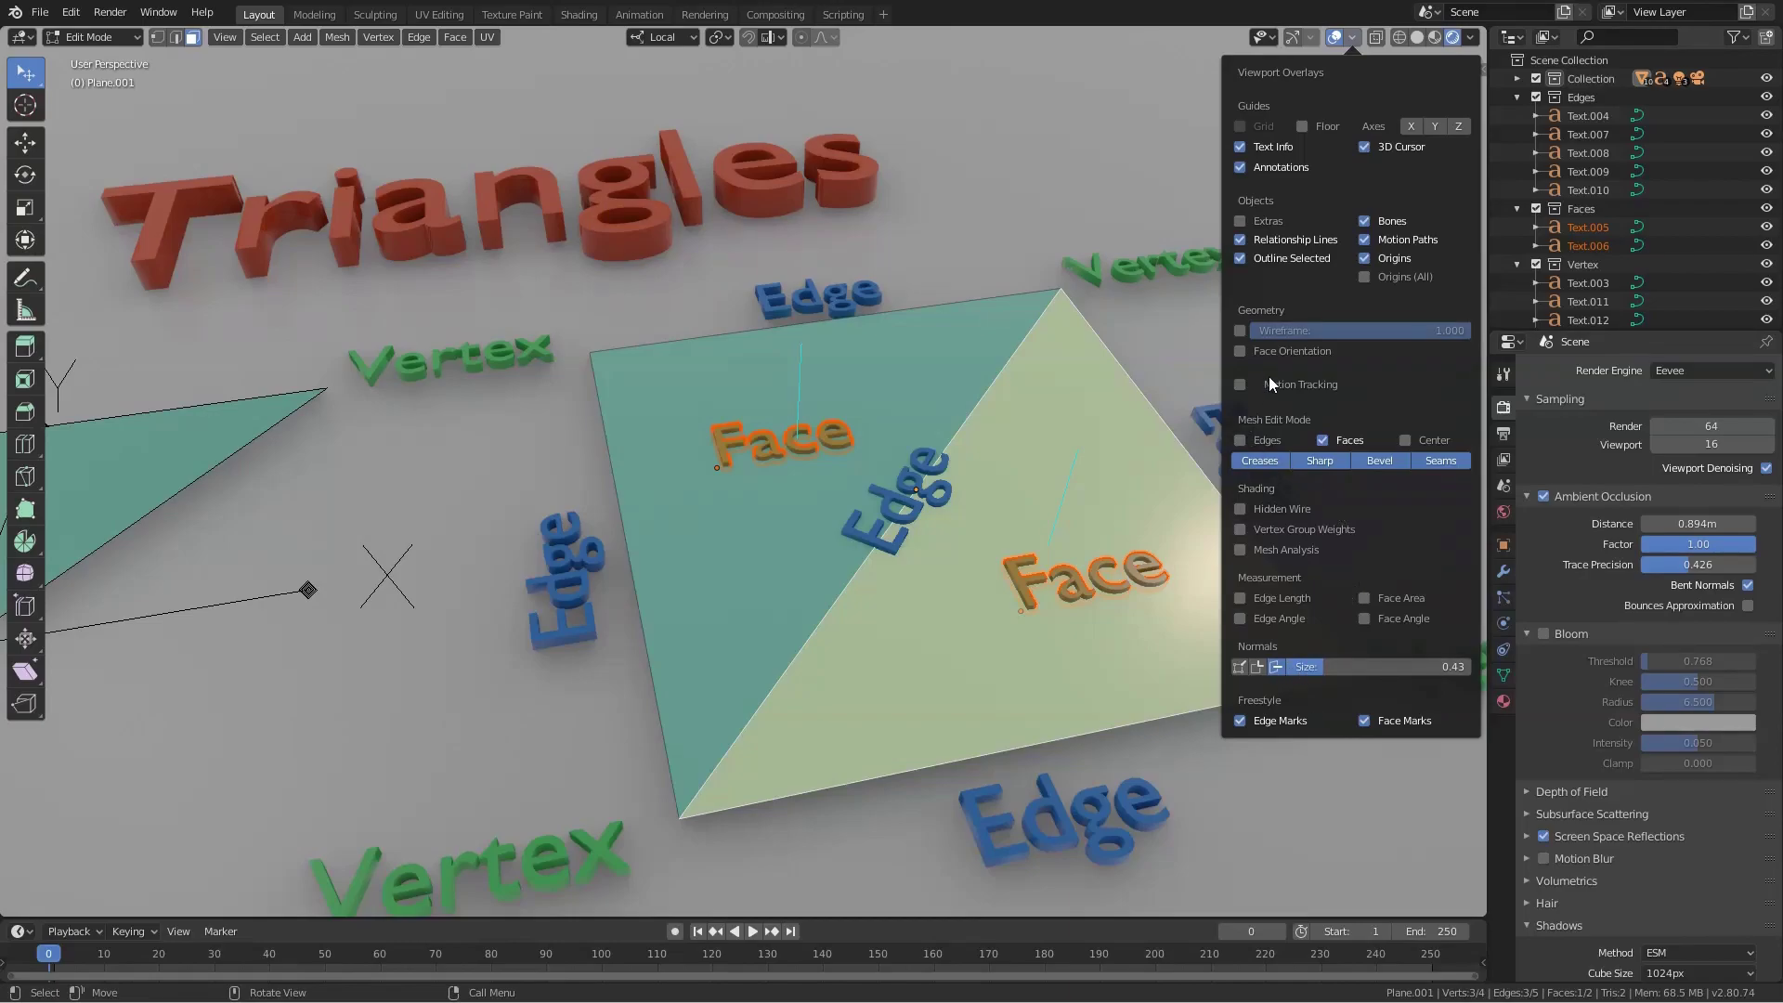
- Turn on Face Orientation, isolate the plane in Local View, and recalculate the right triangle's normal
{"action": "left_click", "coordinate": [1241, 352]}
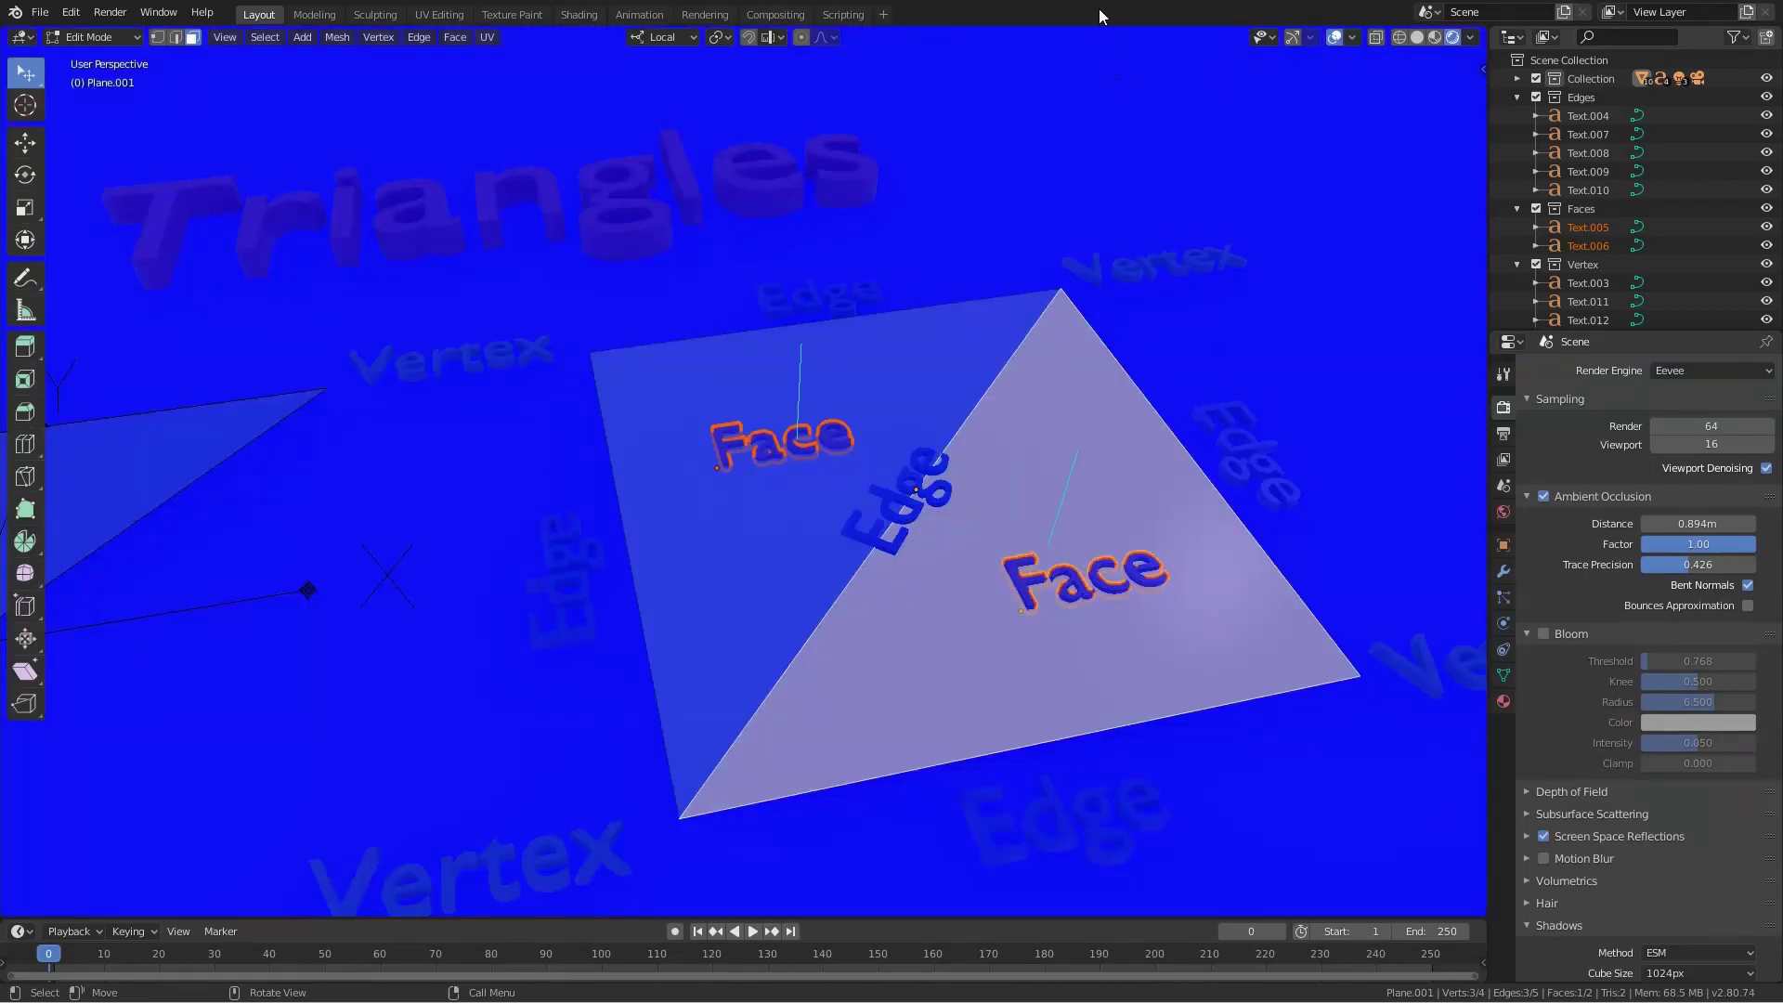
{"action": "key", "text": "KP_Divide"}
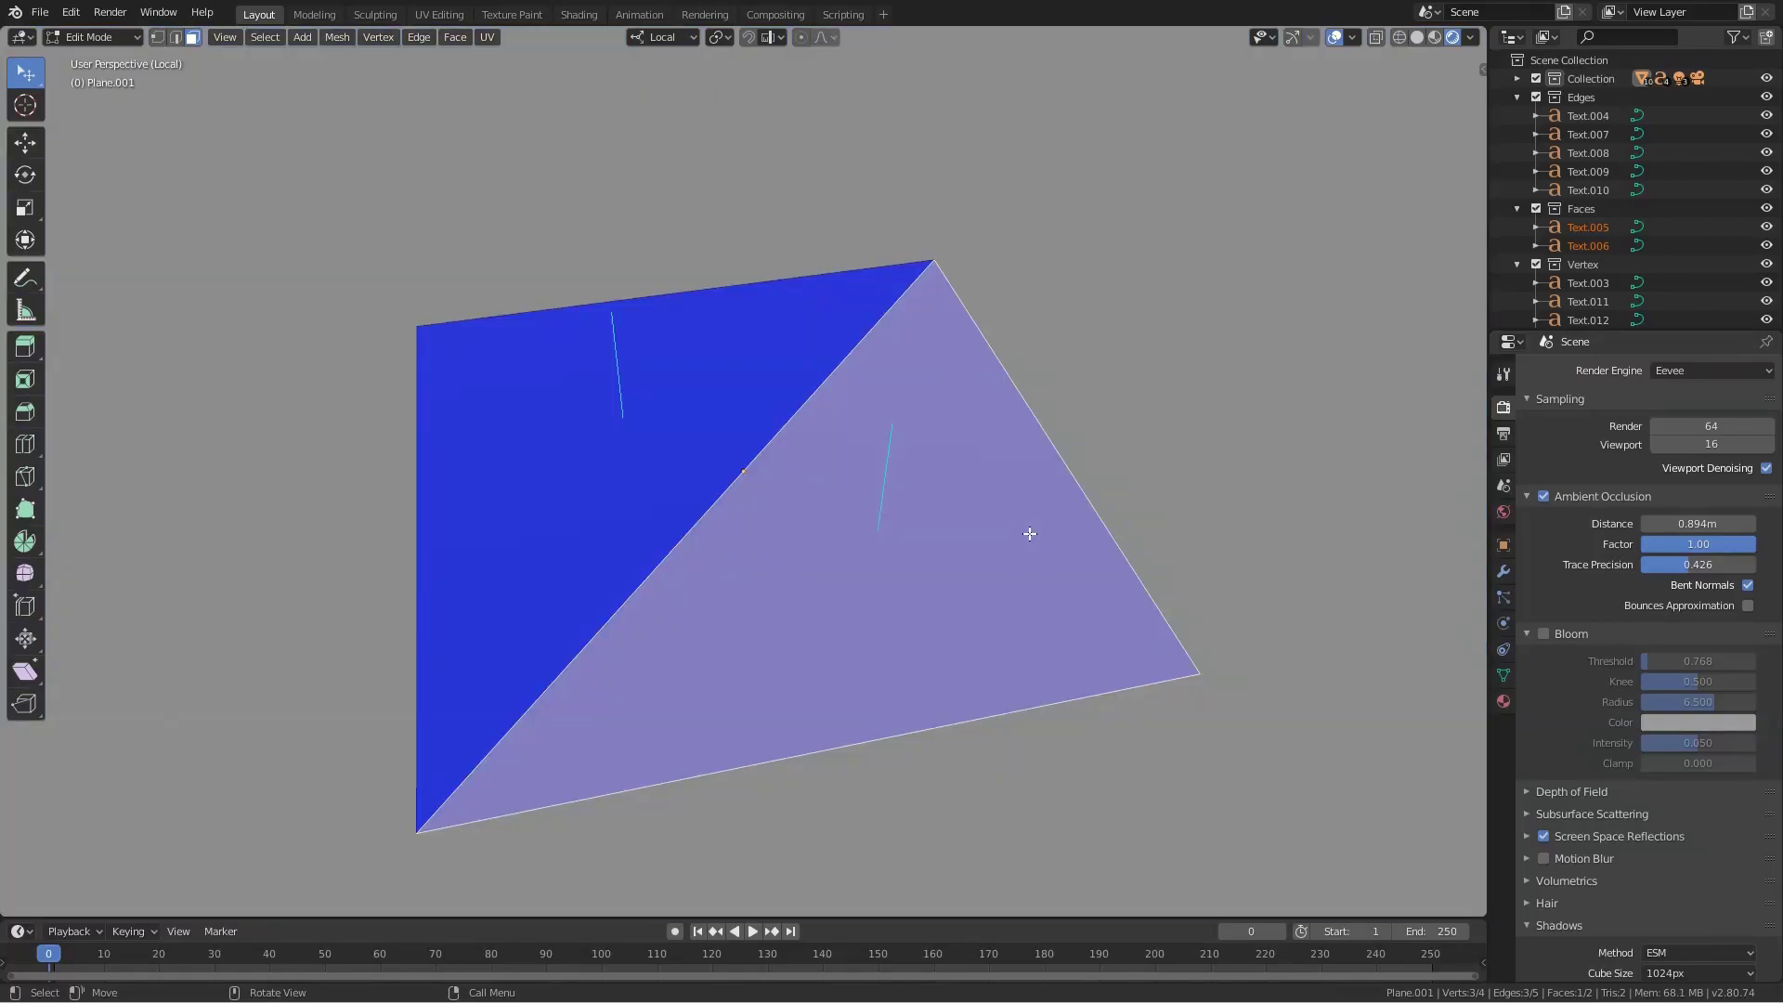
{"action": "key", "text": "alt+a"}
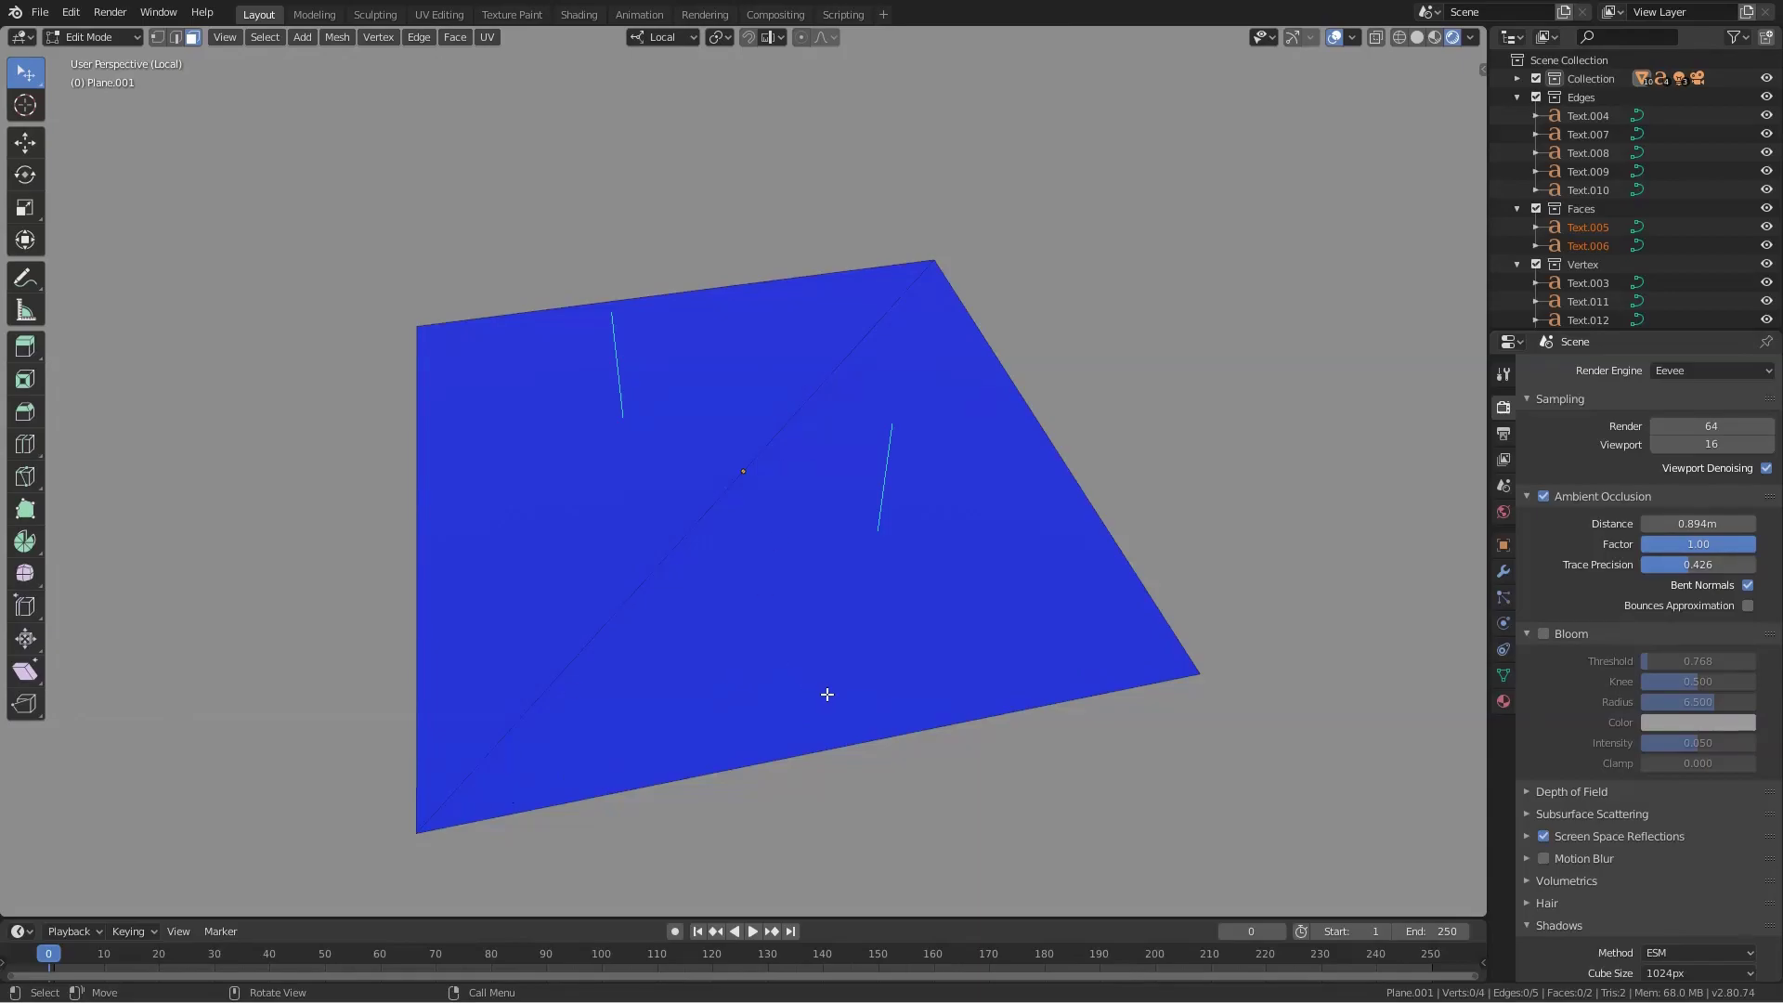
{"action": "mouse_move", "coordinate": [821, 681]}
{"action": "middle_mouse_down"}
{"action": "mouse_move", "coordinate": [828, 497]}
{"action": "mouse_move", "coordinate": [815, 688]}
{"action": "middle_mouse_up"}
{"action": "left_click", "coordinate": [820, 530]}
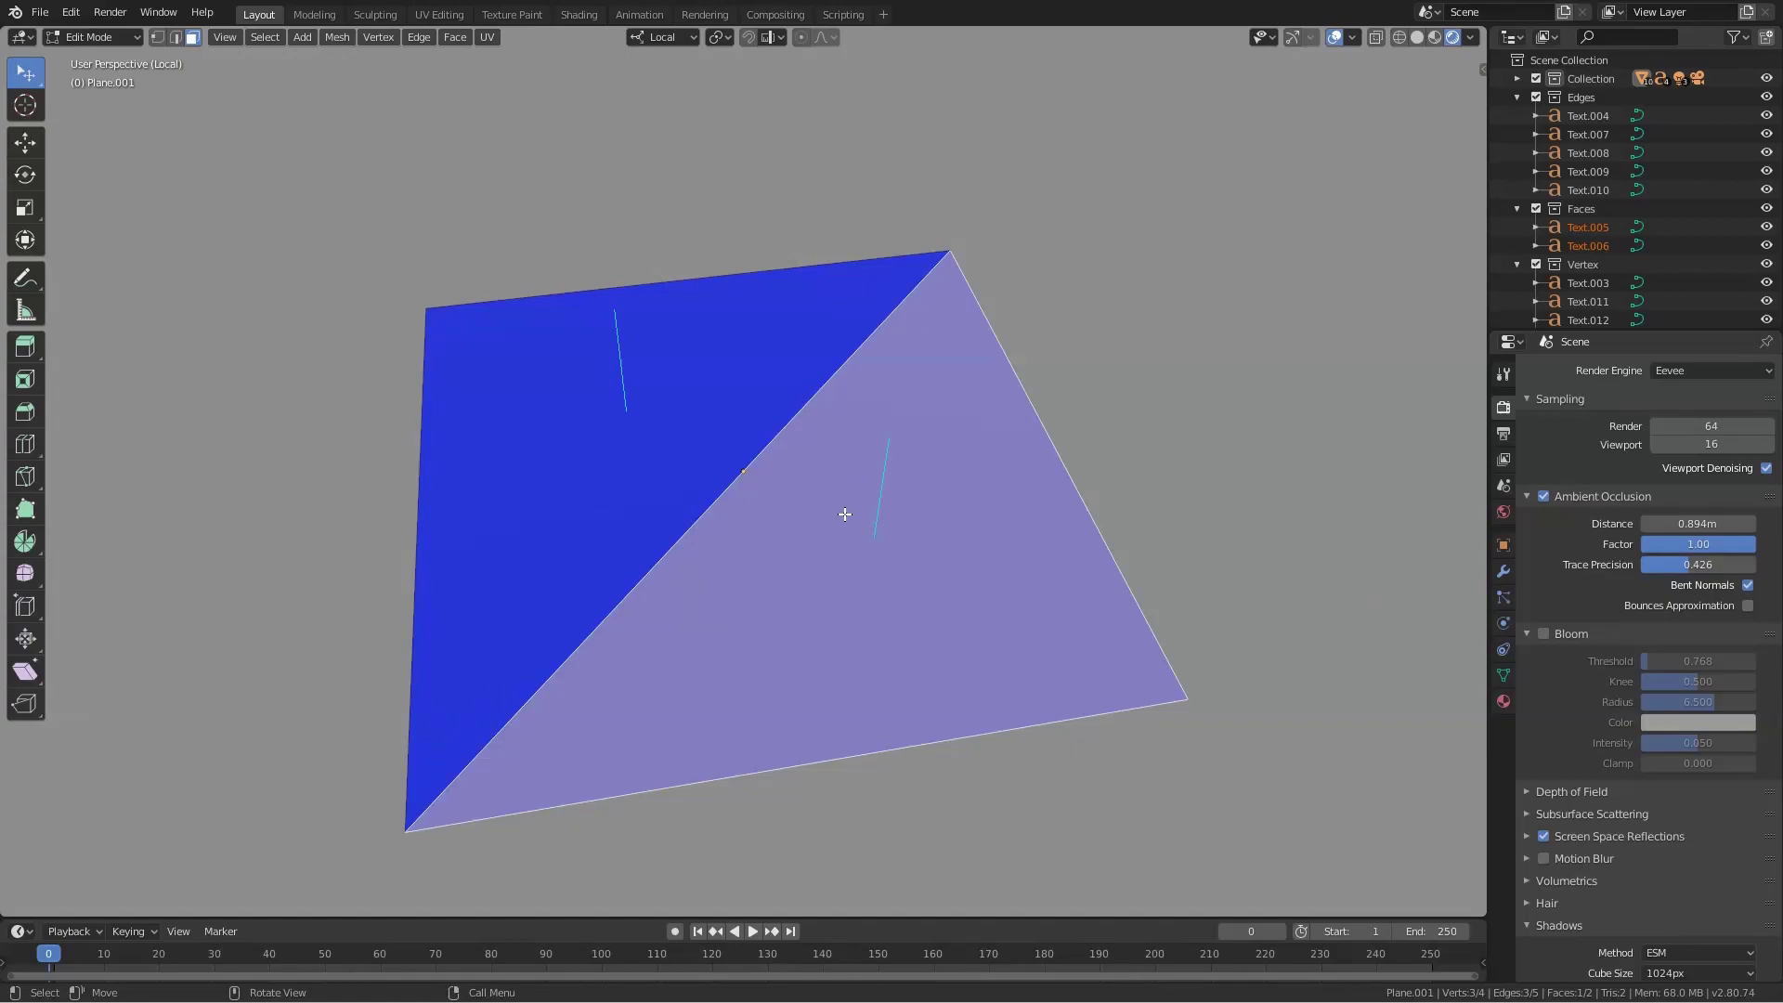
{"action": "key", "text": "shift"}
{"action": "key", "text": "shift+n"}
- Tick Inside on the recalculated normal and orbit to see the triangle's red side
{"action": "left_click", "coordinate": [303, 897]}
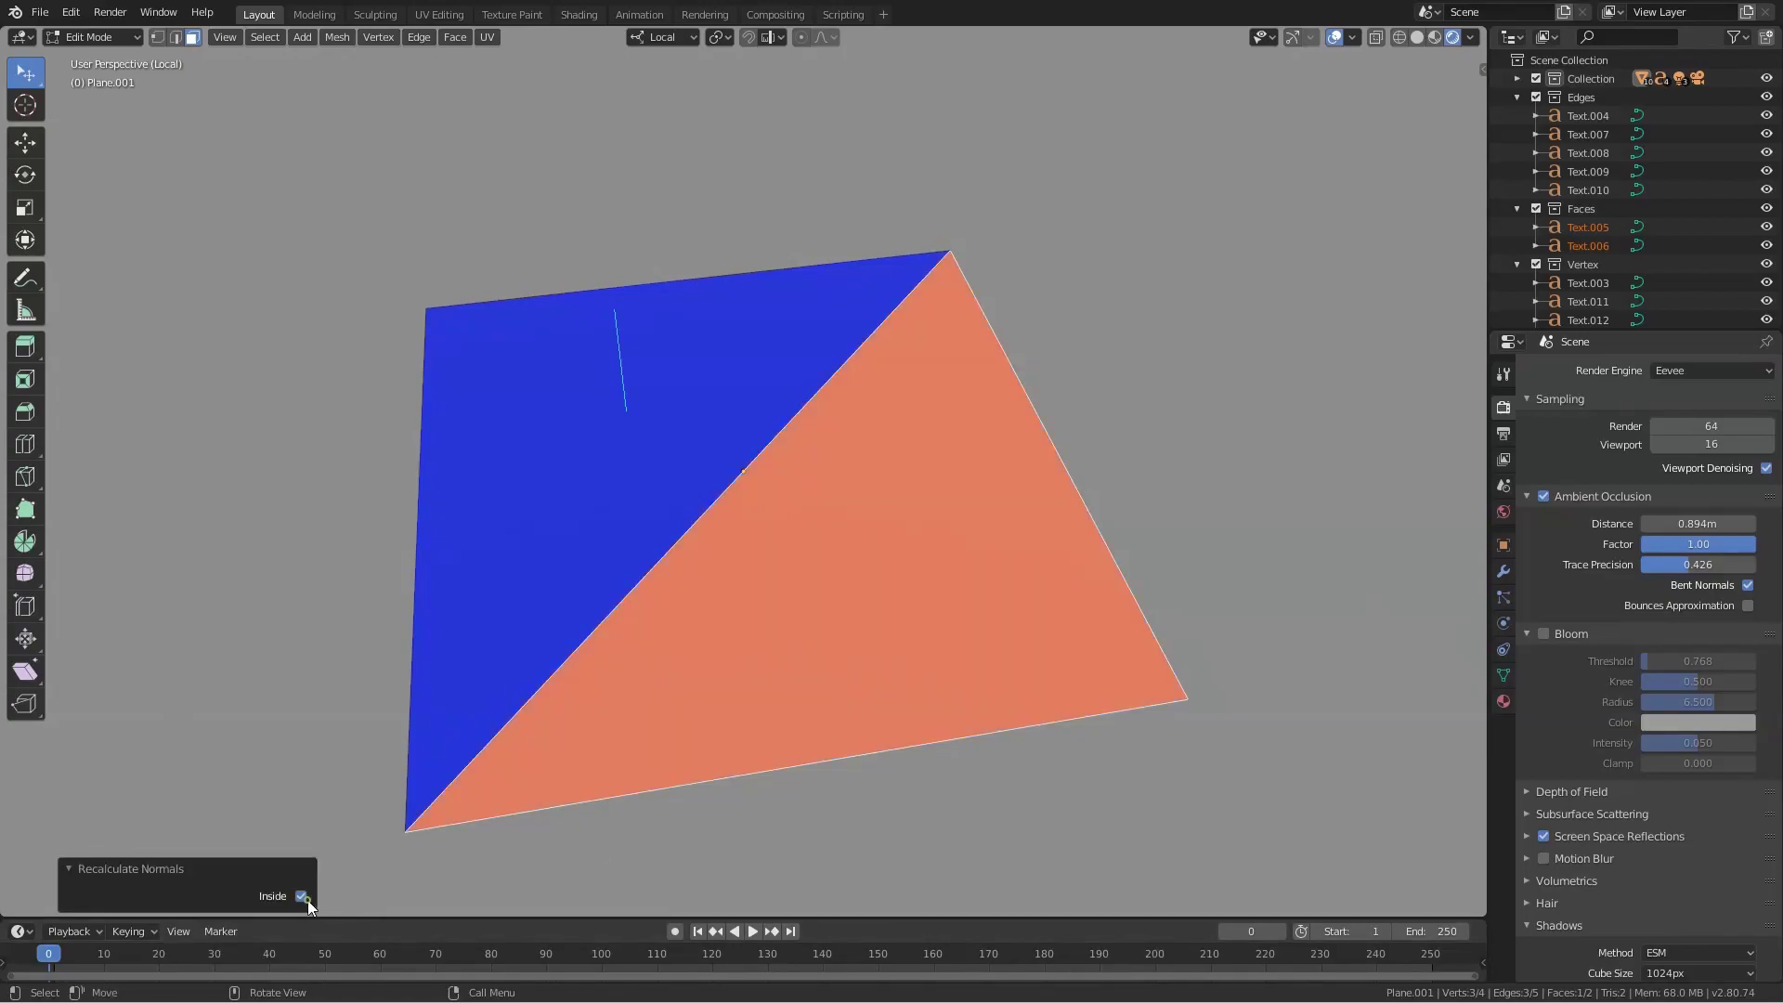
{"action": "left_click", "coordinate": [907, 825]}
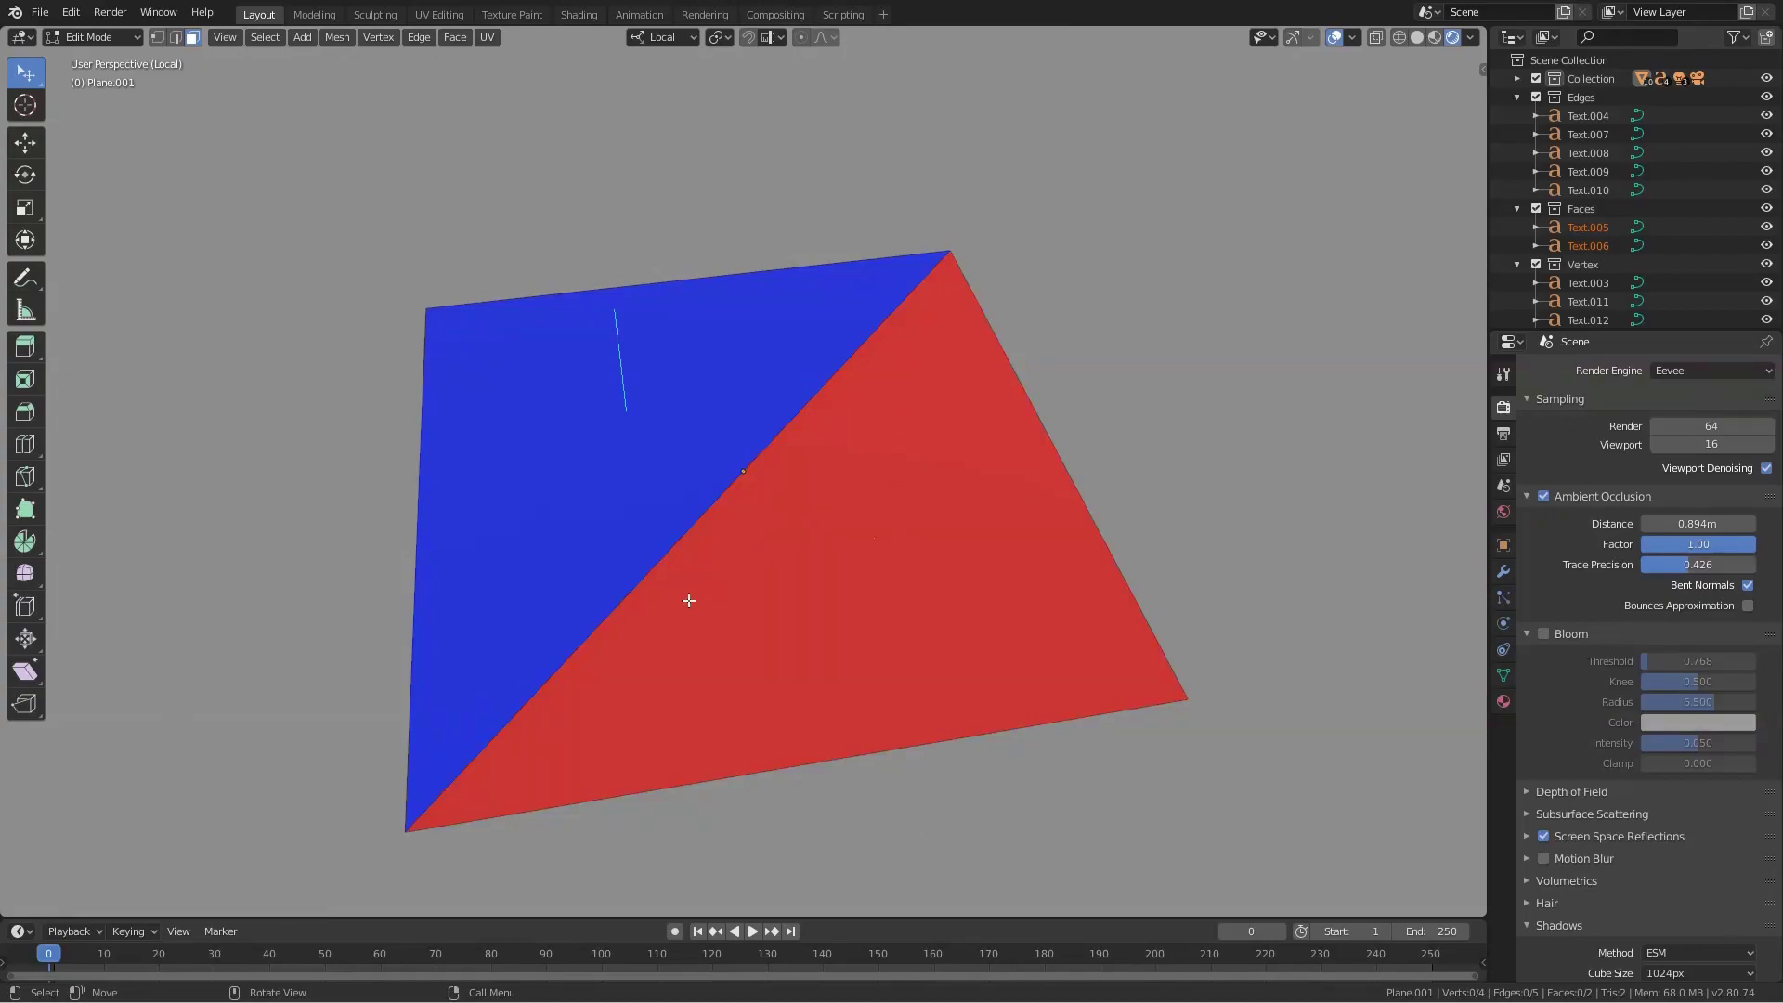
{"action": "middle_click_drag", "start_coordinate": [1063, 649], "coordinate": [1051, 569]}
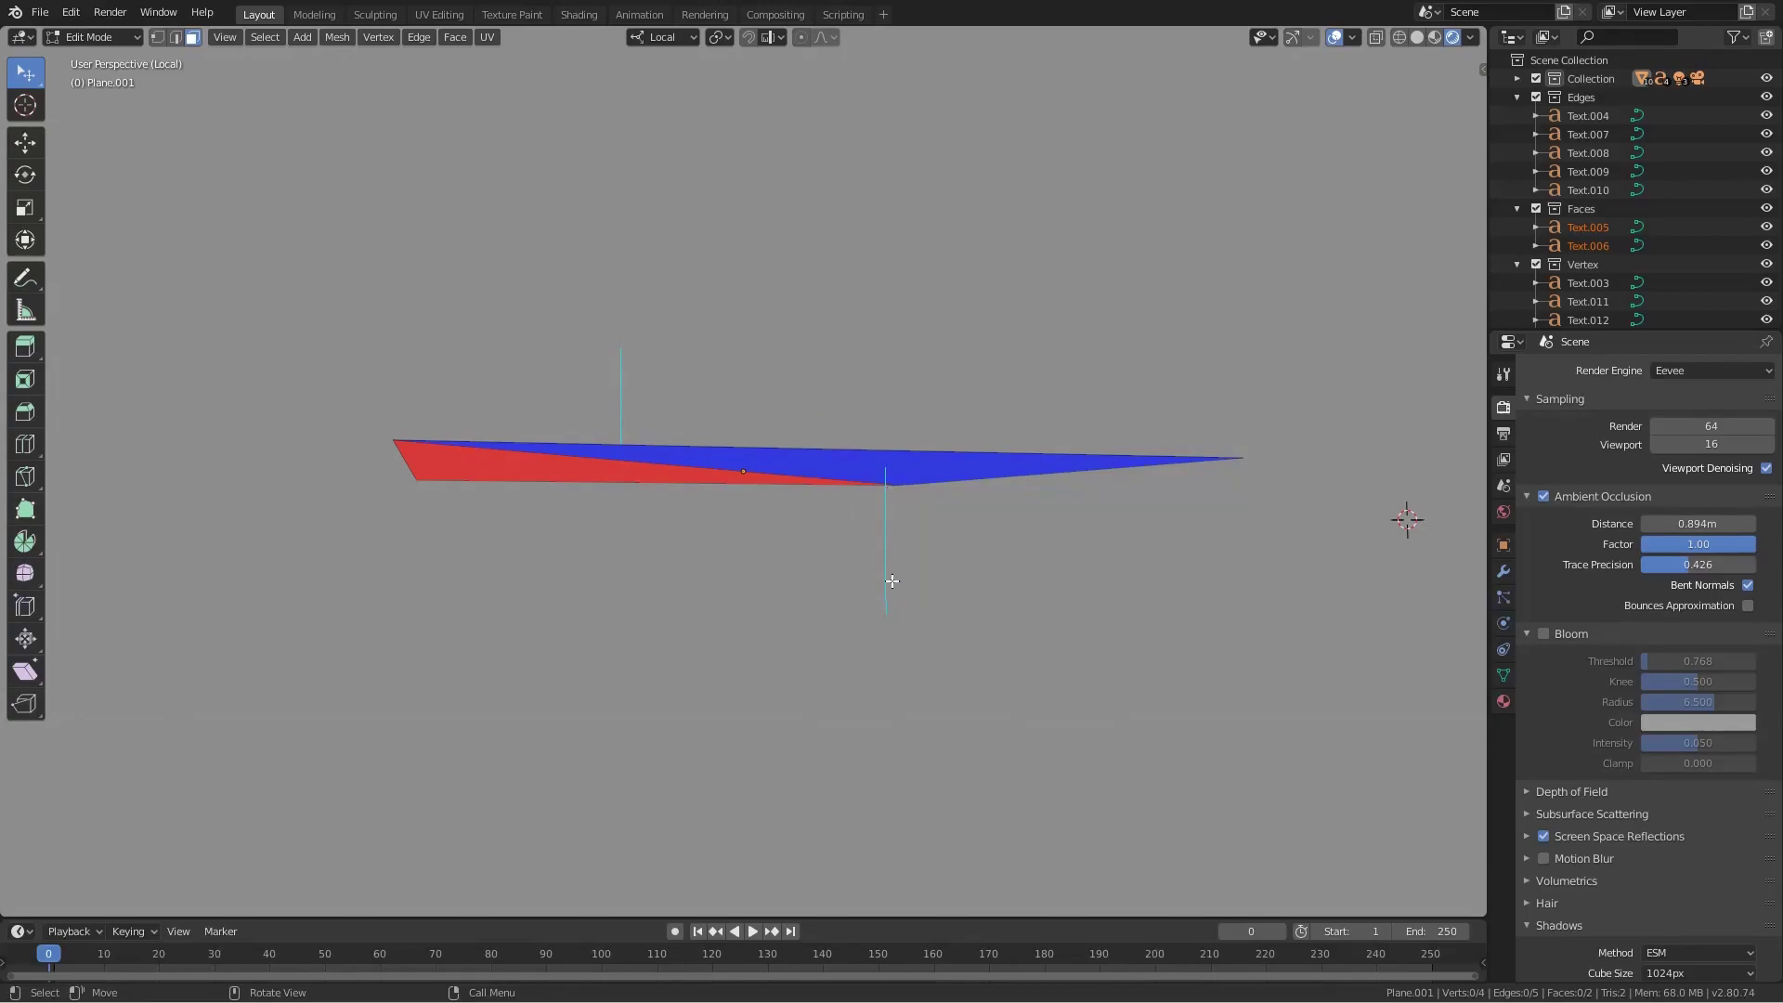
{"action": "middle_click_drag", "start_coordinate": [892, 581], "coordinate": [665, 505]}
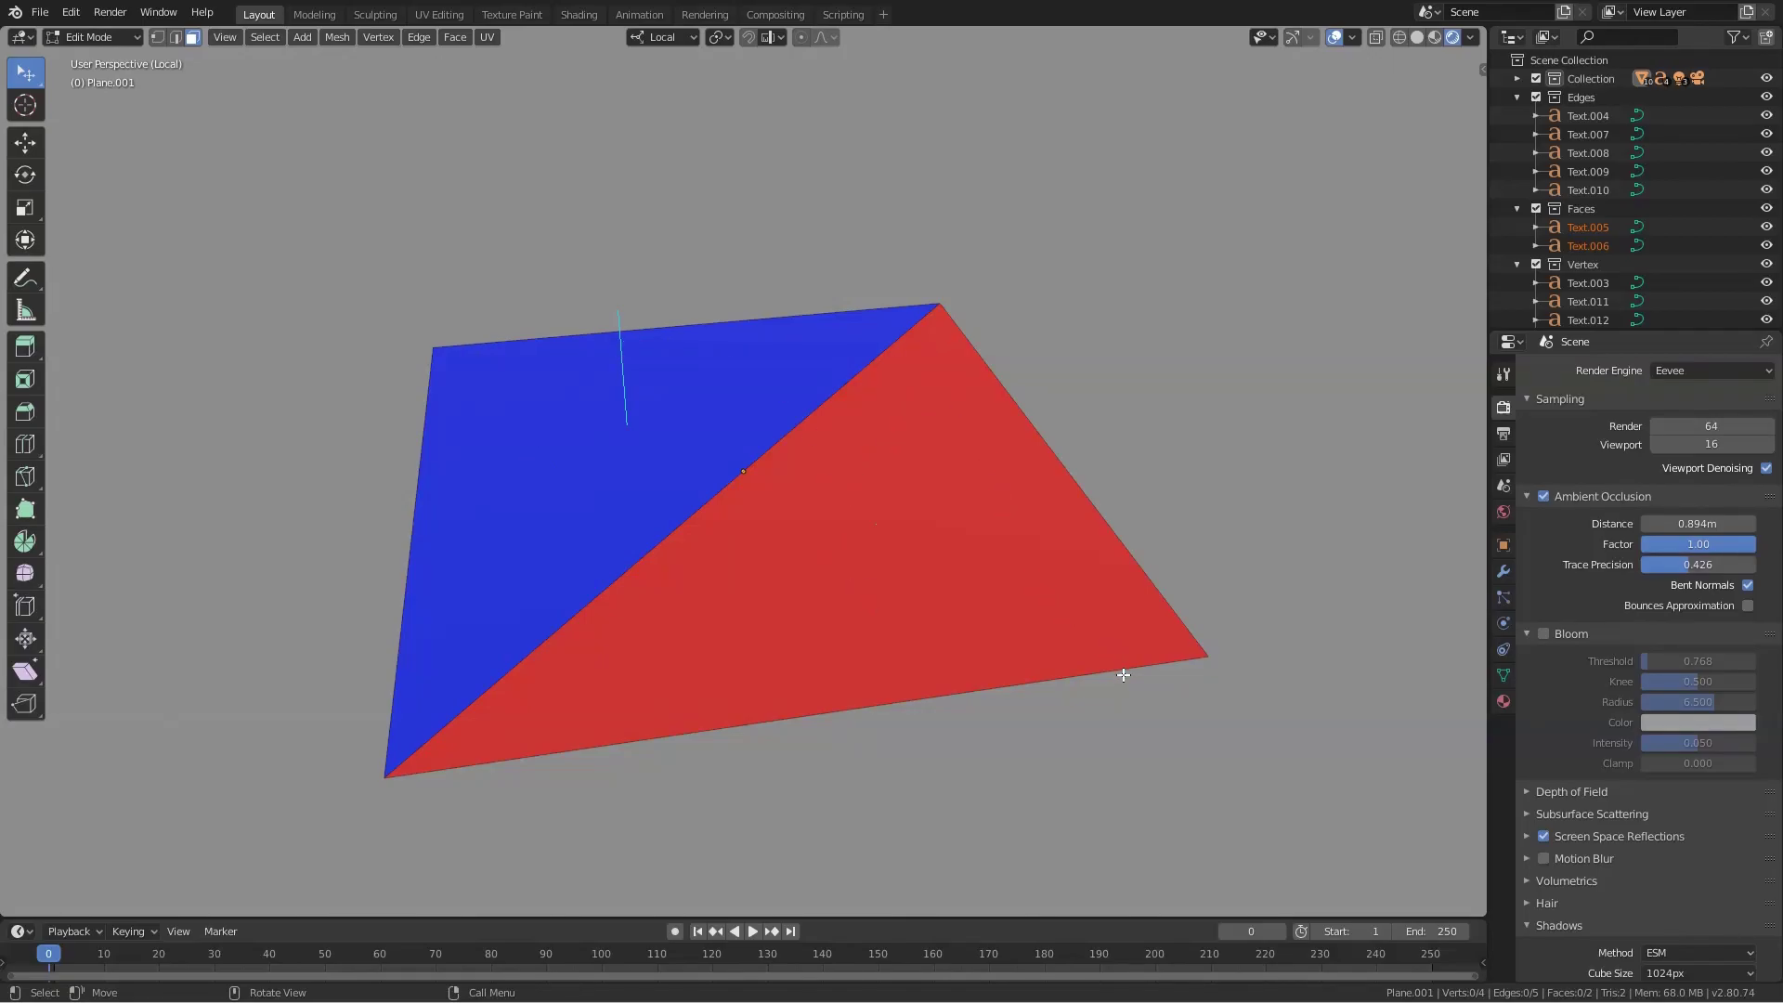
- Retry Recalculate Normals with Inside toggled on the red triangle
{"action": "left_click", "coordinate": [876, 610]}
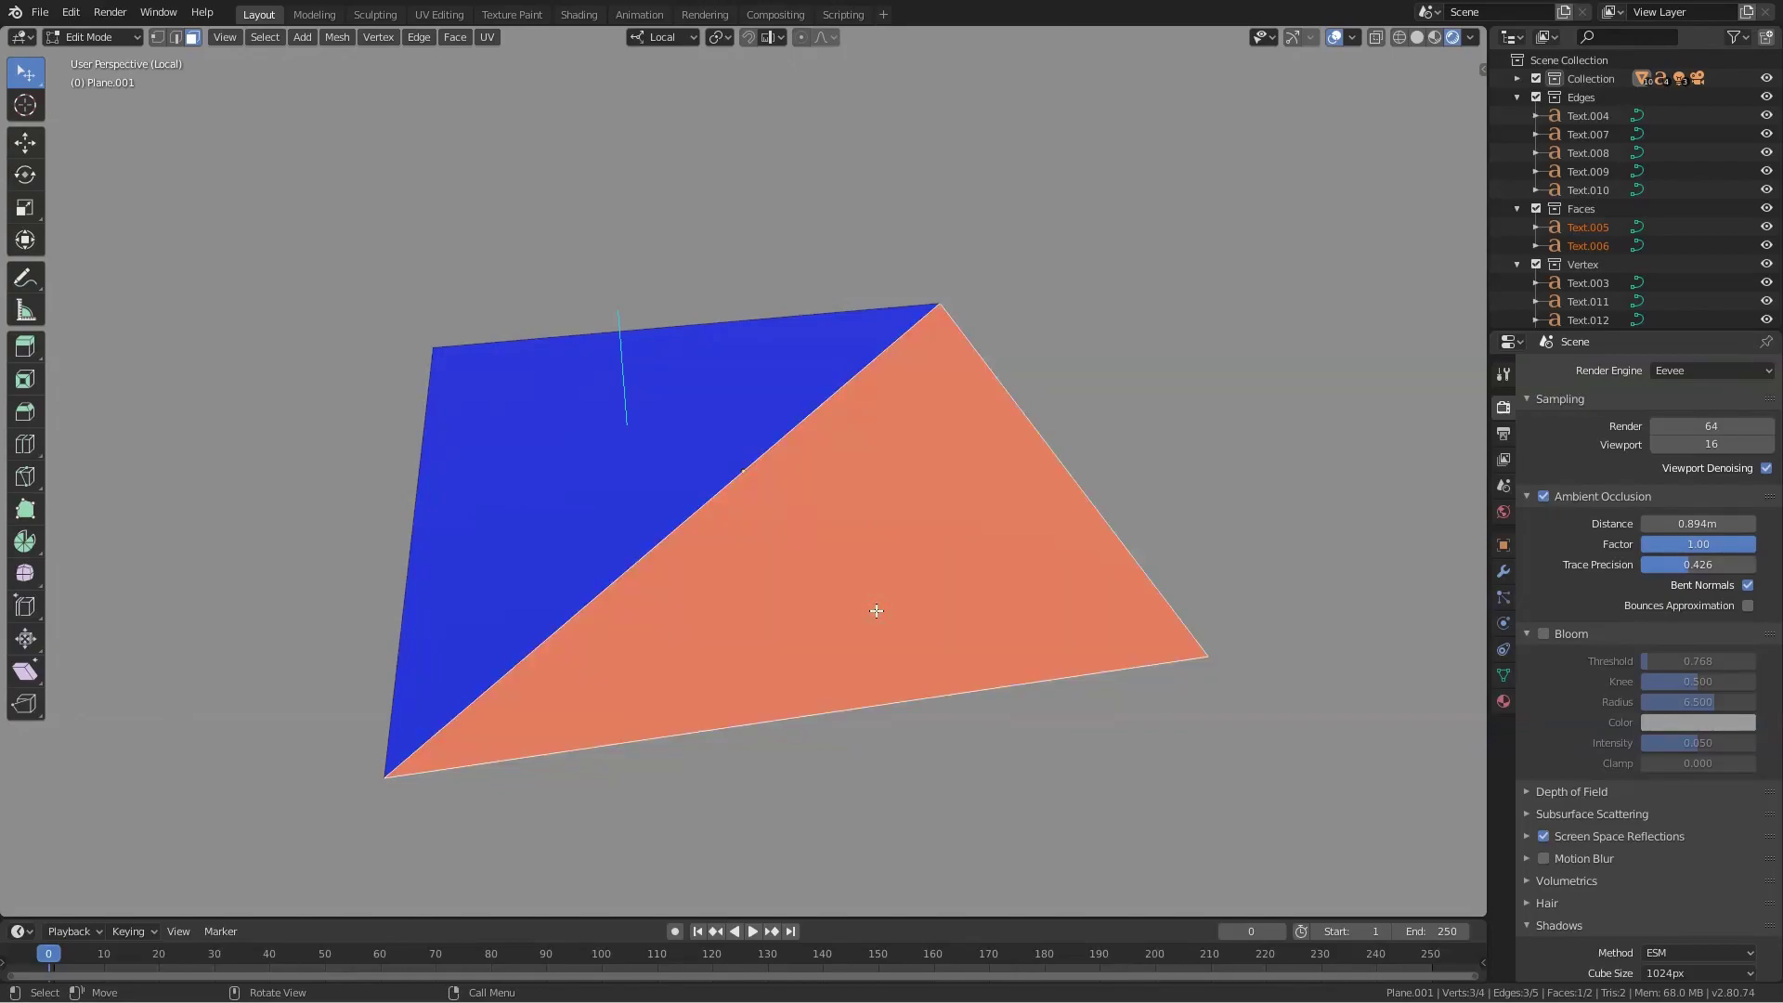
{"action": "key", "text": "shift+n"}
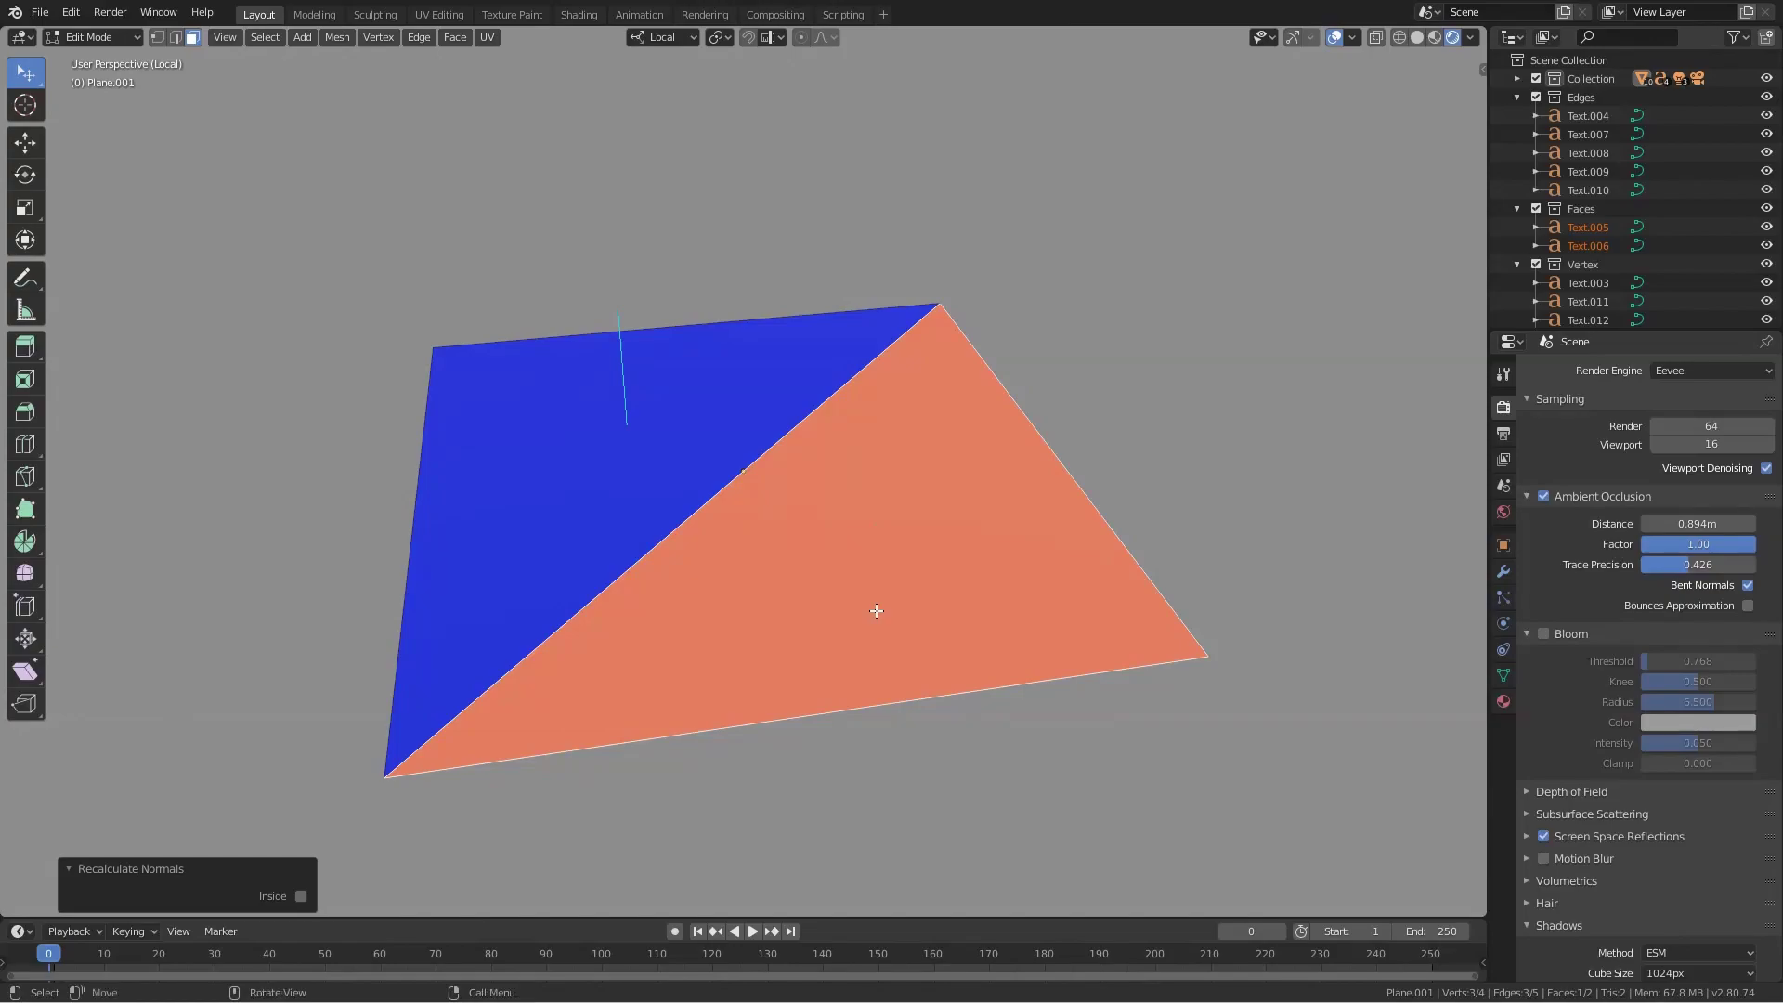
{"action": "left_click", "coordinate": [301, 896]}
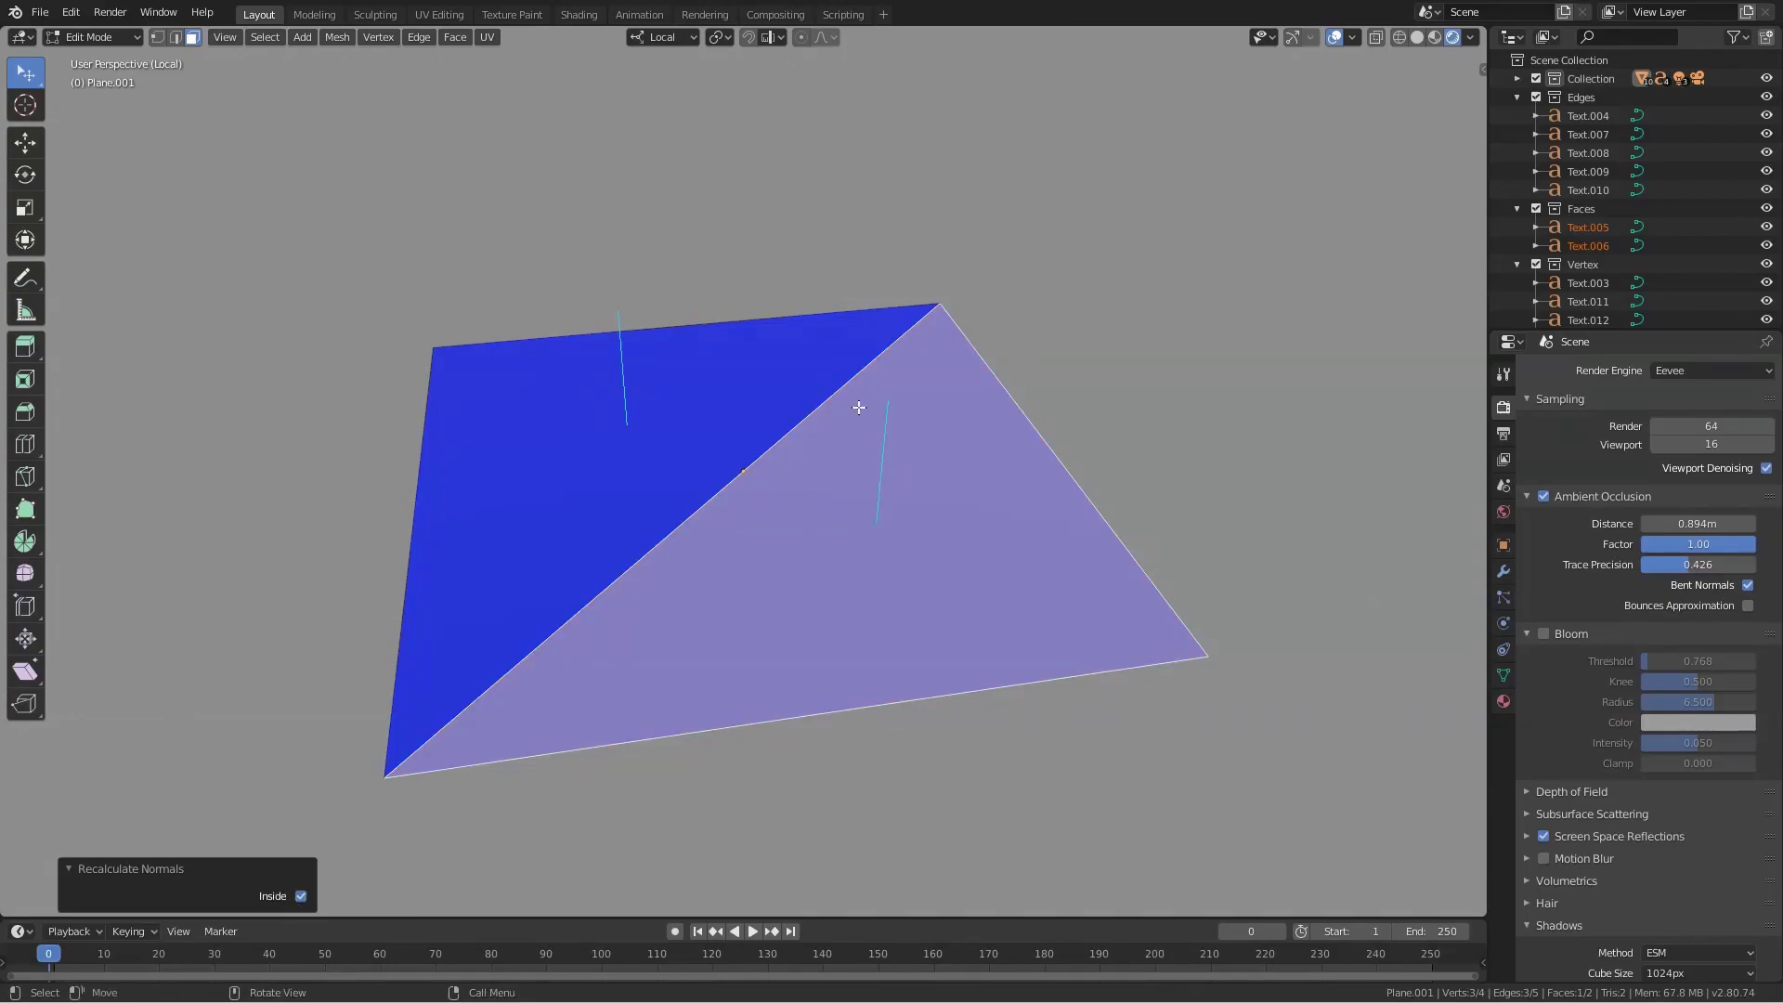
{"action": "left_click", "coordinate": [911, 806]}
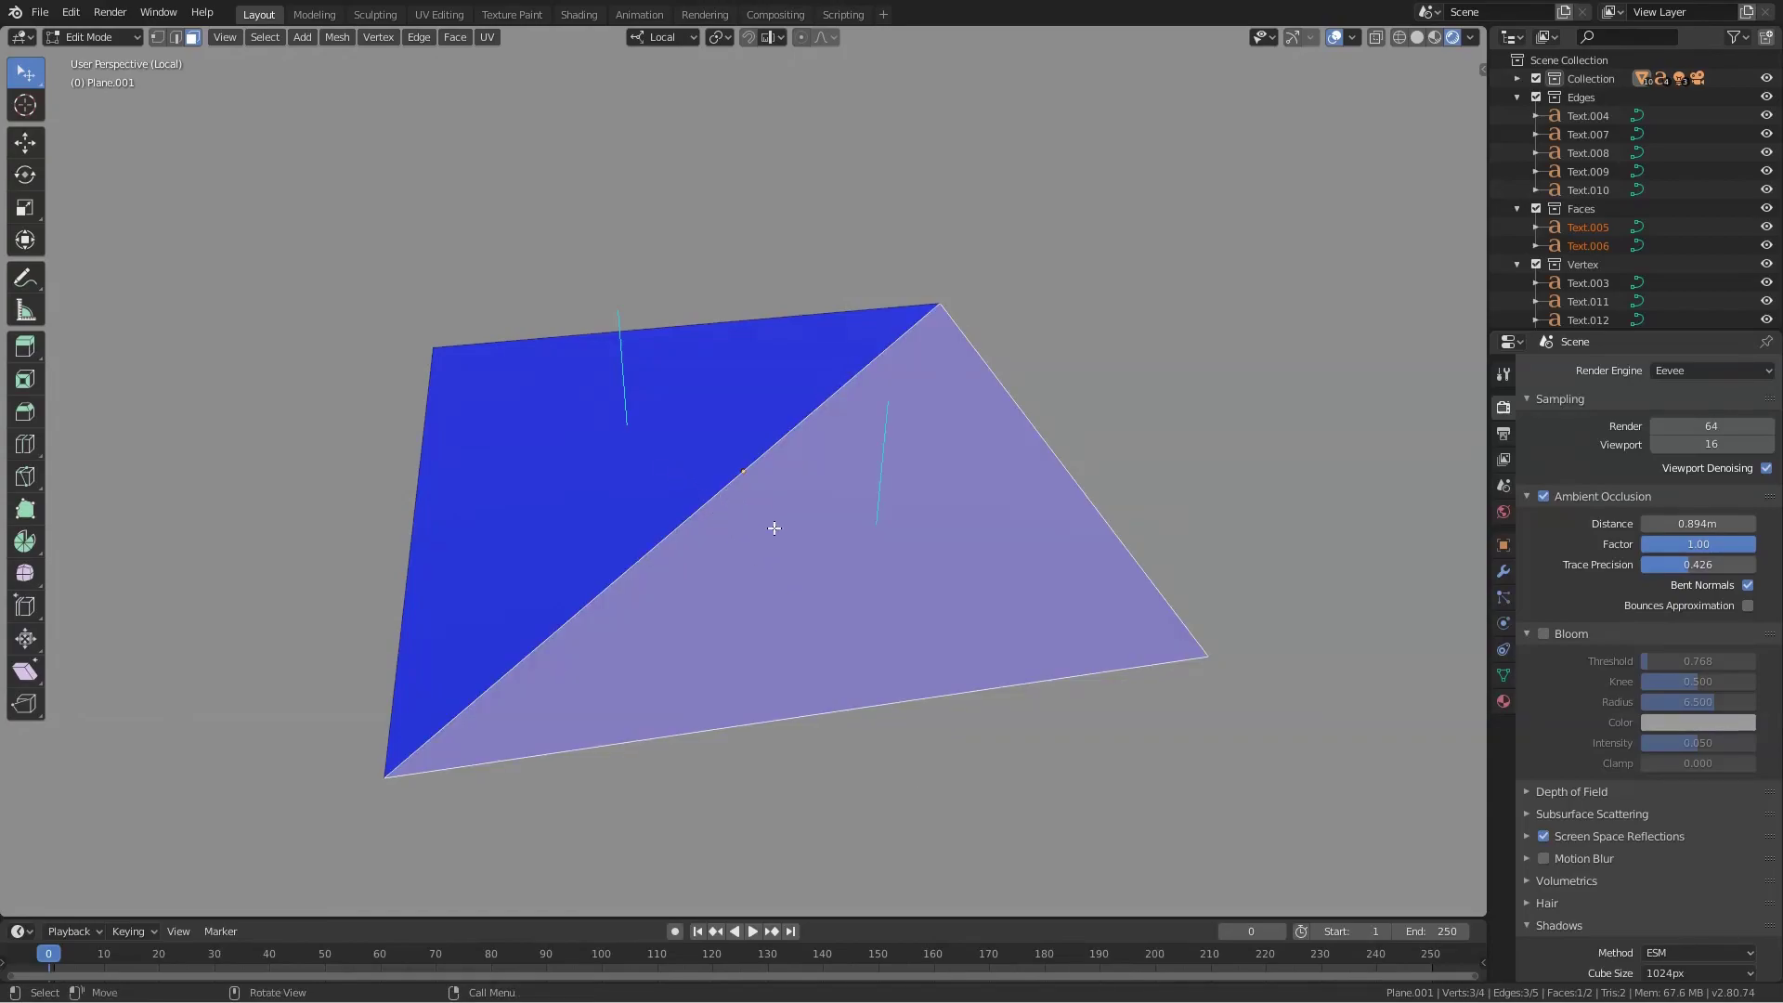
{"action": "key", "text": "shift+n"}
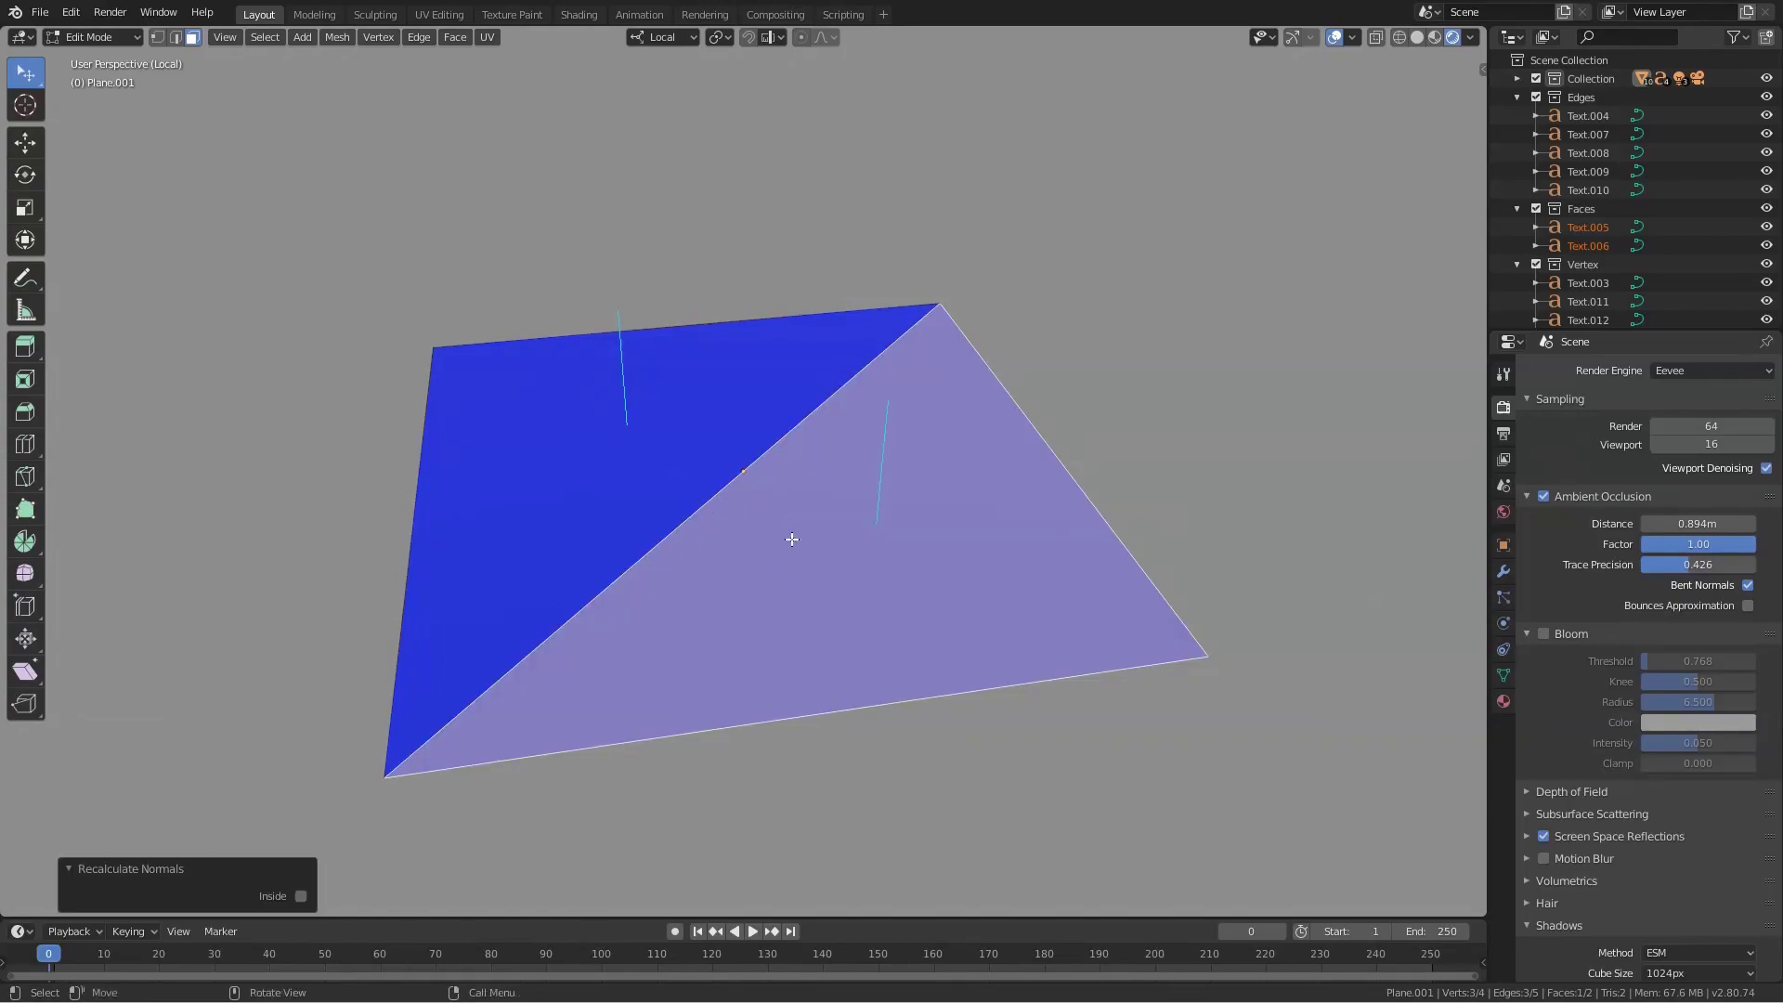
{"action": "left_click", "coordinate": [301, 896]}
- Flip the red triangle's normal with Mesh > Normals > Flip and exit Local View
{"action": "left_click", "coordinate": [334, 37]}
{"action": "mouse_move", "coordinate": [366, 287]}
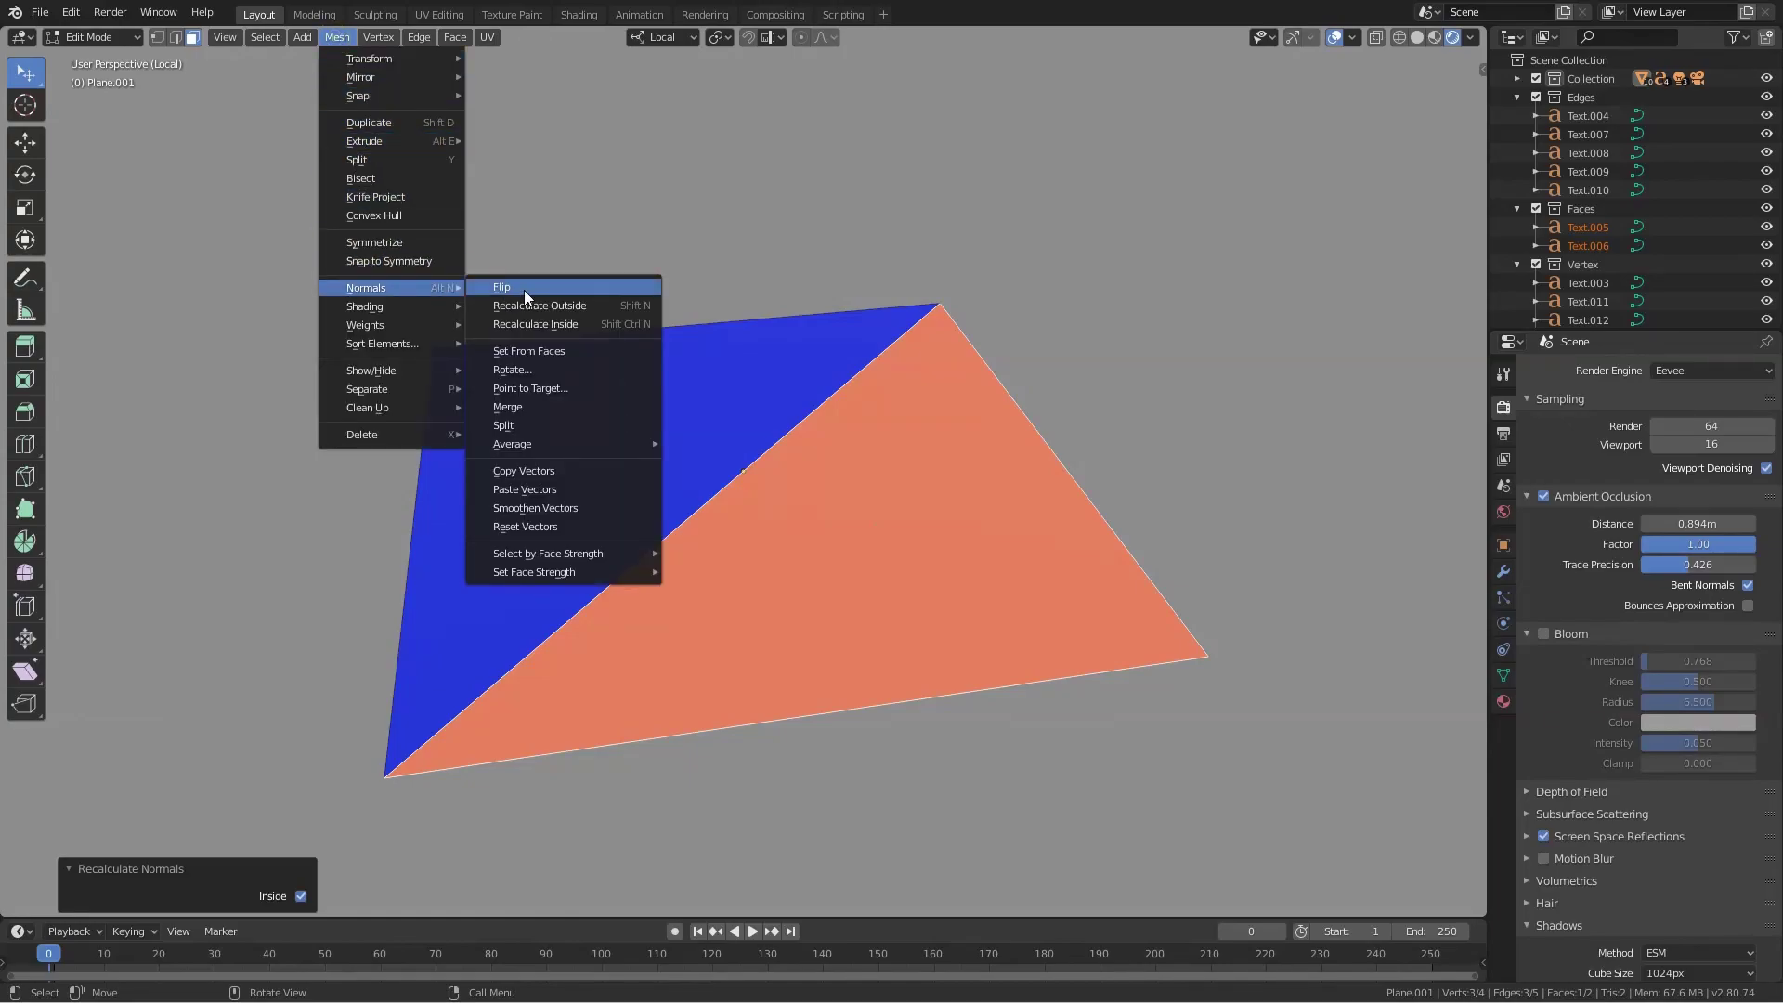
{"action": "left_click", "coordinate": [523, 288]}
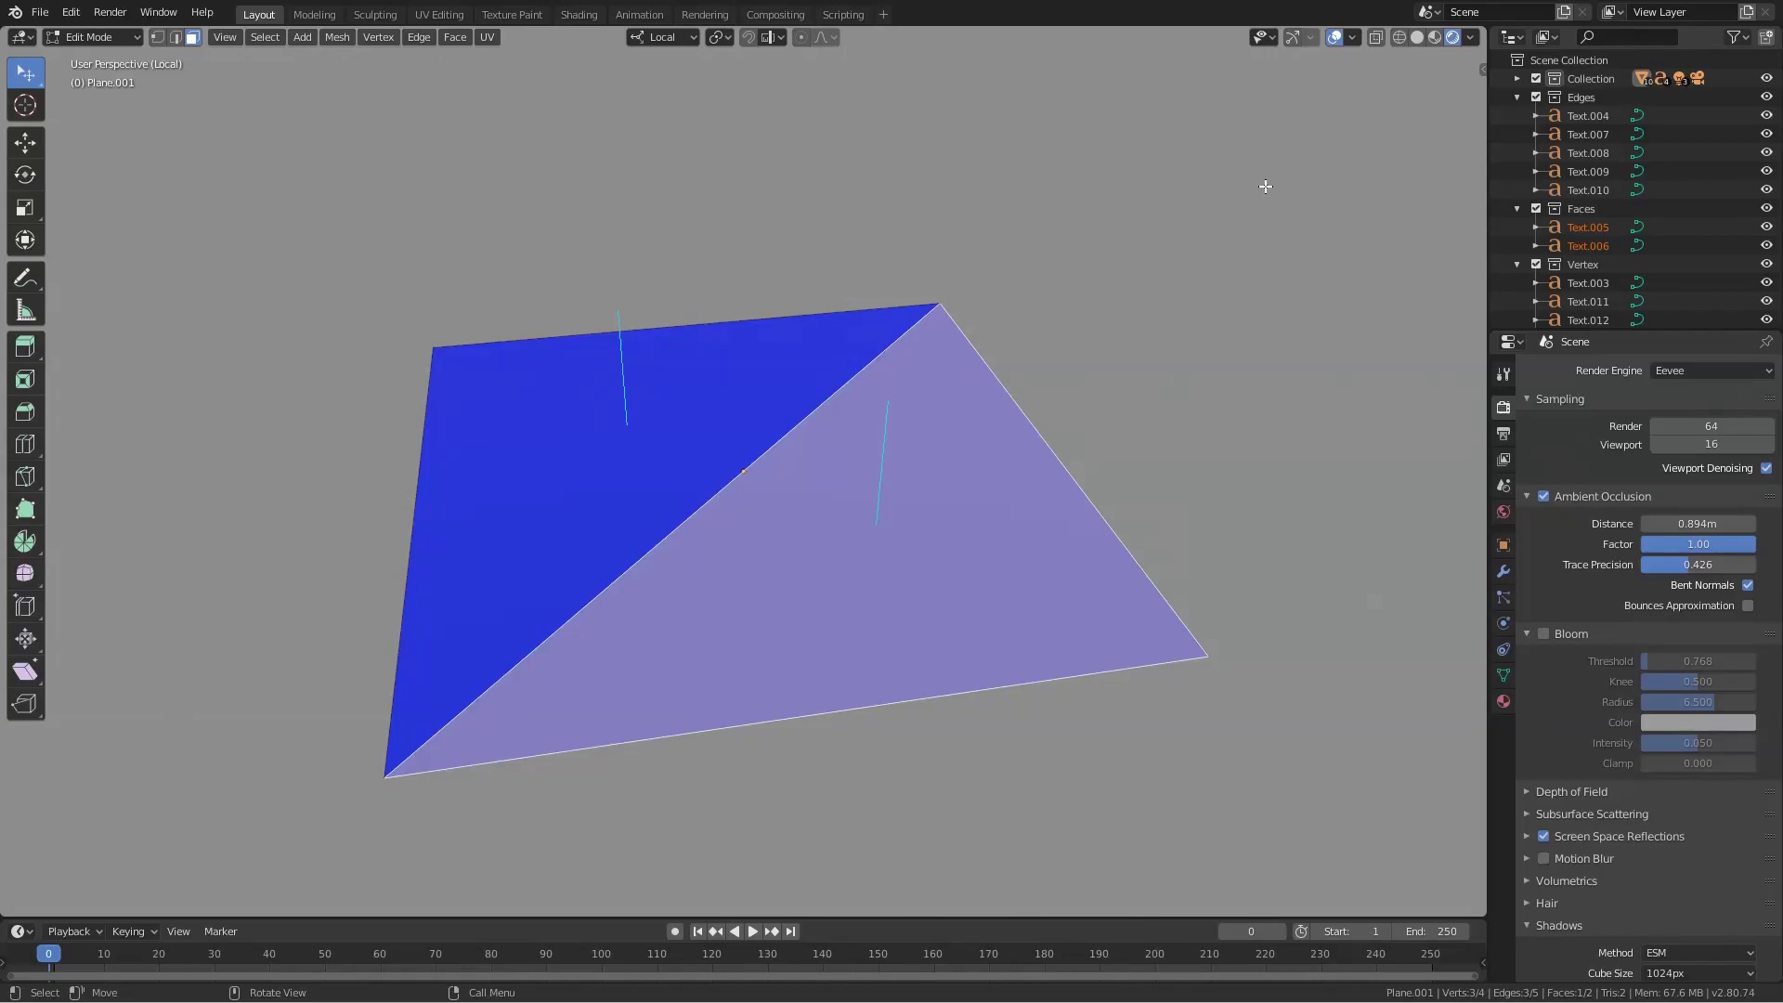
{"action": "key", "text": "KP_Divide"}
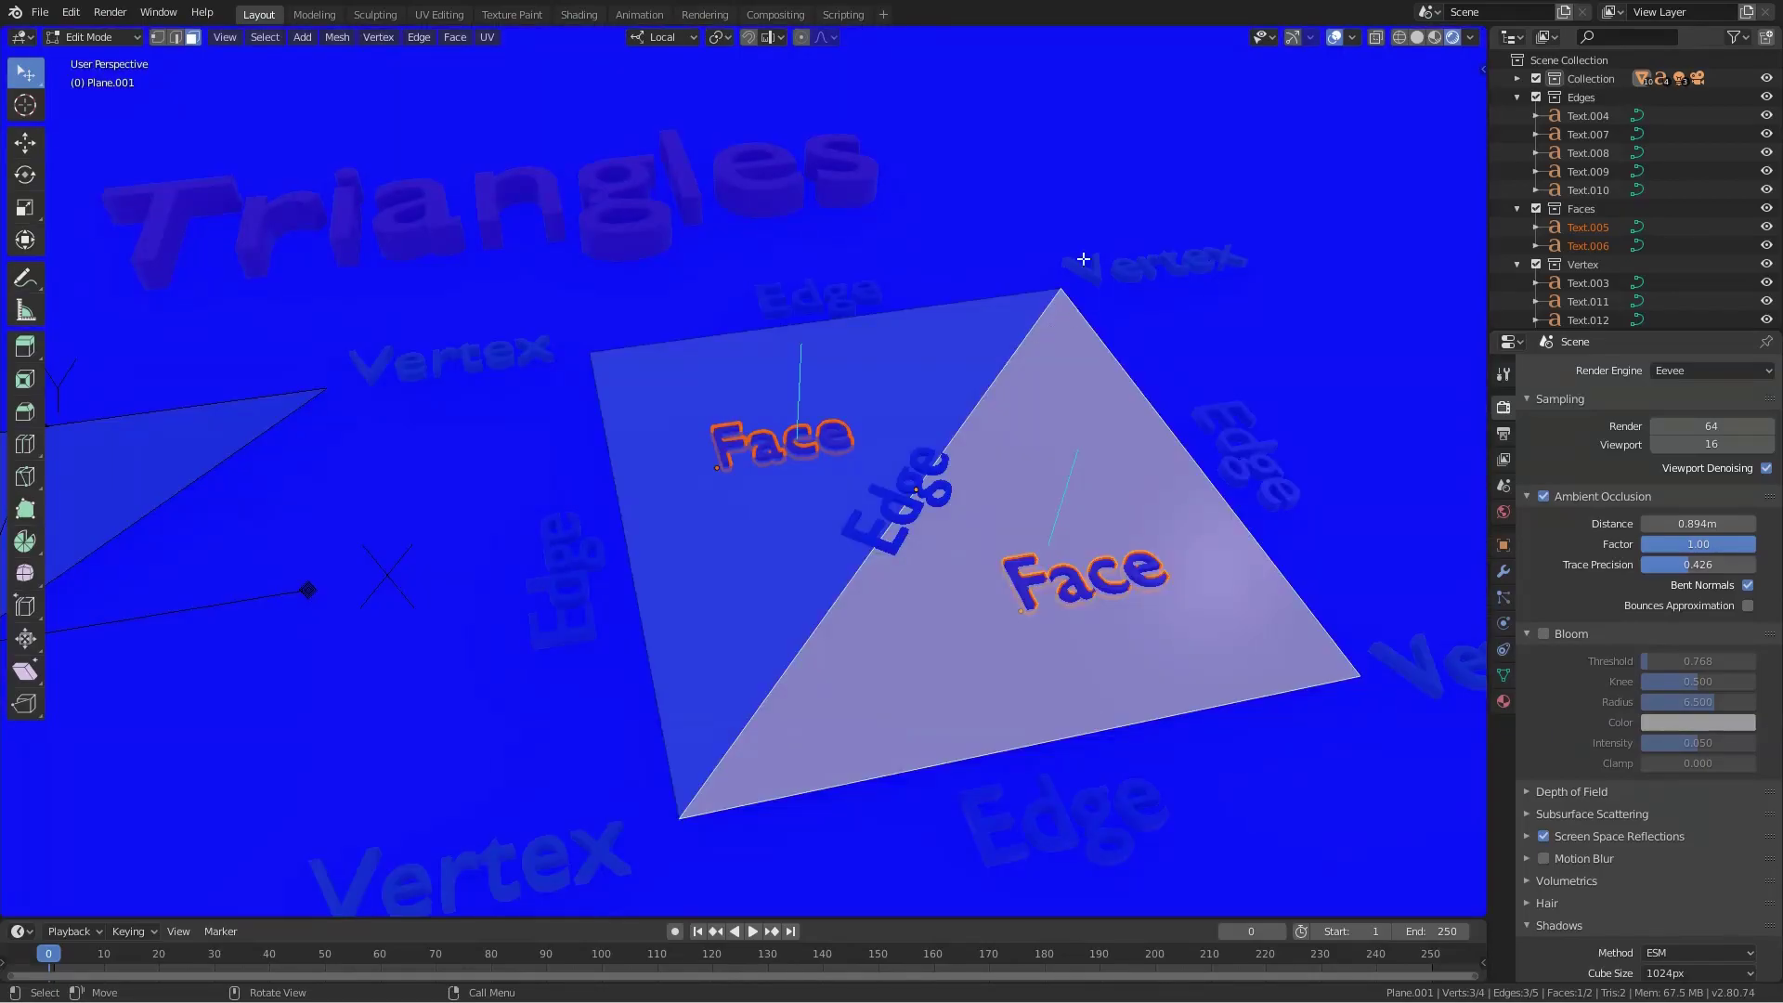
- Turn off the Face Orientation overlay and return to Object Mode
{"action": "left_click", "coordinate": [1352, 39]}
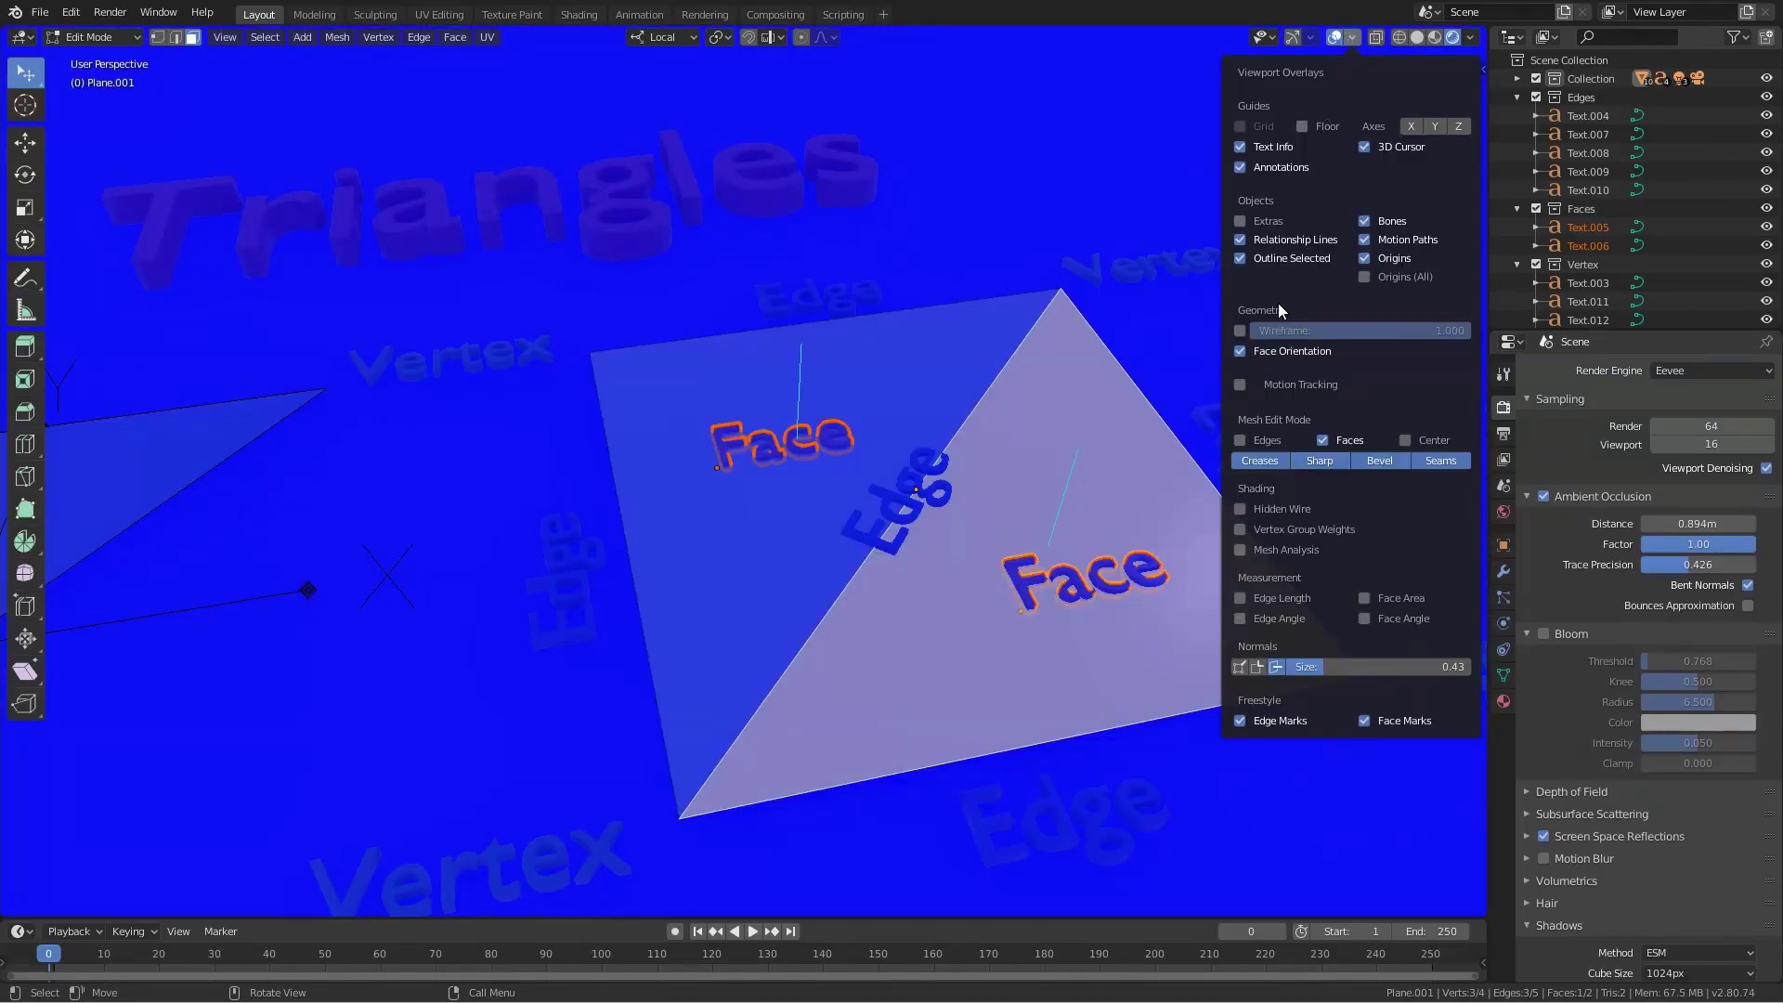
{"action": "left_click", "coordinate": [1241, 351]}
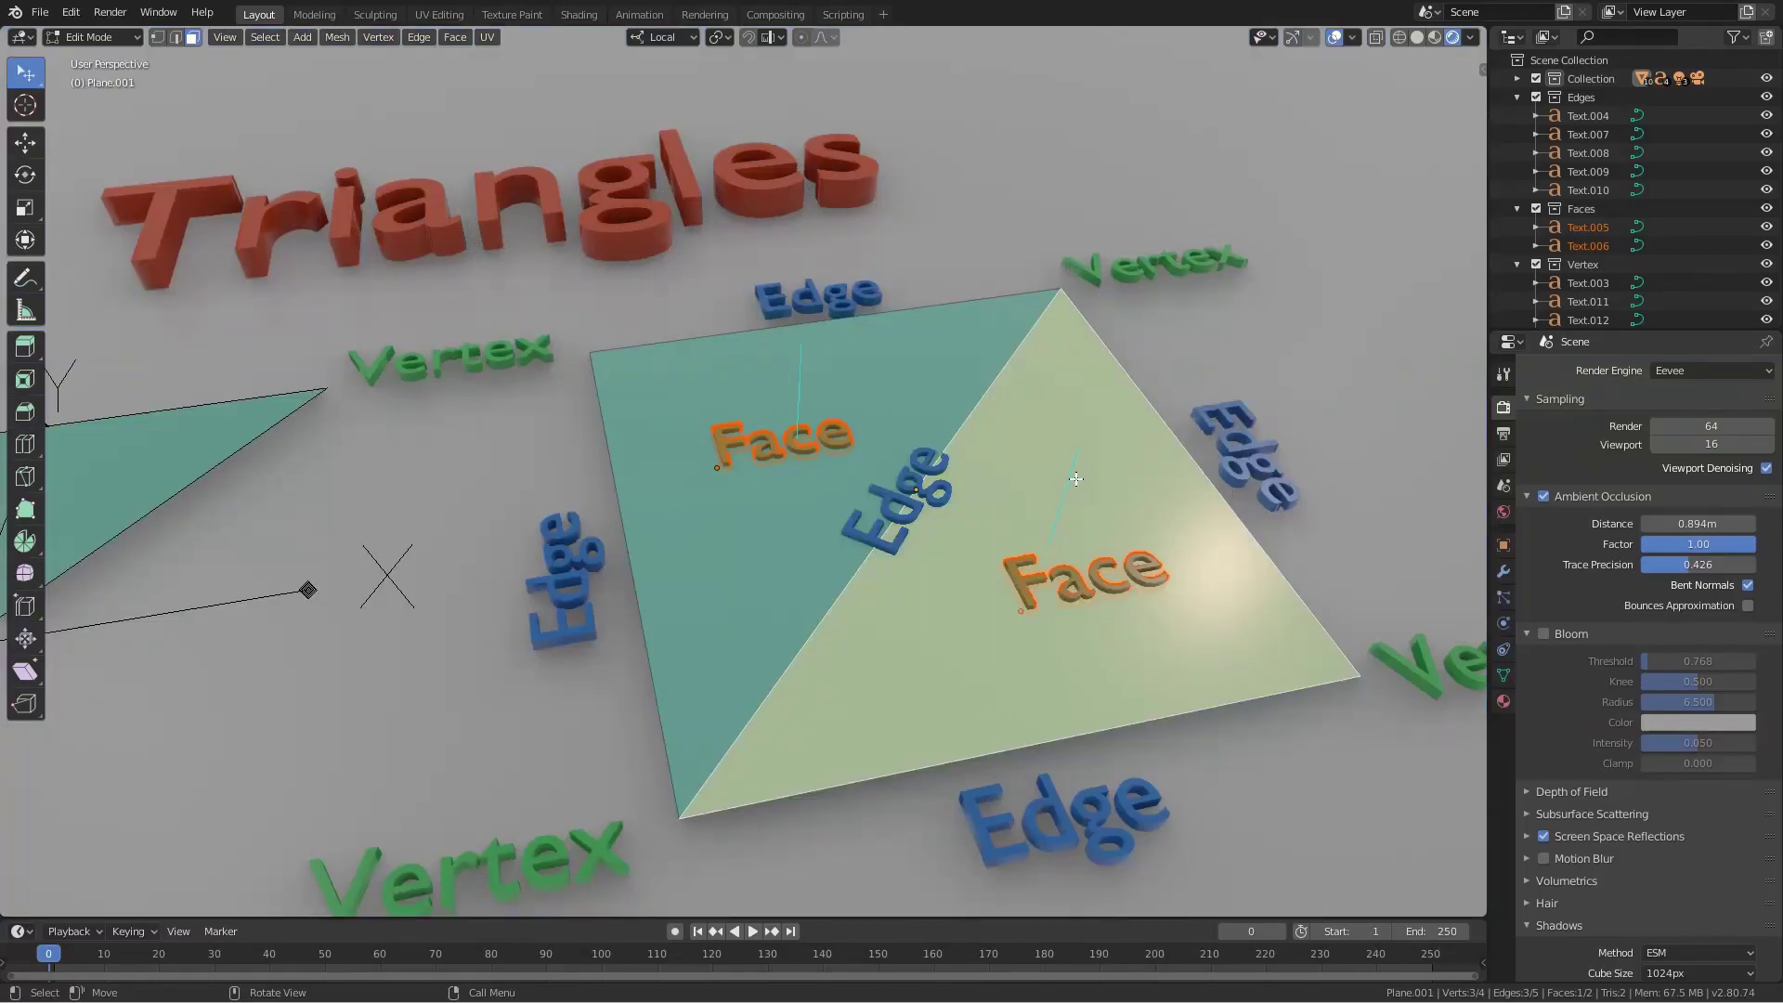
{"action": "key", "text": "Tab"}
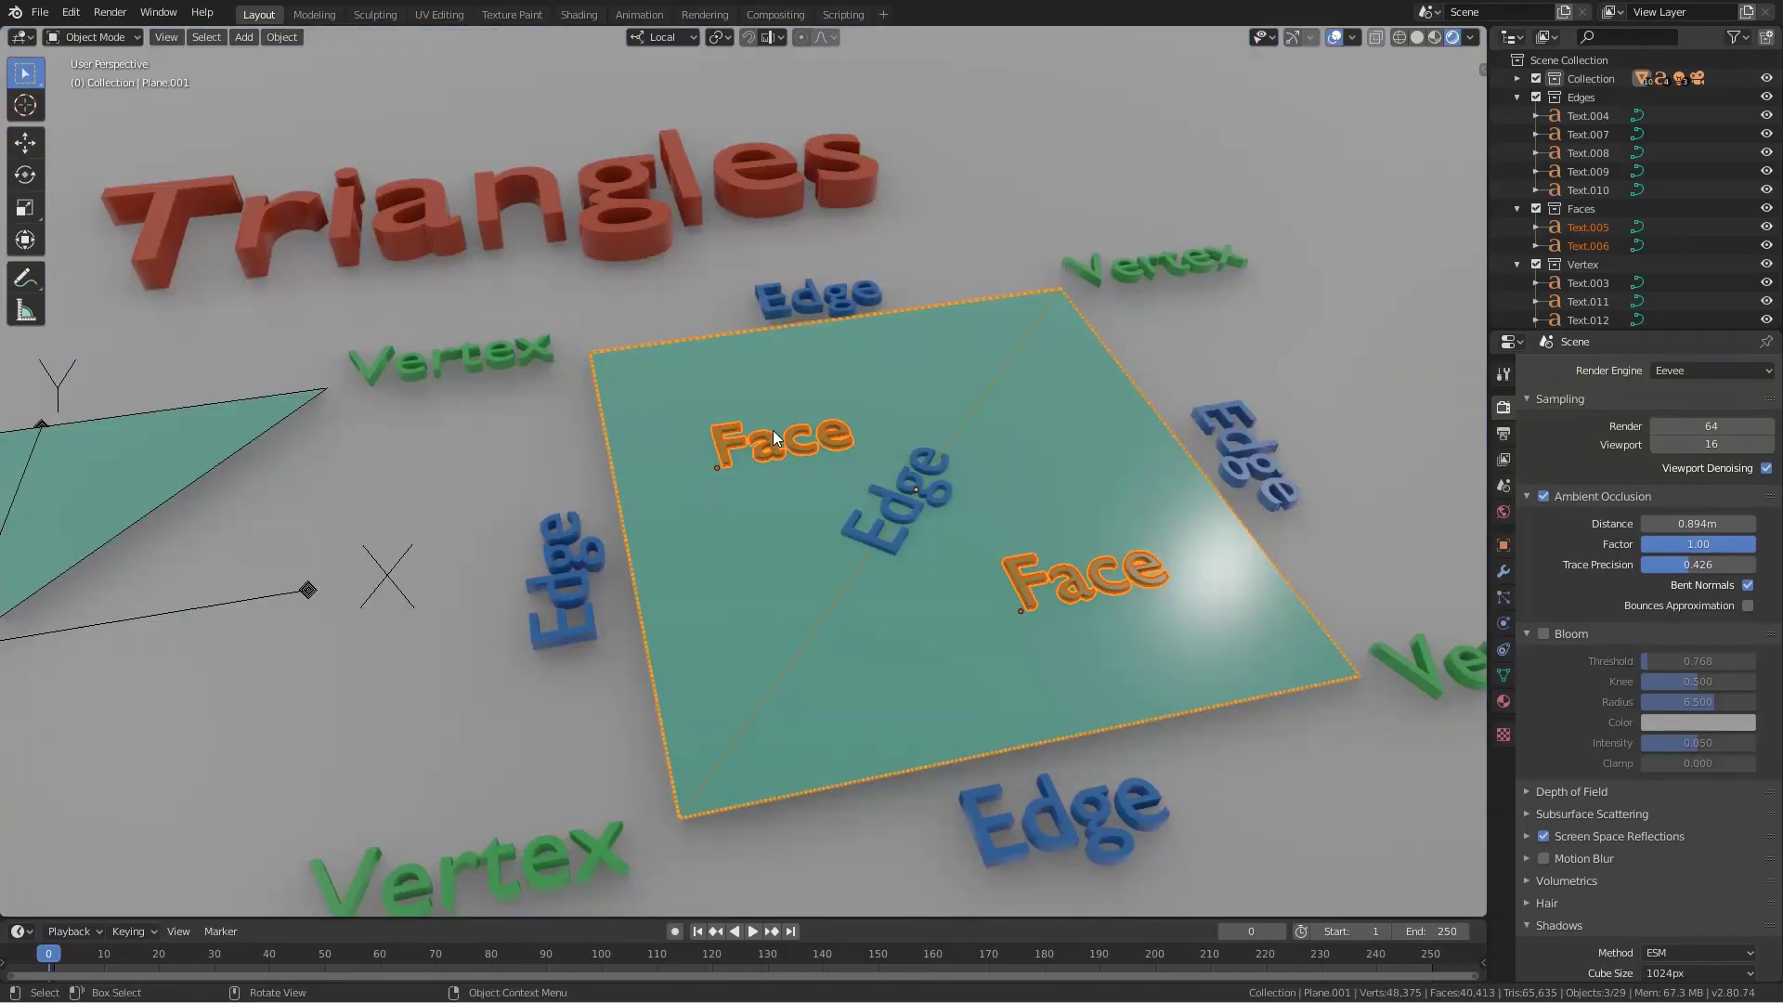
- Select the triangle and square objects, then orbit over and select the Quads plane
{"action": "mouse_move", "coordinate": [773, 431]}
{"action": "middle_mouse_down", "text": "shift"}
{"action": "mouse_move", "coordinate": [1022, 410]}
{"action": "mouse_move", "coordinate": [1010, 431]}
{"action": "mouse_move", "coordinate": [996, 409]}
{"action": "middle_mouse_up", "text": "shift"}
{"action": "scroll", "coordinate": [1023, 410], "scroll_direction": "down", "scroll_amount": 3}
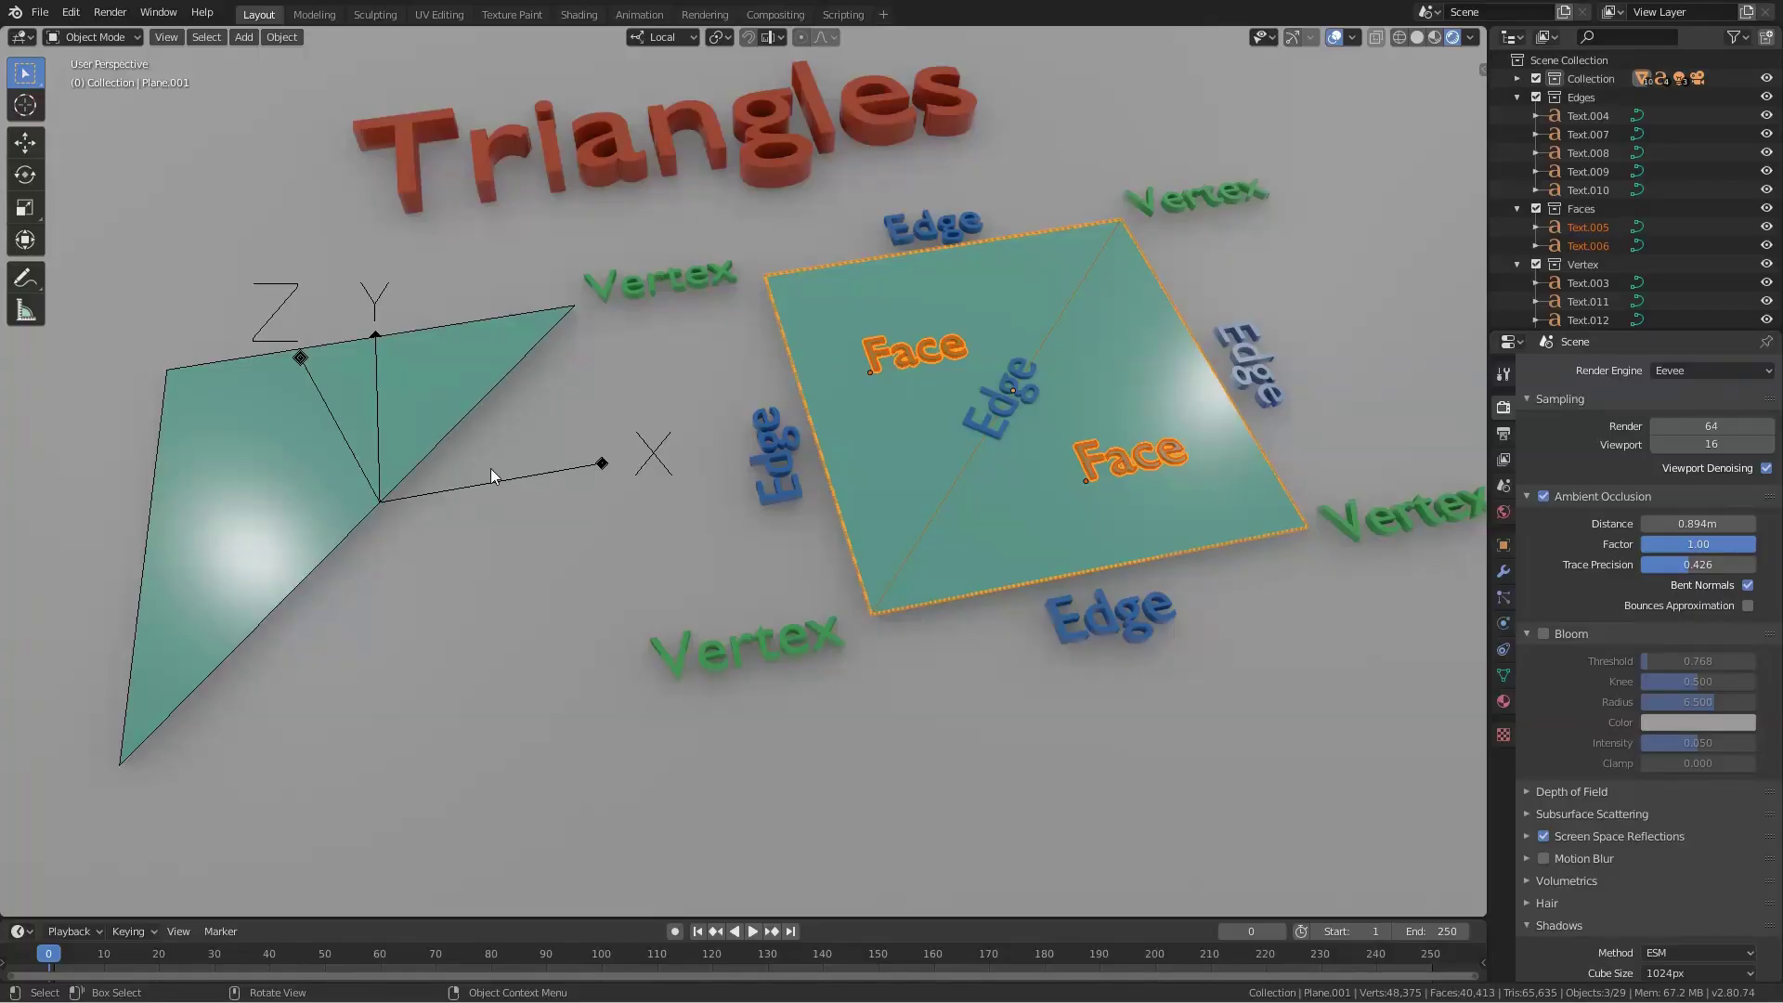
{"action": "left_click", "coordinate": [346, 390]}
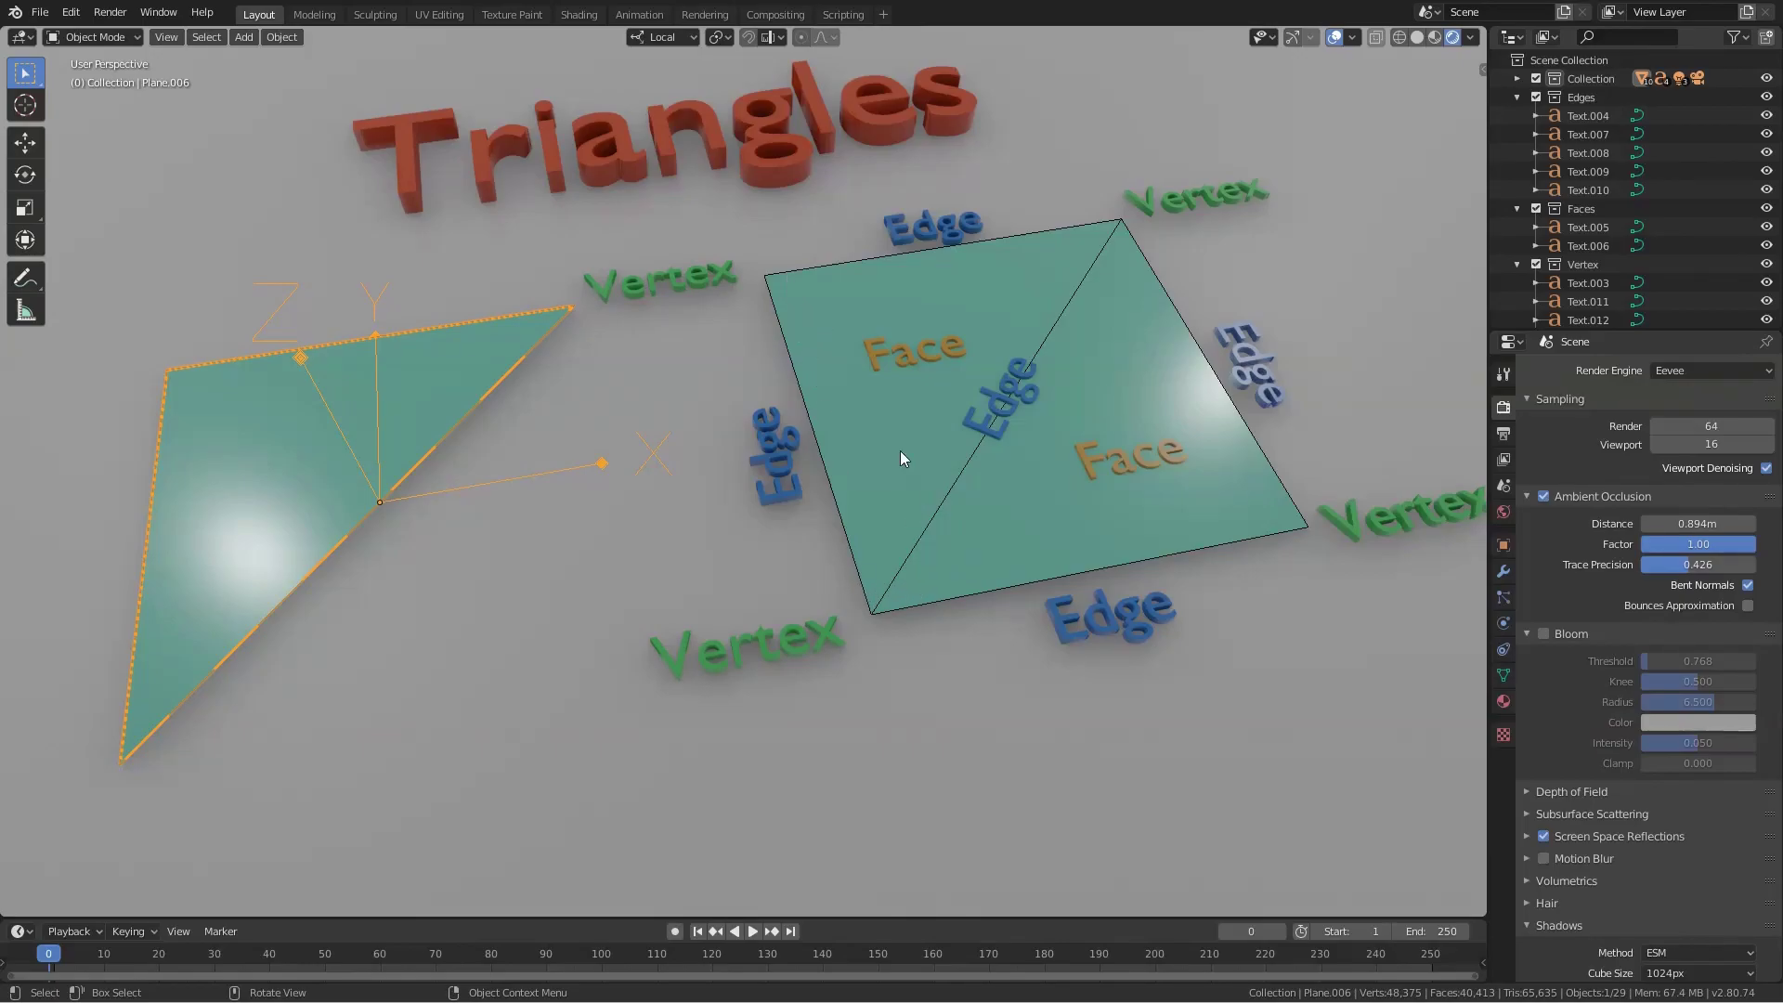
{"action": "left_click", "coordinate": [860, 402]}
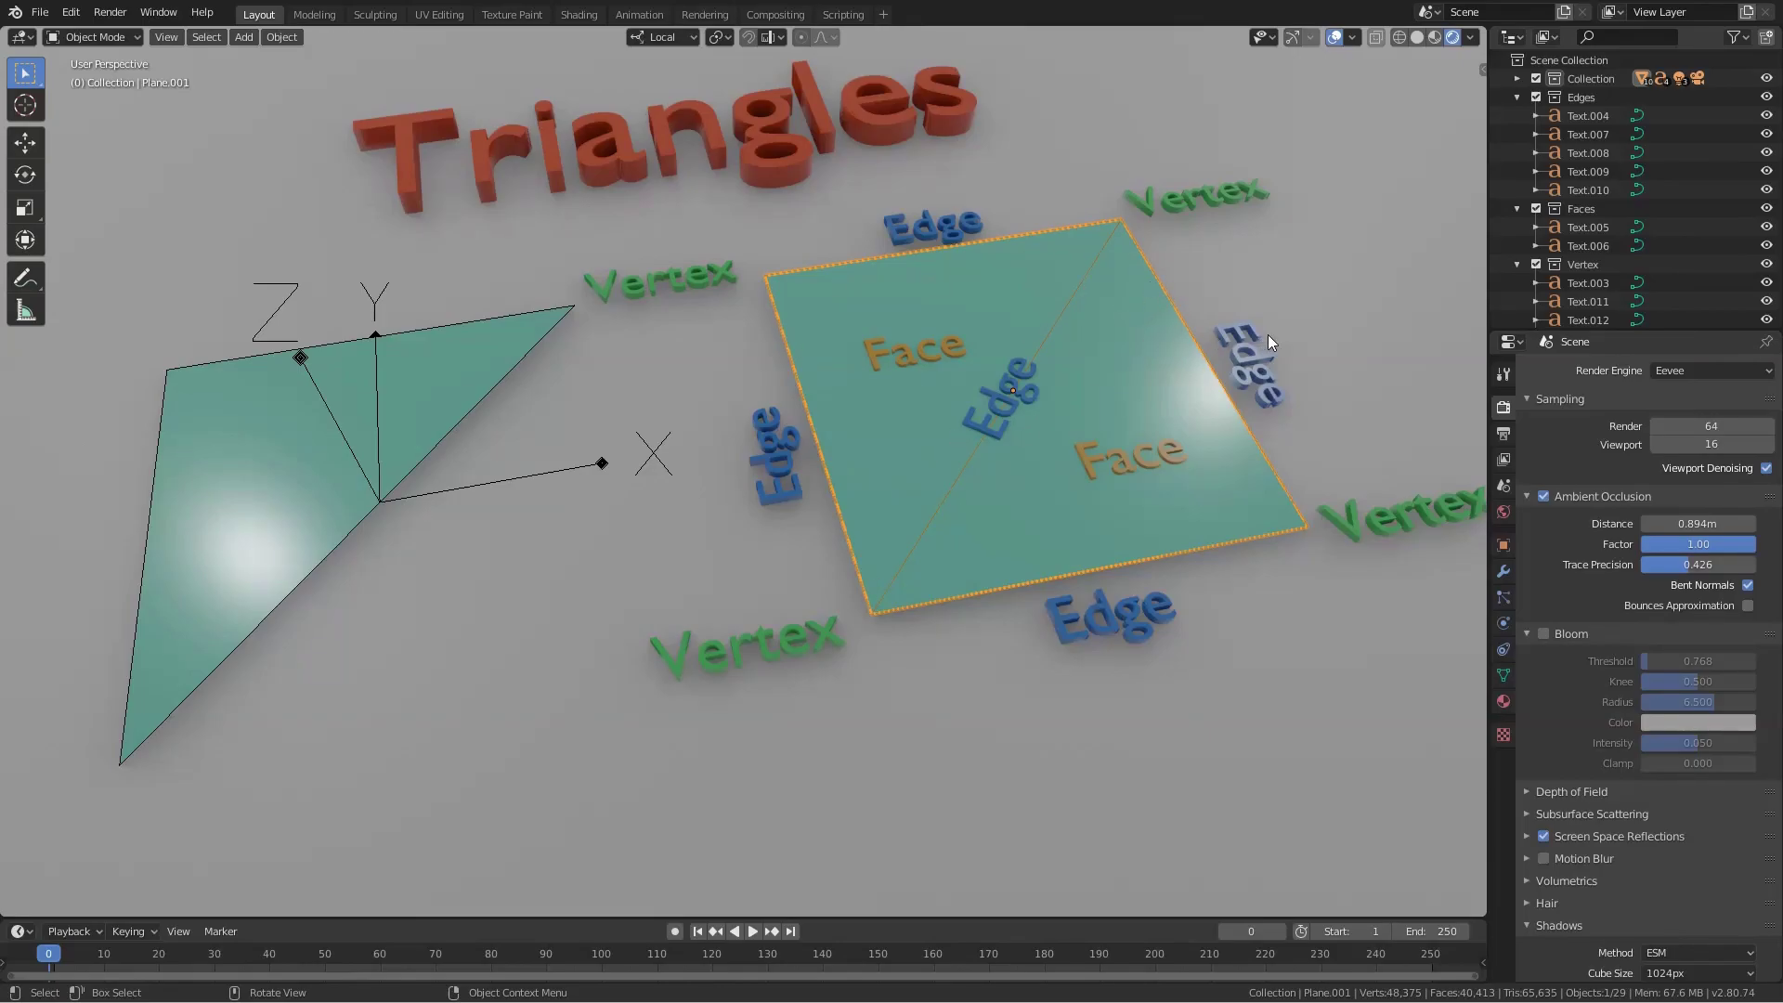
{"action": "middle_click_drag", "start_coordinate": [1358, 299], "coordinate": [448, 509]}
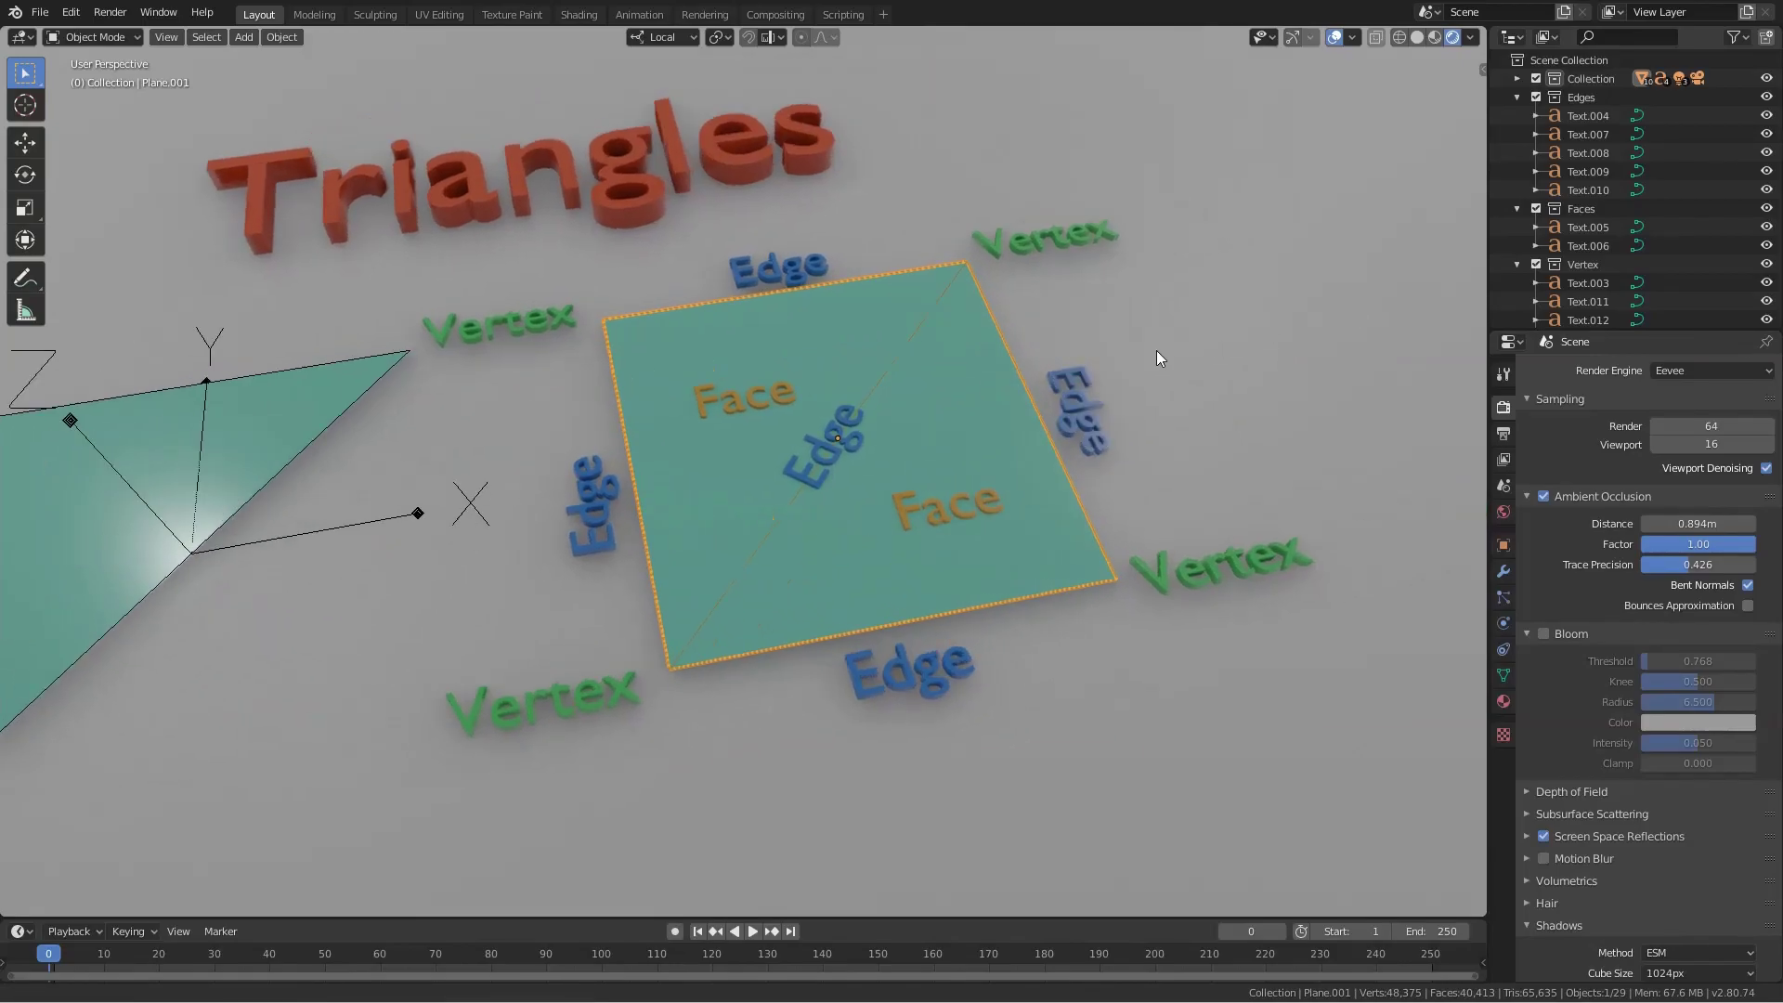
{"action": "mouse_move", "coordinate": [1090, 366]}
{"action": "middle_mouse_down"}
{"action": "mouse_move", "coordinate": [359, 470]}
{"action": "mouse_move", "coordinate": [752, 412]}
{"action": "middle_mouse_up"}
{"action": "left_click", "coordinate": [869, 403]}
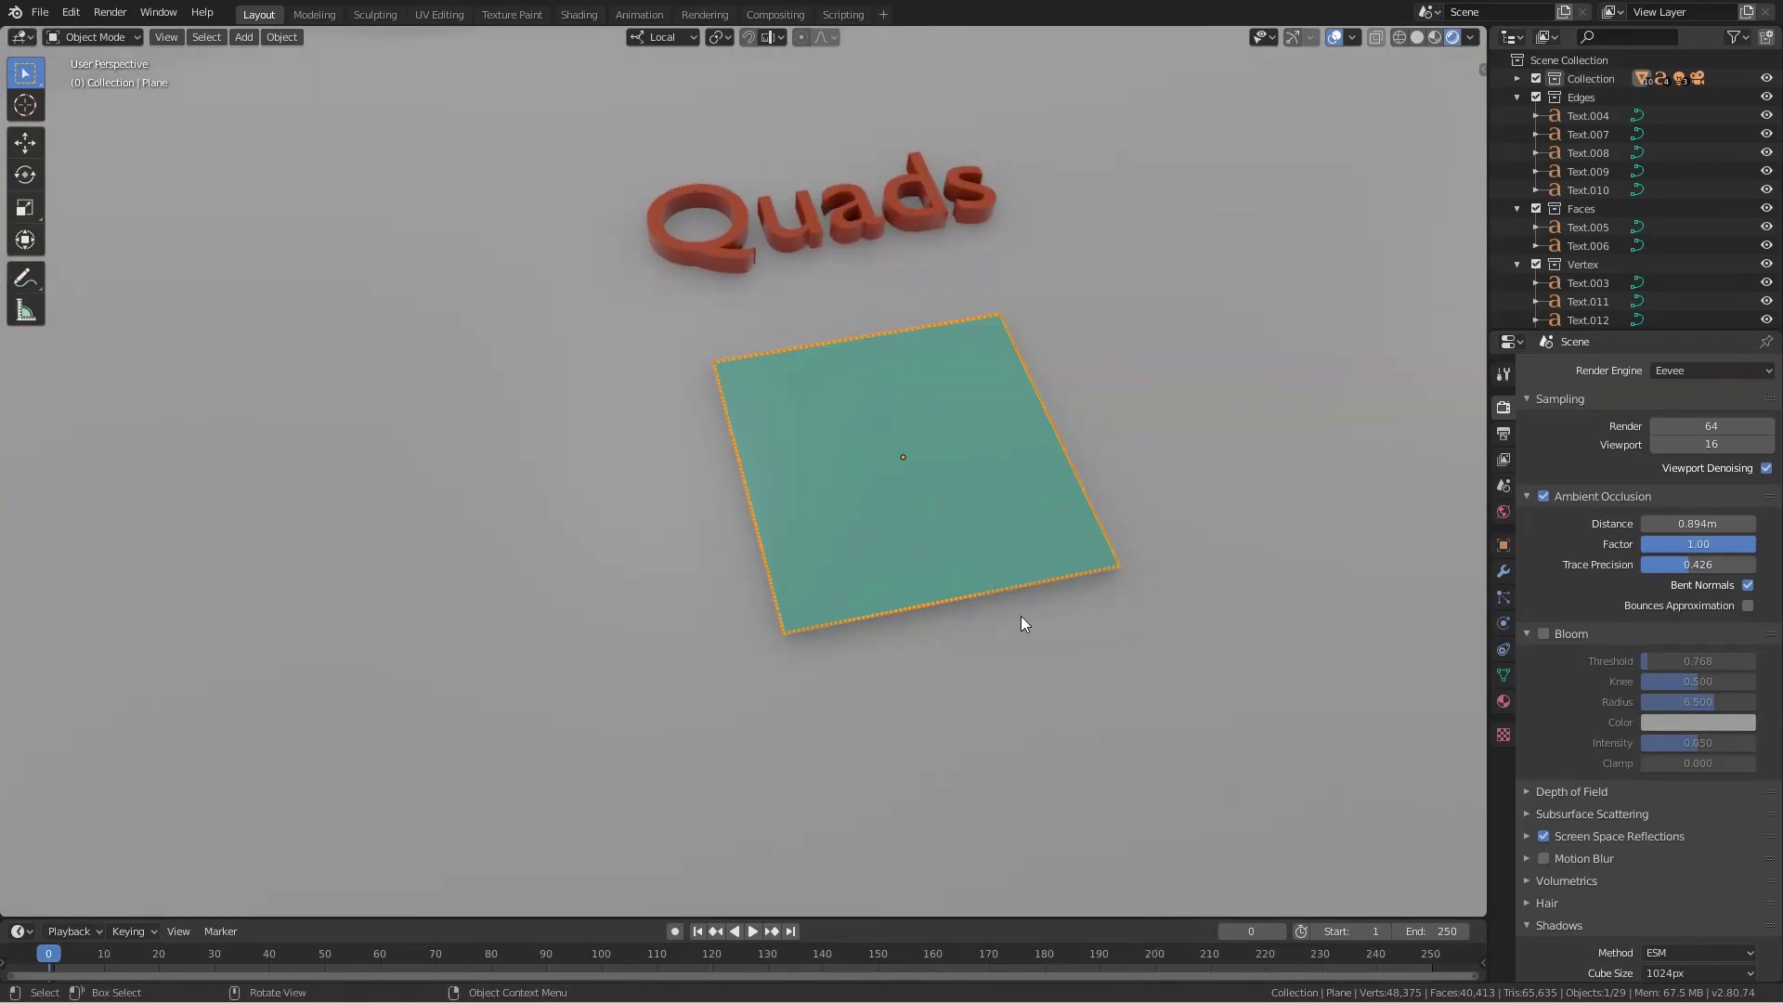
- Inspect the Quads plane's single face in Edit Mode using vertex and face select
{"action": "key", "text": "Tab"}
{"action": "key", "text": "1"}
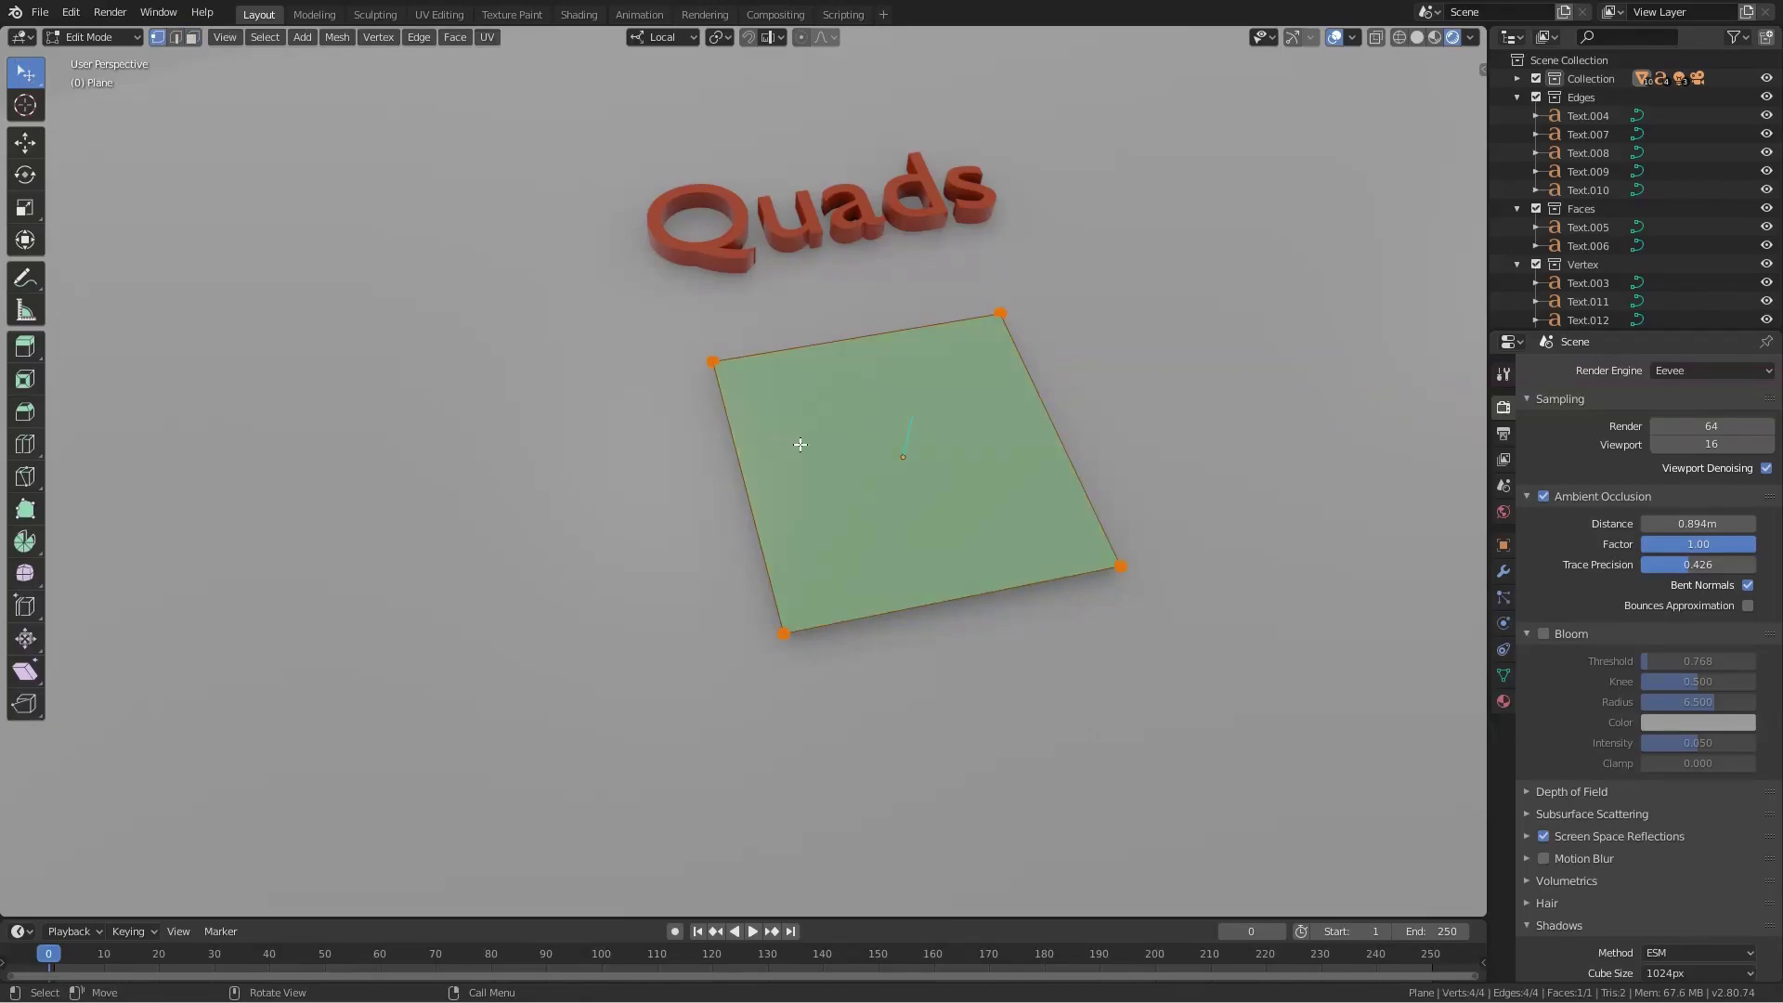
{"action": "key", "text": "3"}
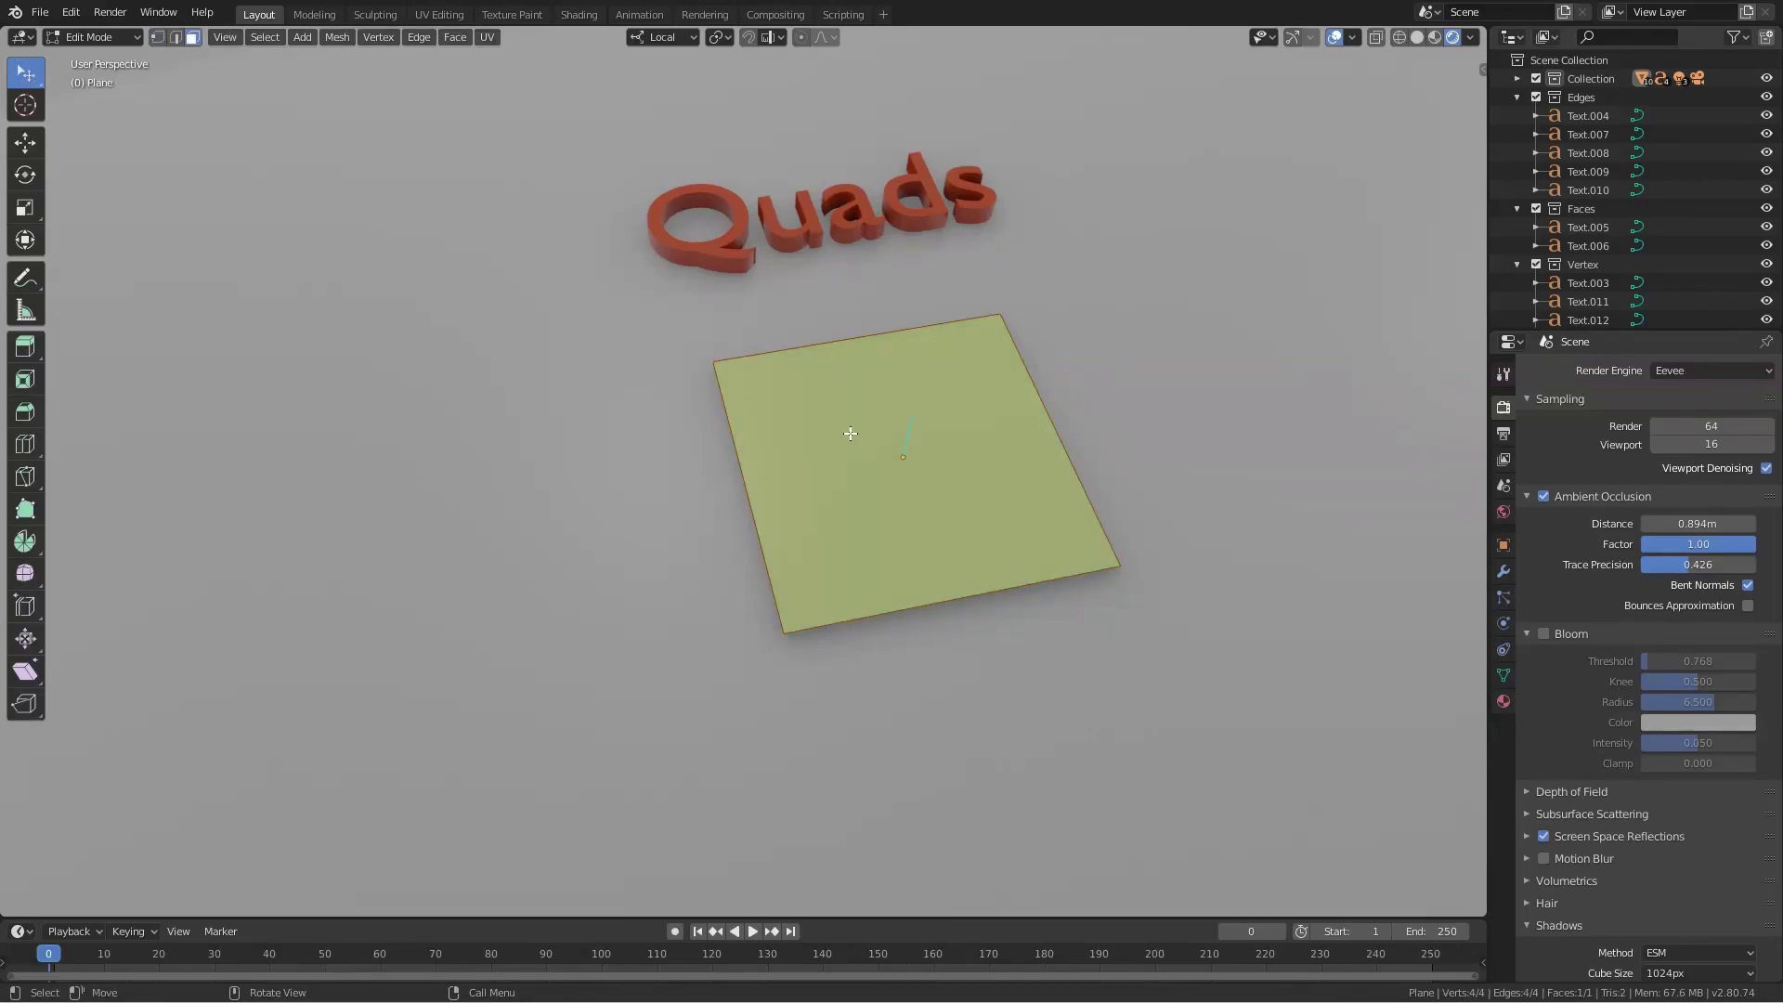
{"action": "left_click", "coordinate": [848, 426]}
{"action": "middle_click_drag", "start_coordinate": [882, 453], "coordinate": [809, 426]}
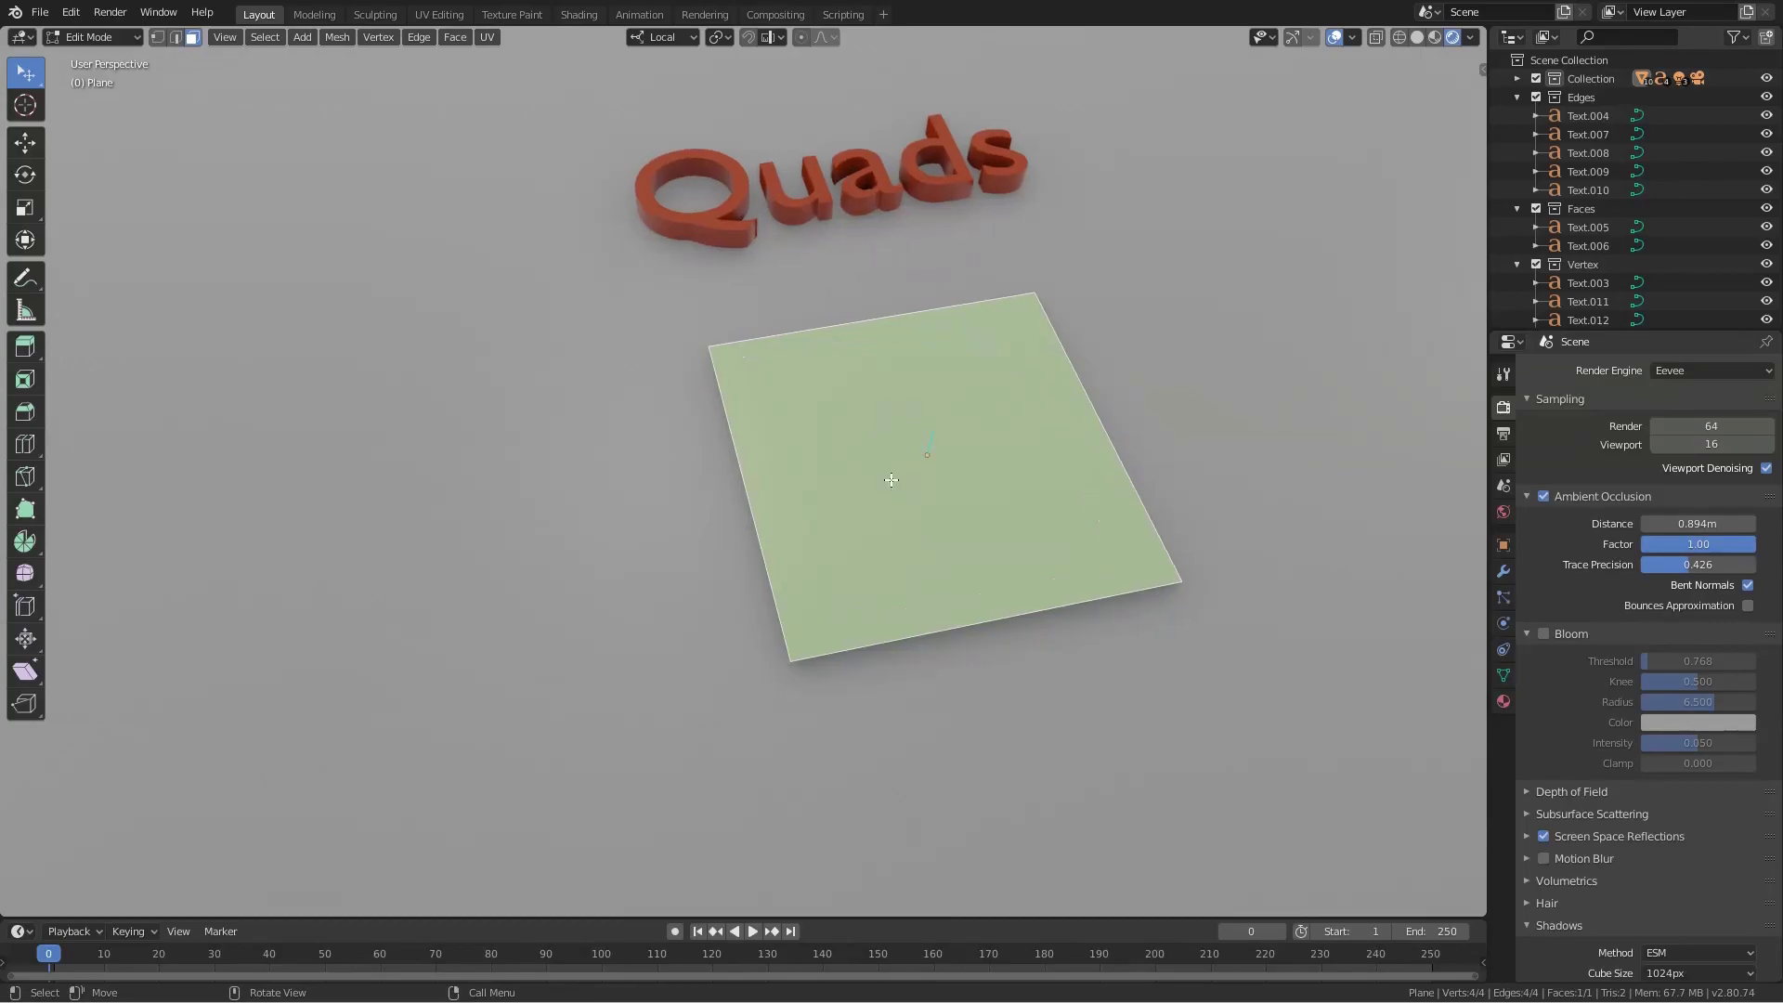
{"action": "key", "text": "1"}
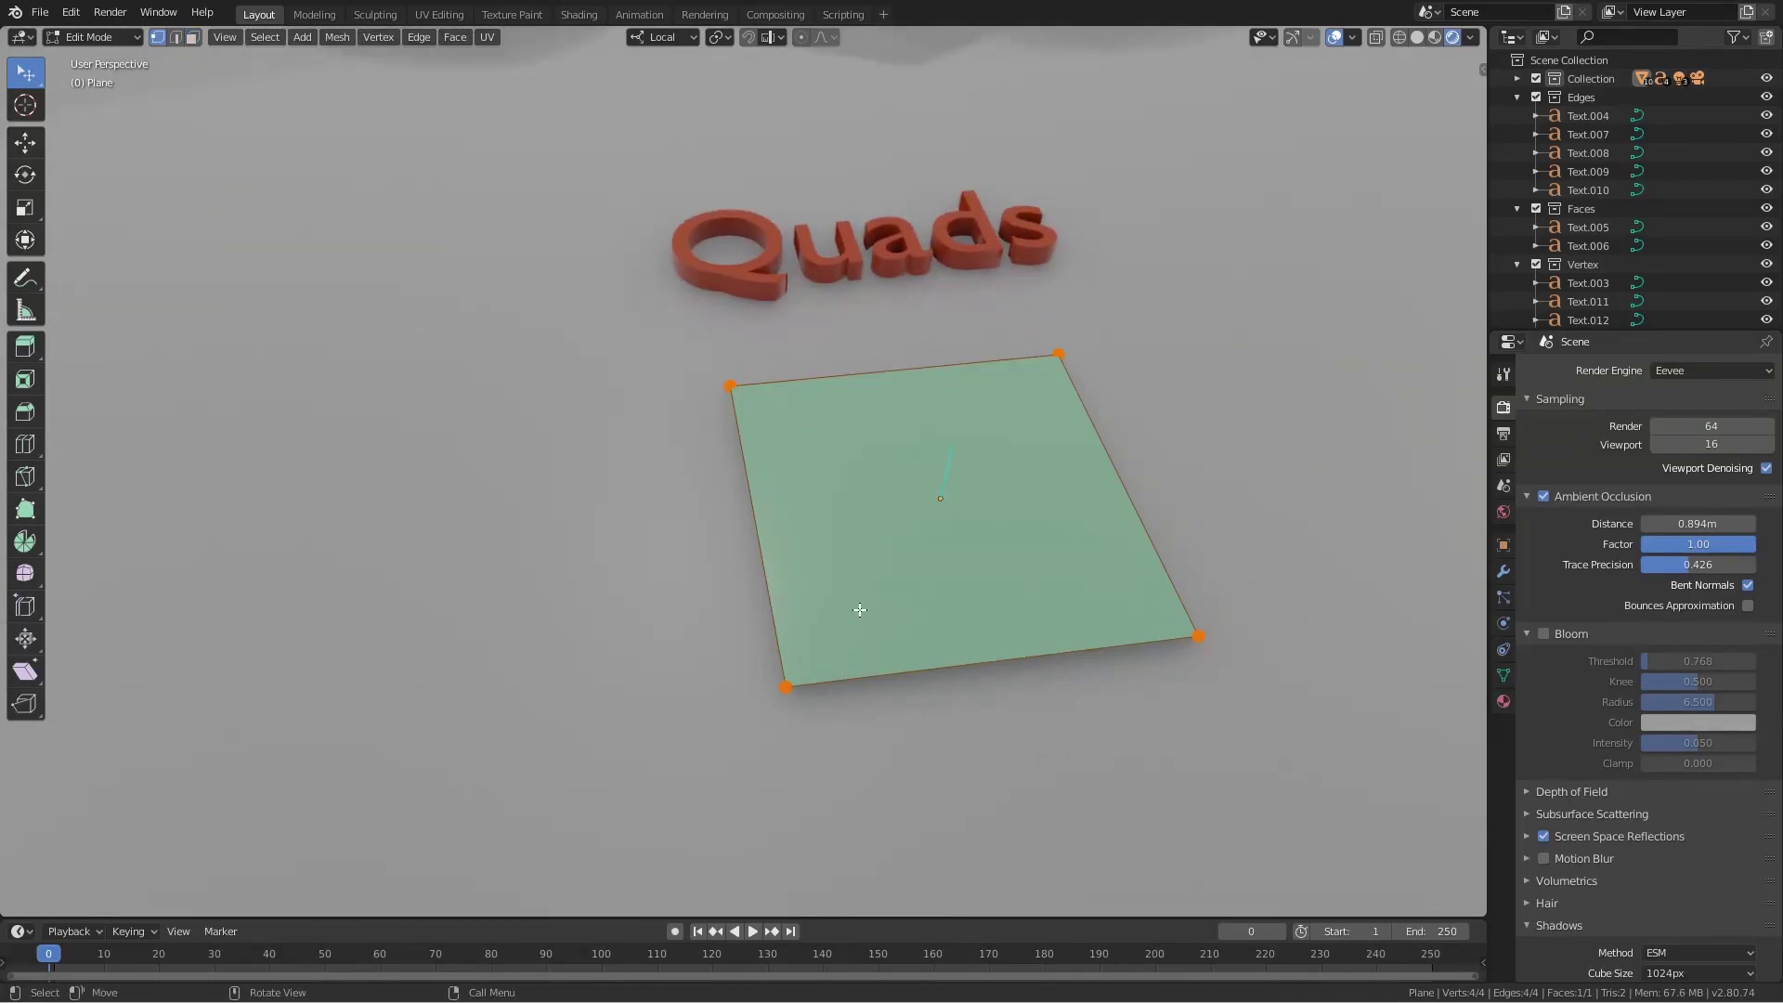
{"action": "key", "text": "Tab"}
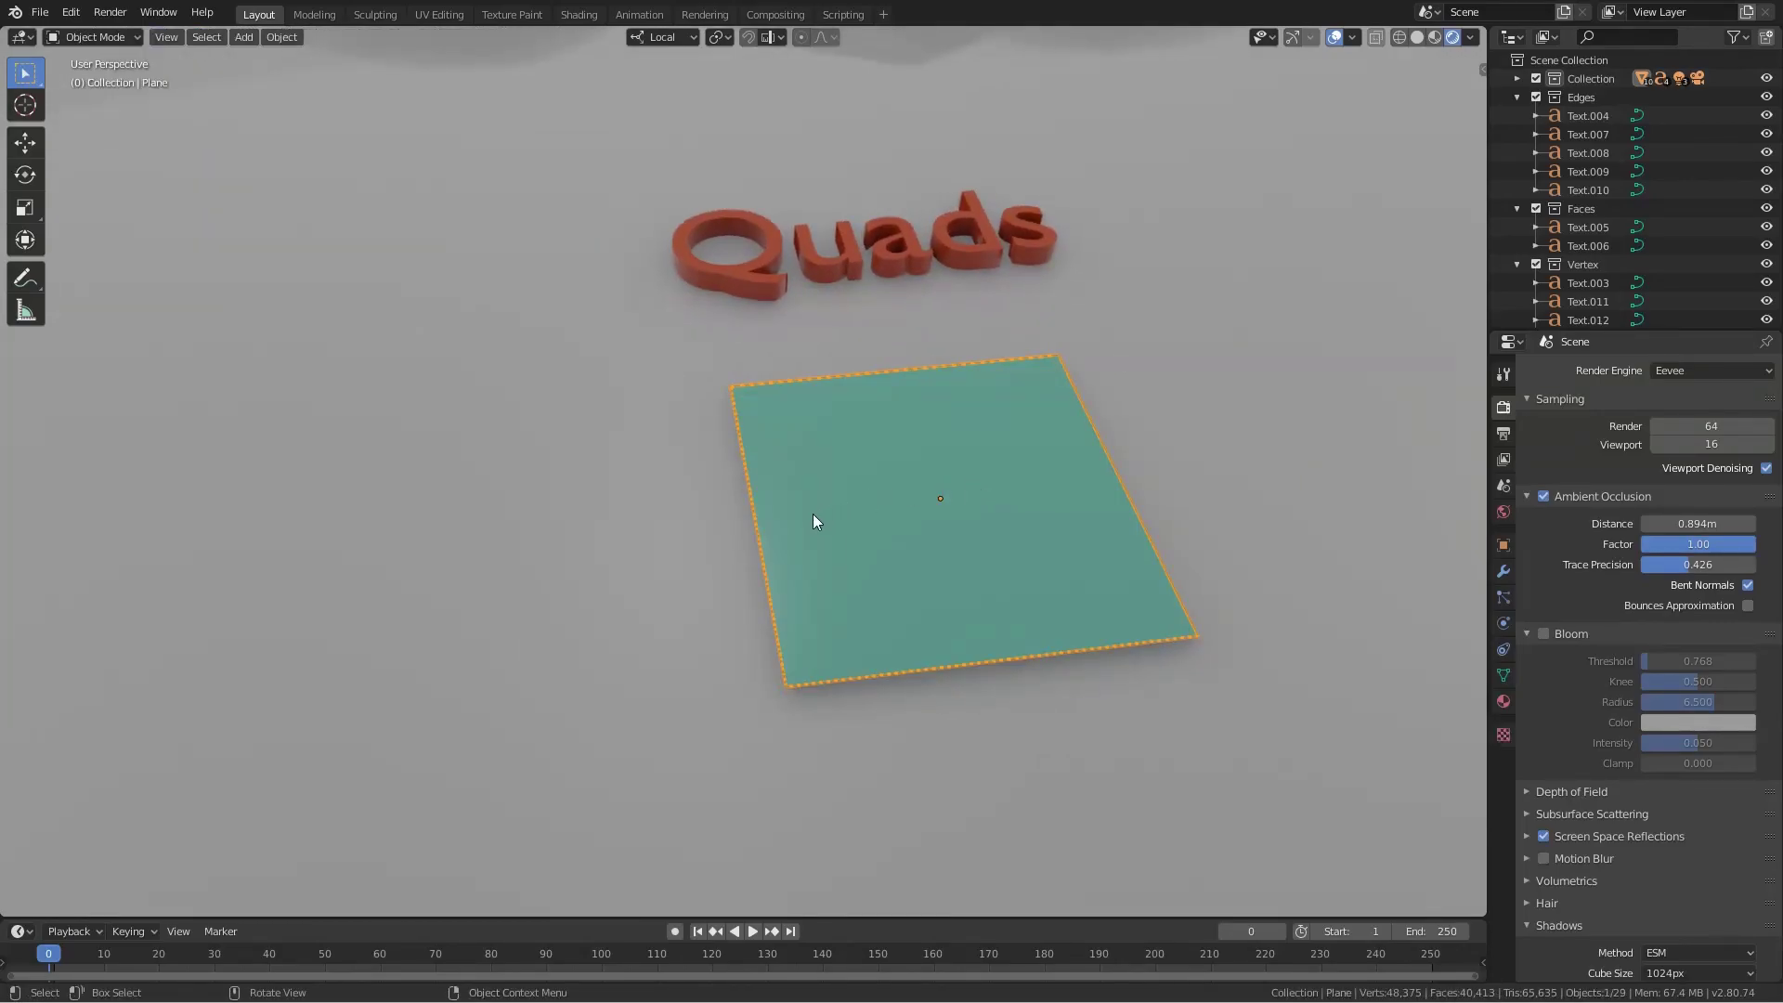
- Pan the view across to the 3D Ngon title
{"action": "middle_click_drag", "start_coordinate": [683, 662], "coordinate": [1140, 429], "text": "shift"}
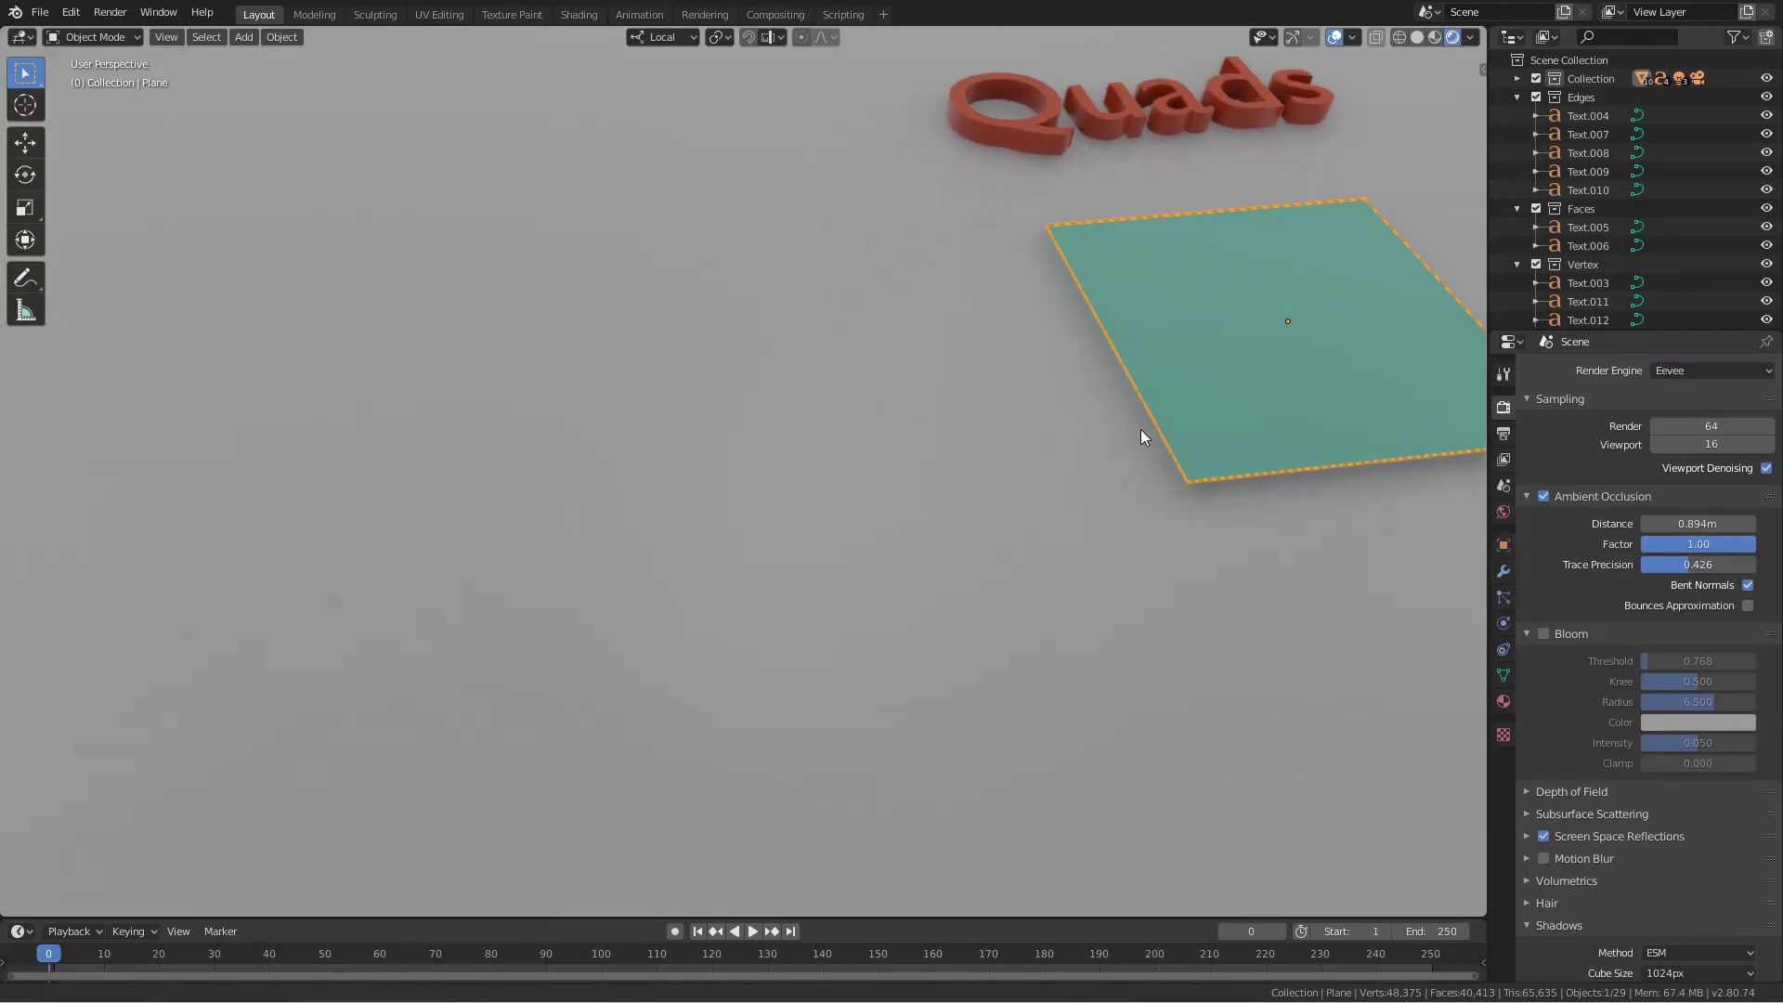
{"action": "middle_click_drag", "start_coordinate": [453, 766], "coordinate": [1011, 494], "text": "shift"}
{"action": "middle_click_drag", "start_coordinate": [502, 720], "coordinate": [1268, 546], "text": "shift"}
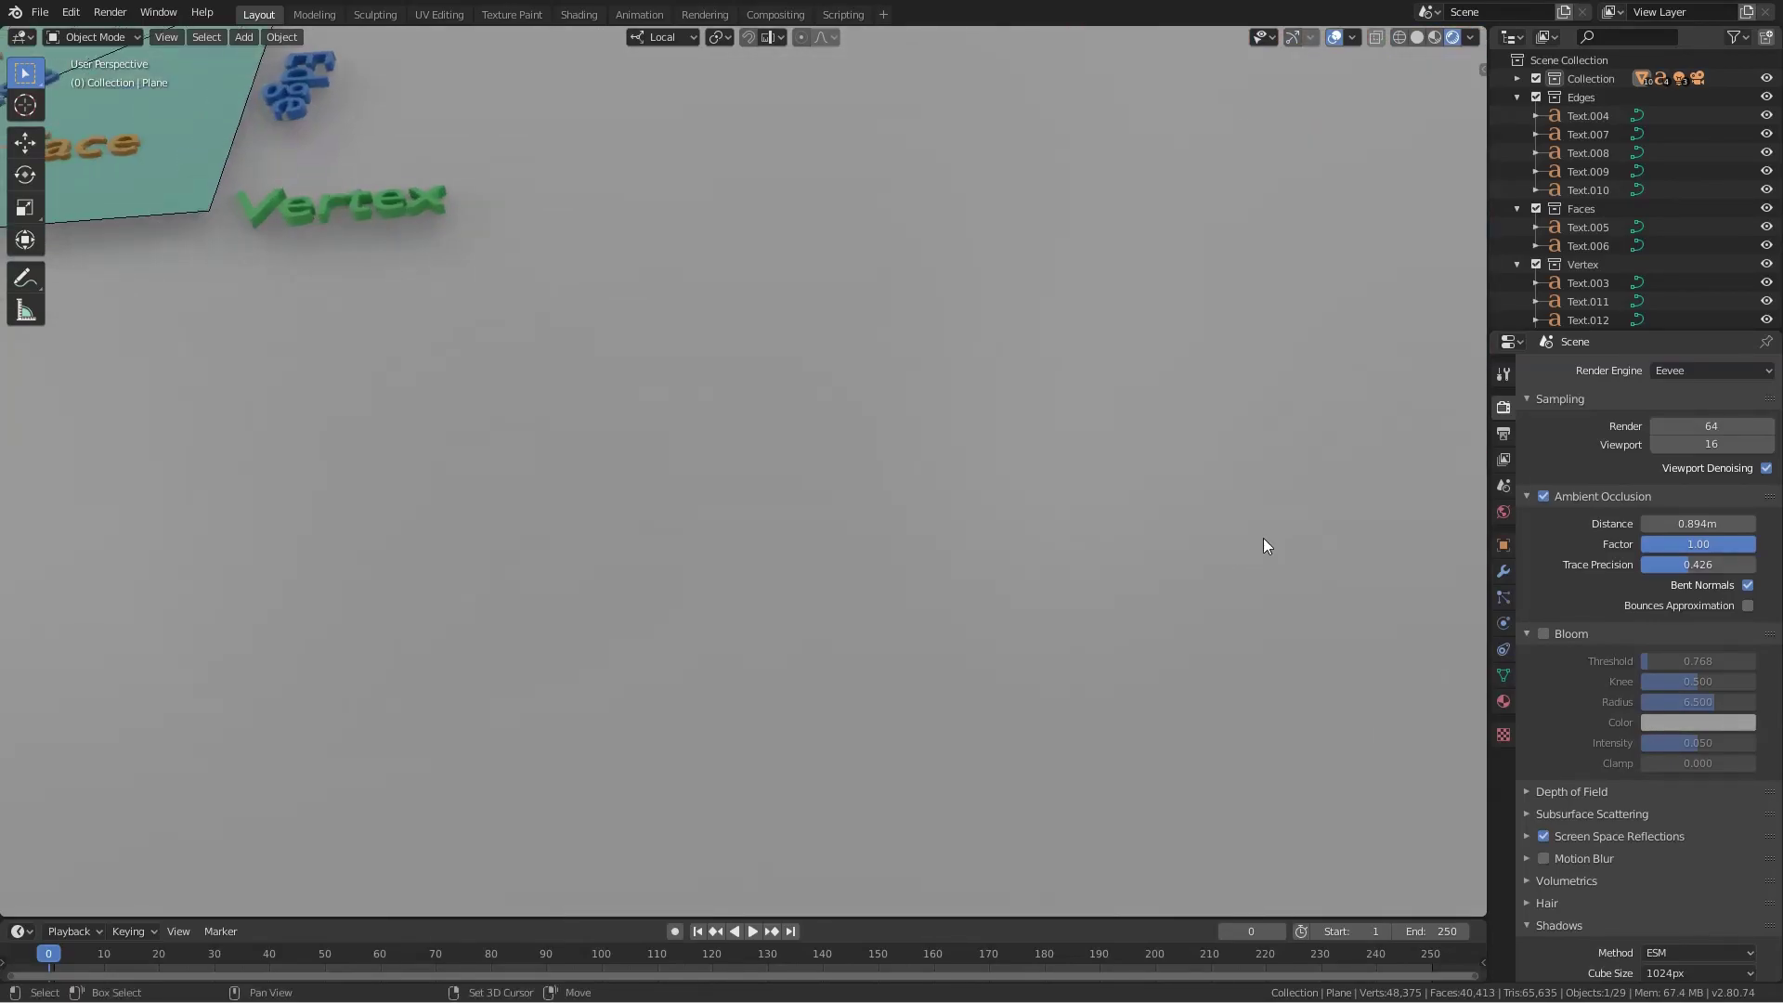
{"action": "mouse_move", "coordinate": [482, 587]}
{"action": "middle_mouse_down", "text": "shift"}
{"action": "mouse_move", "coordinate": [1113, 476]}
{"action": "mouse_move", "coordinate": [794, 464]}
{"action": "mouse_move", "coordinate": [708, 433]}
{"action": "mouse_move", "coordinate": [710, 409]}
{"action": "middle_mouse_up", "text": "shift"}
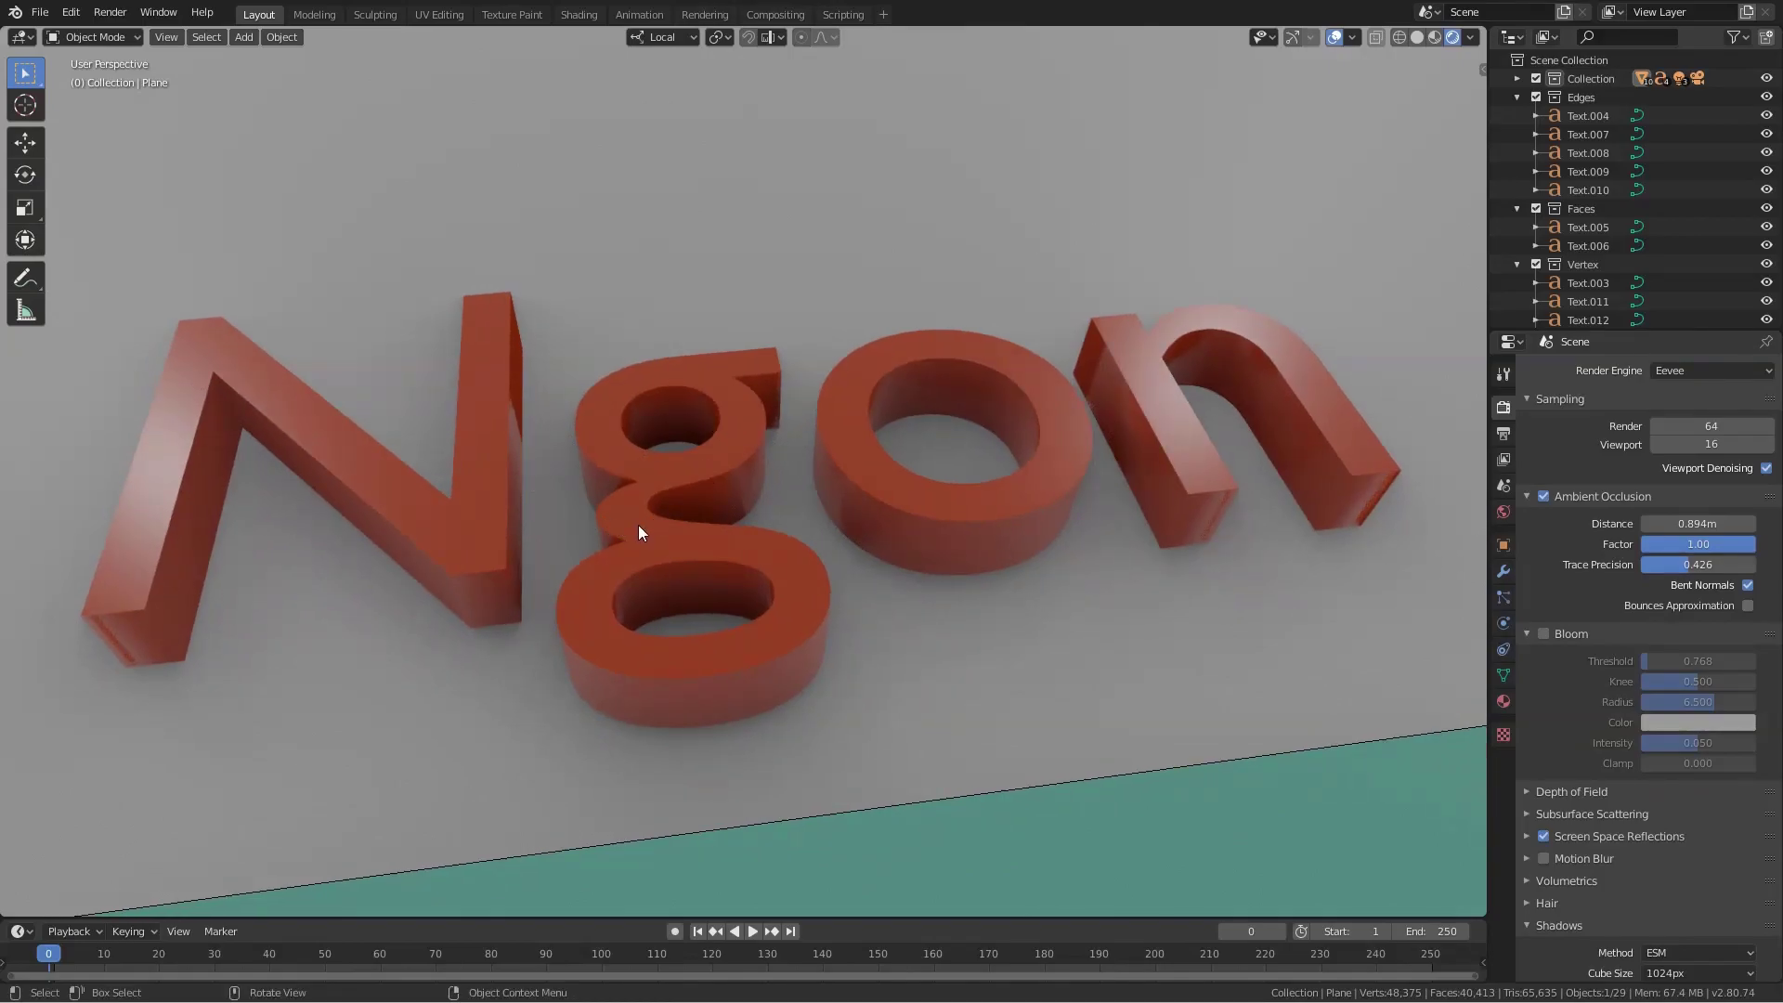
{"action": "scroll", "coordinate": [638, 526], "scroll_direction": "down", "scroll_amount": 3}
{"action": "mouse_move", "coordinate": [638, 526]}
{"action": "middle_mouse_down"}
{"action": "mouse_move", "coordinate": [697, 355]}
{"action": "mouse_move", "coordinate": [699, 475]}
{"action": "mouse_move", "coordinate": [672, 337]}
{"action": "mouse_move", "coordinate": [671, 431]}
{"action": "middle_mouse_up"}
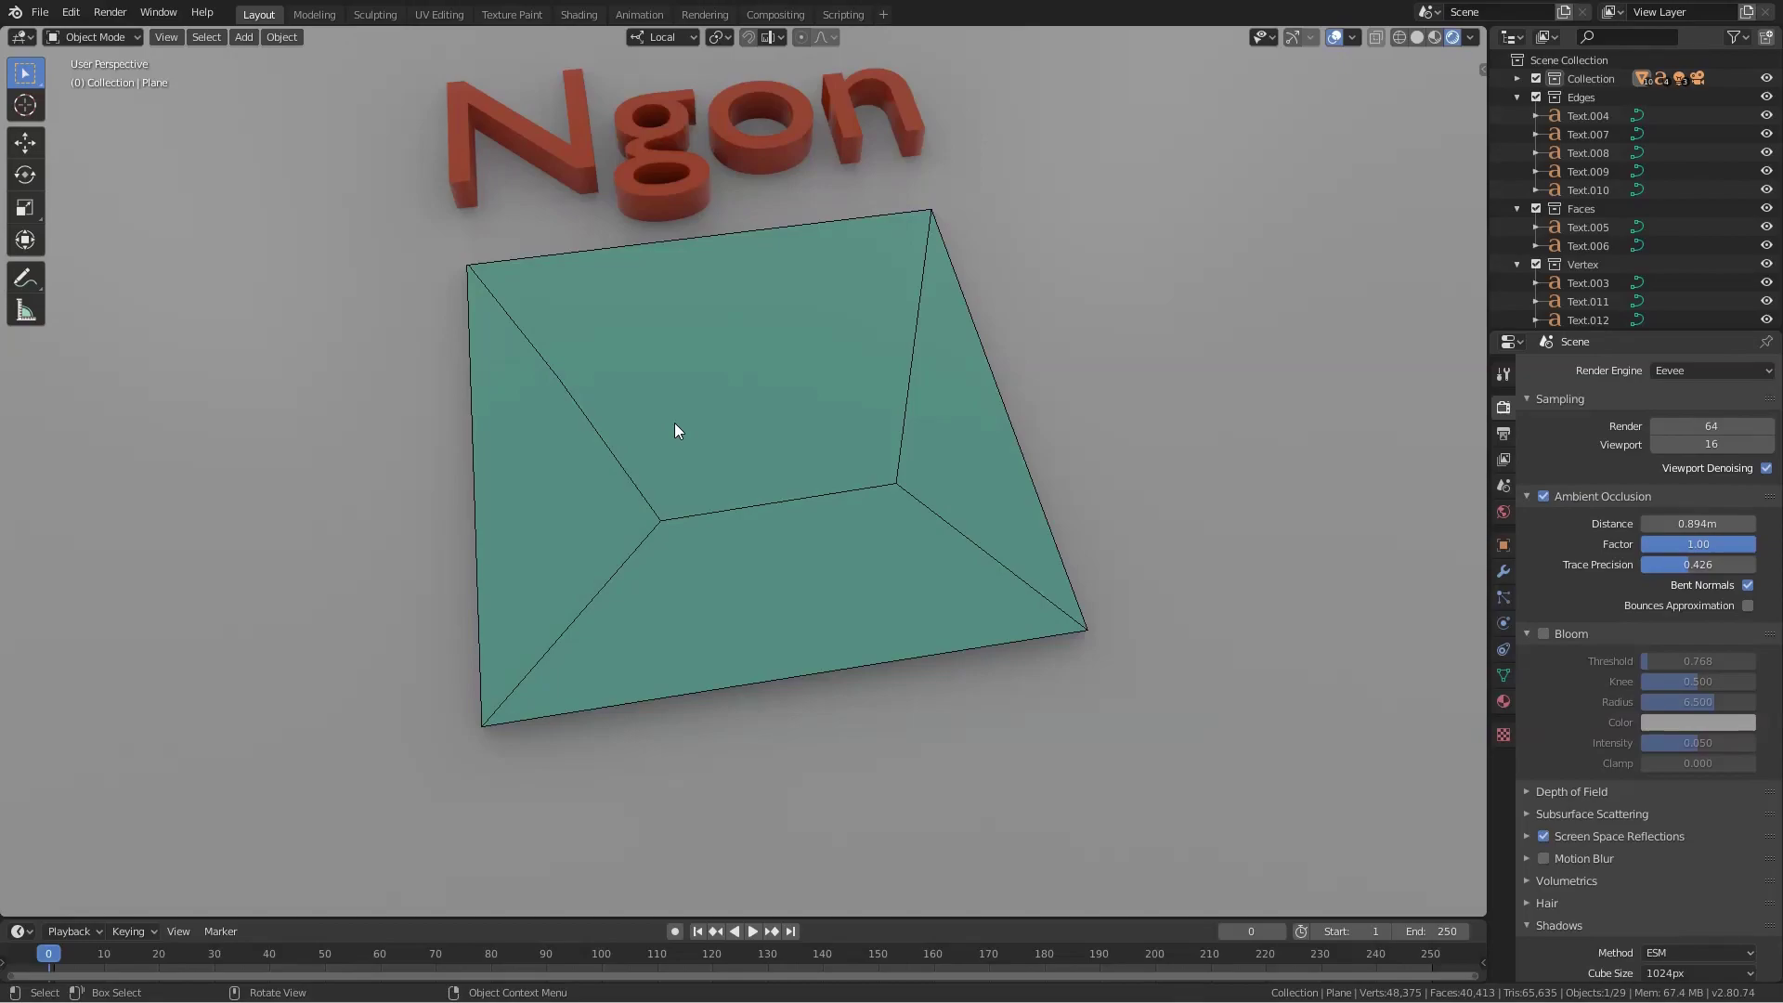
{"action": "scroll", "coordinate": [661, 337], "scroll_direction": "down", "scroll_amount": 1}
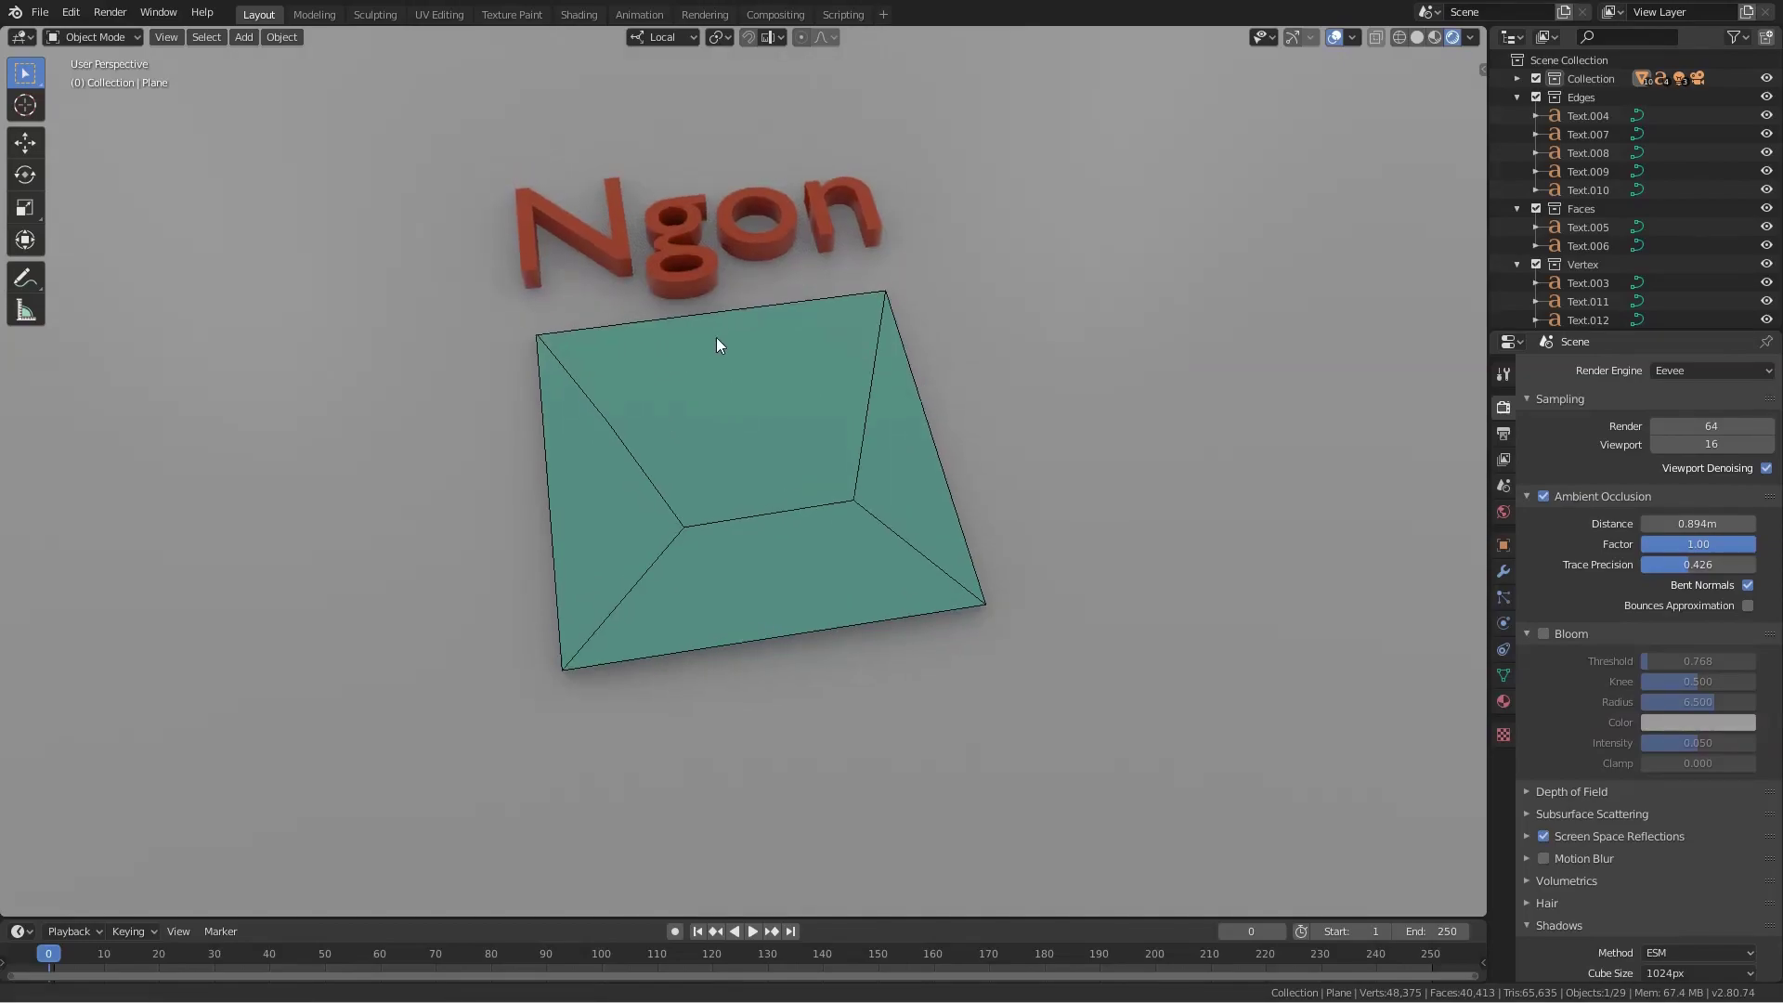
{"action": "middle_click_drag", "start_coordinate": [716, 337], "coordinate": [730, 366]}
{"action": "mouse_move", "coordinate": [1031, 296]}
{"action": "middle_mouse_down", "text": "shift"}
{"action": "mouse_move", "coordinate": [989, 366]}
{"action": "mouse_move", "coordinate": [610, 514]}
{"action": "mouse_move", "coordinate": [672, 520]}
{"action": "middle_mouse_up", "text": "shift"}
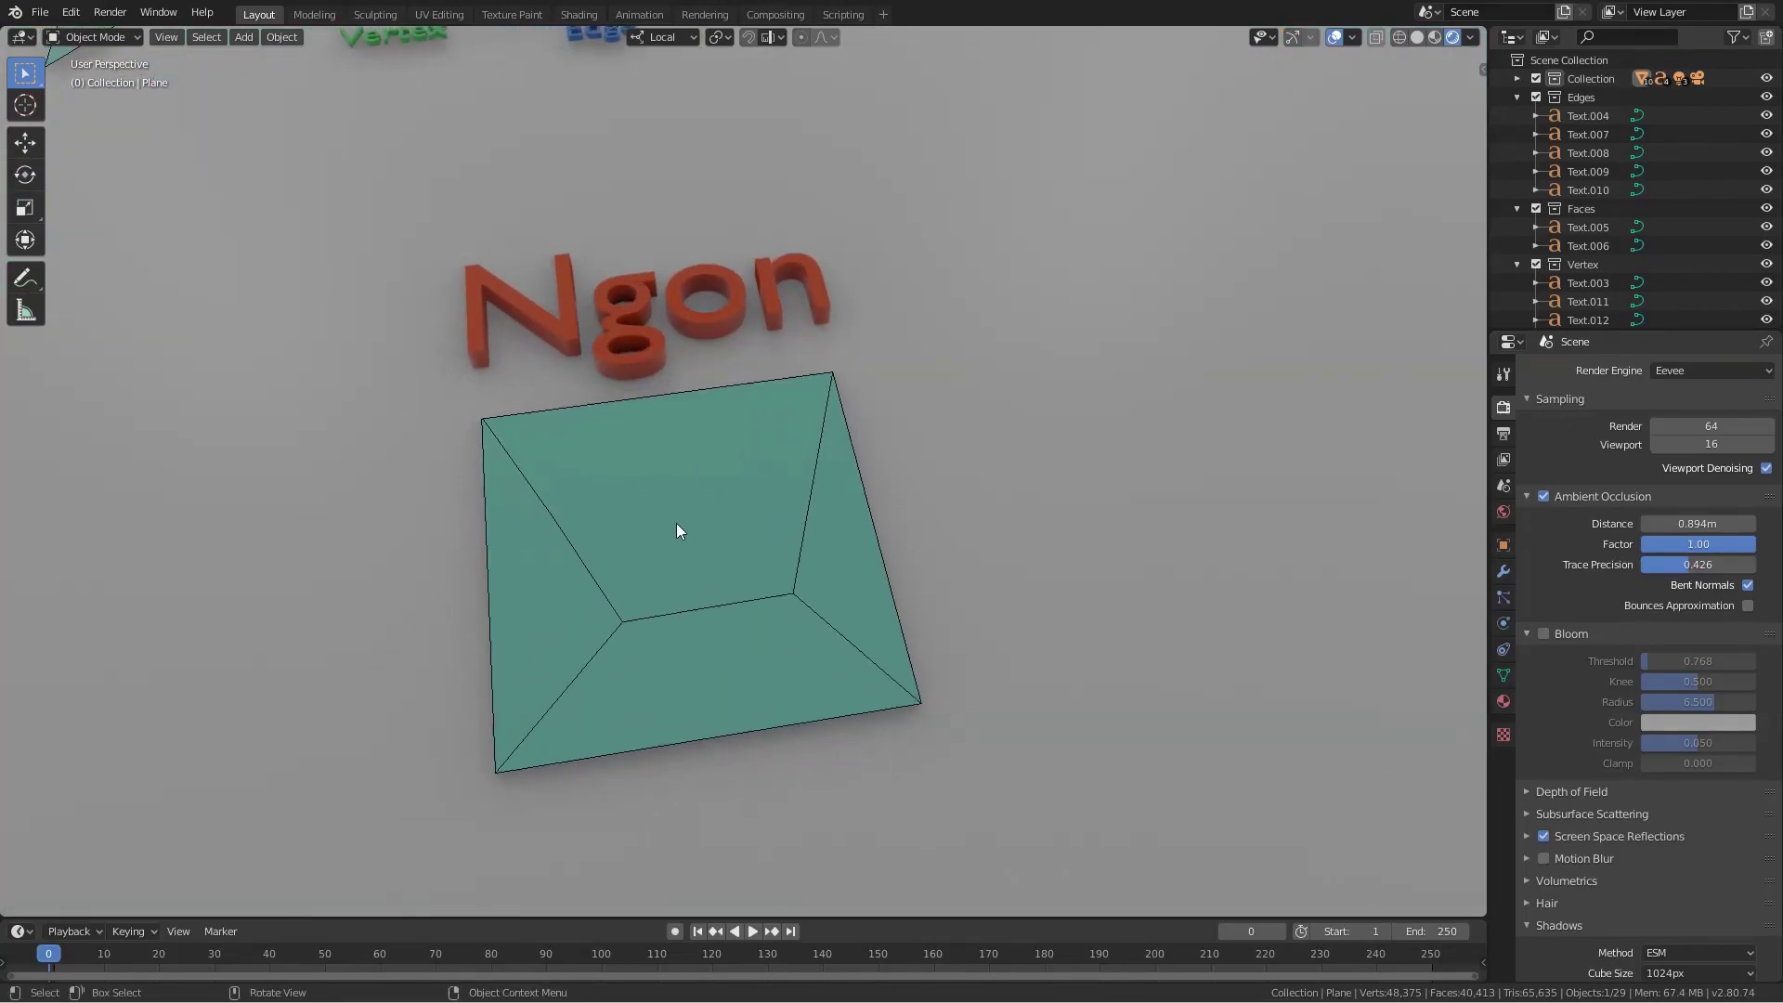
{"action": "left_click", "coordinate": [676, 522]}
{"action": "key", "text": "Tab"}
{"action": "scroll", "coordinate": [694, 608], "scroll_direction": "up", "scroll_amount": 2}
{"action": "scroll", "coordinate": [693, 608], "scroll_direction": "up", "scroll_amount": 2}
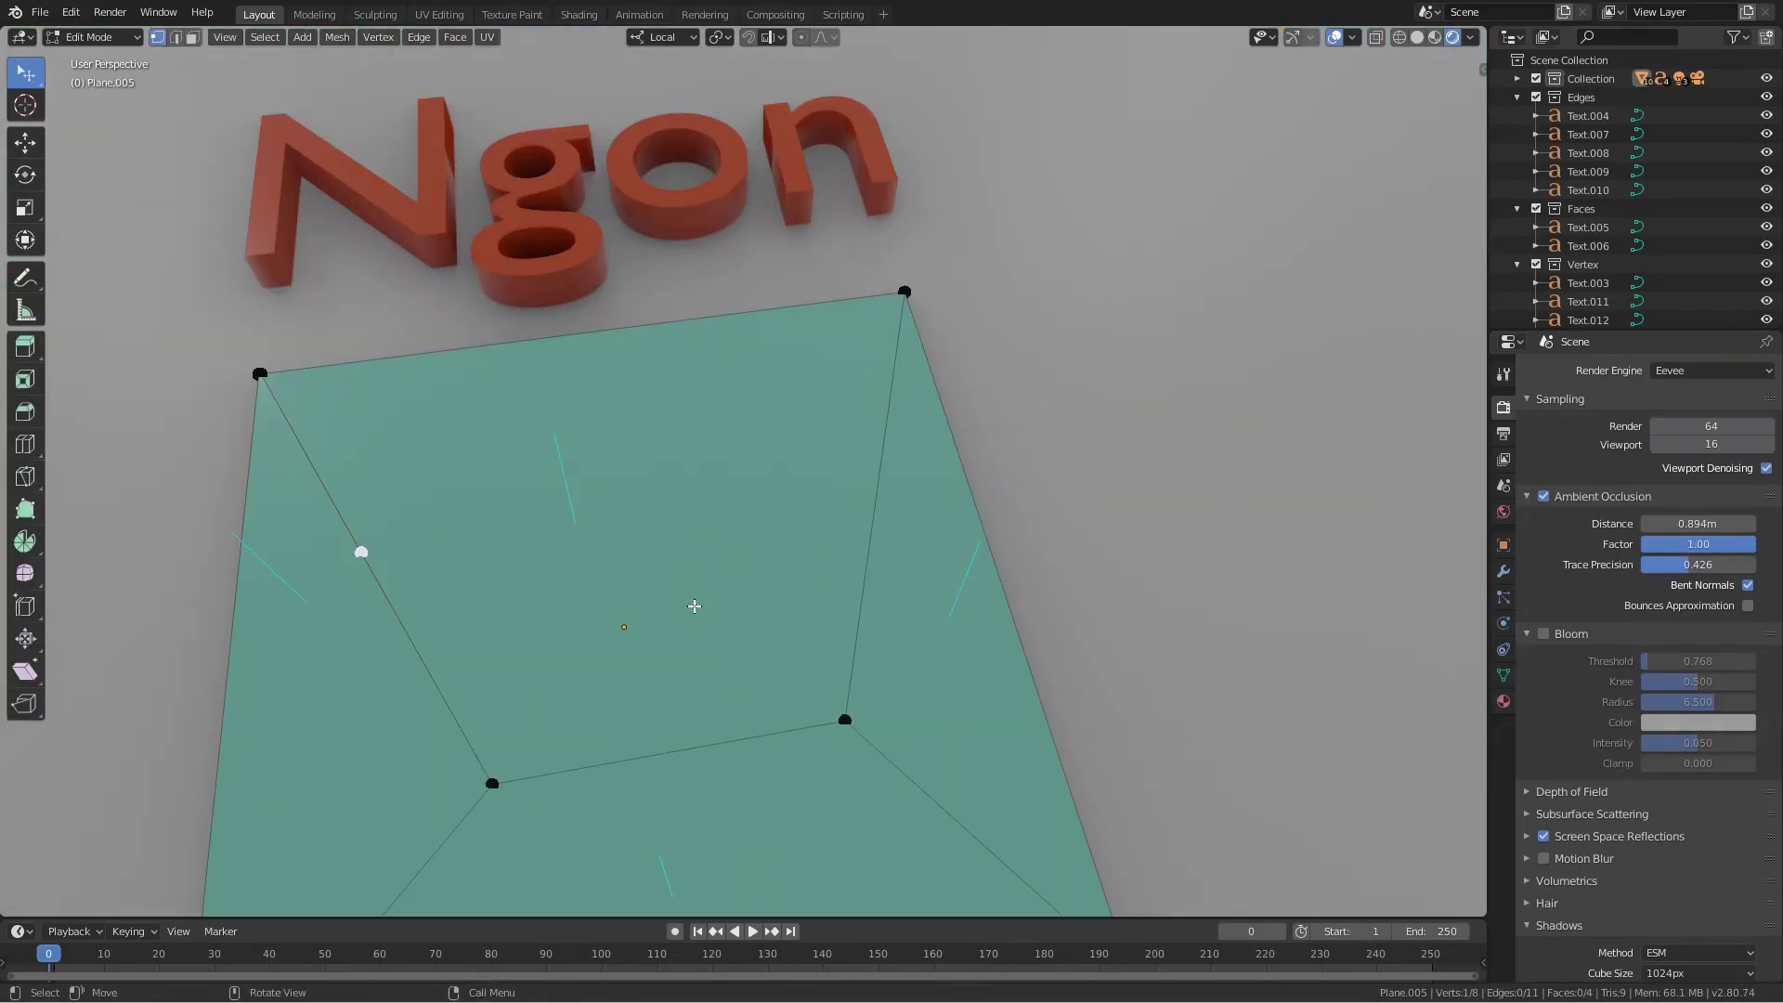
{"action": "scroll", "coordinate": [694, 608], "scroll_direction": "down", "scroll_amount": 2}
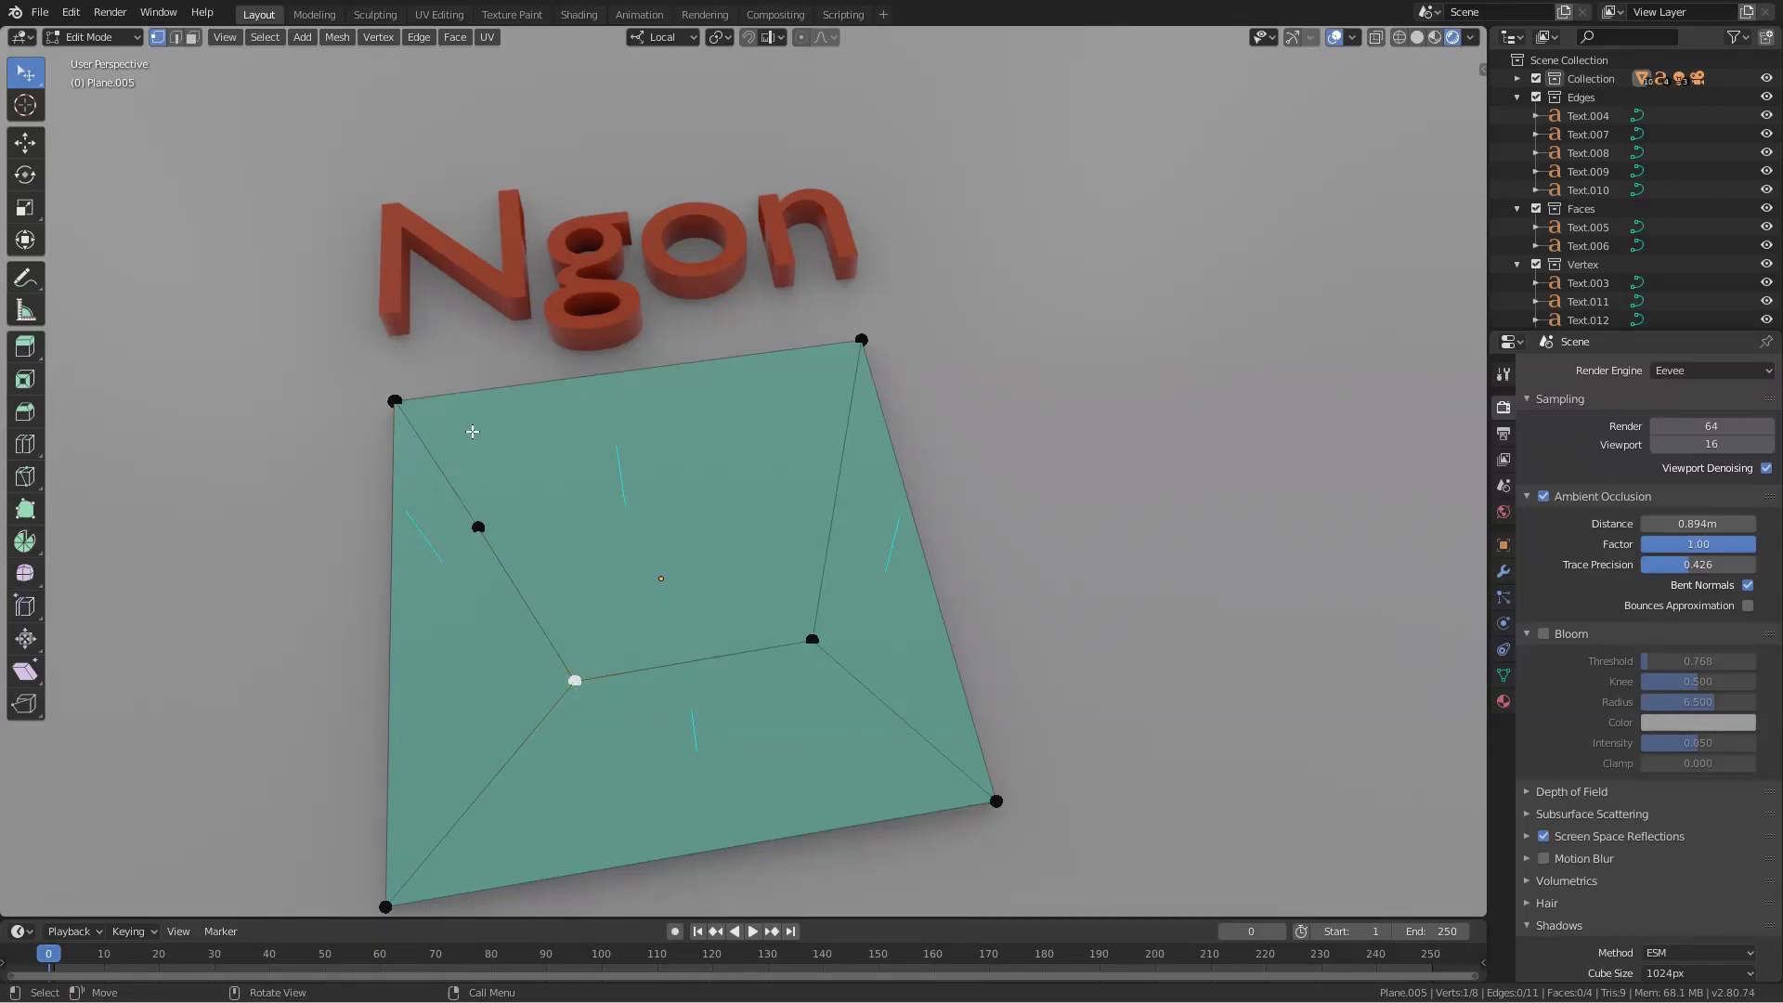
{"action": "key", "text": "2"}
{"action": "left_click", "coordinate": [448, 485]}
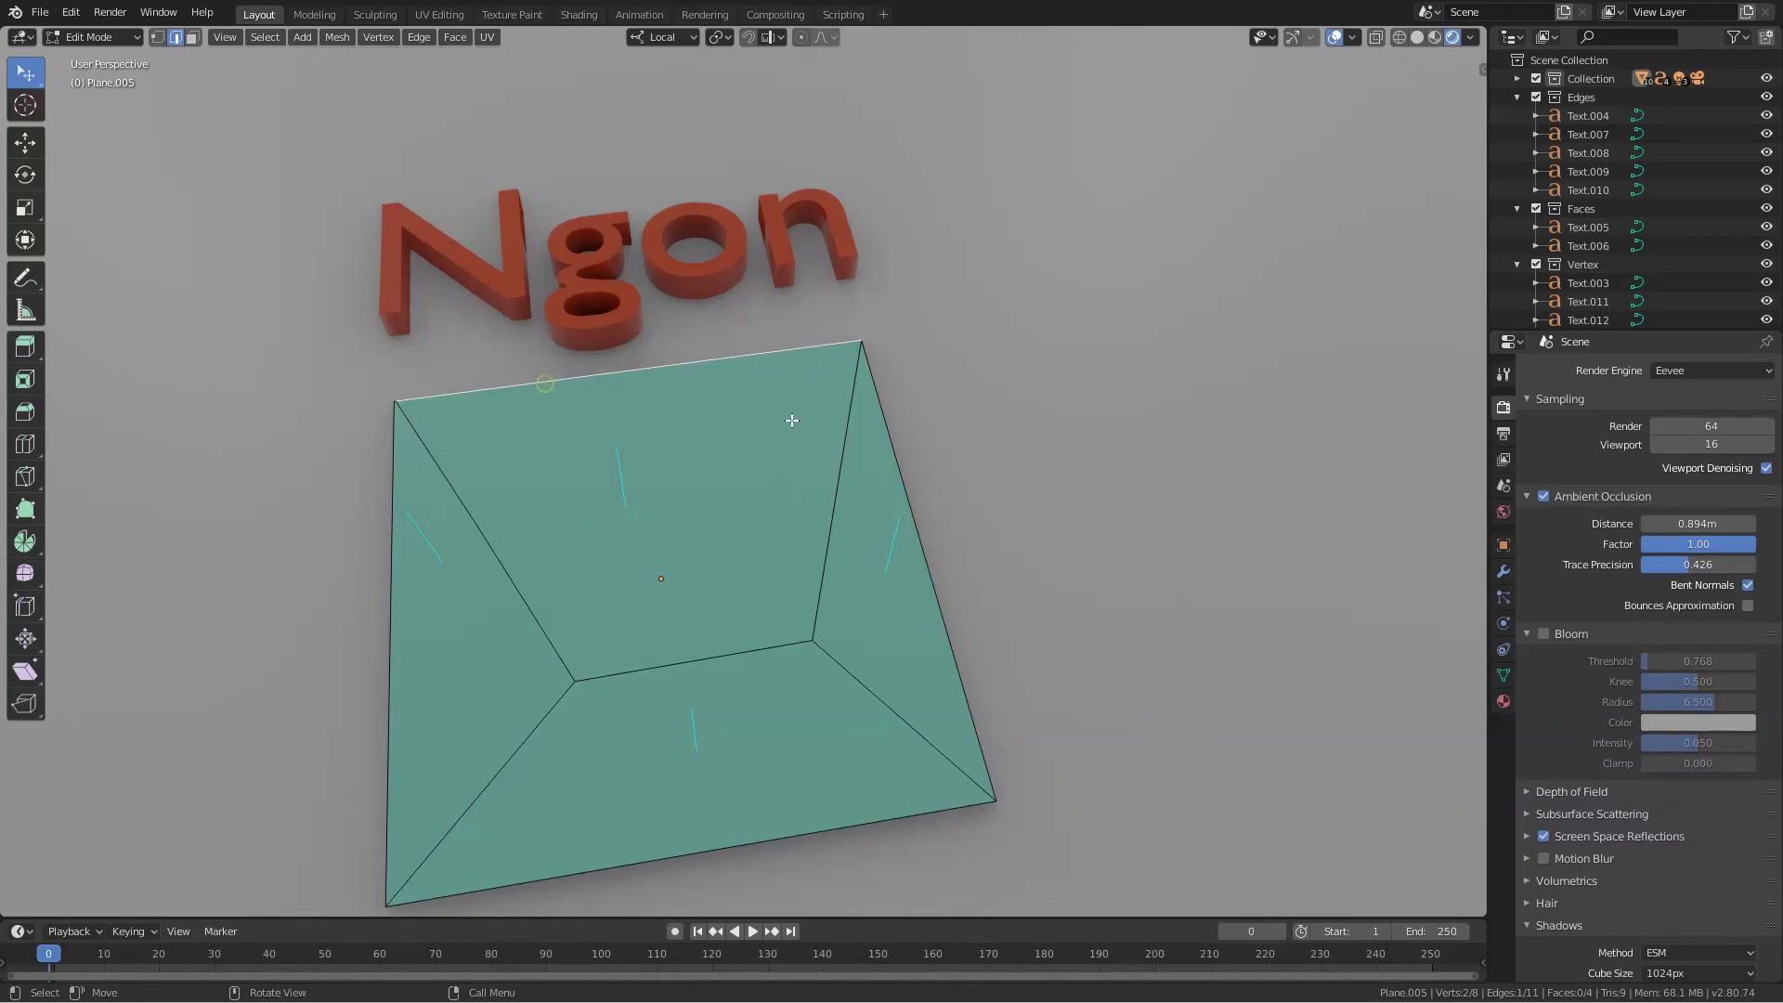
{"action": "left_click", "coordinate": [848, 440]}
{"action": "left_click", "coordinate": [708, 662]}
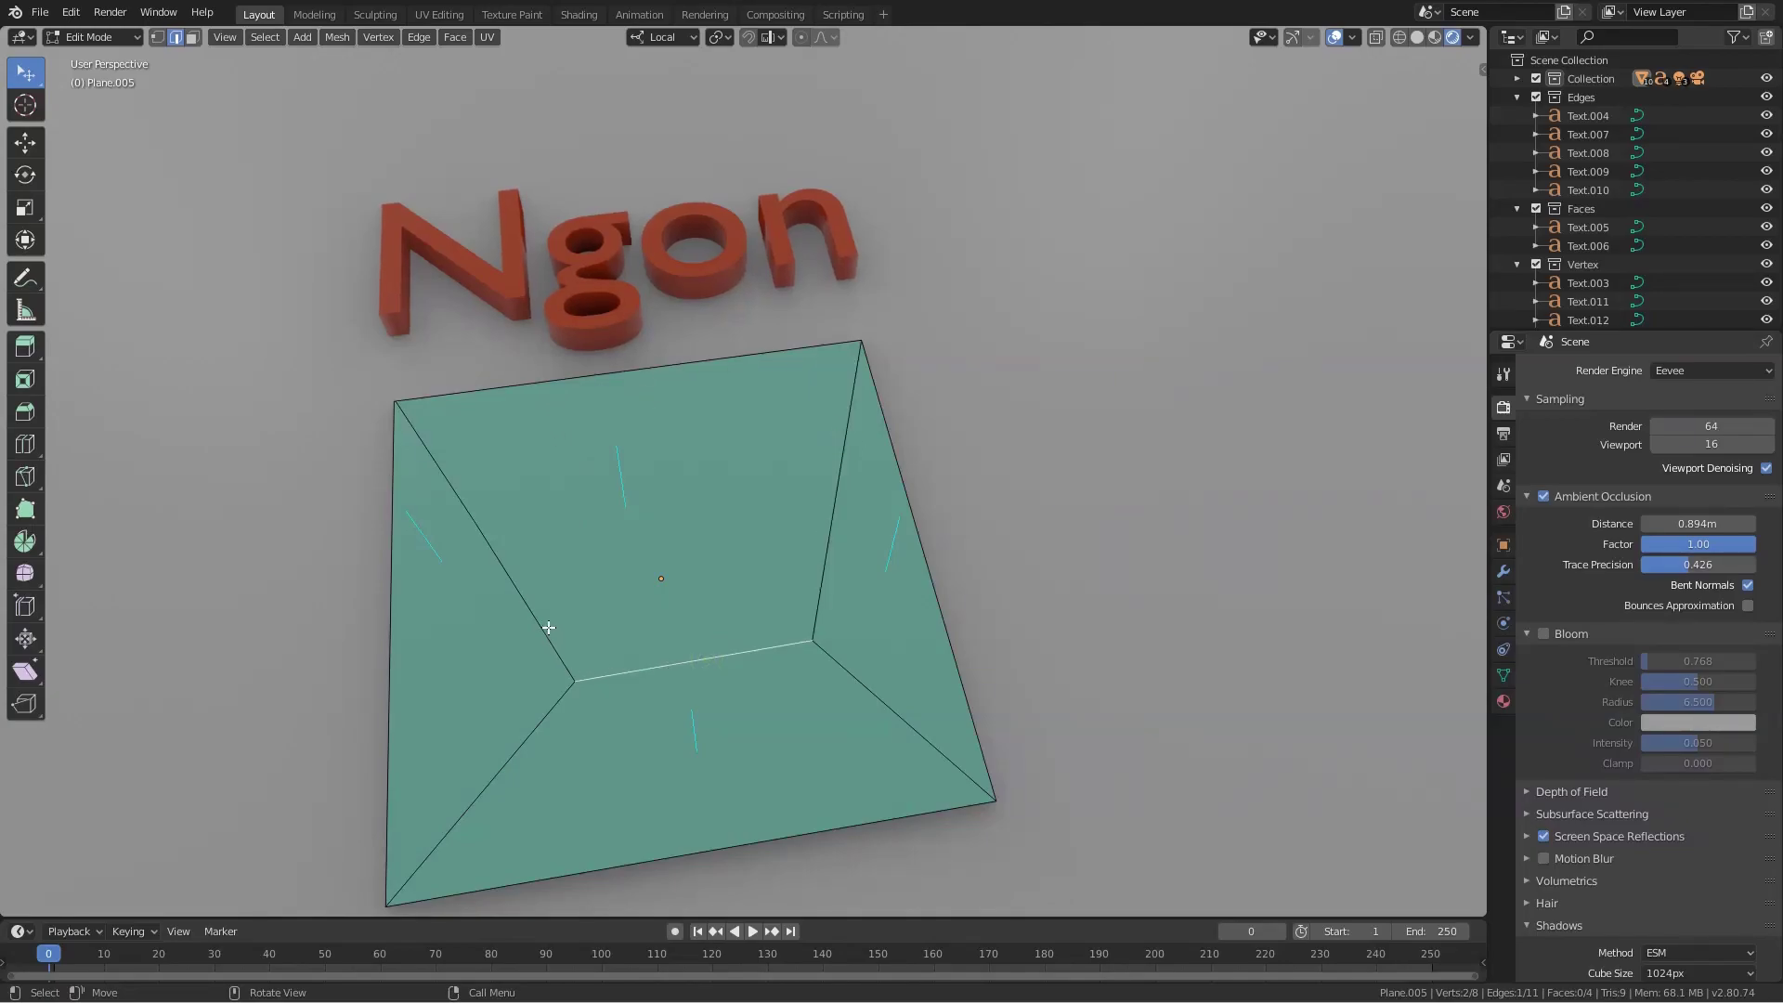
{"action": "key", "text": "1"}
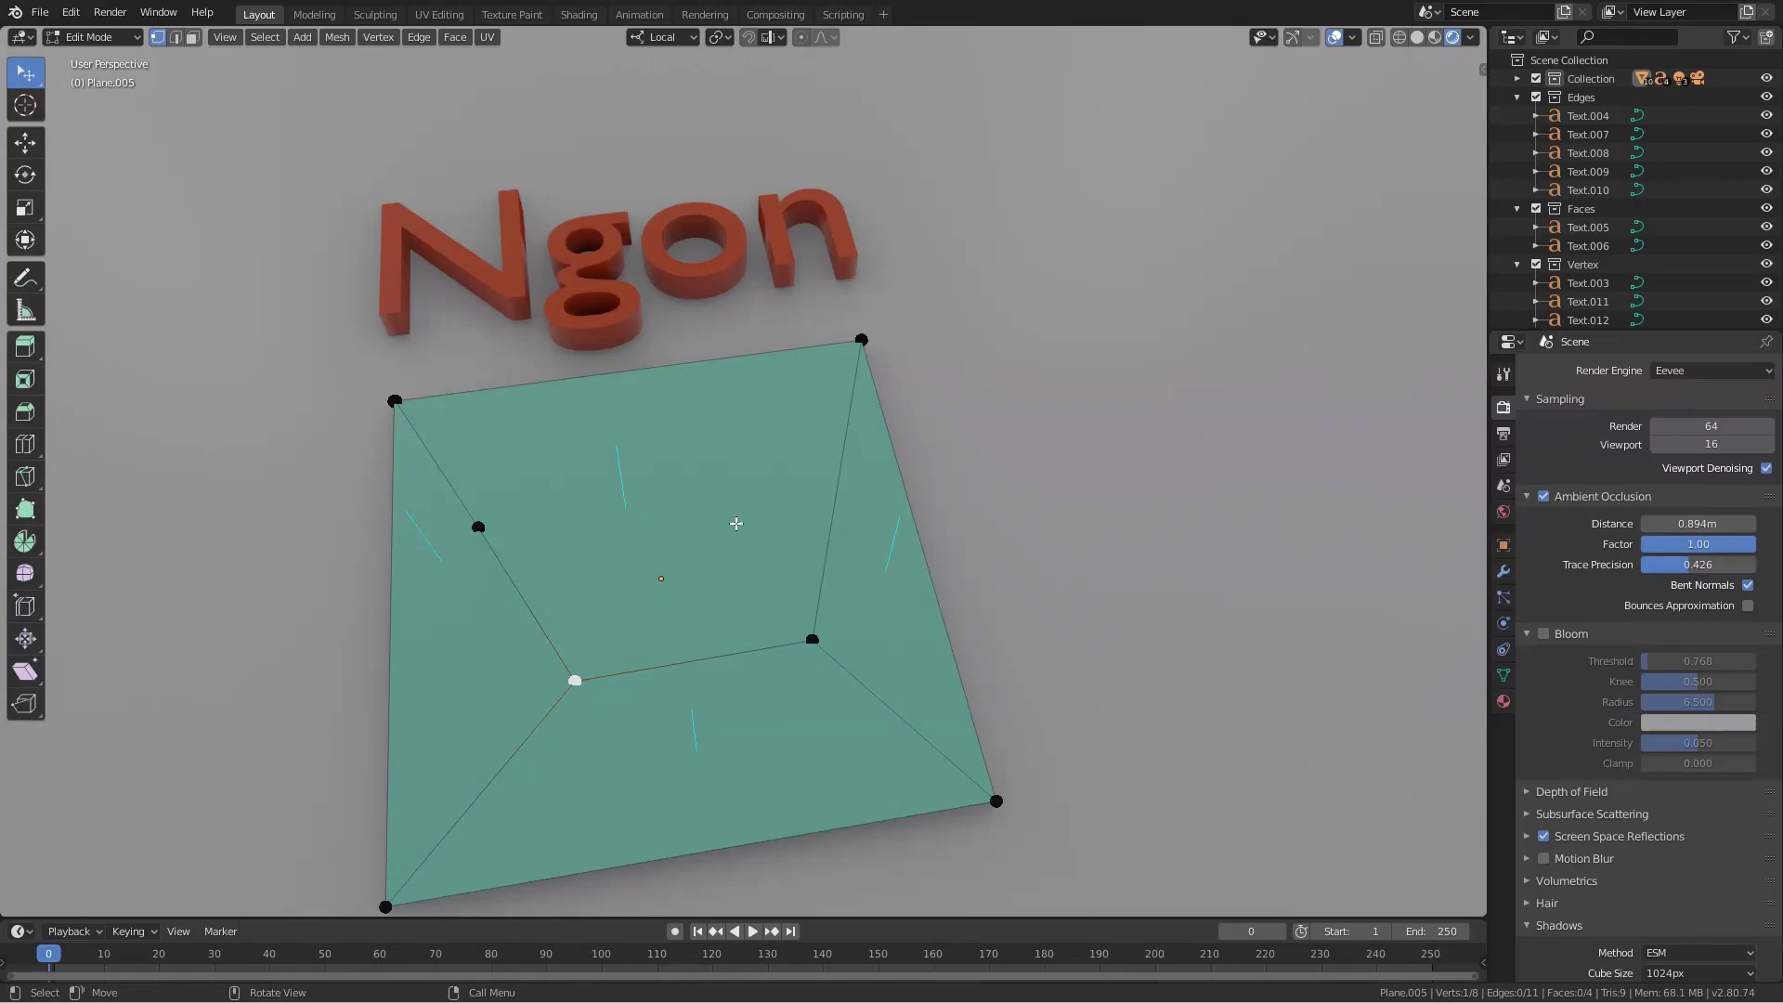
{"action": "key", "text": "Tab"}
{"action": "mouse_move", "coordinate": [734, 526]}
{"action": "middle_mouse_down"}
{"action": "mouse_move", "coordinate": [743, 500]}
{"action": "mouse_move", "coordinate": [709, 509]}
{"action": "middle_mouse_up"}
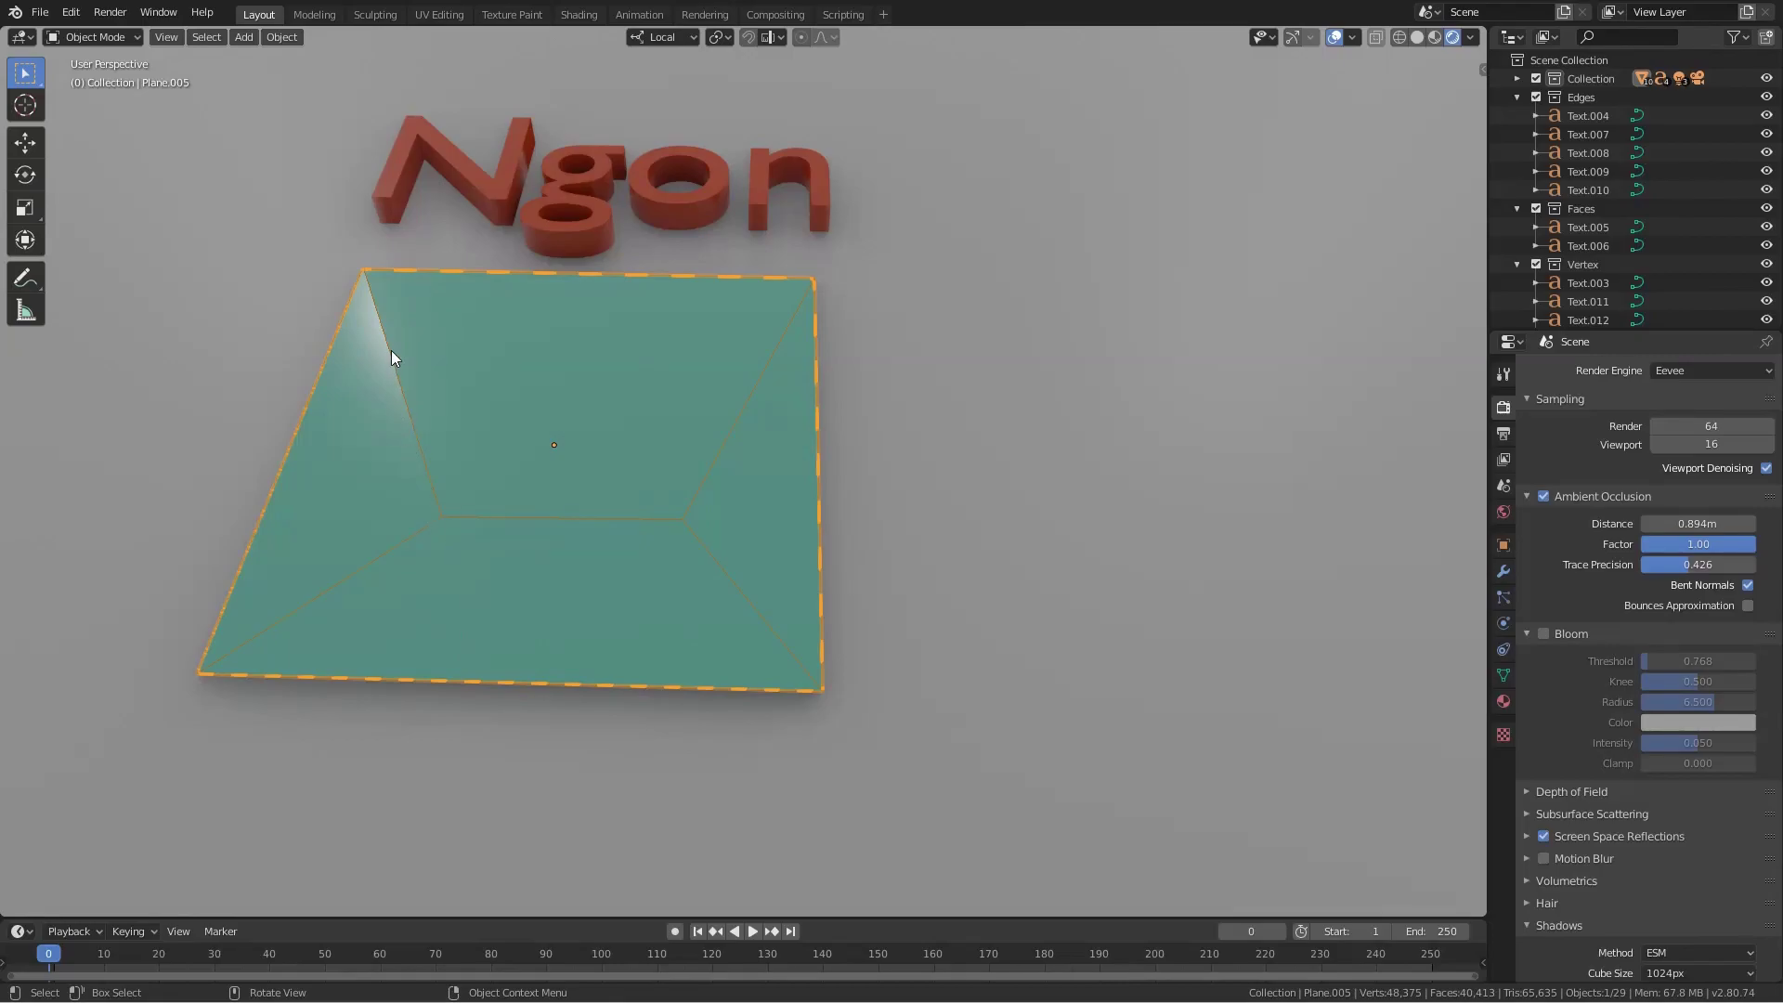
- Zoom out, deselect the Ngon plane, and pan up to the labelled Triangles example
{"action": "middle_click_drag", "start_coordinate": [526, 444], "coordinate": [516, 447]}
{"action": "mouse_move", "coordinate": [475, 444]}
{"action": "middle_mouse_down"}
{"action": "mouse_move", "coordinate": [530, 438]}
{"action": "mouse_move", "coordinate": [526, 481]}
{"action": "middle_mouse_up"}
{"action": "scroll", "coordinate": [550, 473], "scroll_direction": "down", "scroll_amount": 2}
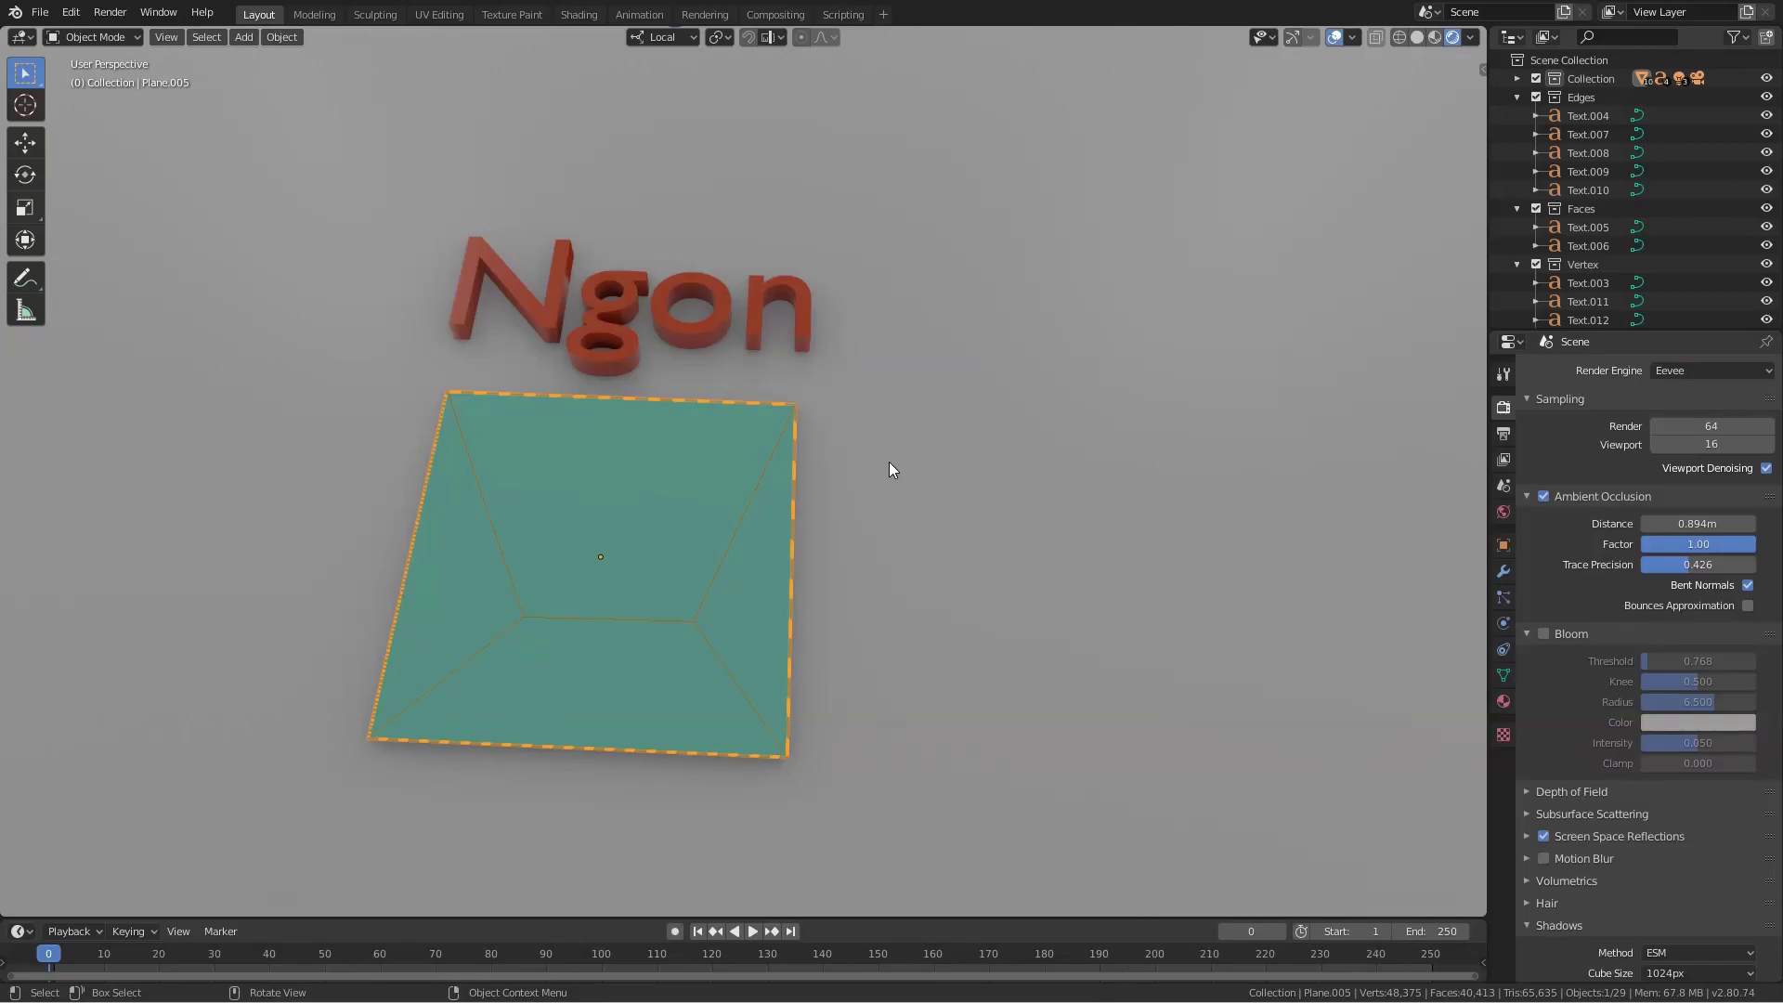
{"action": "left_click", "coordinate": [889, 461]}
{"action": "middle_click_drag", "start_coordinate": [911, 426], "coordinate": [1009, 649]}
{"action": "scroll", "coordinate": [886, 505], "scroll_direction": "up", "scroll_amount": 2}
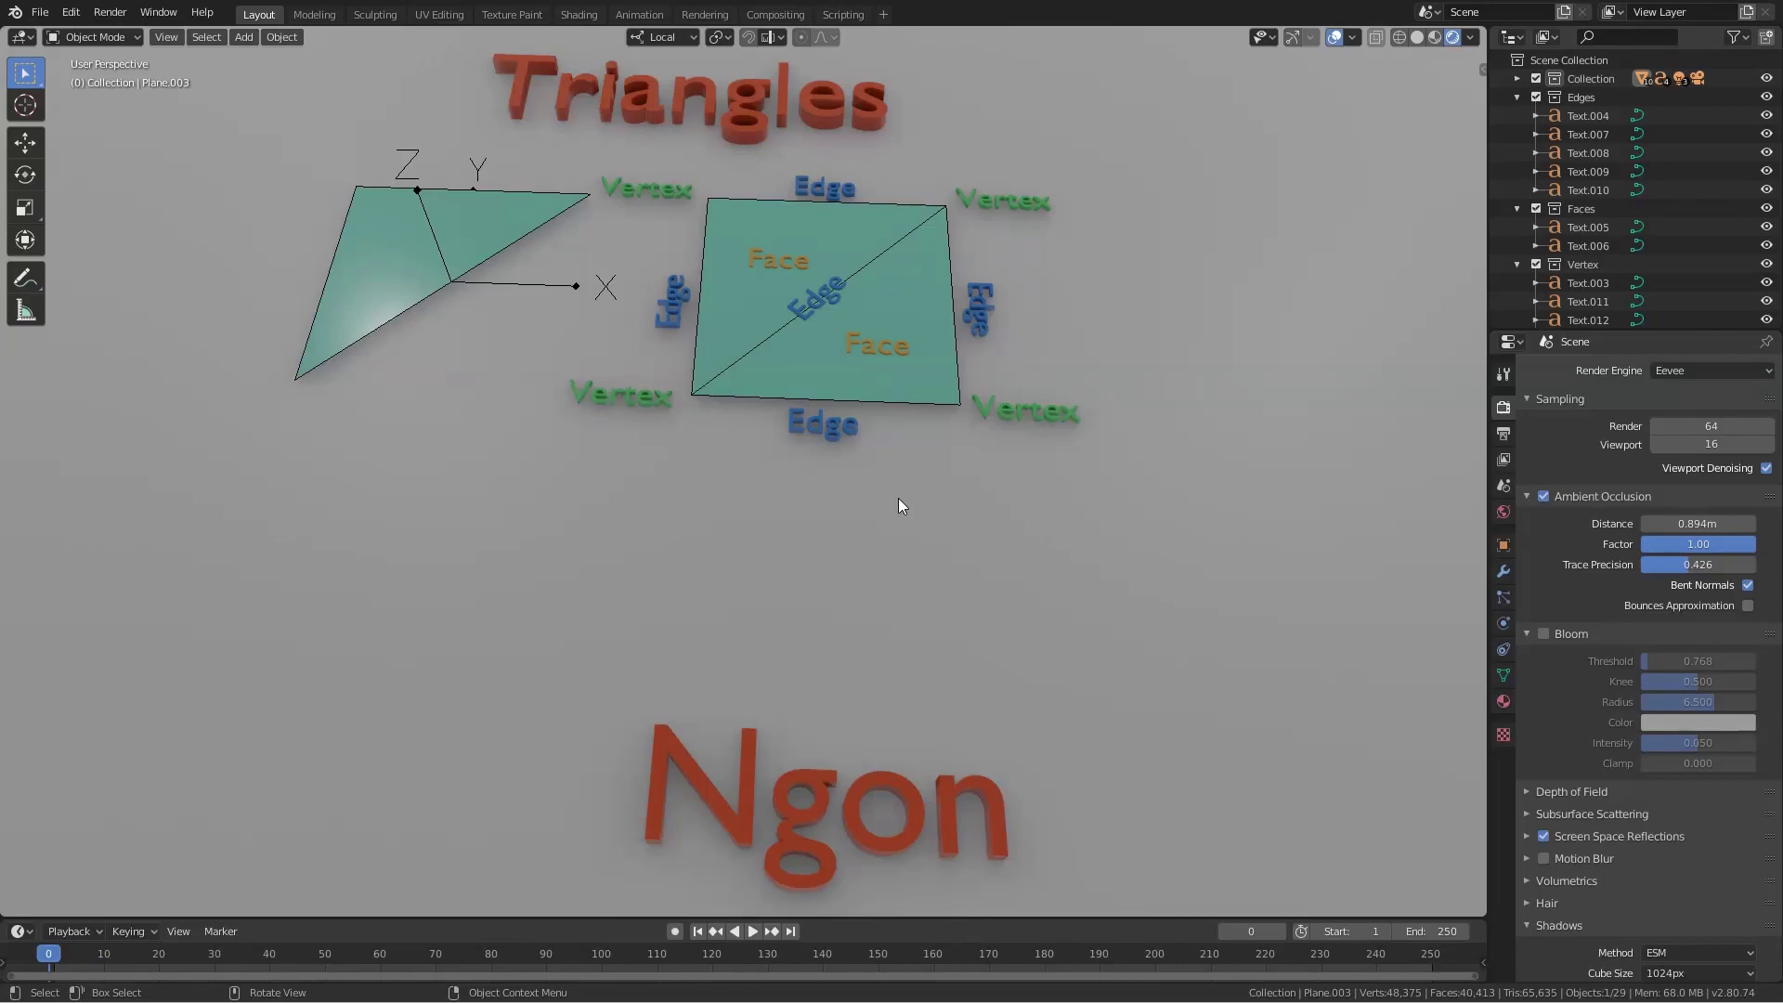
- Enter Edit Mode on the quad plane and move its top-left vertex along Y
{"action": "left_click", "coordinate": [908, 283]}
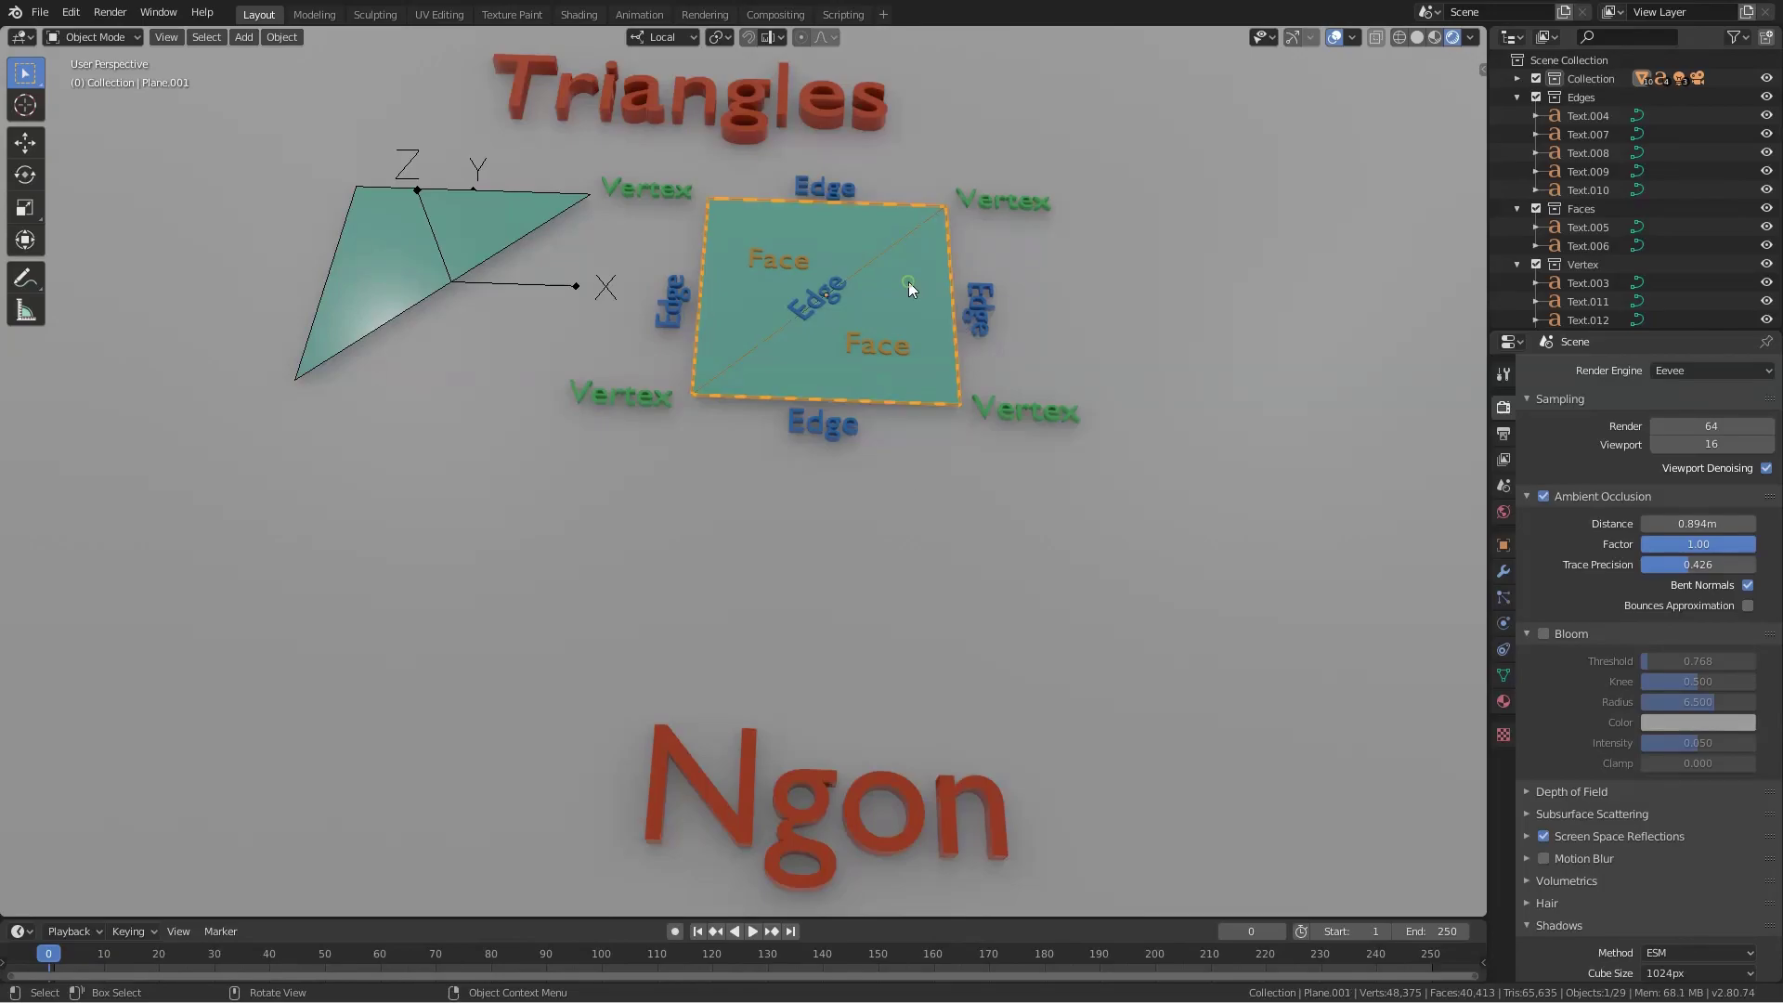
{"action": "key", "text": "Tab"}
{"action": "scroll", "coordinate": [811, 357], "scroll_direction": "up", "scroll_amount": 3}
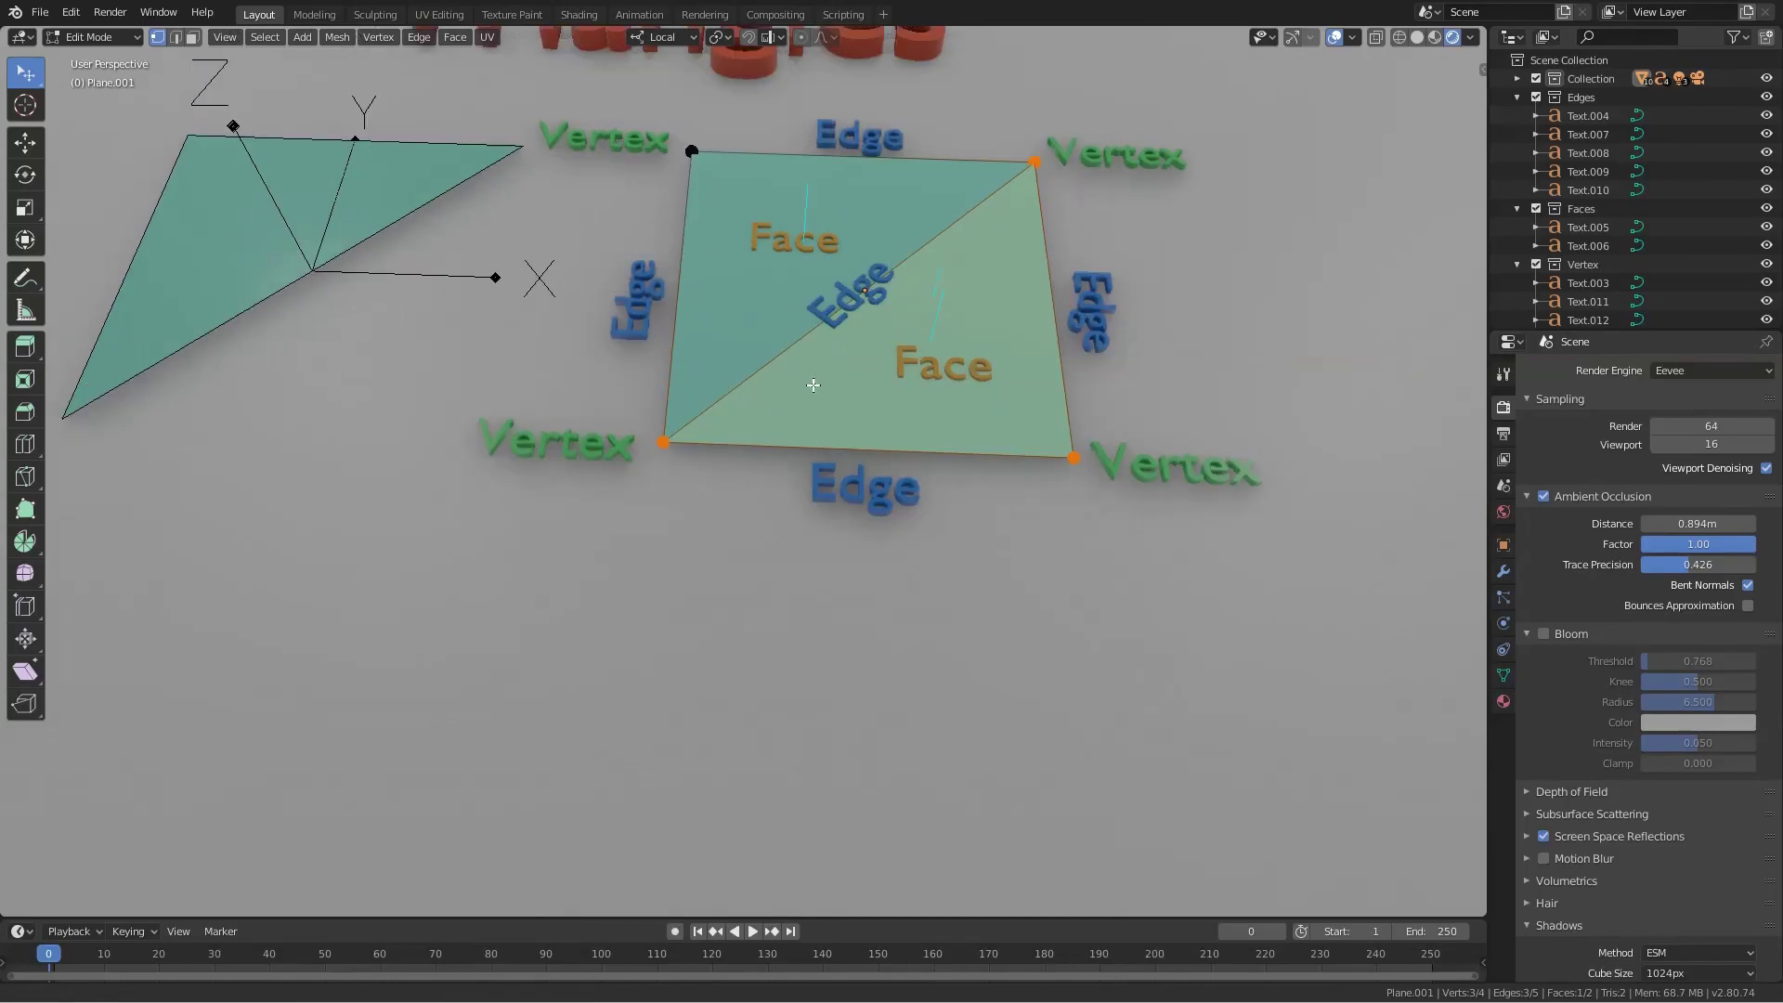
{"action": "middle_click_drag", "start_coordinate": [810, 357], "coordinate": [917, 514]}
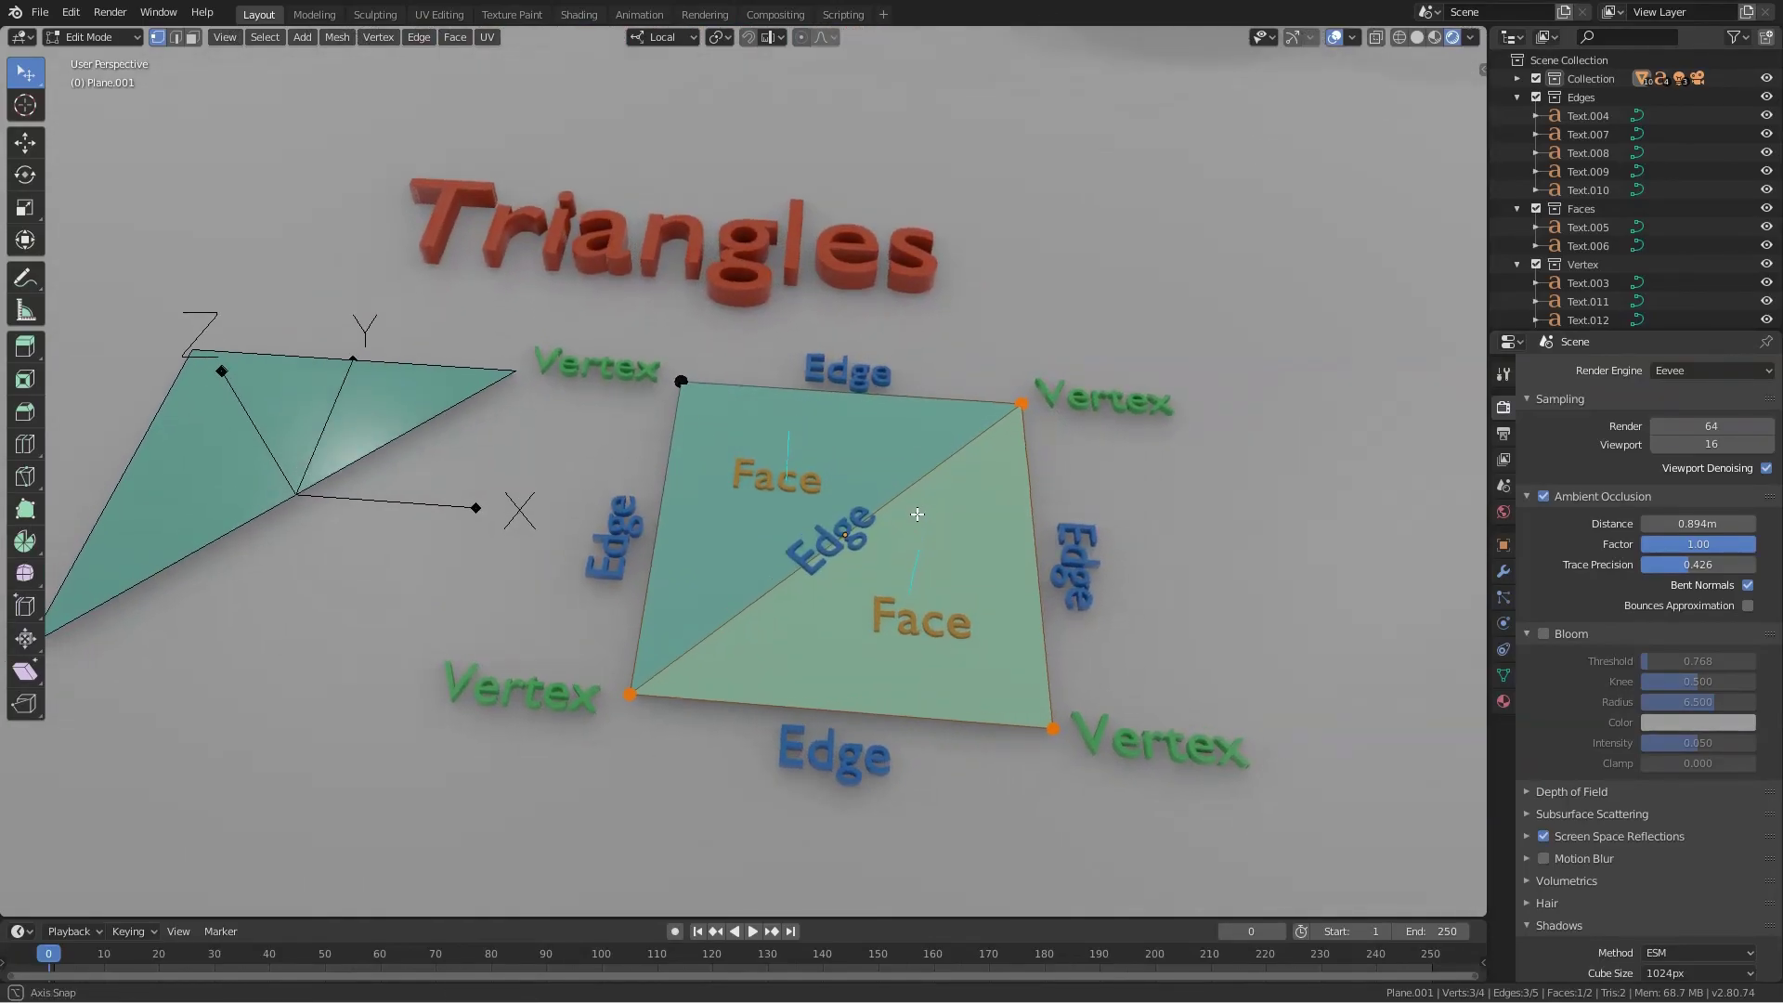
{"action": "left_click", "coordinate": [674, 382]}
{"action": "key", "text": "g"}
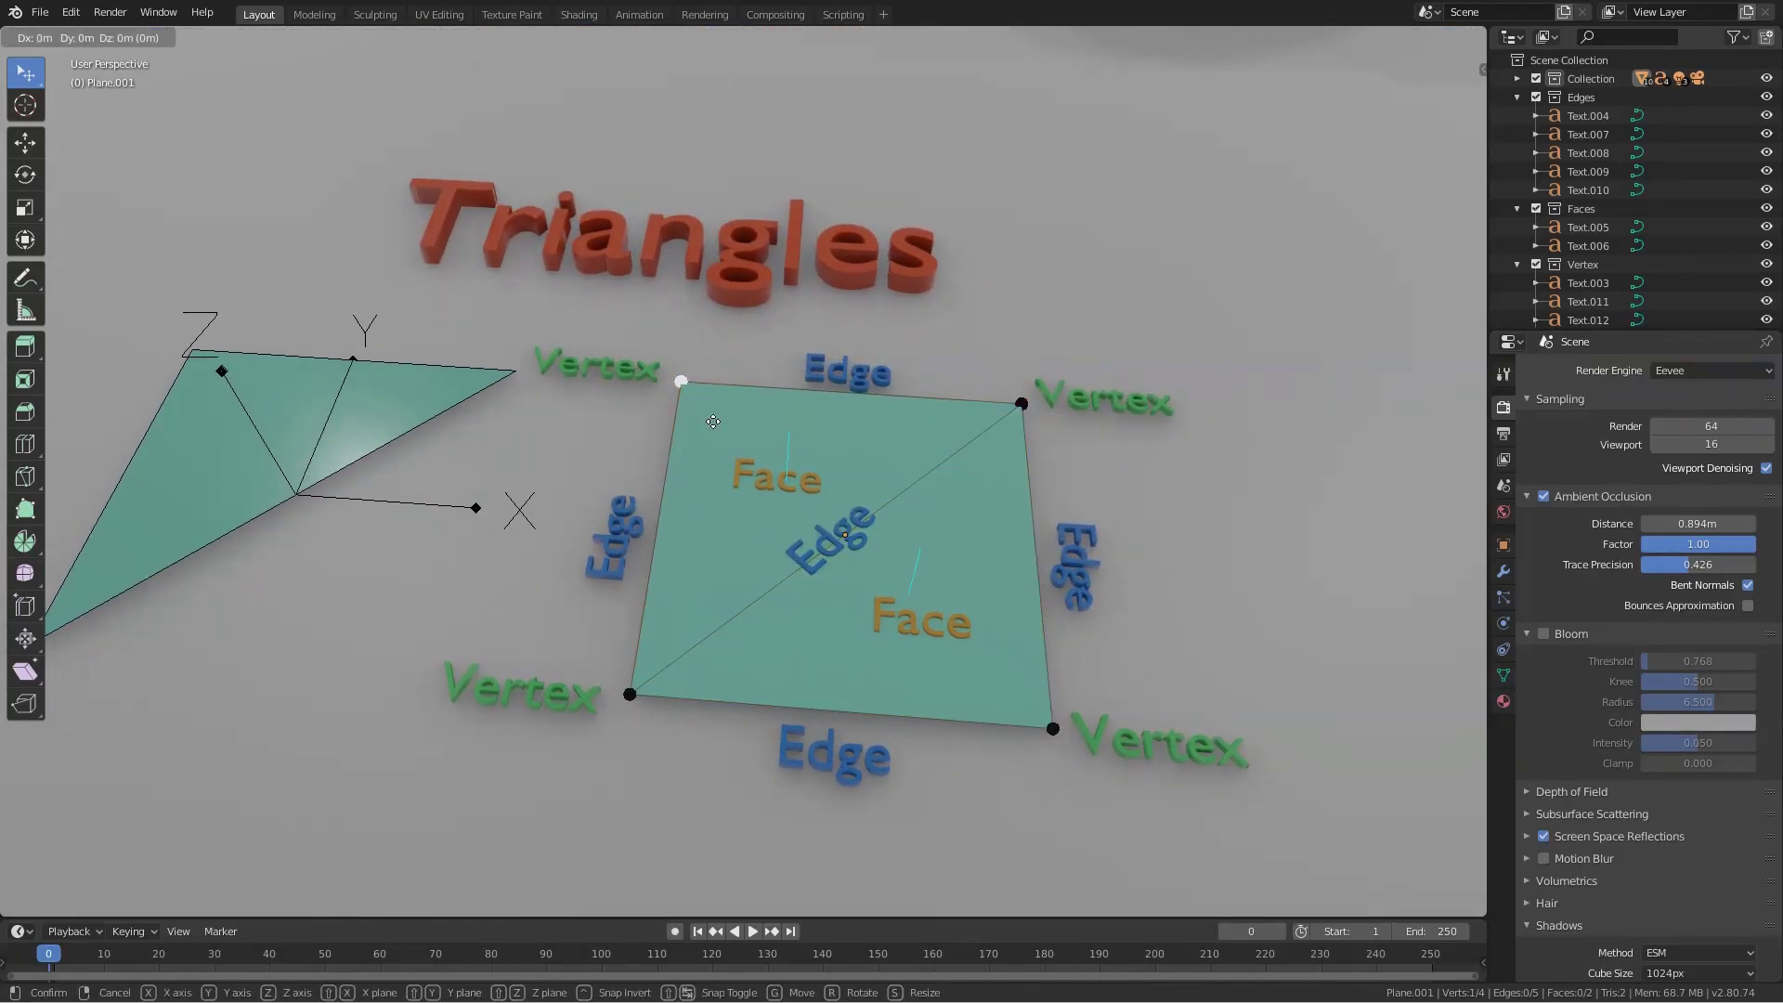
{"action": "key", "text": "y"}
{"action": "left_click", "coordinate": [709, 502]}
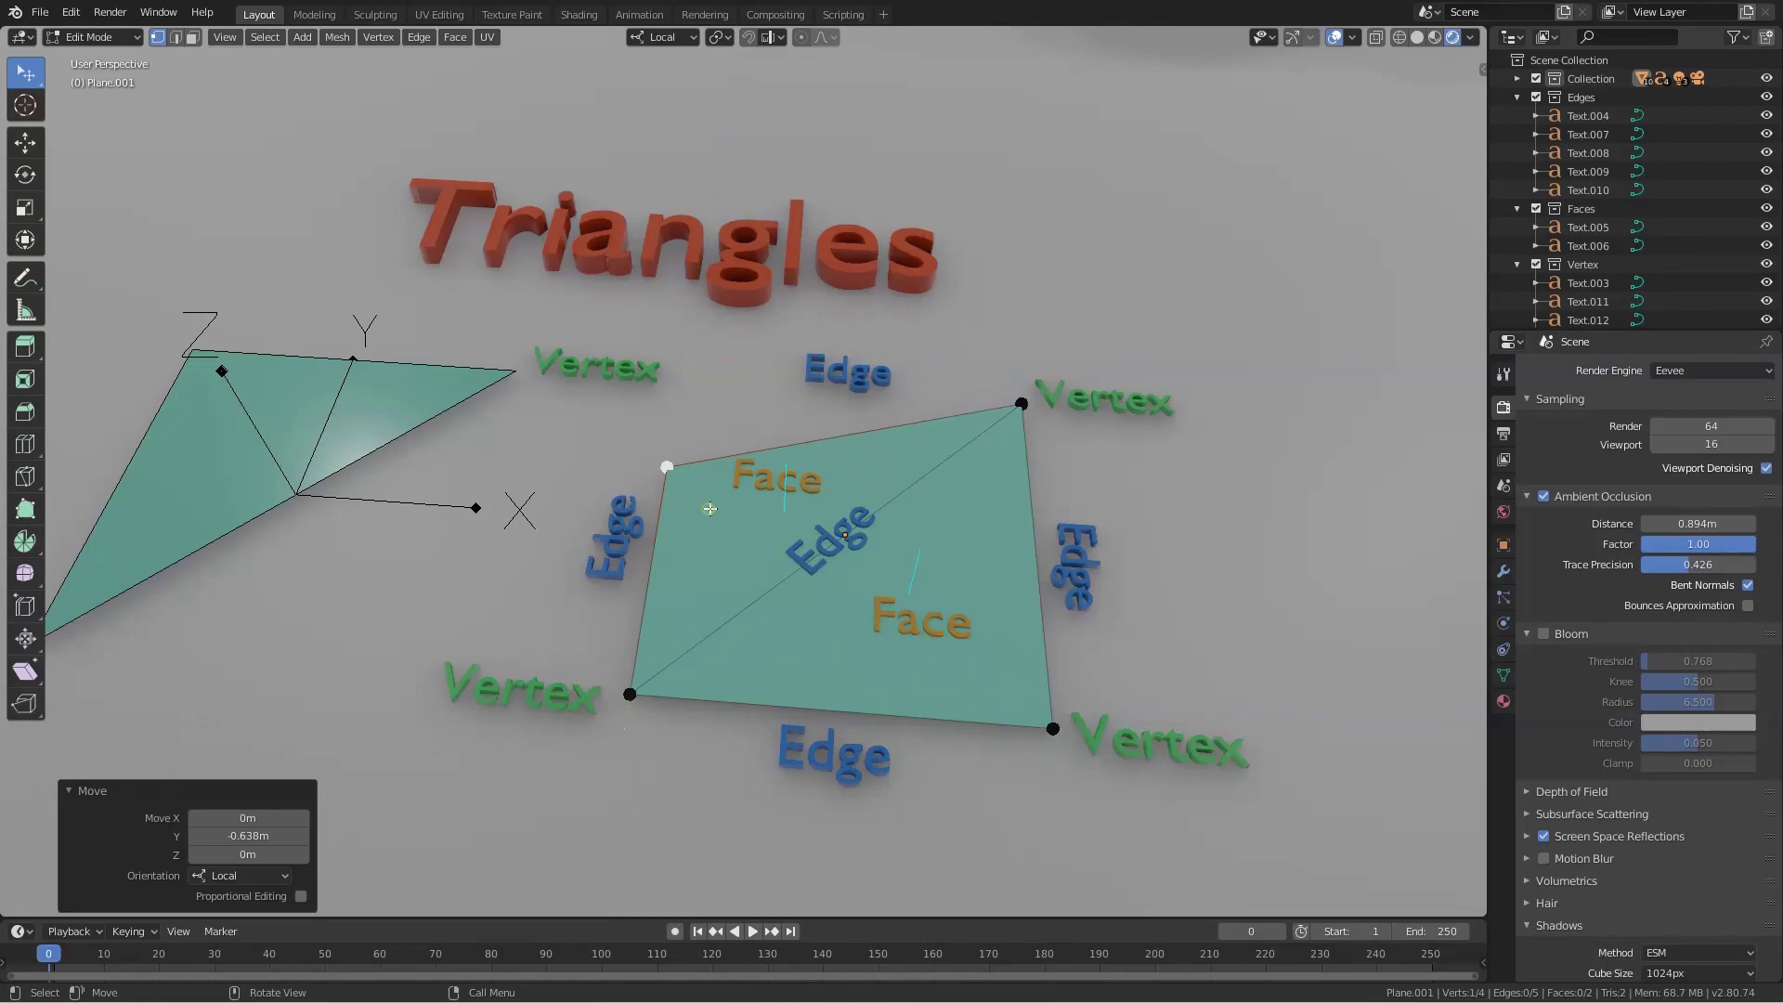
- Lift the bottom-right vertex along Z, then undo the lift
{"action": "left_click", "coordinate": [1054, 728]}
{"action": "key", "text": "g"}
{"action": "key", "text": "z"}
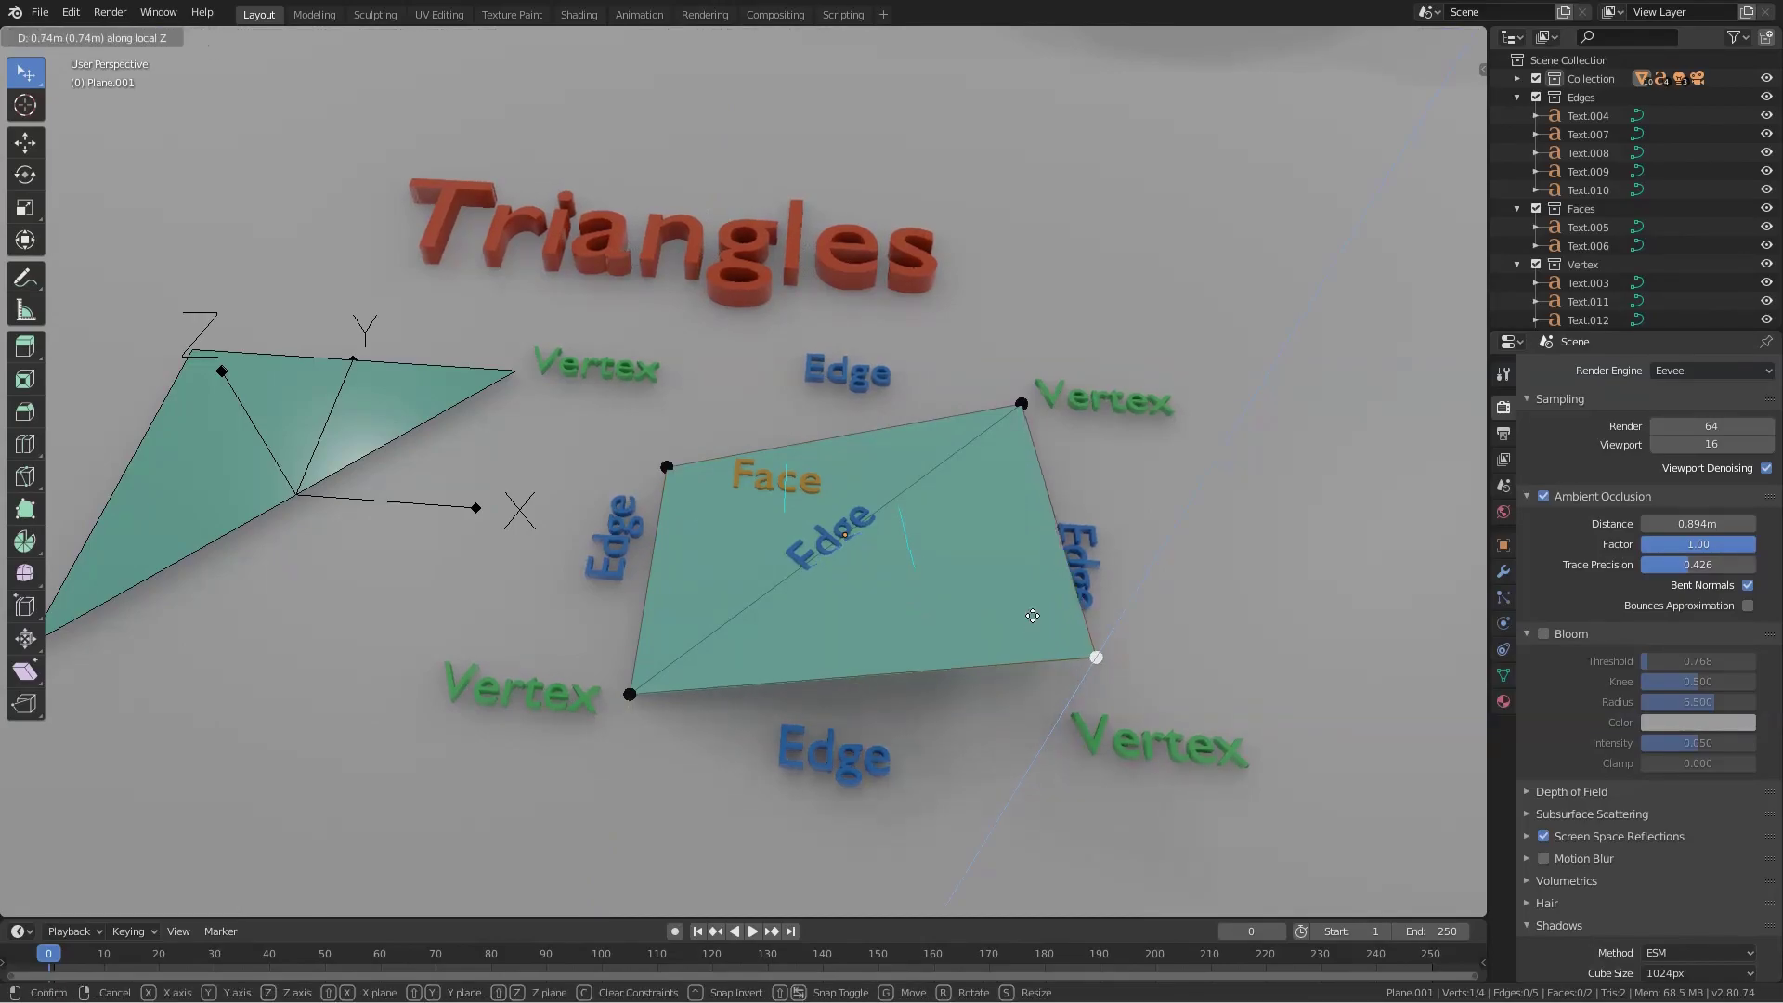
{"action": "left_click", "coordinate": [1027, 604]}
{"action": "mouse_move", "coordinate": [938, 547]}
{"action": "middle_mouse_down"}
{"action": "mouse_move", "coordinate": [977, 534]}
{"action": "mouse_move", "coordinate": [945, 538]}
{"action": "middle_mouse_up"}
{"action": "key", "text": "ctrl+z"}
{"action": "key", "text": "ctrl+z"}
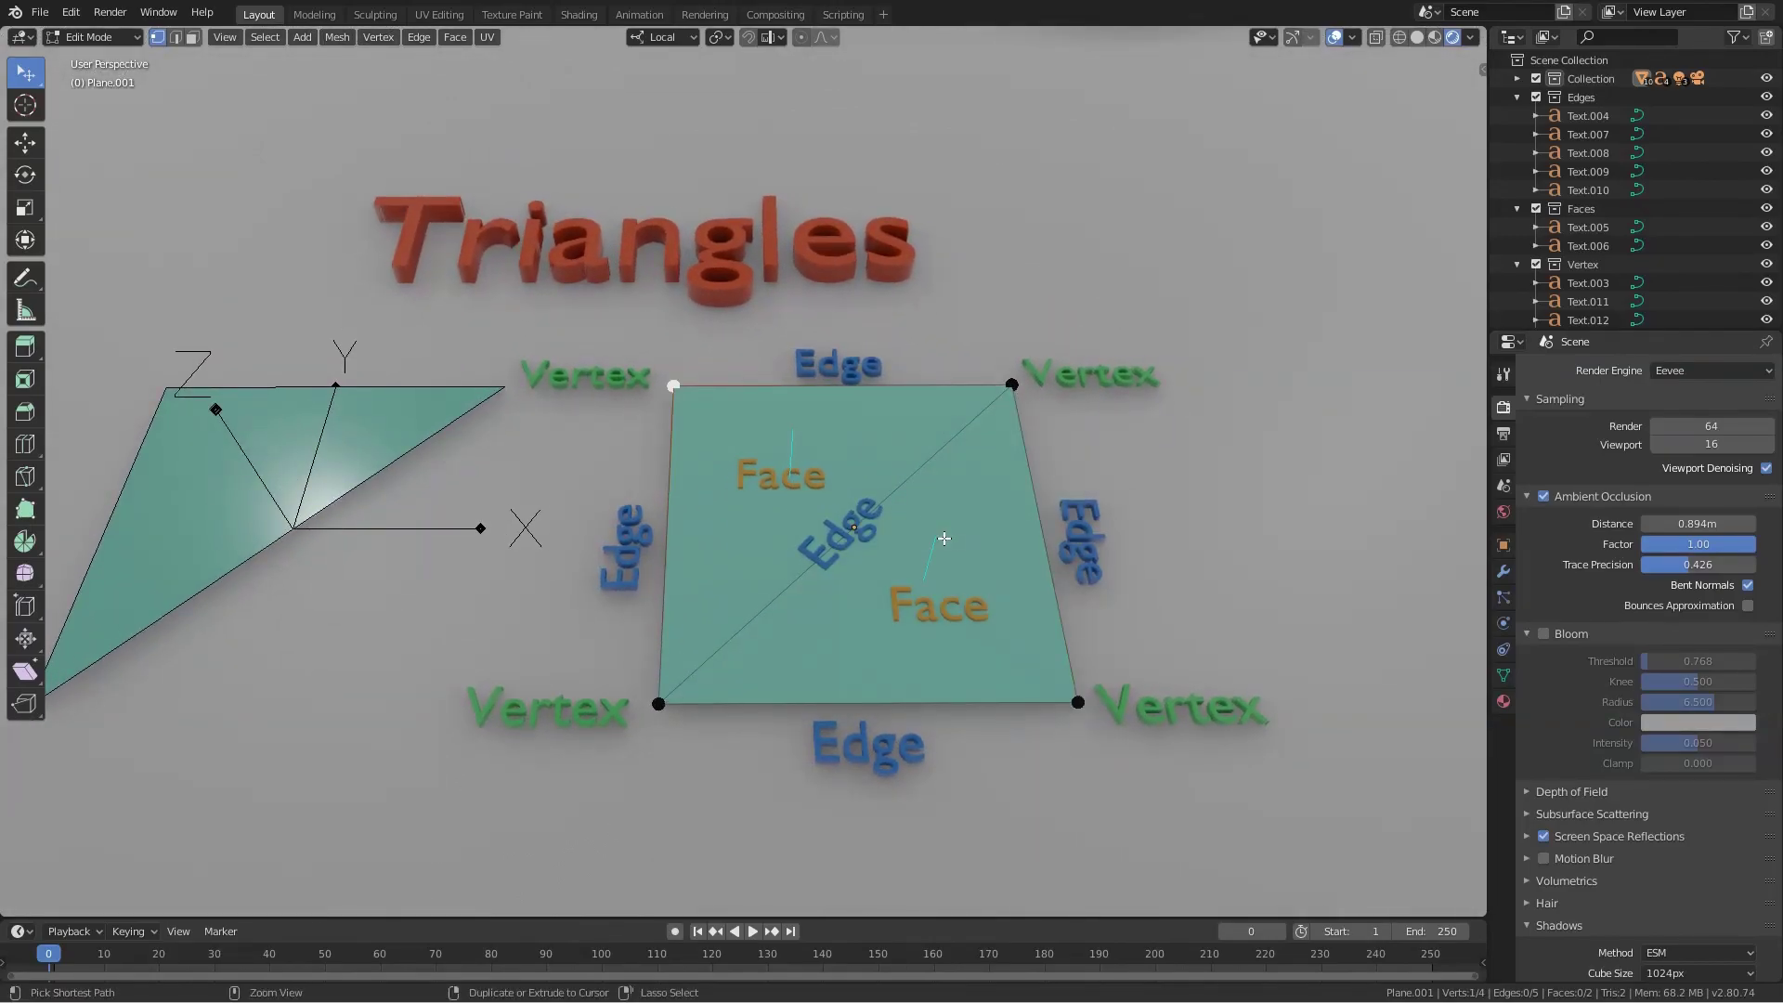
- Return to Object Mode and pan up toward the triangulated sculptures
{"action": "key", "text": "Tab"}
{"action": "scroll", "coordinate": [836, 457], "scroll_direction": "down", "scroll_amount": 2}
{"action": "middle_click_drag", "start_coordinate": [836, 457], "coordinate": [829, 633], "text": "shift"}
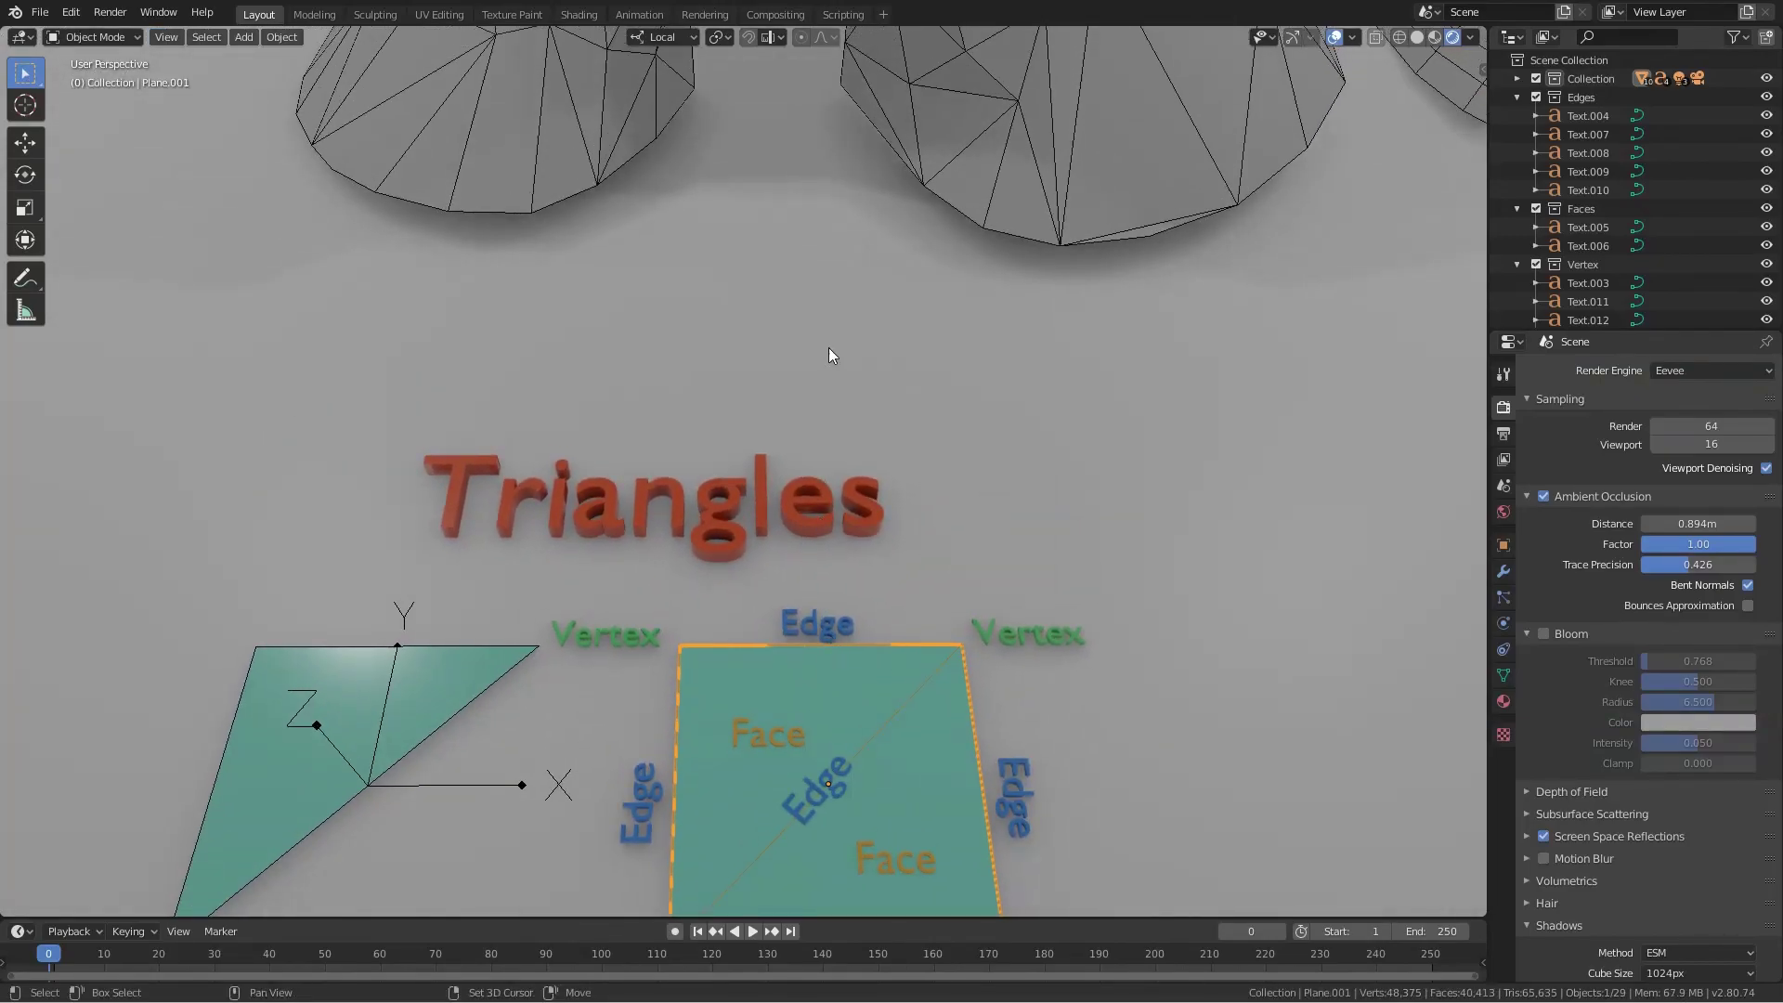
- Select the triangulated sculpture Casa.002 in Edit Mode and inspect two vertices at its peak
{"action": "middle_click_drag", "start_coordinate": [829, 355], "coordinate": [797, 788], "text": "shift"}
{"action": "left_click", "coordinate": [942, 374]}
{"action": "mouse_move", "coordinate": [973, 405]}
{"action": "middle_mouse_down", "text": "shift"}
{"action": "mouse_move", "coordinate": [923, 621]}
{"action": "mouse_move", "coordinate": [928, 541]}
{"action": "mouse_move", "coordinate": [839, 304]}
{"action": "middle_mouse_up", "text": "shift"}
{"action": "key", "text": "Tab"}
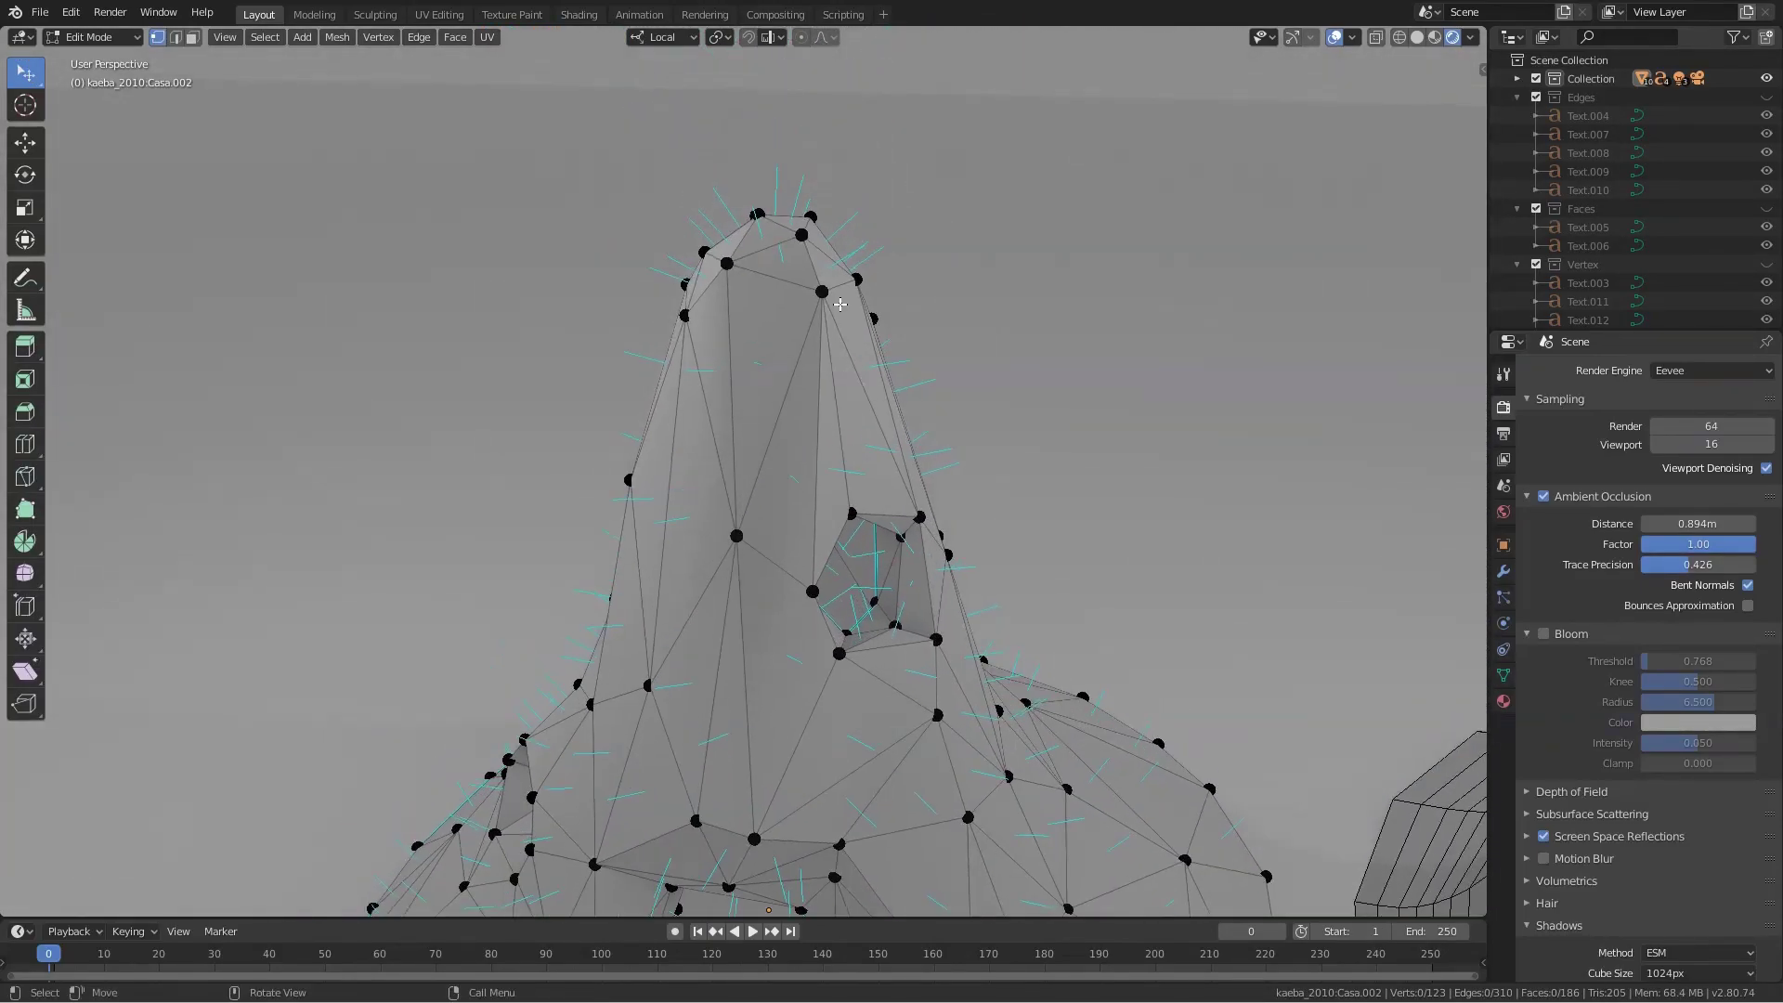
{"action": "left_click", "coordinate": [840, 303]}
{"action": "left_click", "coordinate": [728, 264]}
{"action": "mouse_move", "coordinate": [794, 426]}
{"action": "middle_mouse_down"}
{"action": "mouse_move", "coordinate": [857, 497]}
{"action": "mouse_move", "coordinate": [928, 528]}
{"action": "middle_mouse_up"}
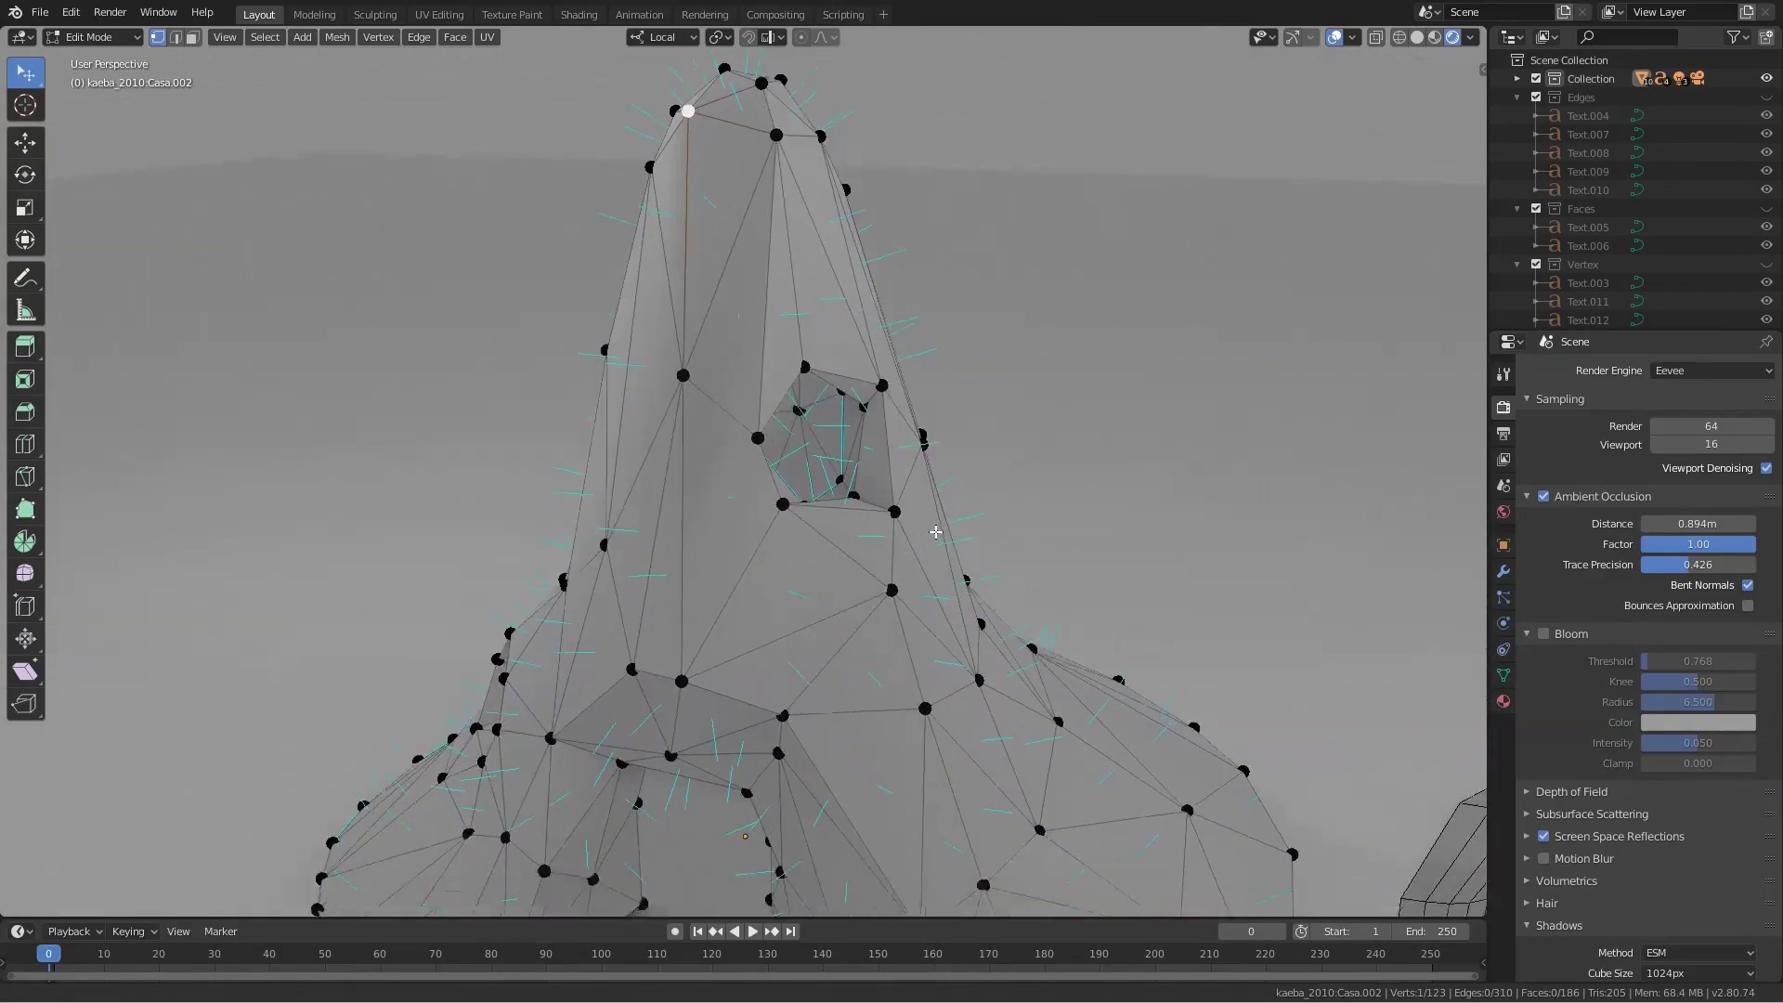
{"action": "scroll", "coordinate": [910, 548], "scroll_direction": "down", "scroll_amount": 1}
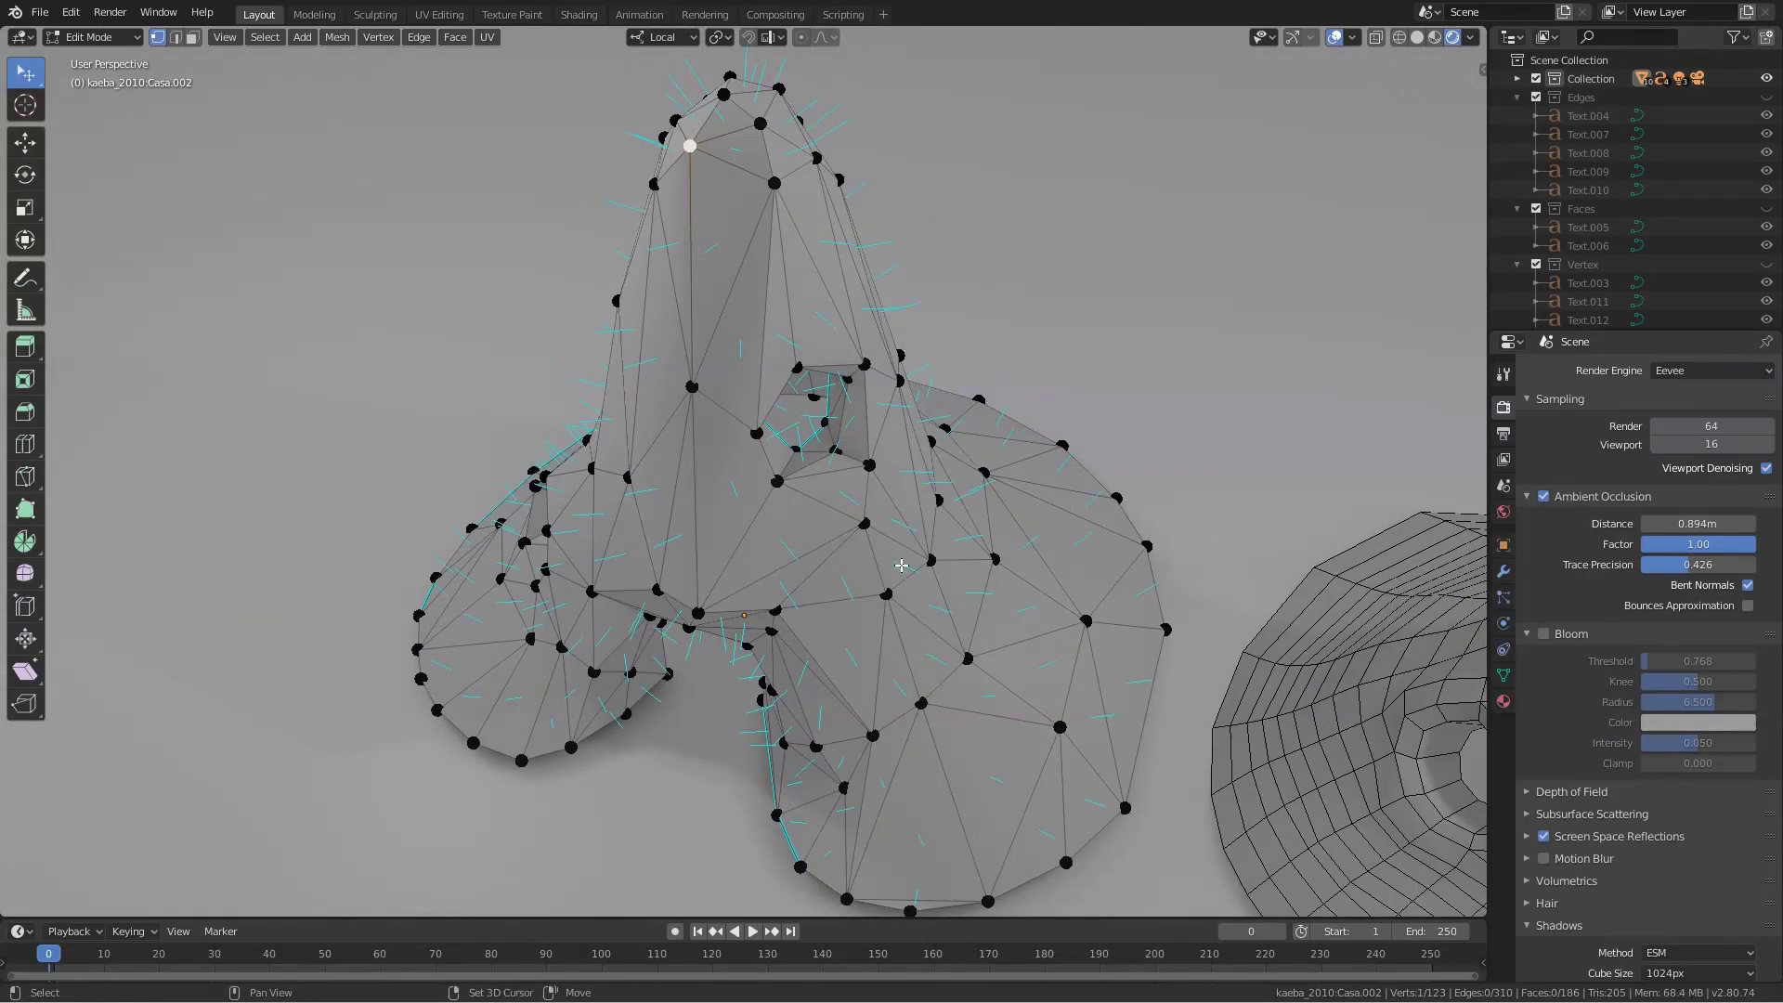
{"action": "scroll", "coordinate": [892, 566], "scroll_direction": "down", "scroll_amount": 2}
{"action": "scroll", "coordinate": [891, 566], "scroll_direction": "down", "scroll_amount": 3, "text": "shift"}
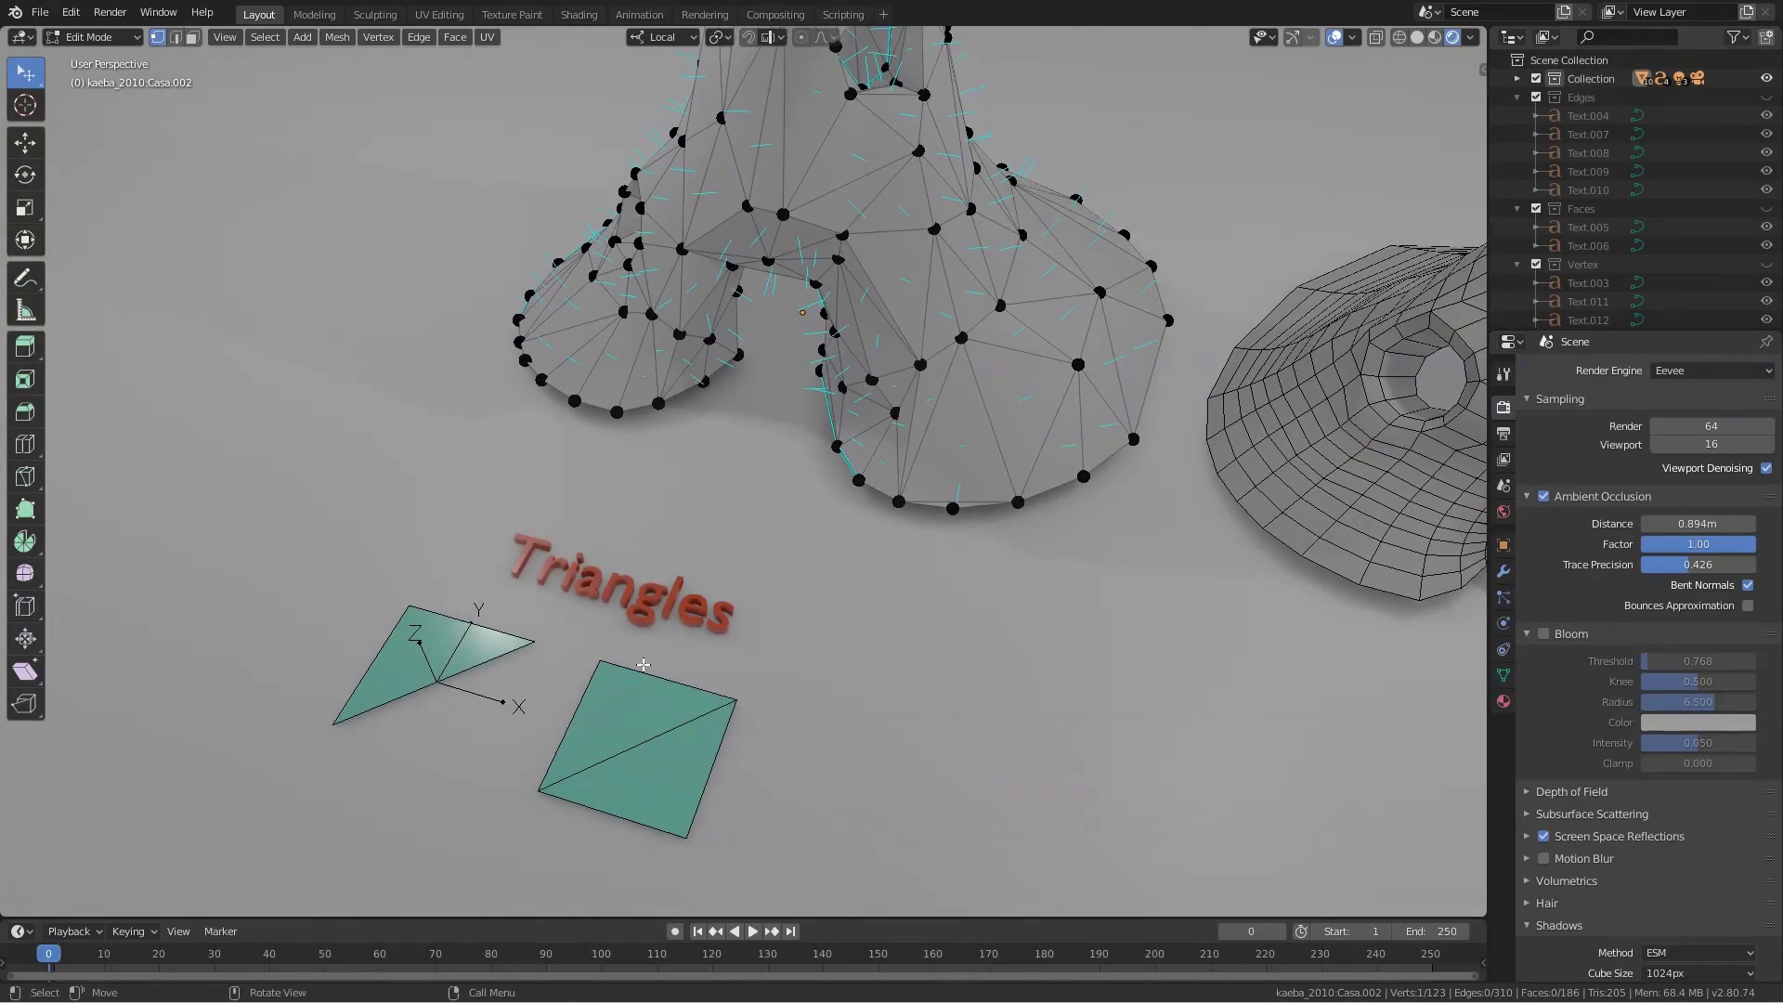
{"action": "key", "text": "Tab"}
- Put the quad plane under Triangles and the sculpture into Edit Mode together
{"action": "left_click", "coordinate": [636, 710]}
{"action": "key", "text": "Tab"}
{"action": "key", "text": "Tab"}
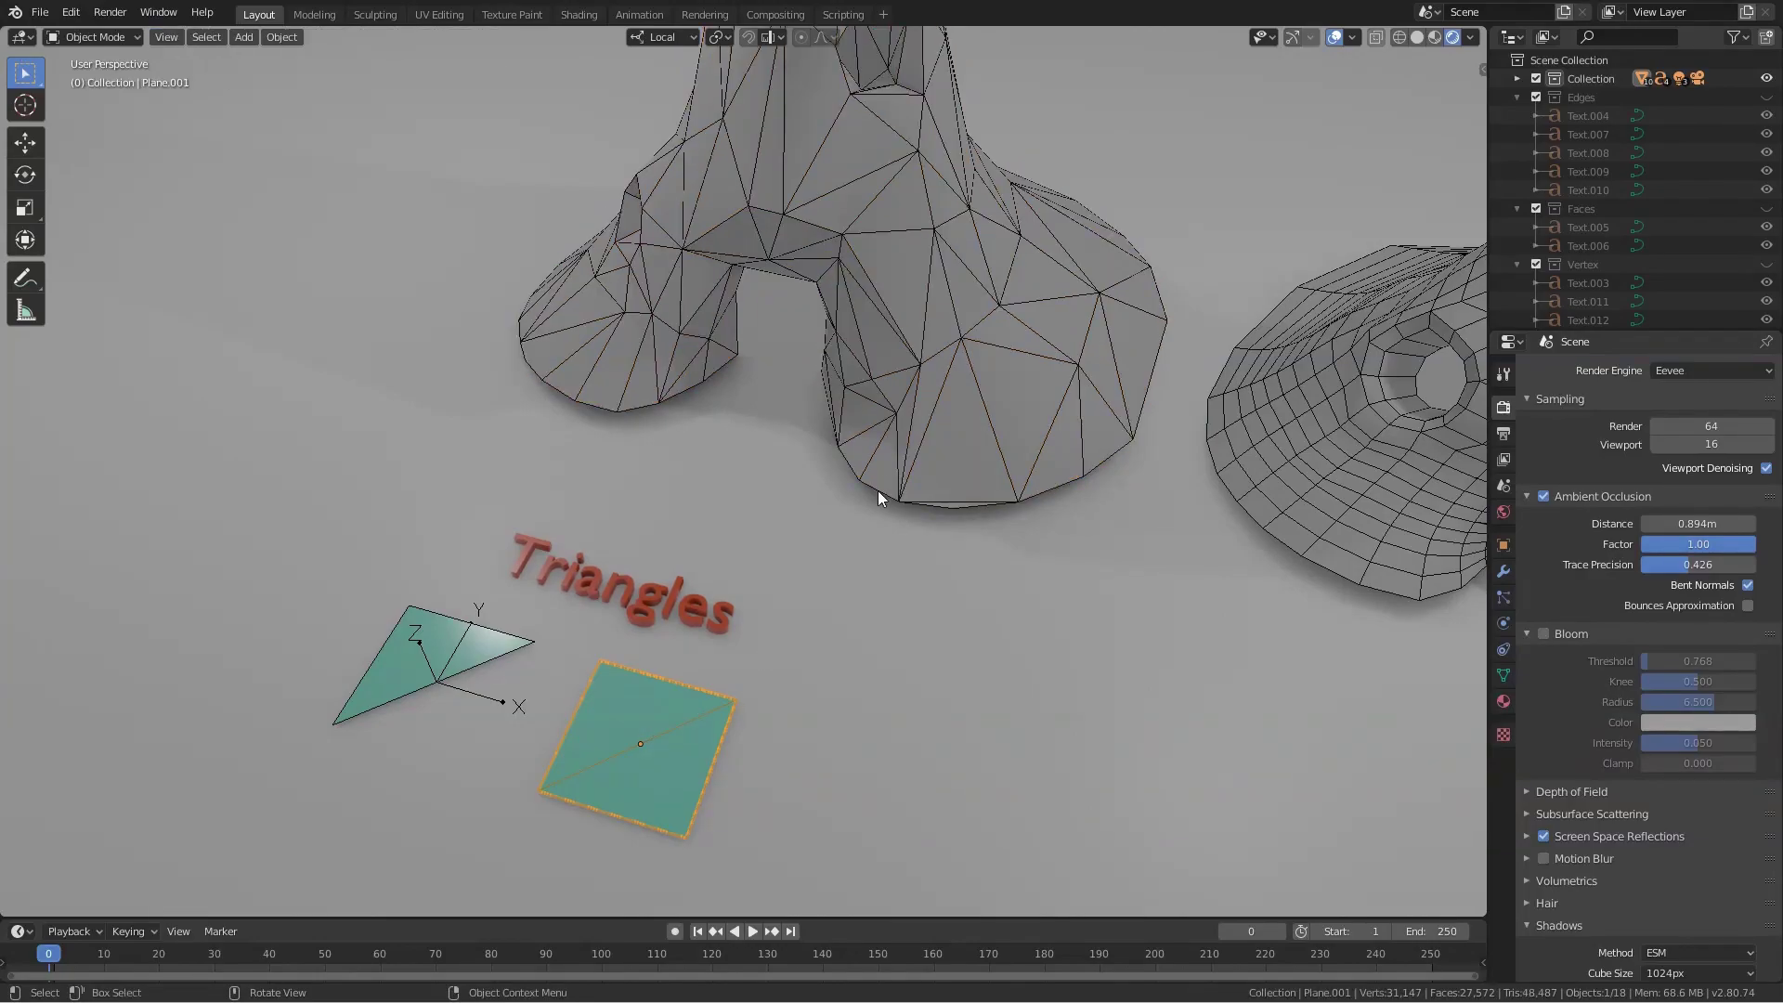
{"action": "left_click", "coordinate": [899, 461], "text": "shift"}
{"action": "key", "text": "Tab"}
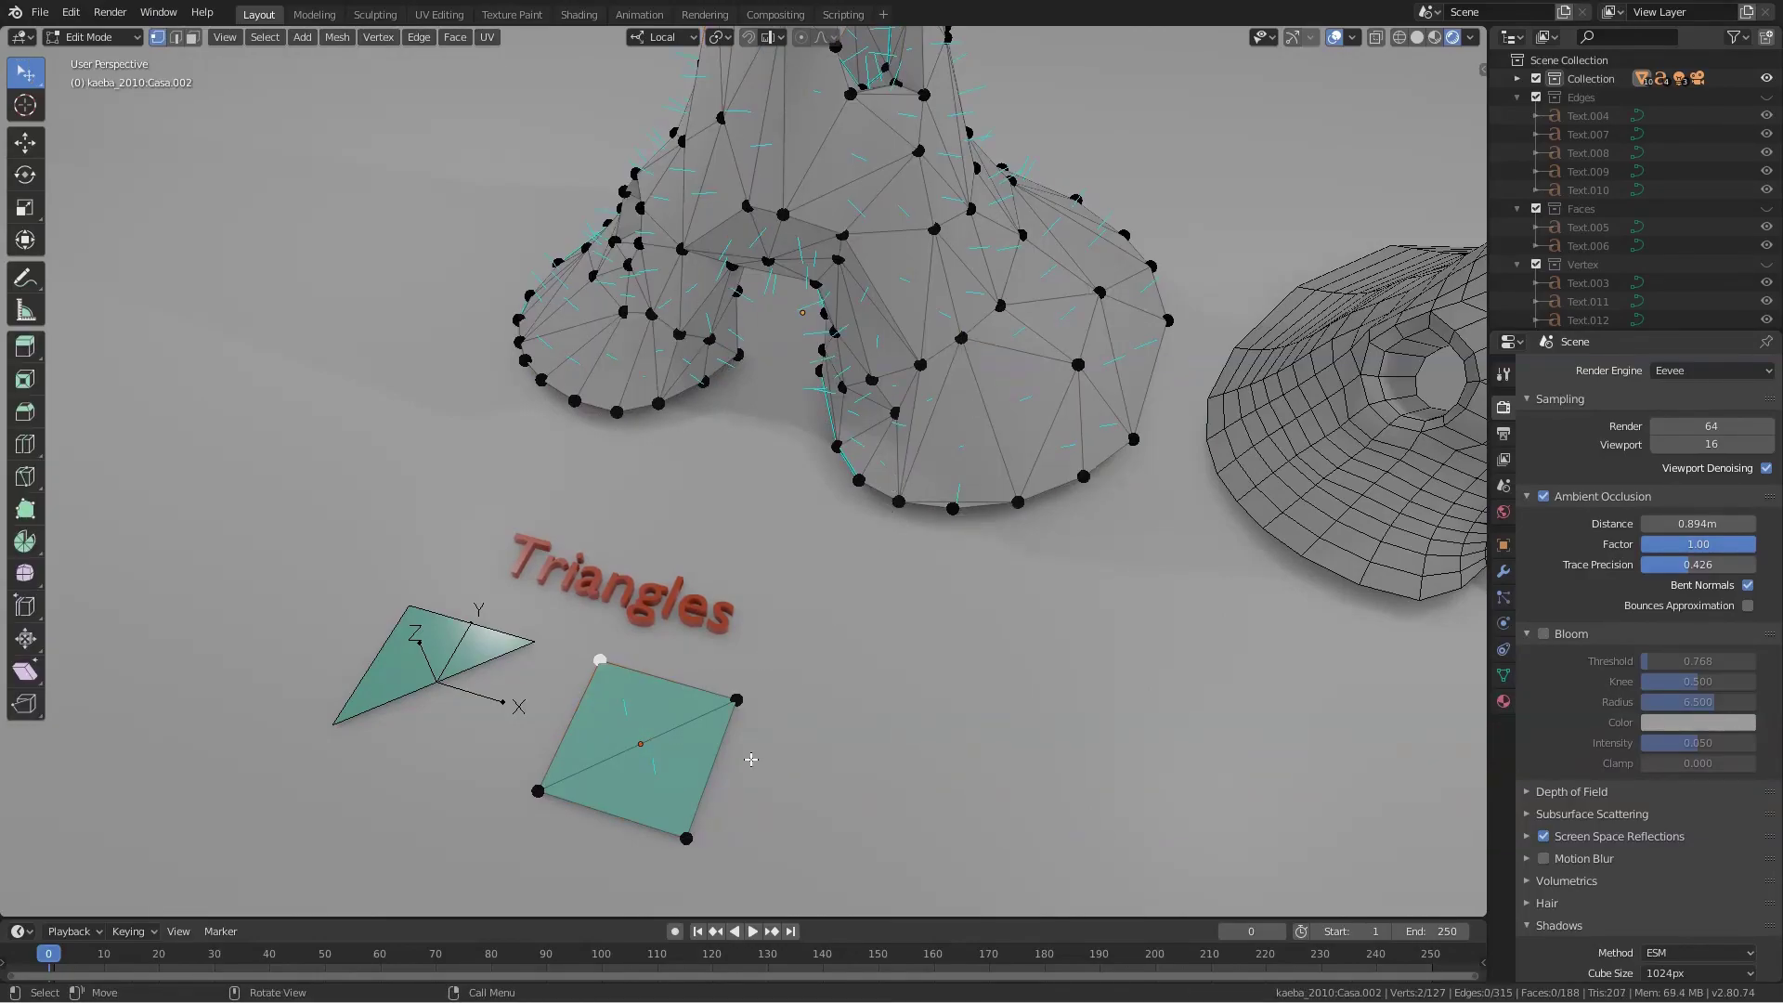
{"action": "mouse_move", "coordinate": [796, 560]}
{"action": "middle_mouse_down"}
{"action": "mouse_move", "coordinate": [857, 504]}
{"action": "mouse_move", "coordinate": [838, 617]}
{"action": "middle_mouse_up"}
{"action": "key", "text": "Tab"}
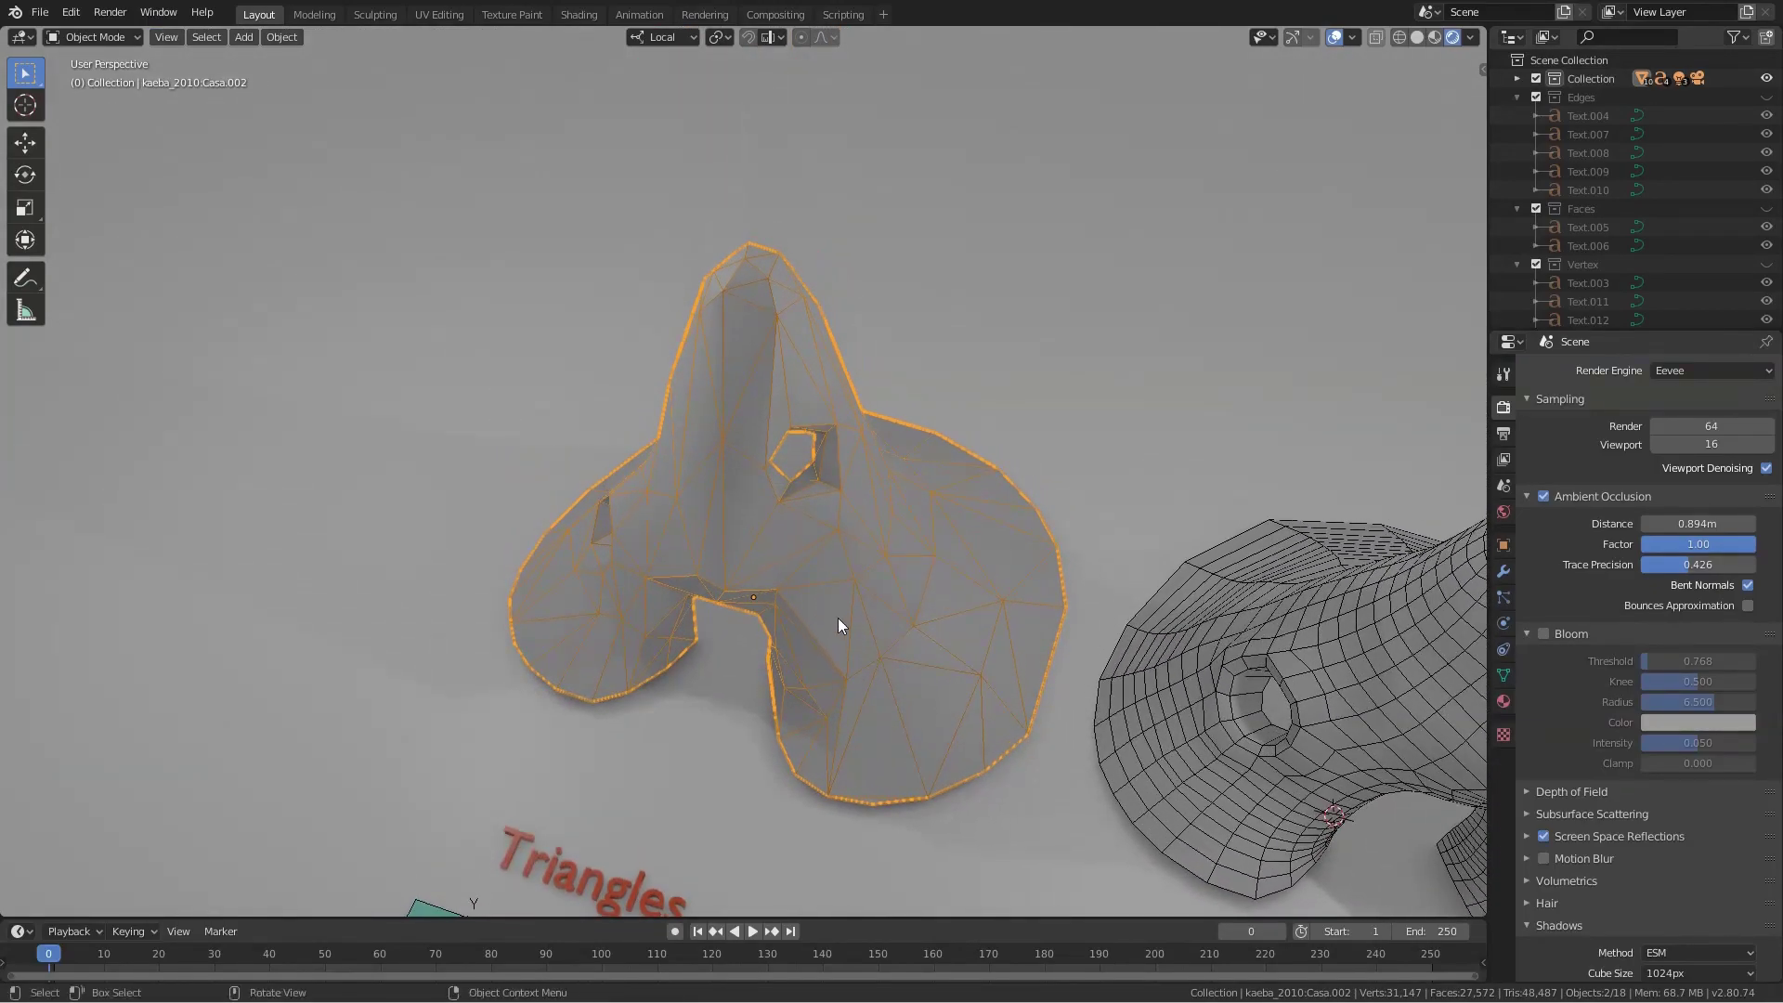
{"action": "scroll", "coordinate": [838, 616], "scroll_direction": "up", "scroll_amount": 3}
{"action": "middle_click_drag", "start_coordinate": [966, 656], "coordinate": [979, 712]}
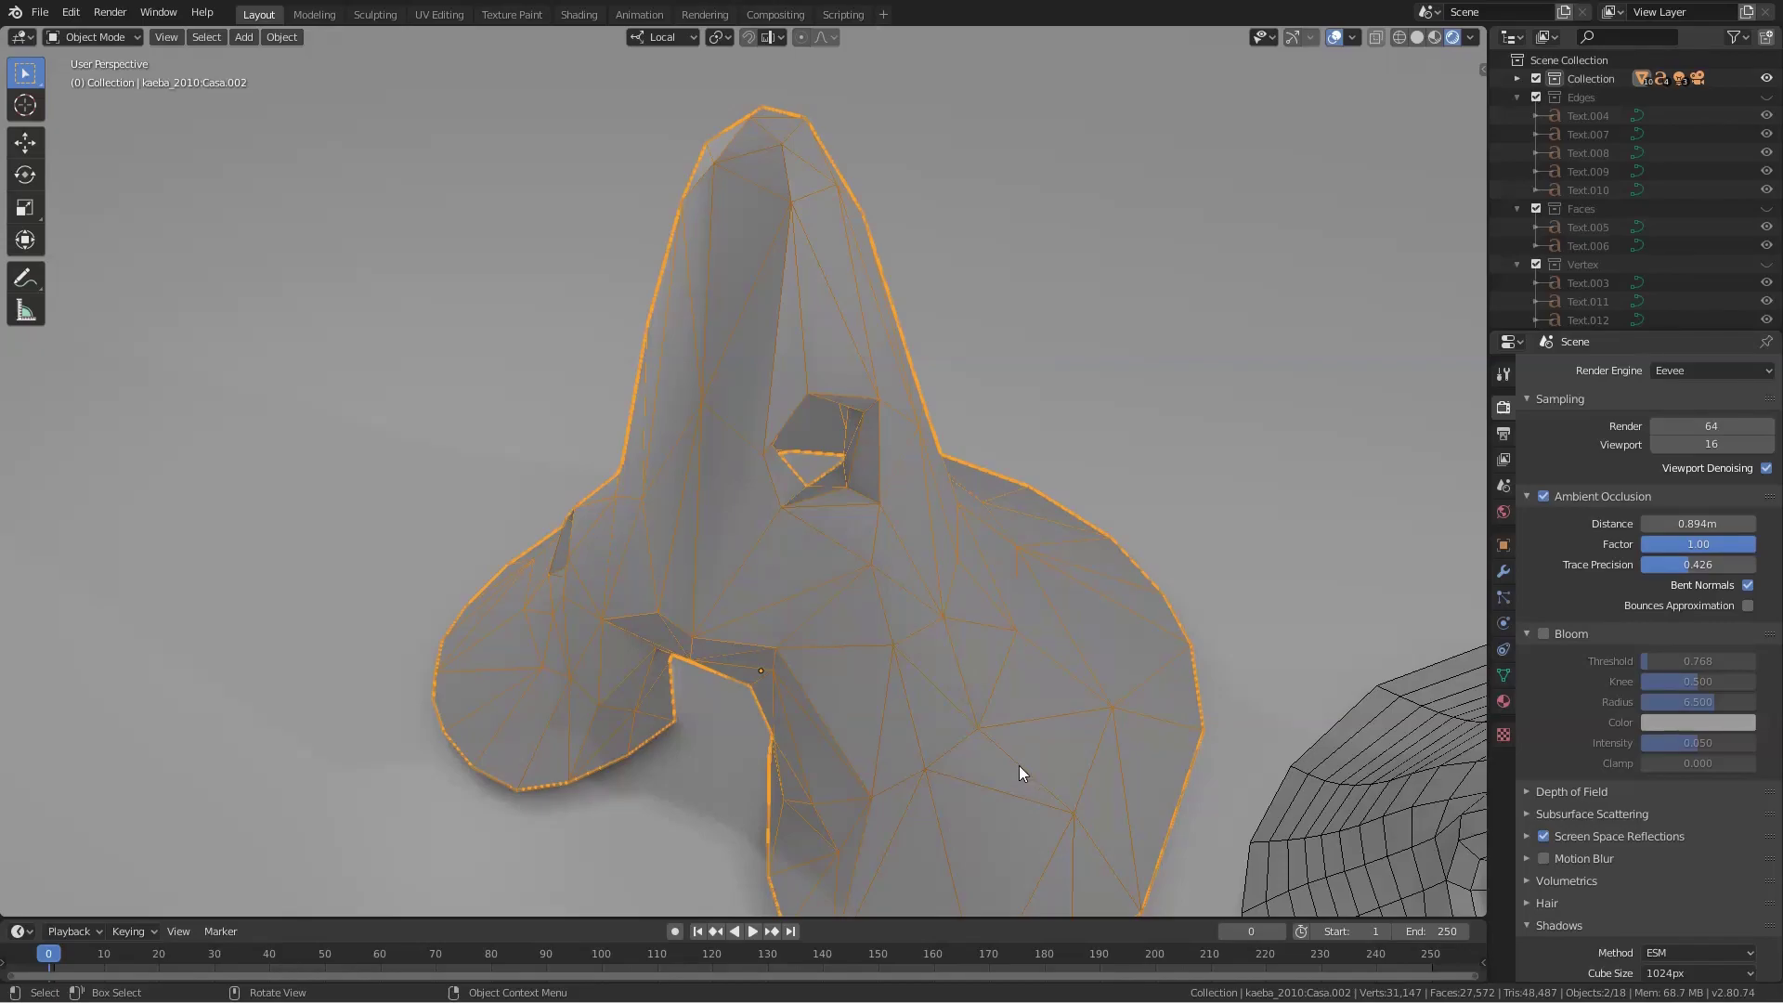
- In edge select mode, pick the edge shared by two triangles, then return to object mode
{"action": "key", "text": "Tab"}
{"action": "scroll", "coordinate": [976, 687], "scroll_direction": "up", "scroll_amount": 3}
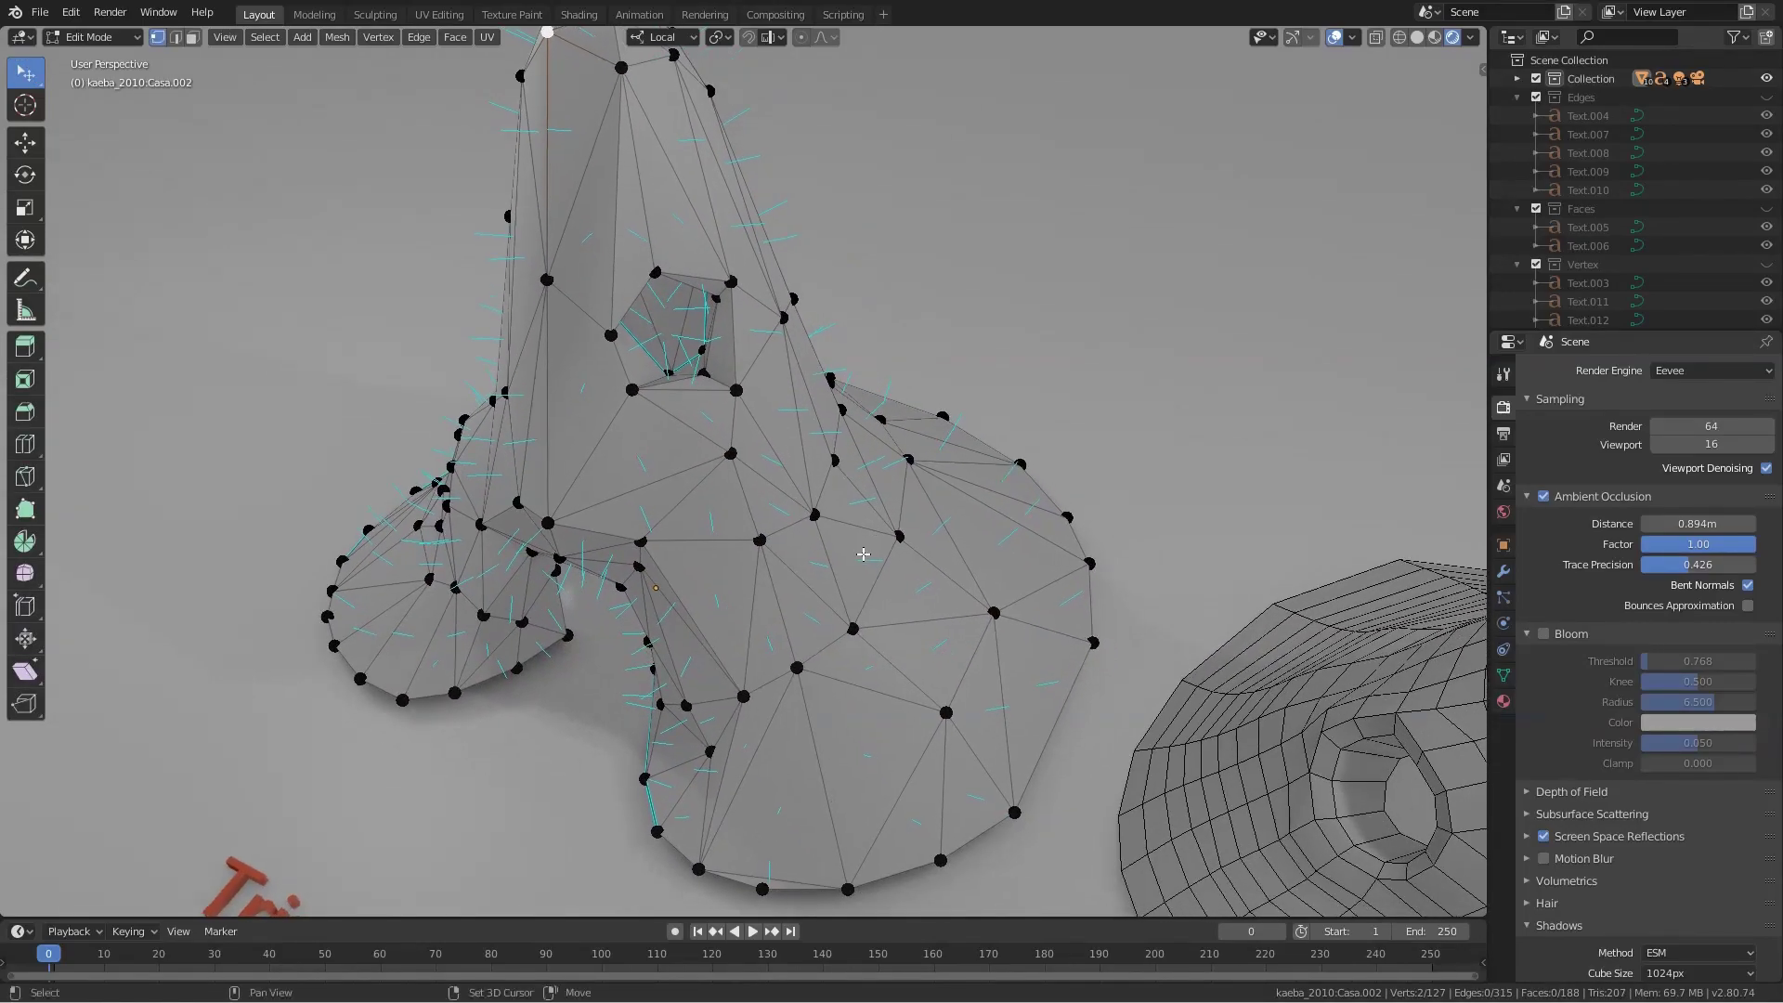
{"action": "middle_click_drag", "start_coordinate": [997, 717], "coordinate": [731, 507]}
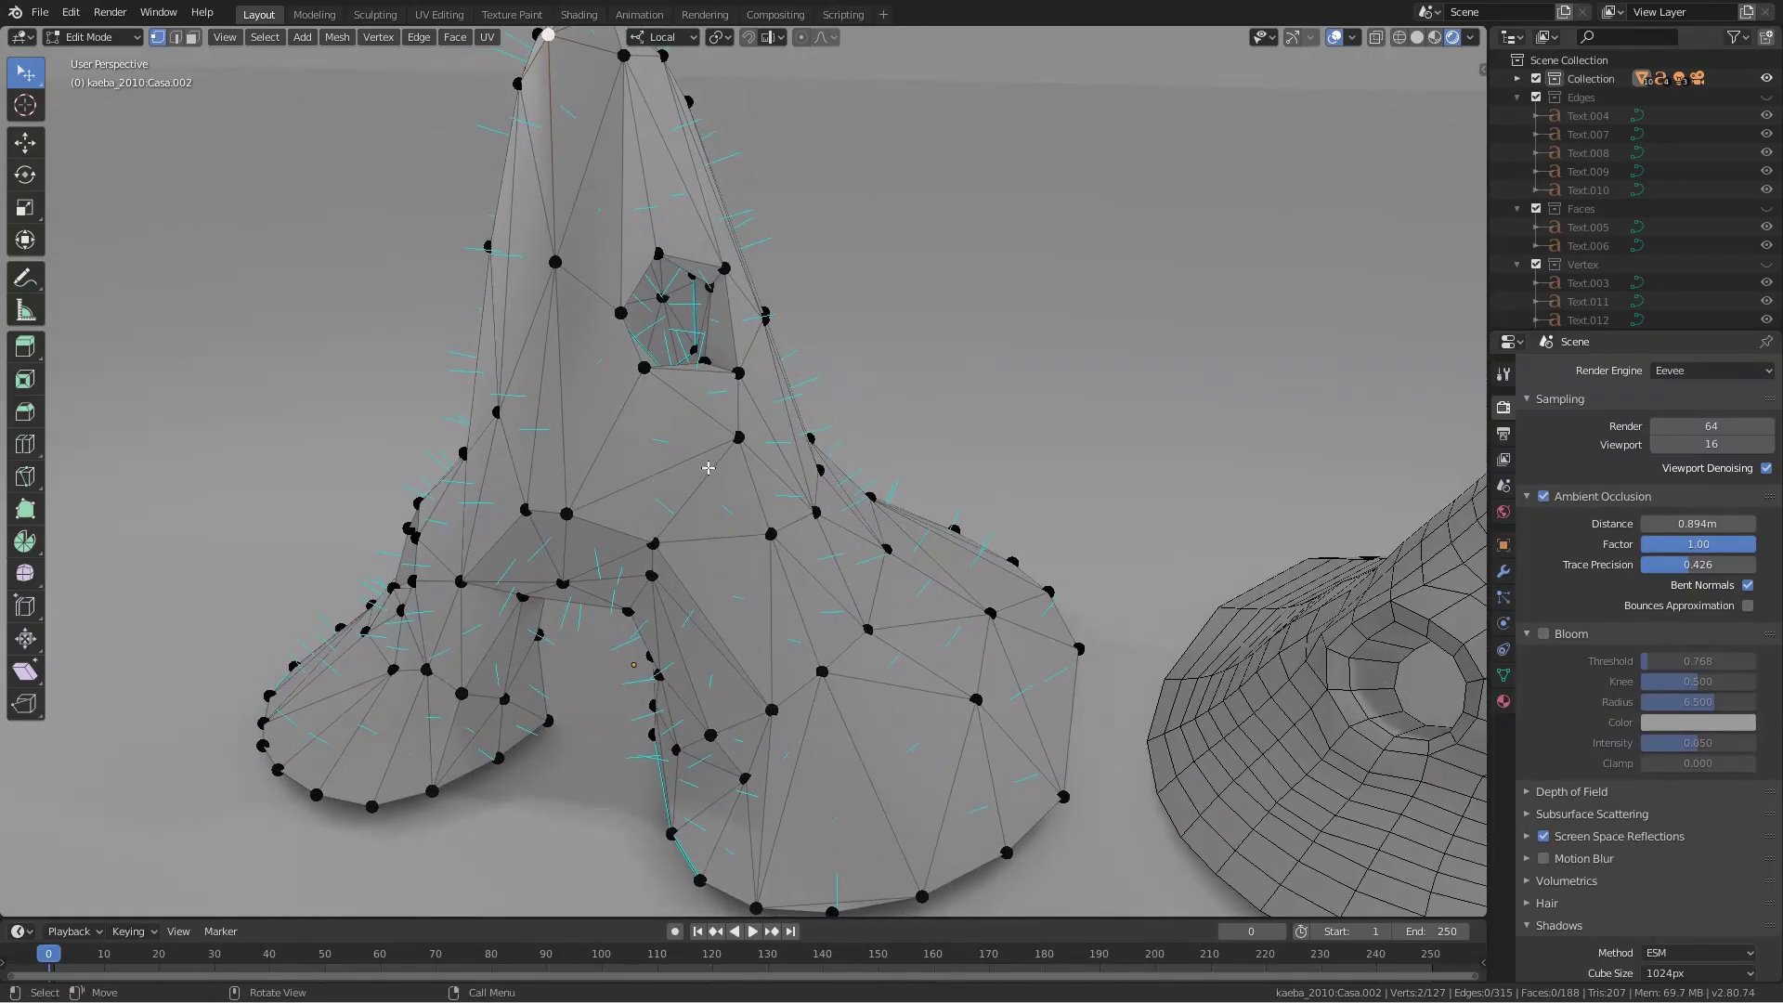
{"action": "key", "text": "2"}
{"action": "left_click", "coordinate": [748, 494]}
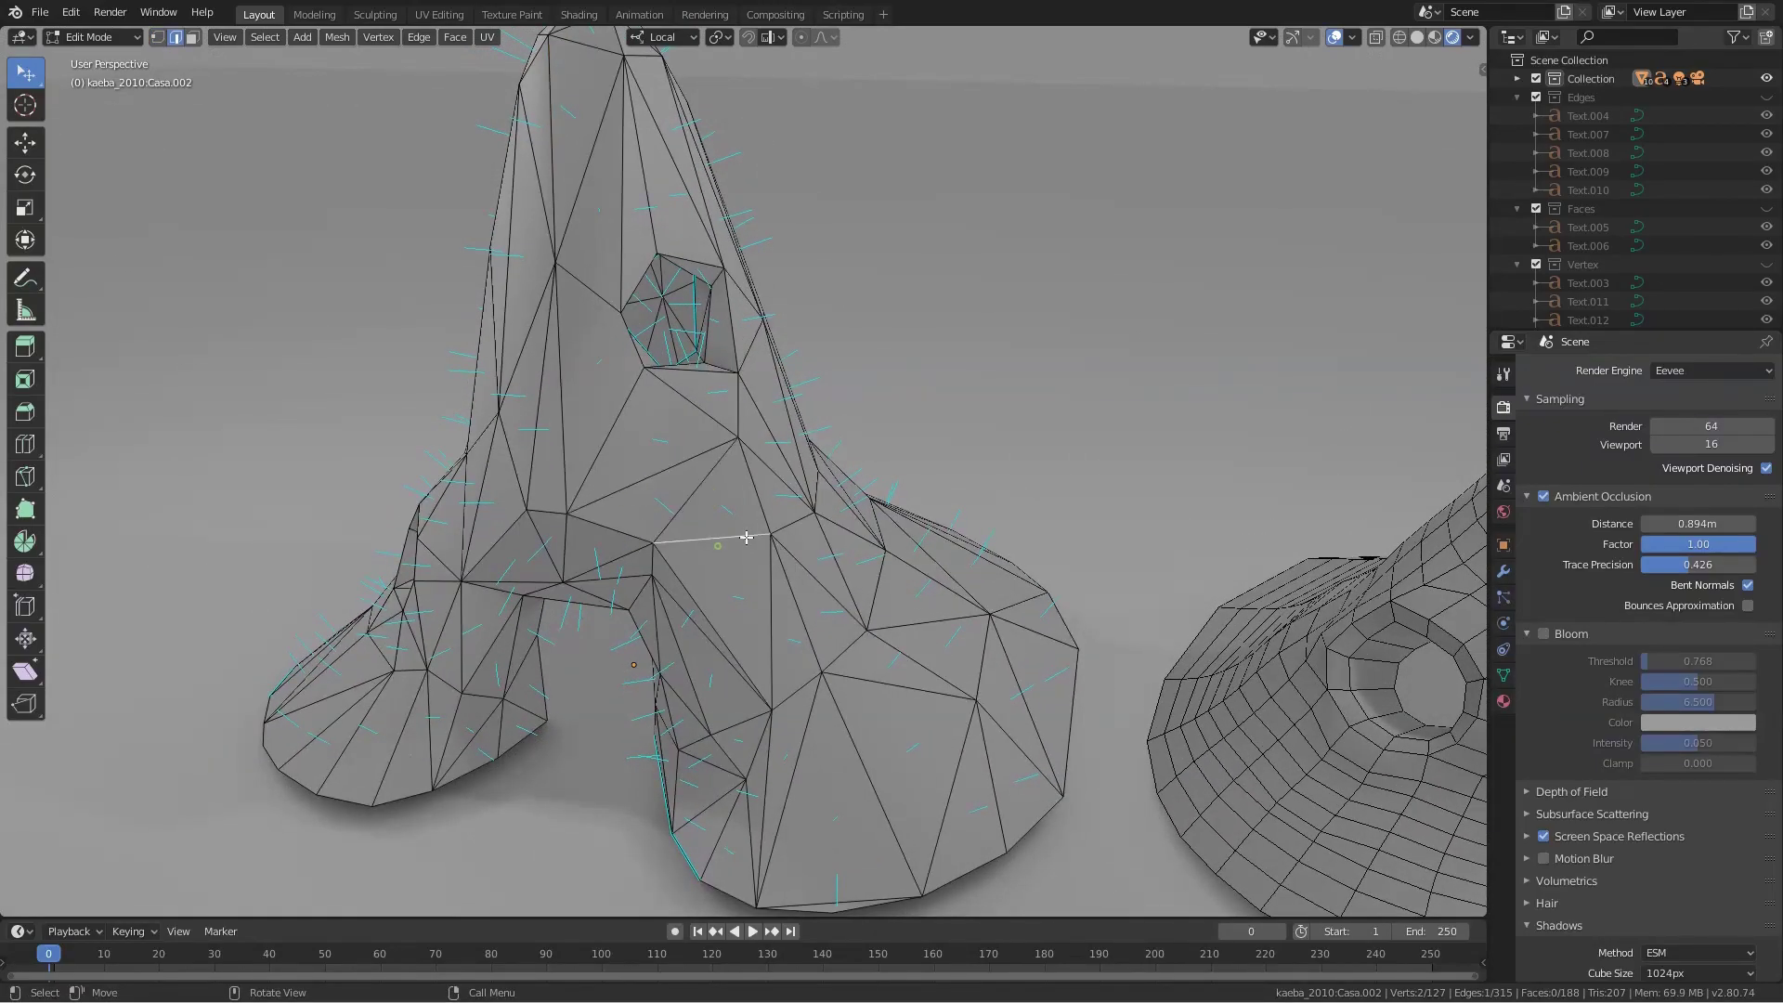
{"action": "key", "text": "Tab"}
{"action": "left_click", "coordinate": [1223, 706]}
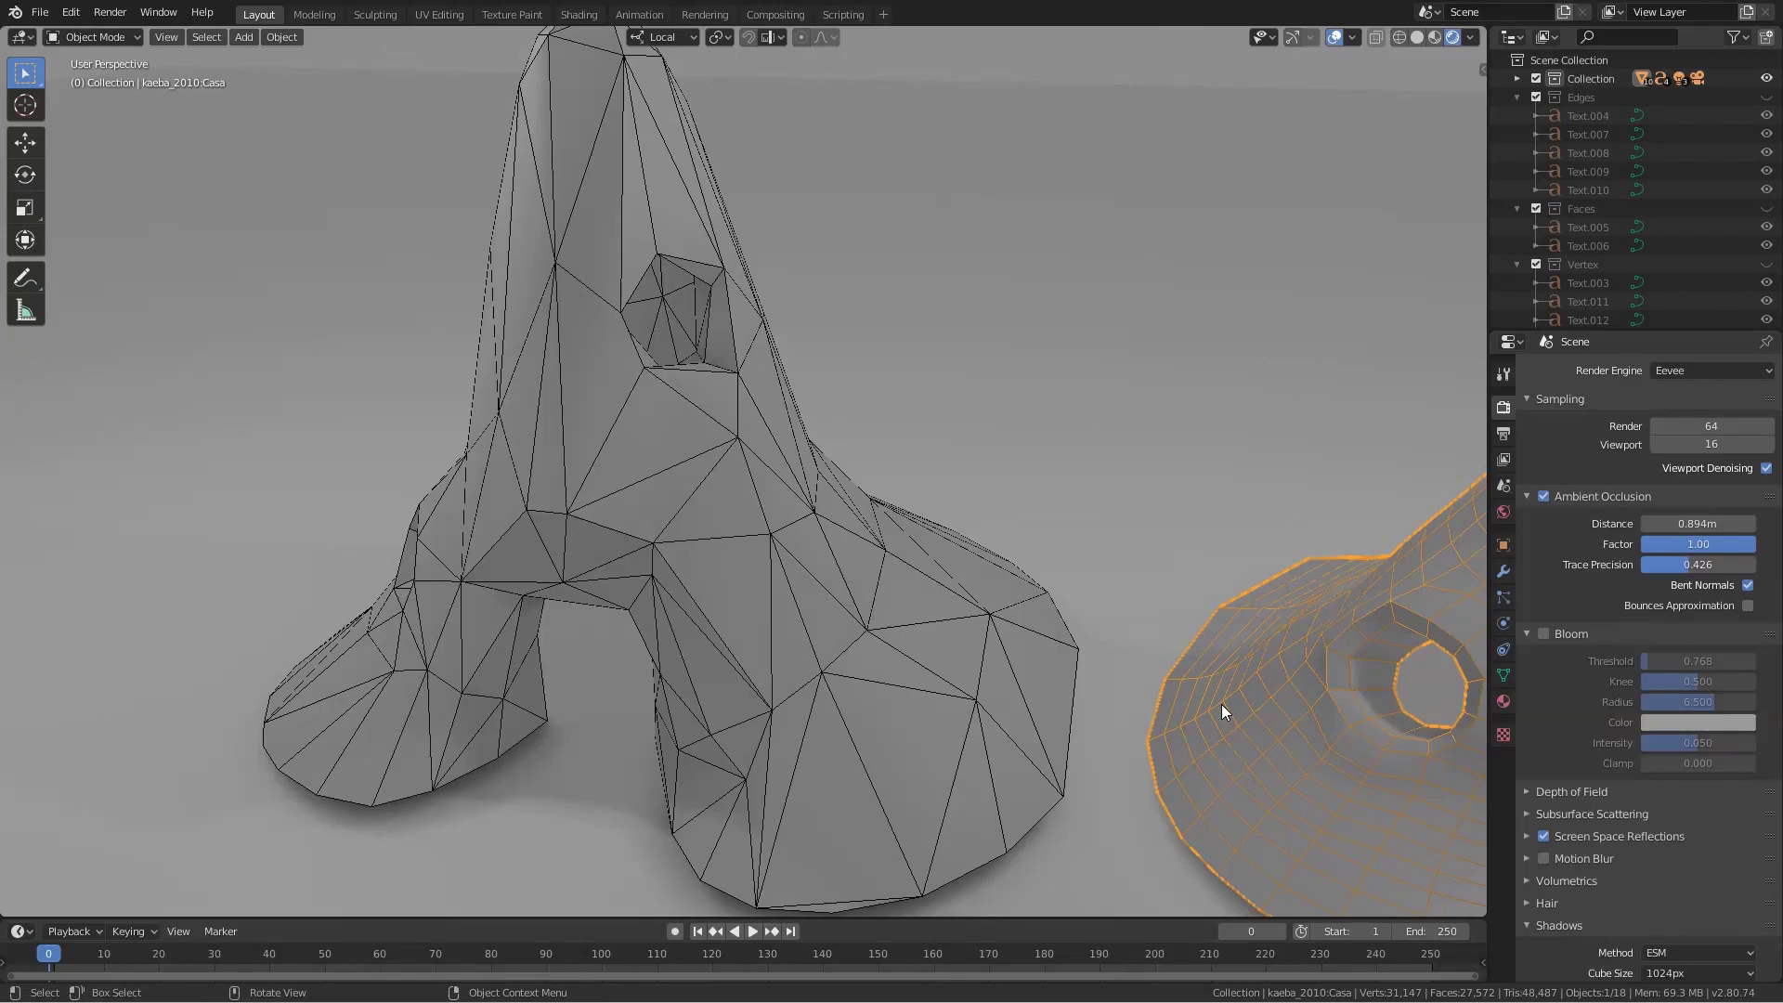
- Put the quad sculpture in Edit Mode with nothing selected and face select mode active
{"action": "mouse_move", "coordinate": [1267, 693]}
{"action": "middle_mouse_down"}
{"action": "mouse_move", "coordinate": [984, 624]}
{"action": "mouse_move", "coordinate": [1035, 616]}
{"action": "middle_mouse_up"}
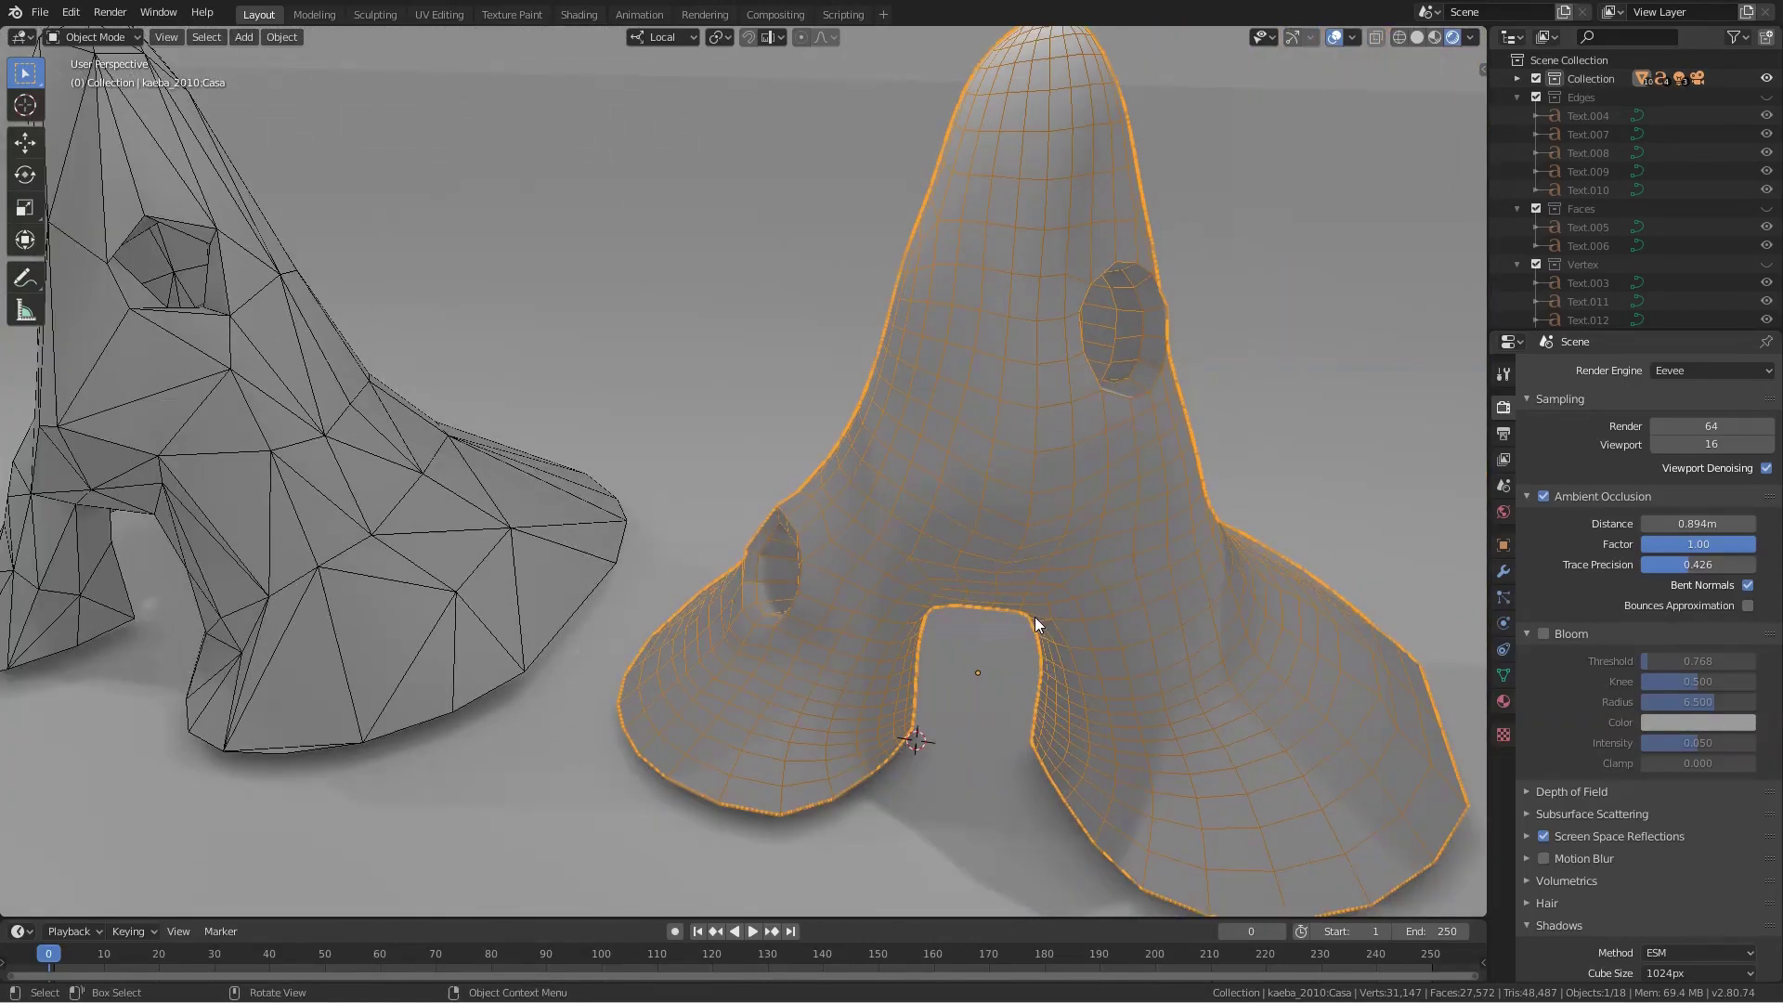
{"action": "key", "text": "Tab"}
{"action": "key", "text": "Tab"}
{"action": "key", "text": "Tab"}
{"action": "key", "text": "alt+a"}
{"action": "scroll", "coordinate": [1096, 483], "scroll_direction": "up", "scroll_amount": 3}
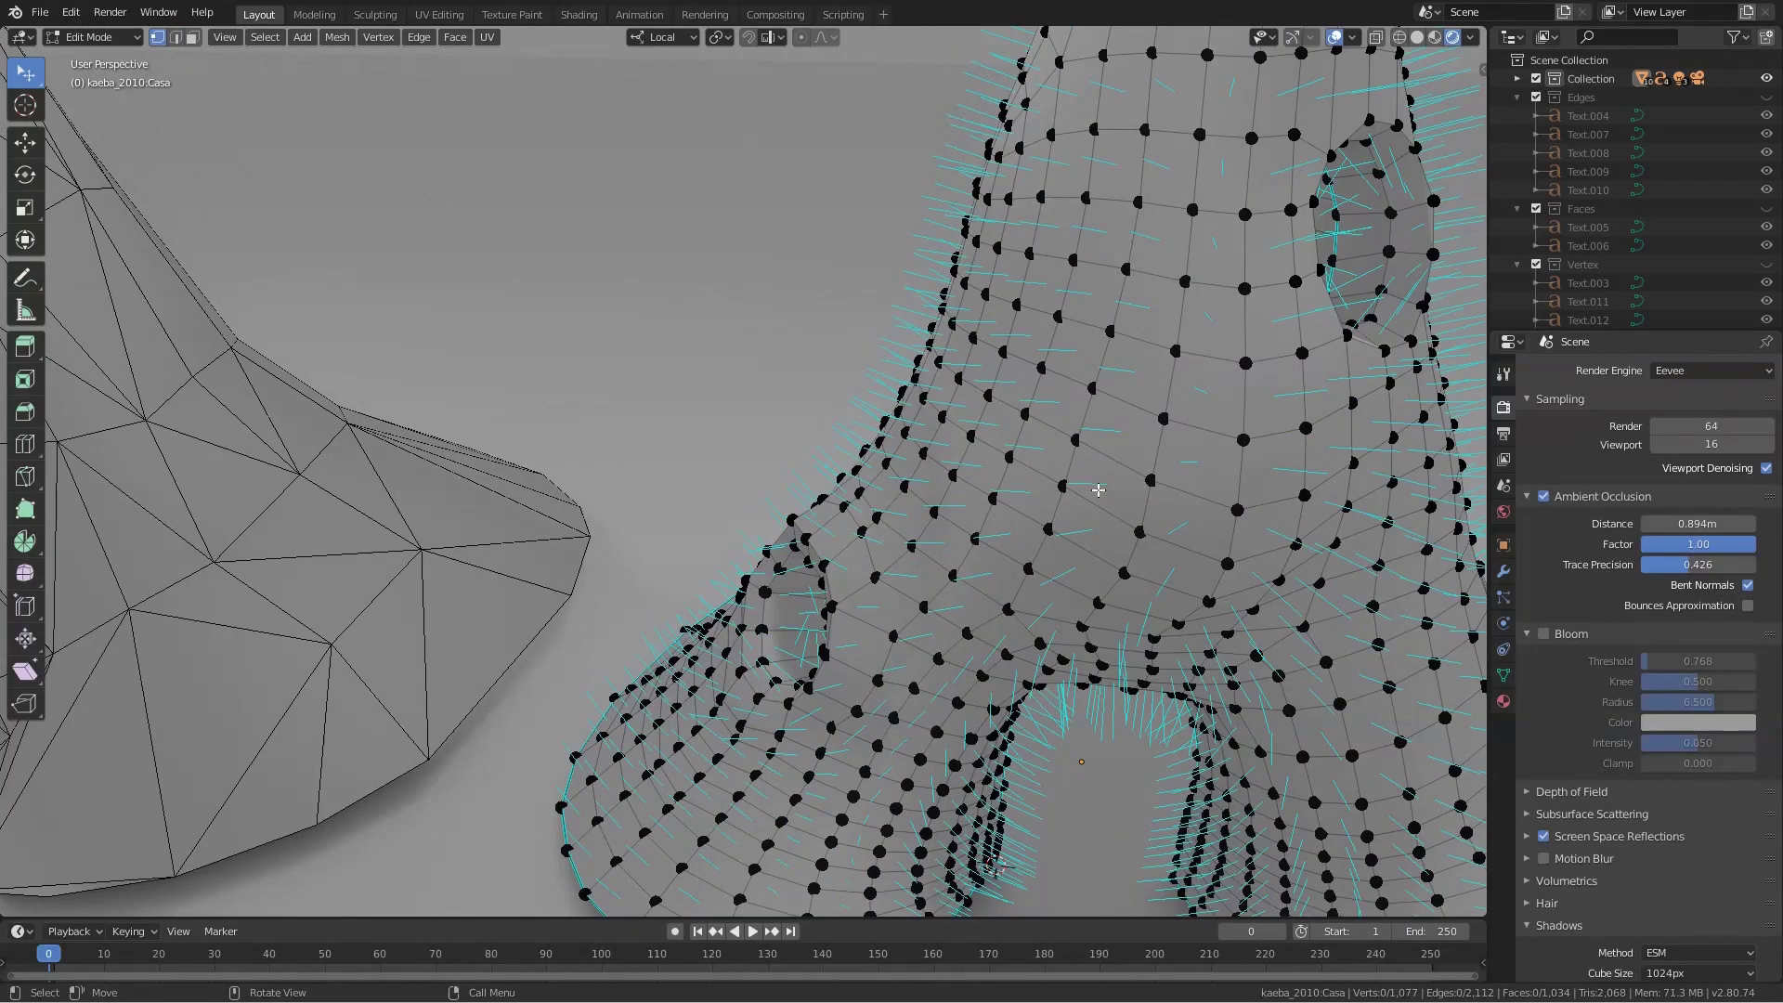
{"action": "scroll", "coordinate": [1096, 483], "scroll_direction": "up", "scroll_amount": 1}
{"action": "middle_click_drag", "start_coordinate": [1096, 483], "coordinate": [1012, 489]}
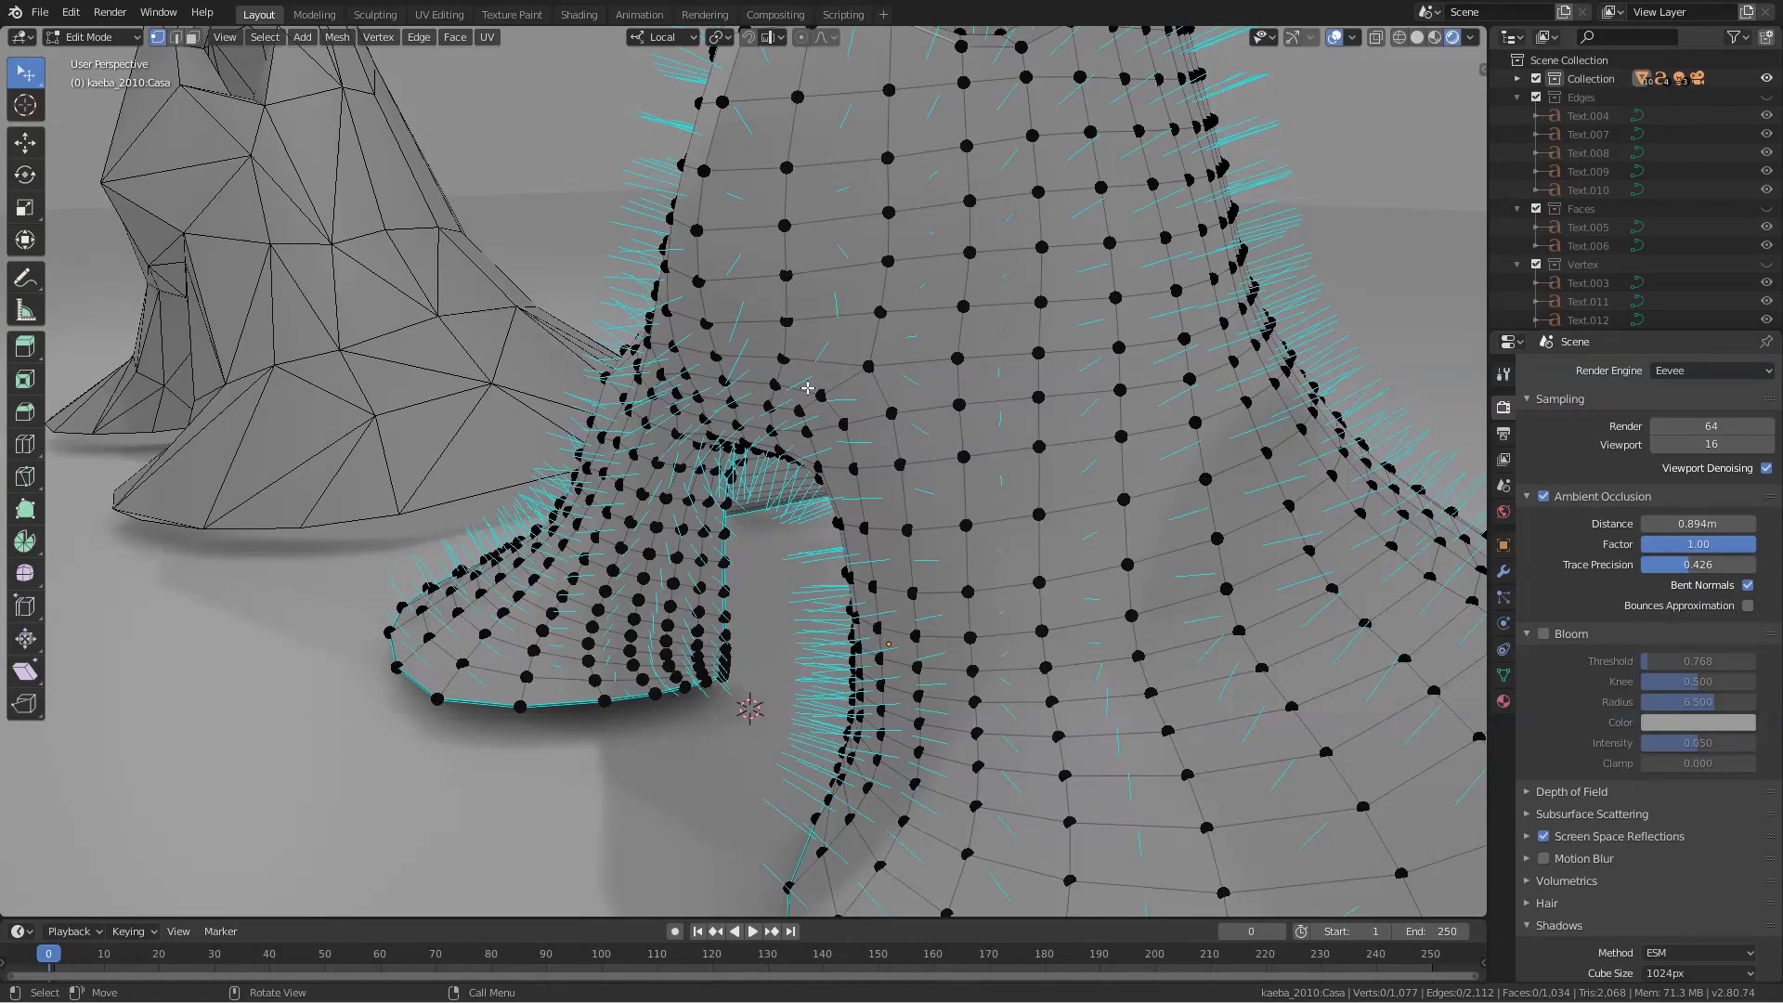
{"action": "key", "text": "3"}
- Select a continuous strip of faces from beside the arch down to the base
{"action": "left_click", "coordinate": [822, 423]}
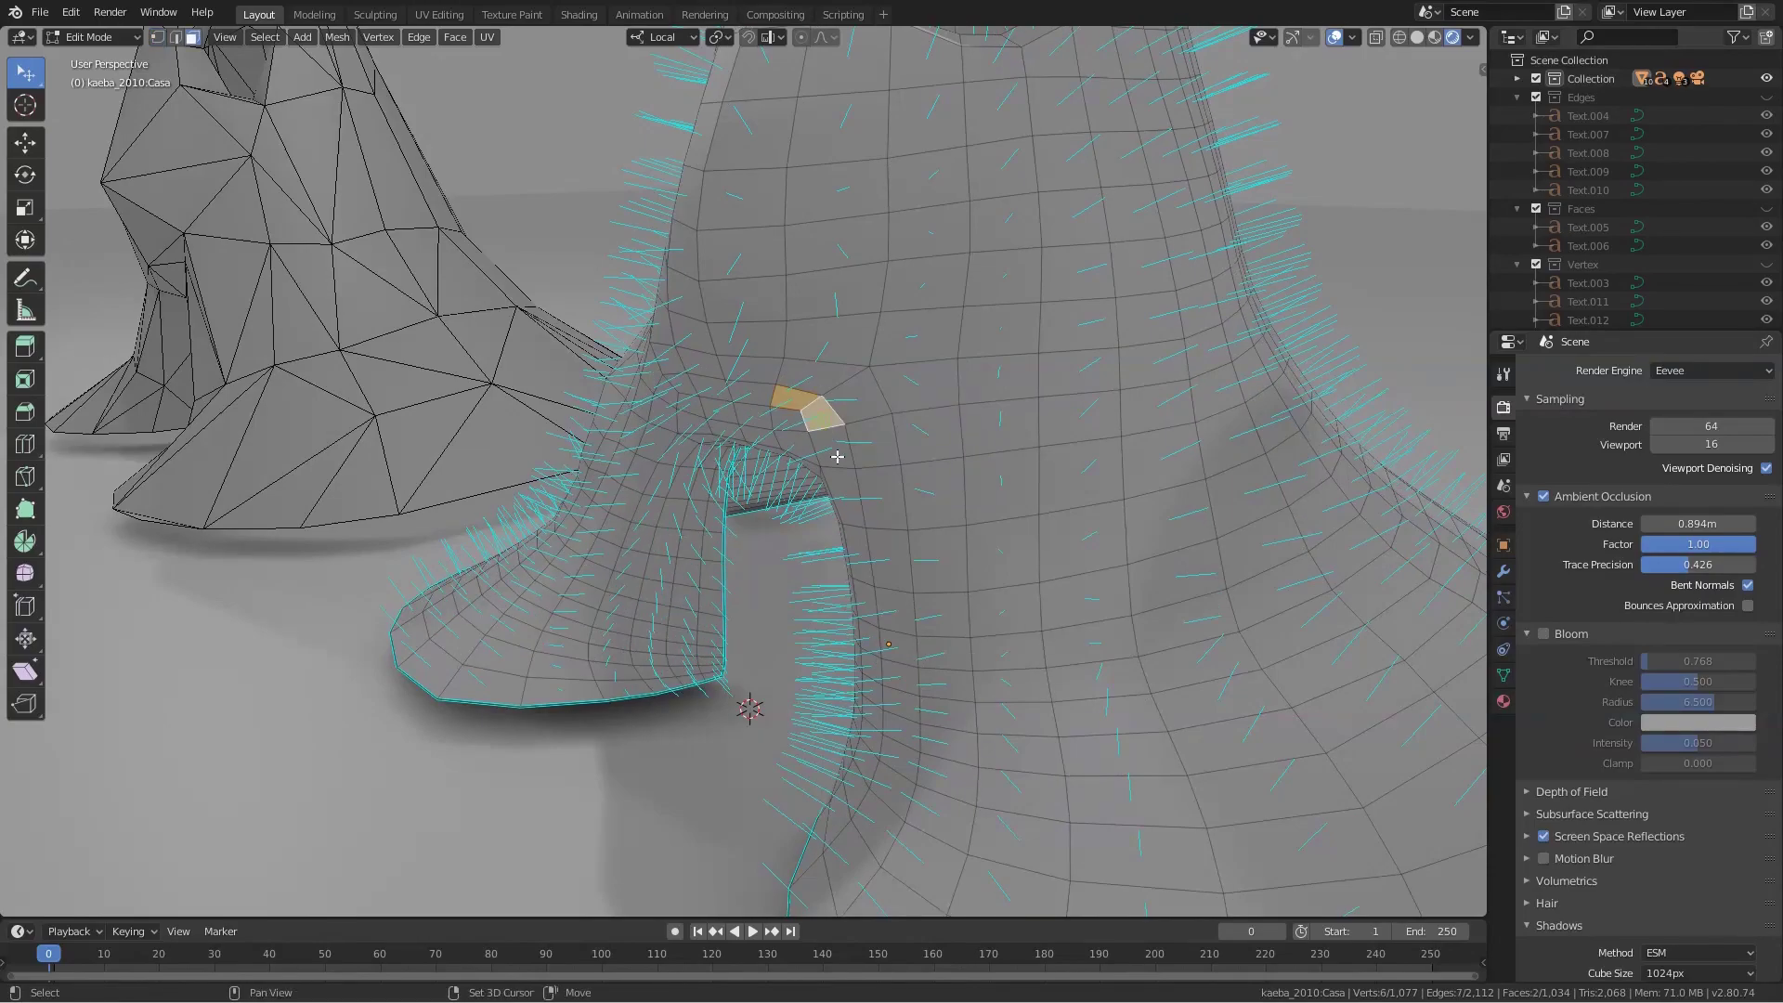
{"action": "left_click", "coordinate": [831, 455], "text": "shift"}
{"action": "left_click", "coordinate": [848, 496], "text": "shift"}
{"action": "left_click", "coordinate": [859, 555], "text": "shift"}
{"action": "left_click", "coordinate": [876, 613], "text": "shift"}
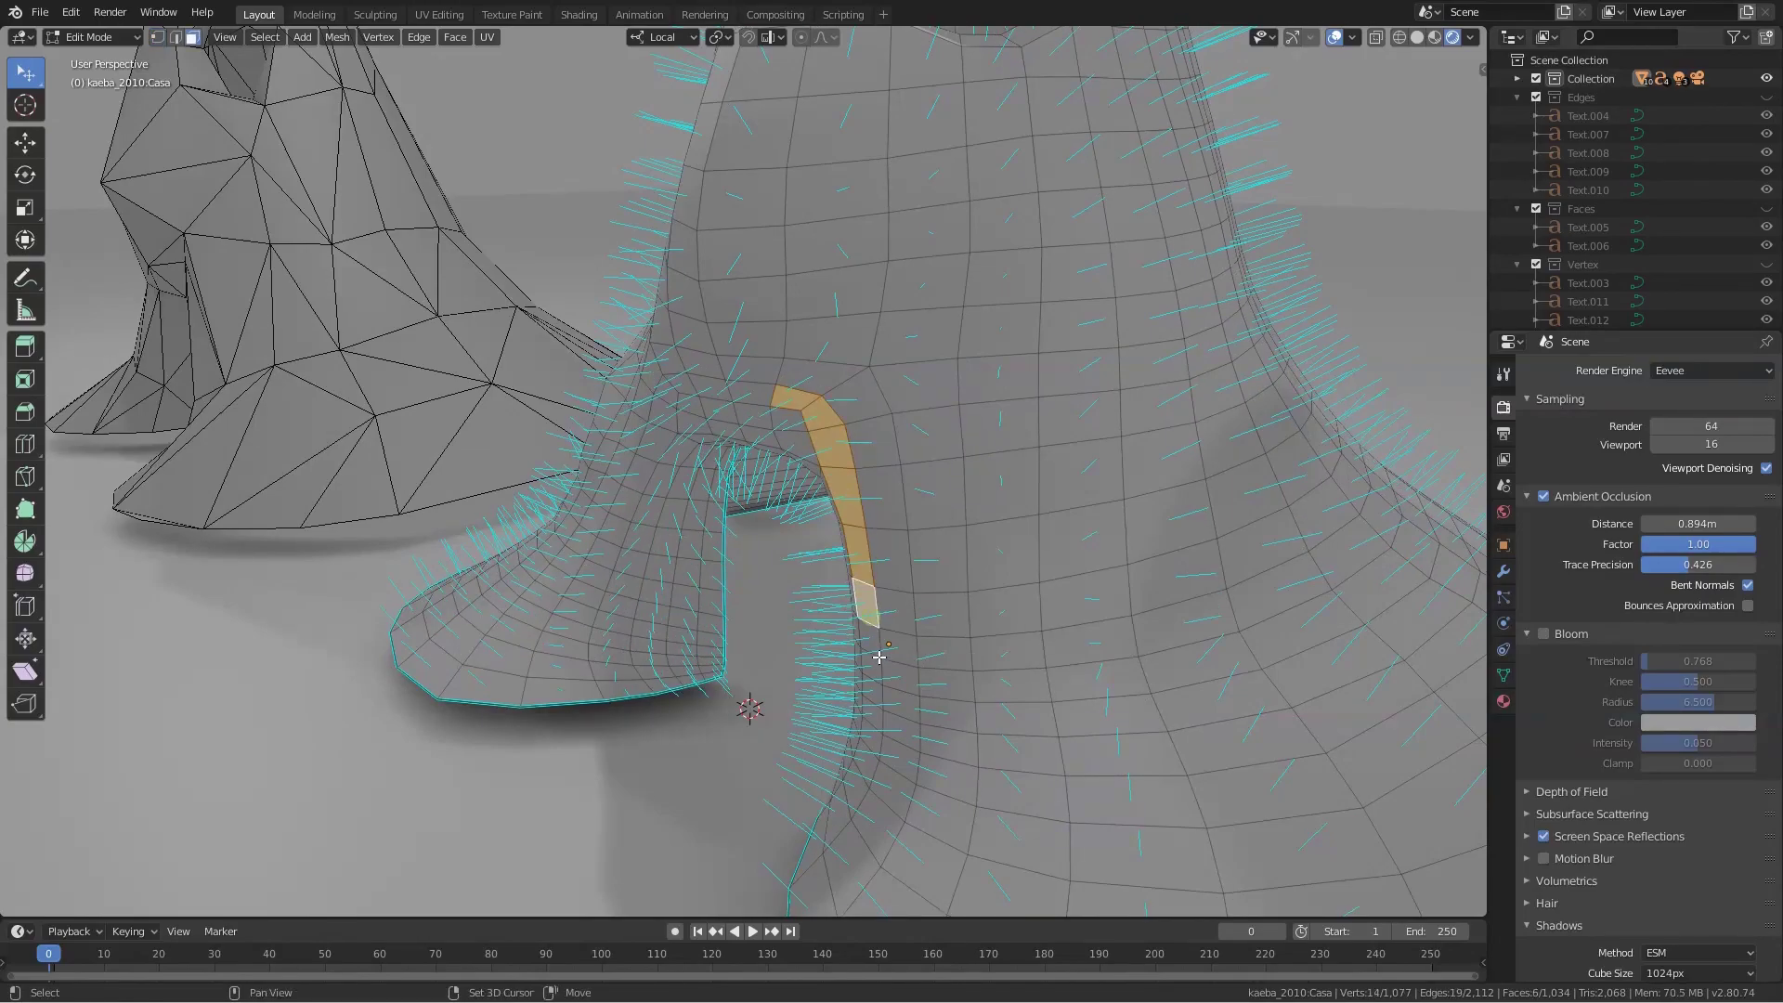
{"action": "left_click", "coordinate": [875, 649], "text": "shift"}
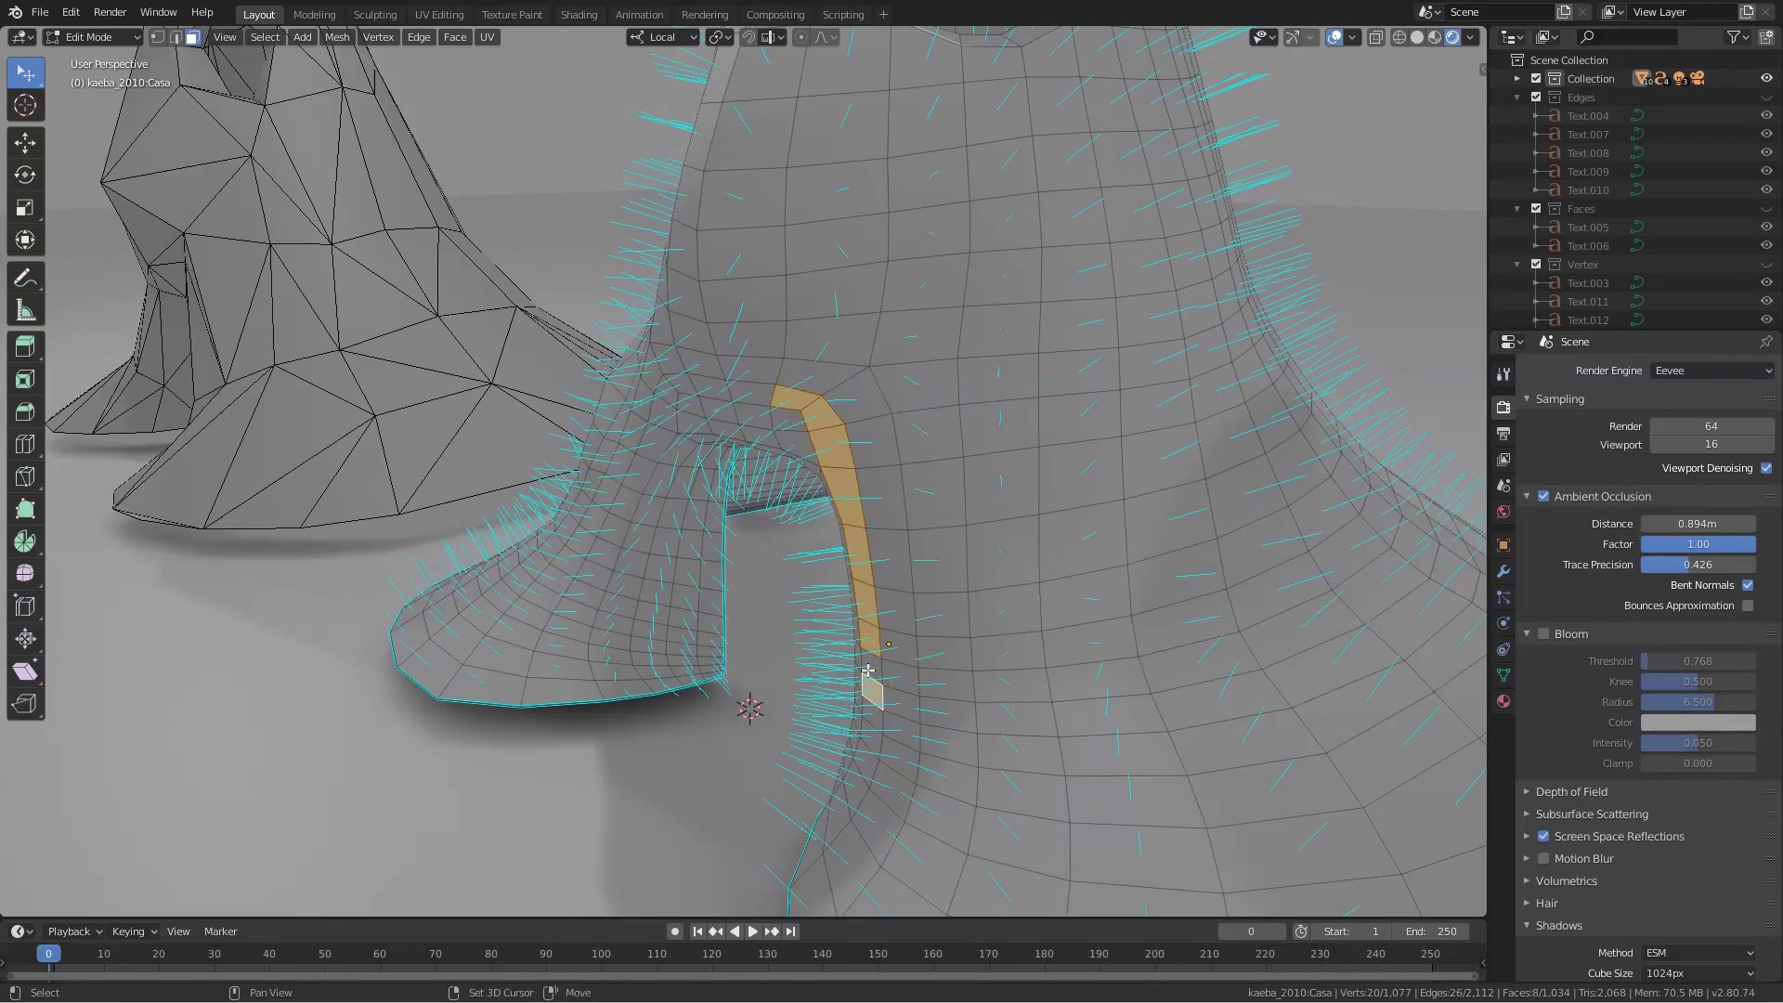
{"action": "left_click", "coordinate": [875, 689], "text": "shift"}
{"action": "middle_click_drag", "start_coordinate": [960, 714], "coordinate": [995, 708]}
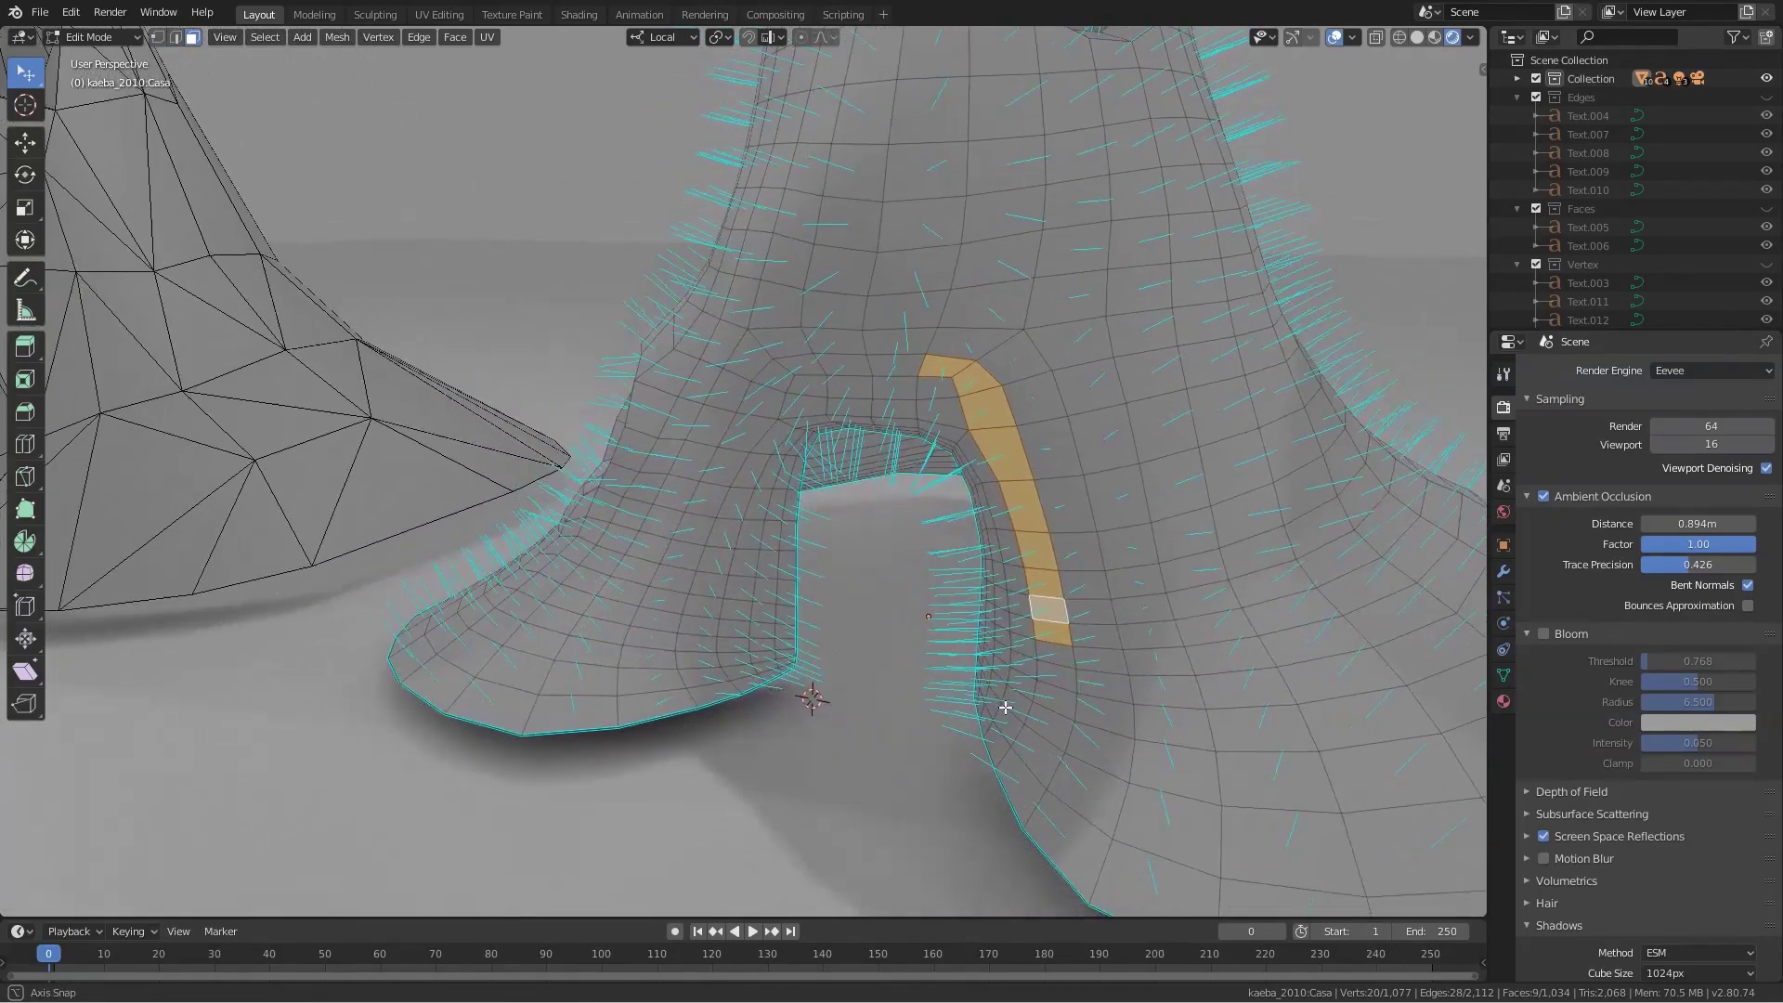
{"action": "left_click", "coordinate": [1054, 658], "text": "shift"}
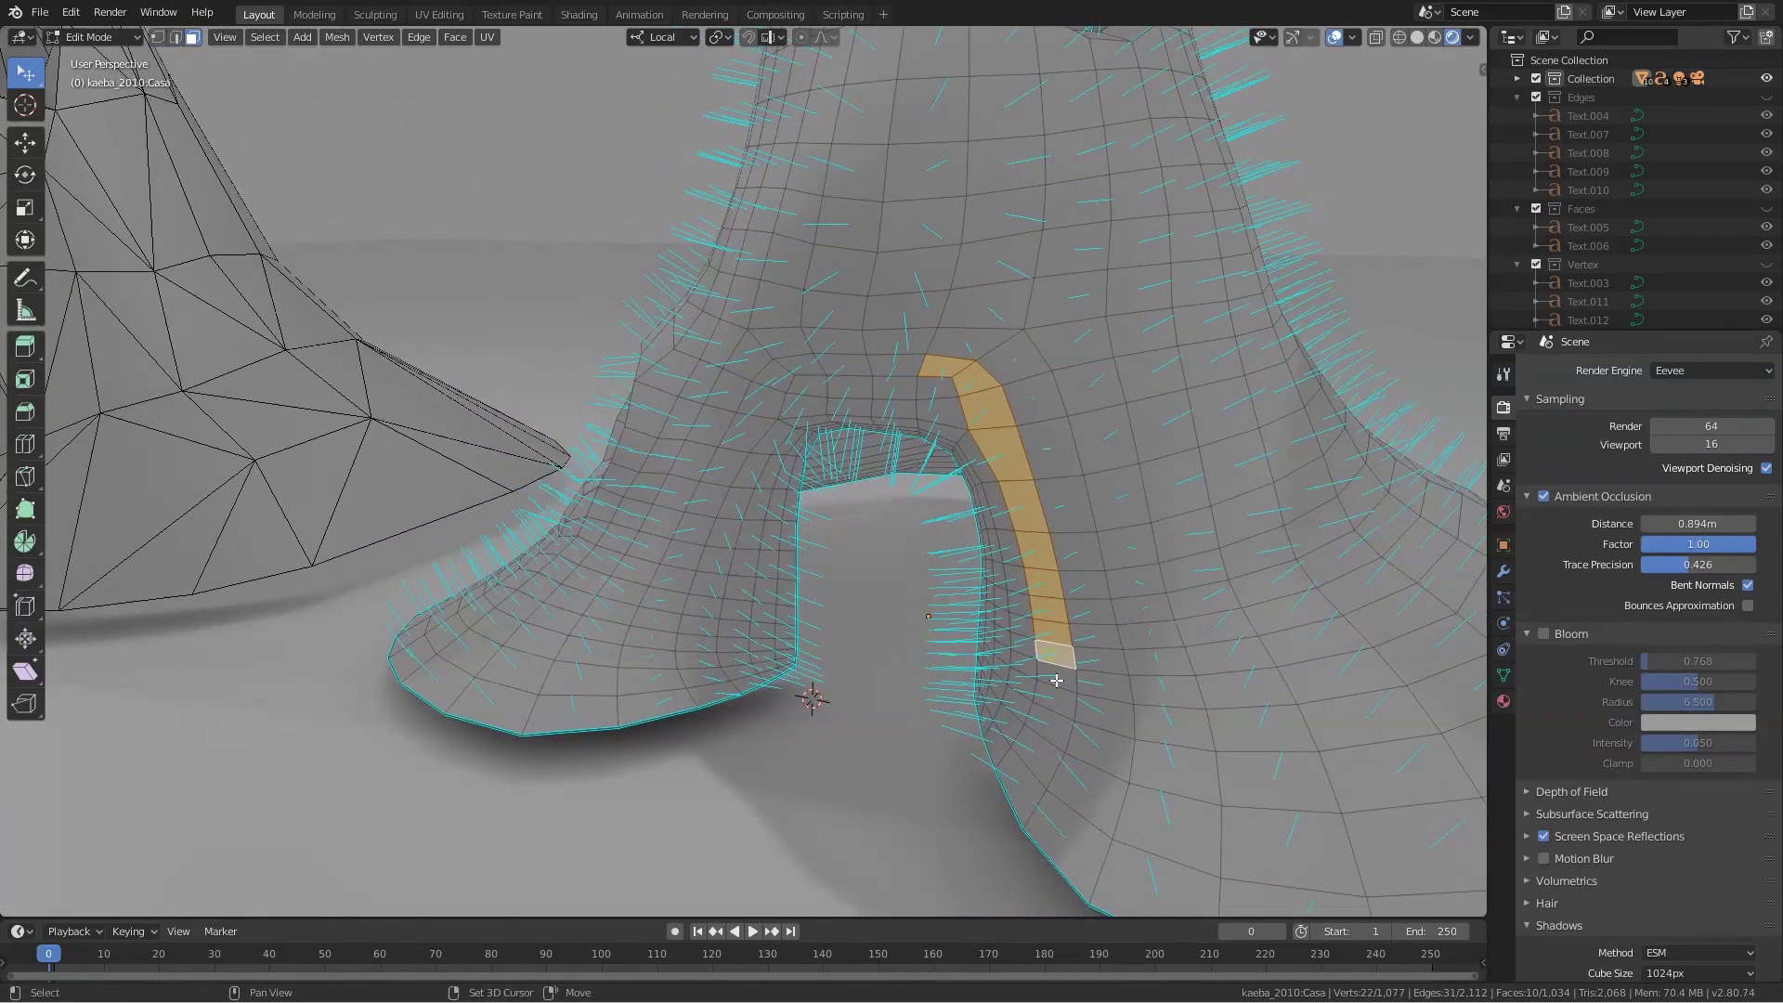
{"action": "left_click", "coordinate": [1044, 731], "text": "shift"}
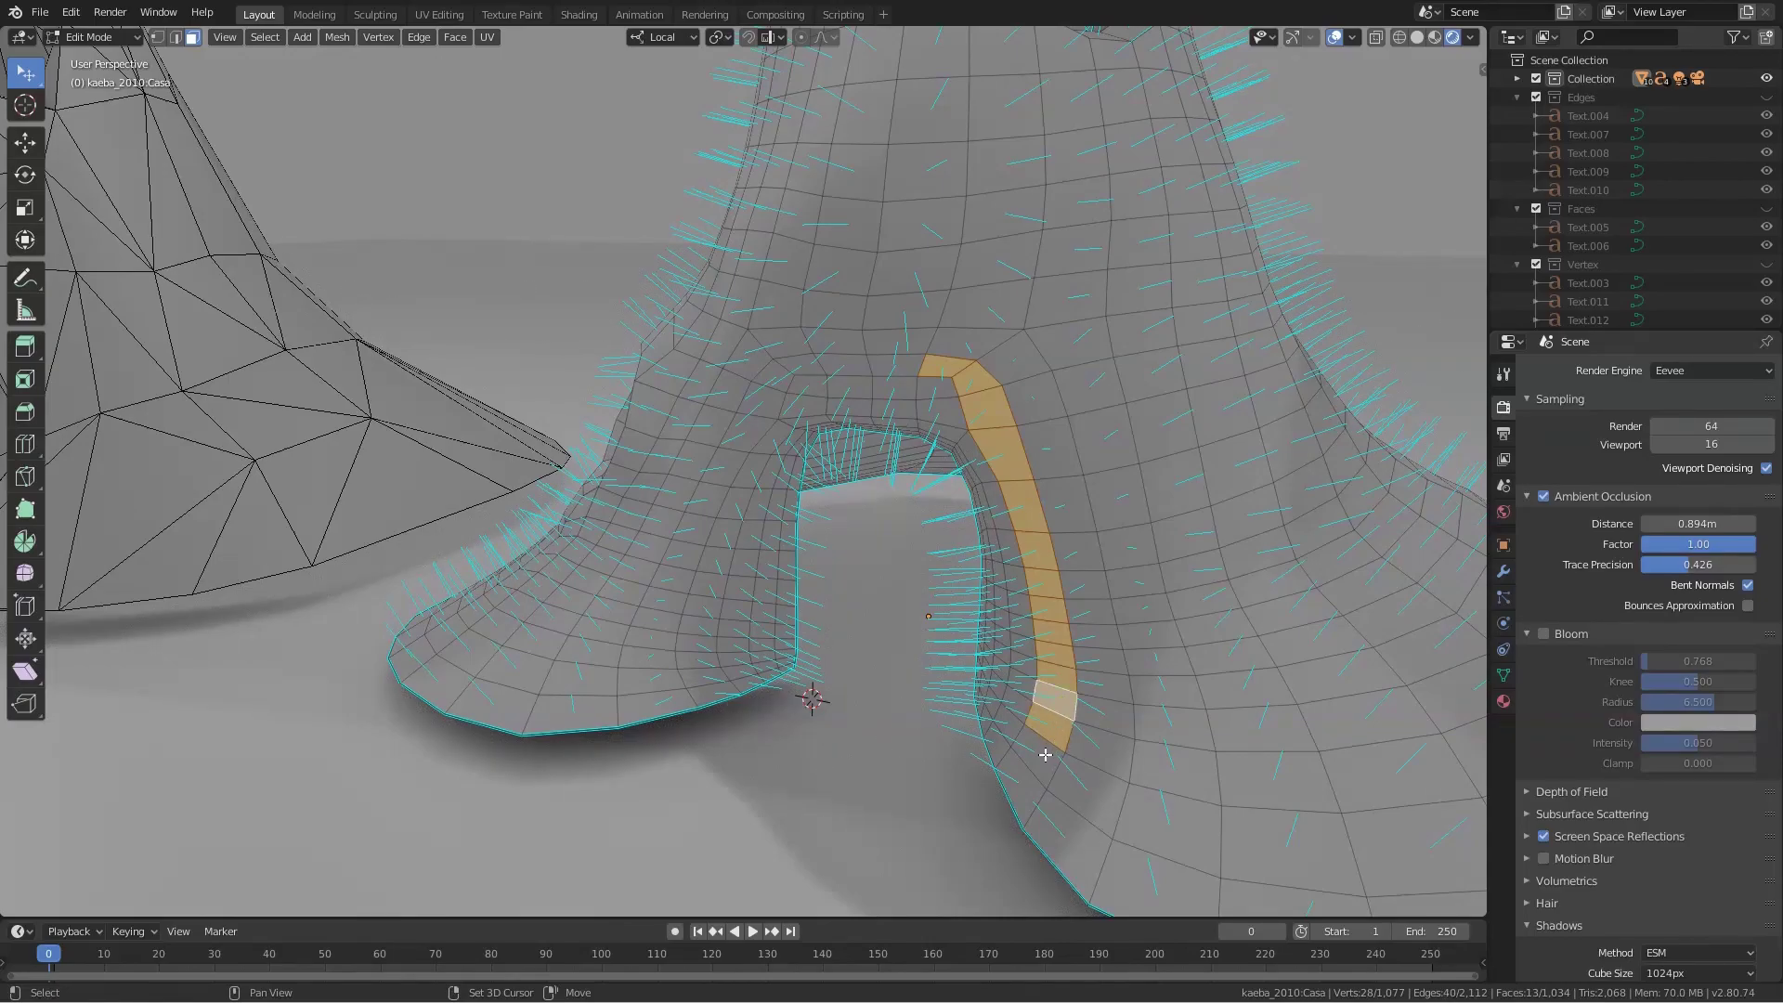
{"action": "left_click", "coordinate": [1046, 755], "text": "shift"}
{"action": "left_click", "coordinate": [1019, 787], "text": "shift"}
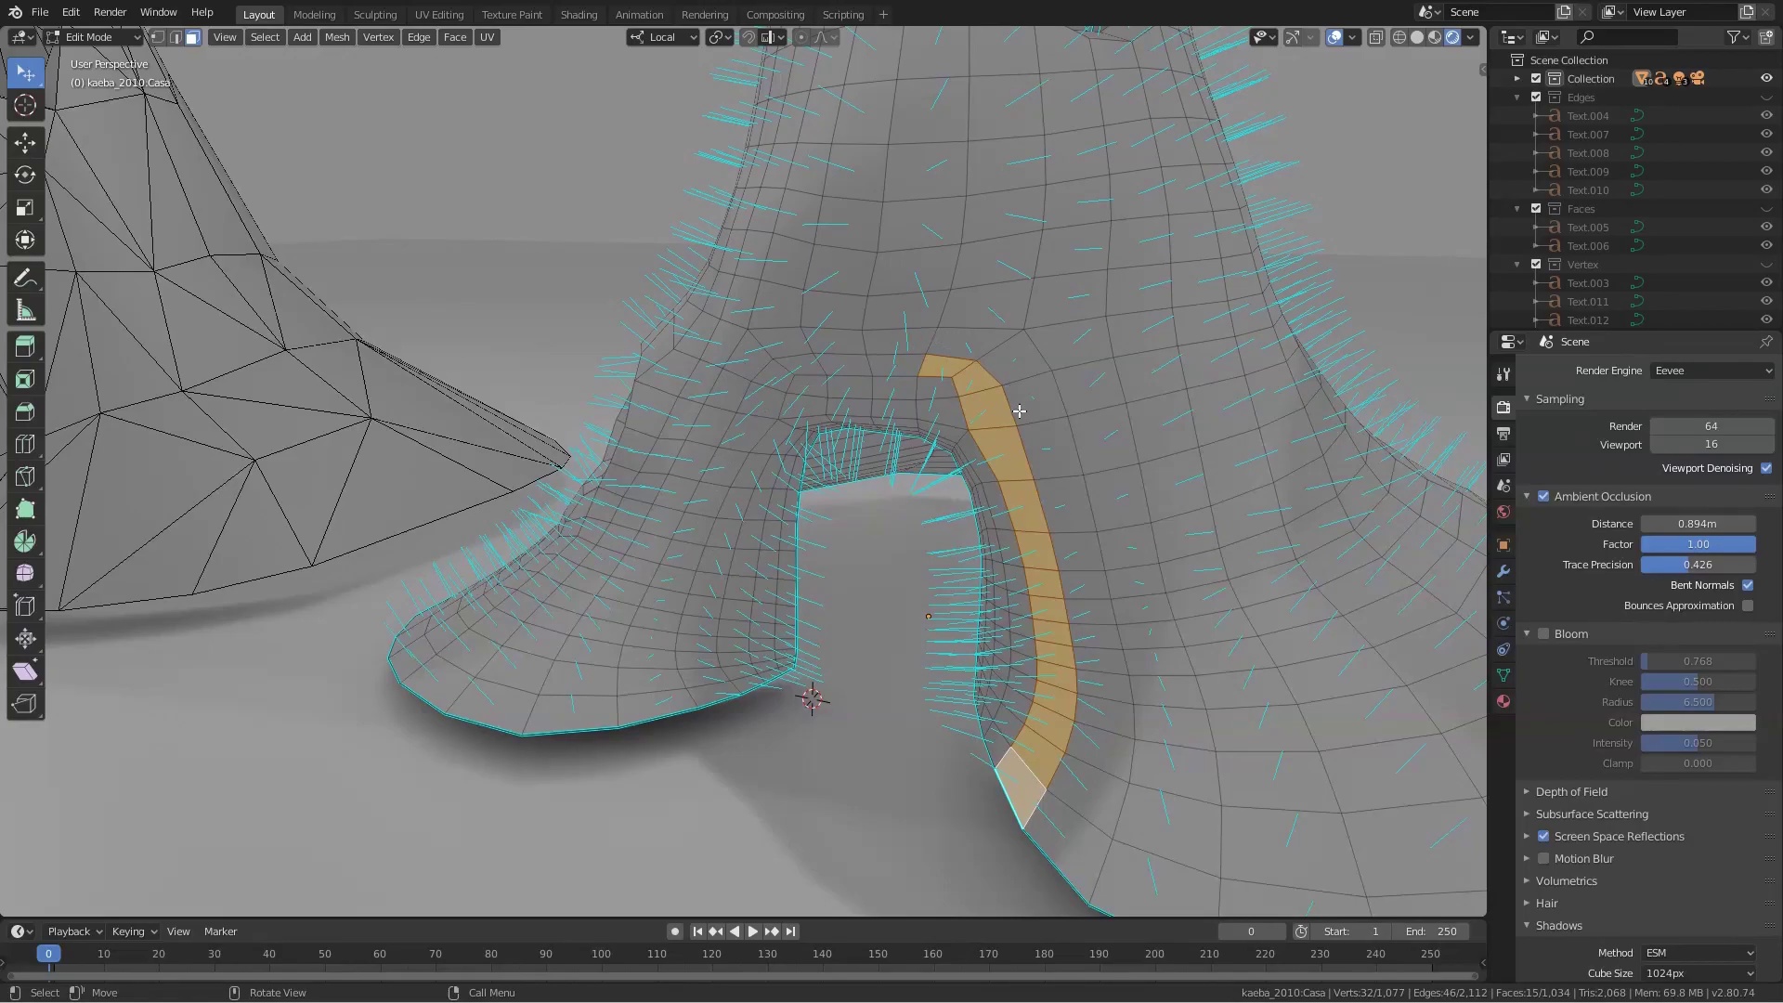
- Preview the sculpture outside Edit Mode, orbiting around it
{"action": "key", "text": "Tab"}
{"action": "key", "text": "Tab"}
{"action": "middle_click_drag", "start_coordinate": [1227, 449], "coordinate": [829, 460]}
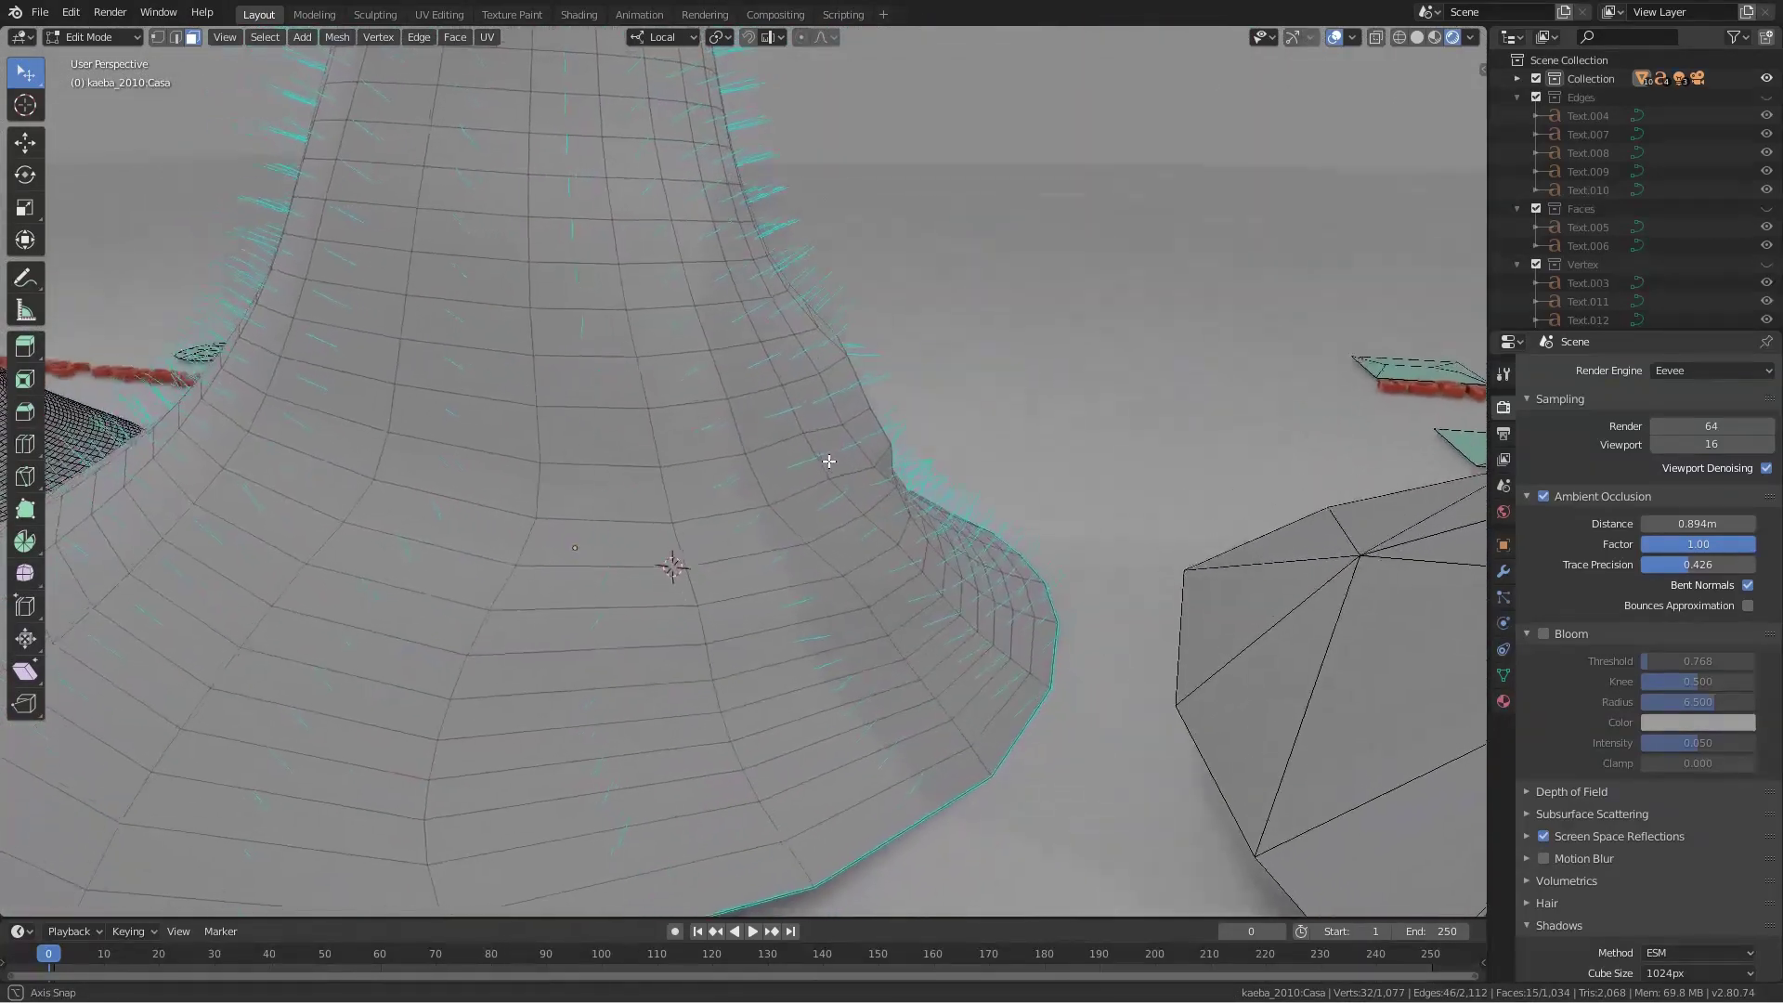
{"action": "mouse_move", "coordinate": [829, 461]}
{"action": "middle_mouse_down"}
{"action": "mouse_move", "coordinate": [993, 450]}
{"action": "mouse_move", "coordinate": [1148, 558]}
{"action": "middle_mouse_up"}
{"action": "scroll", "coordinate": [910, 506], "scroll_direction": "up", "scroll_amount": 2}
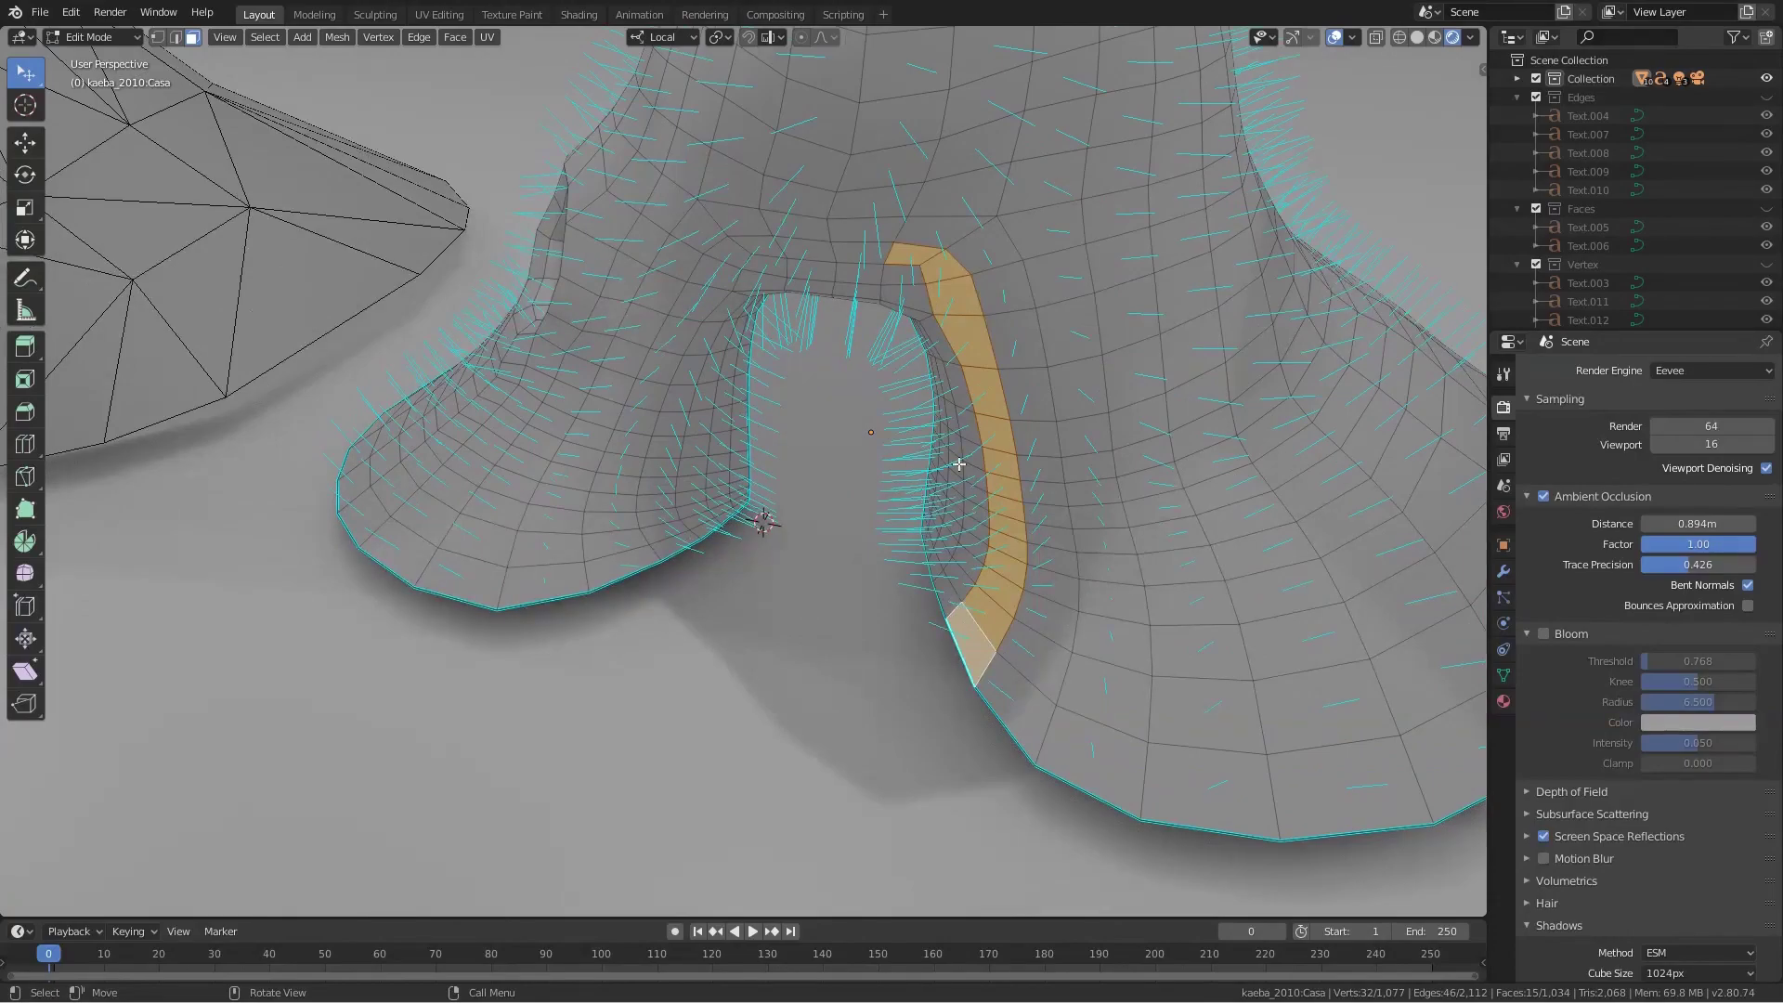
{"action": "scroll", "coordinate": [960, 464], "scroll_direction": "down", "scroll_amount": 3}
- Zoom in on the neck opening and select a single vertex beside it
{"action": "middle_click_drag", "start_coordinate": [932, 517], "coordinate": [912, 719]}
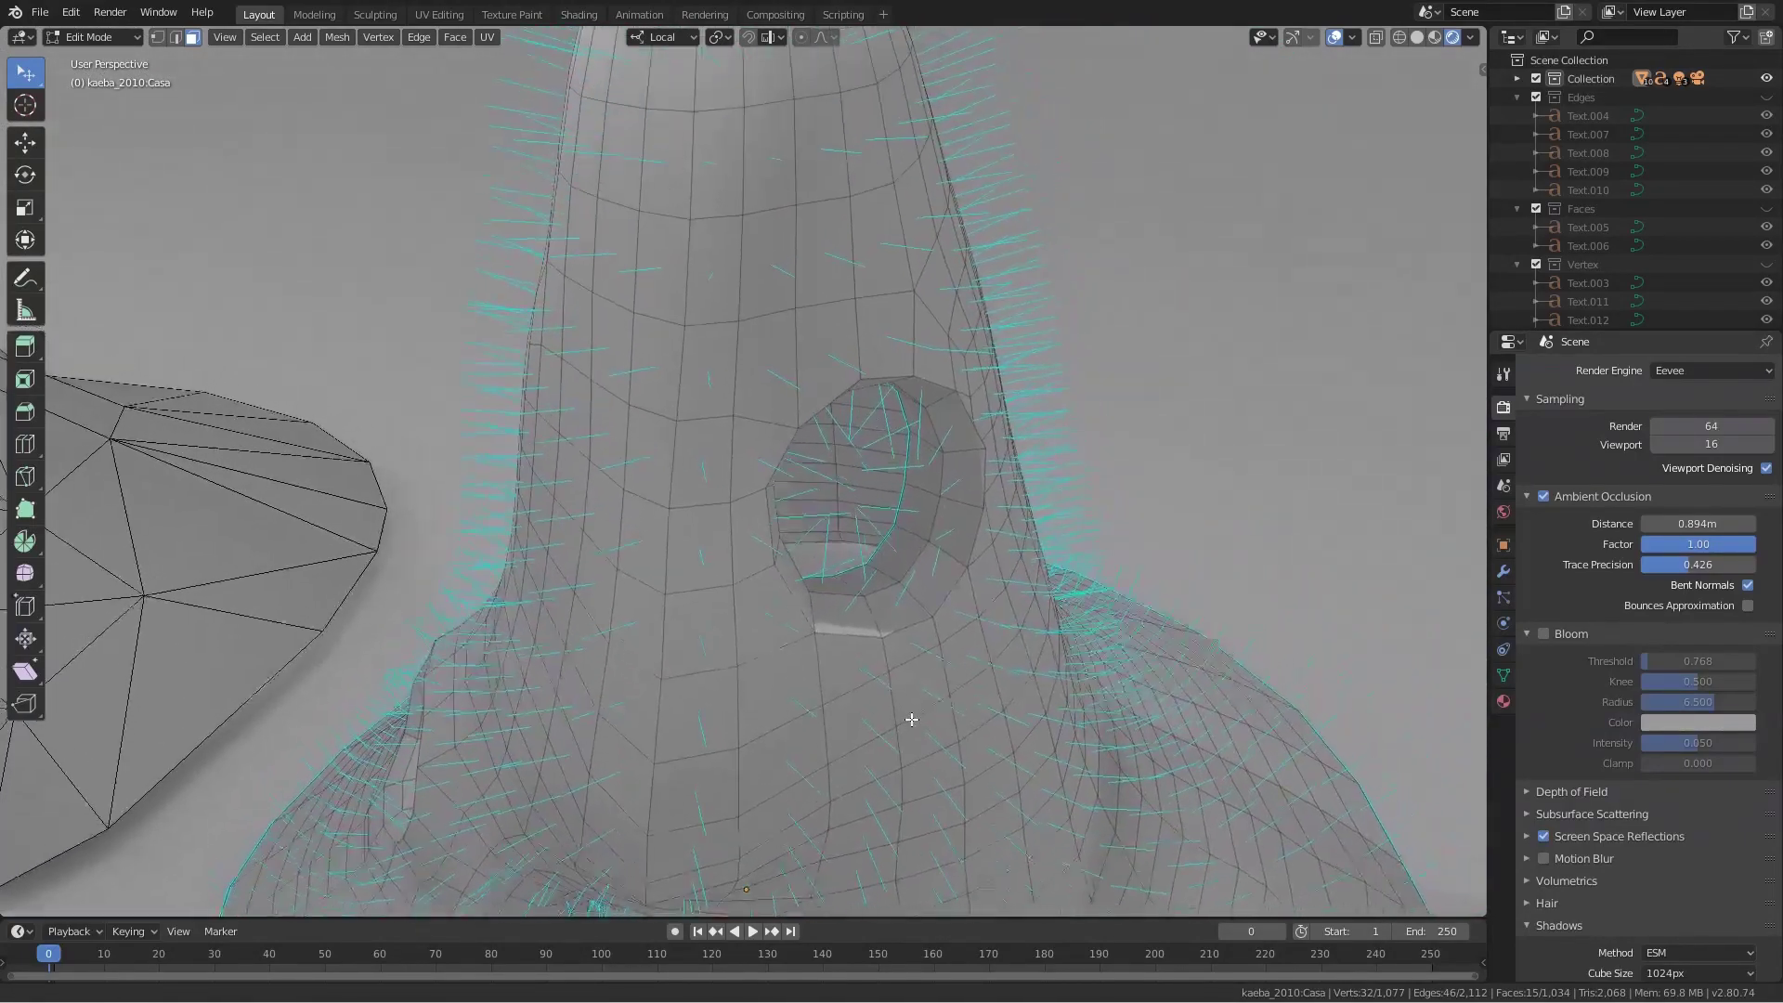
{"action": "middle_click_drag", "start_coordinate": [995, 518], "coordinate": [725, 361]}
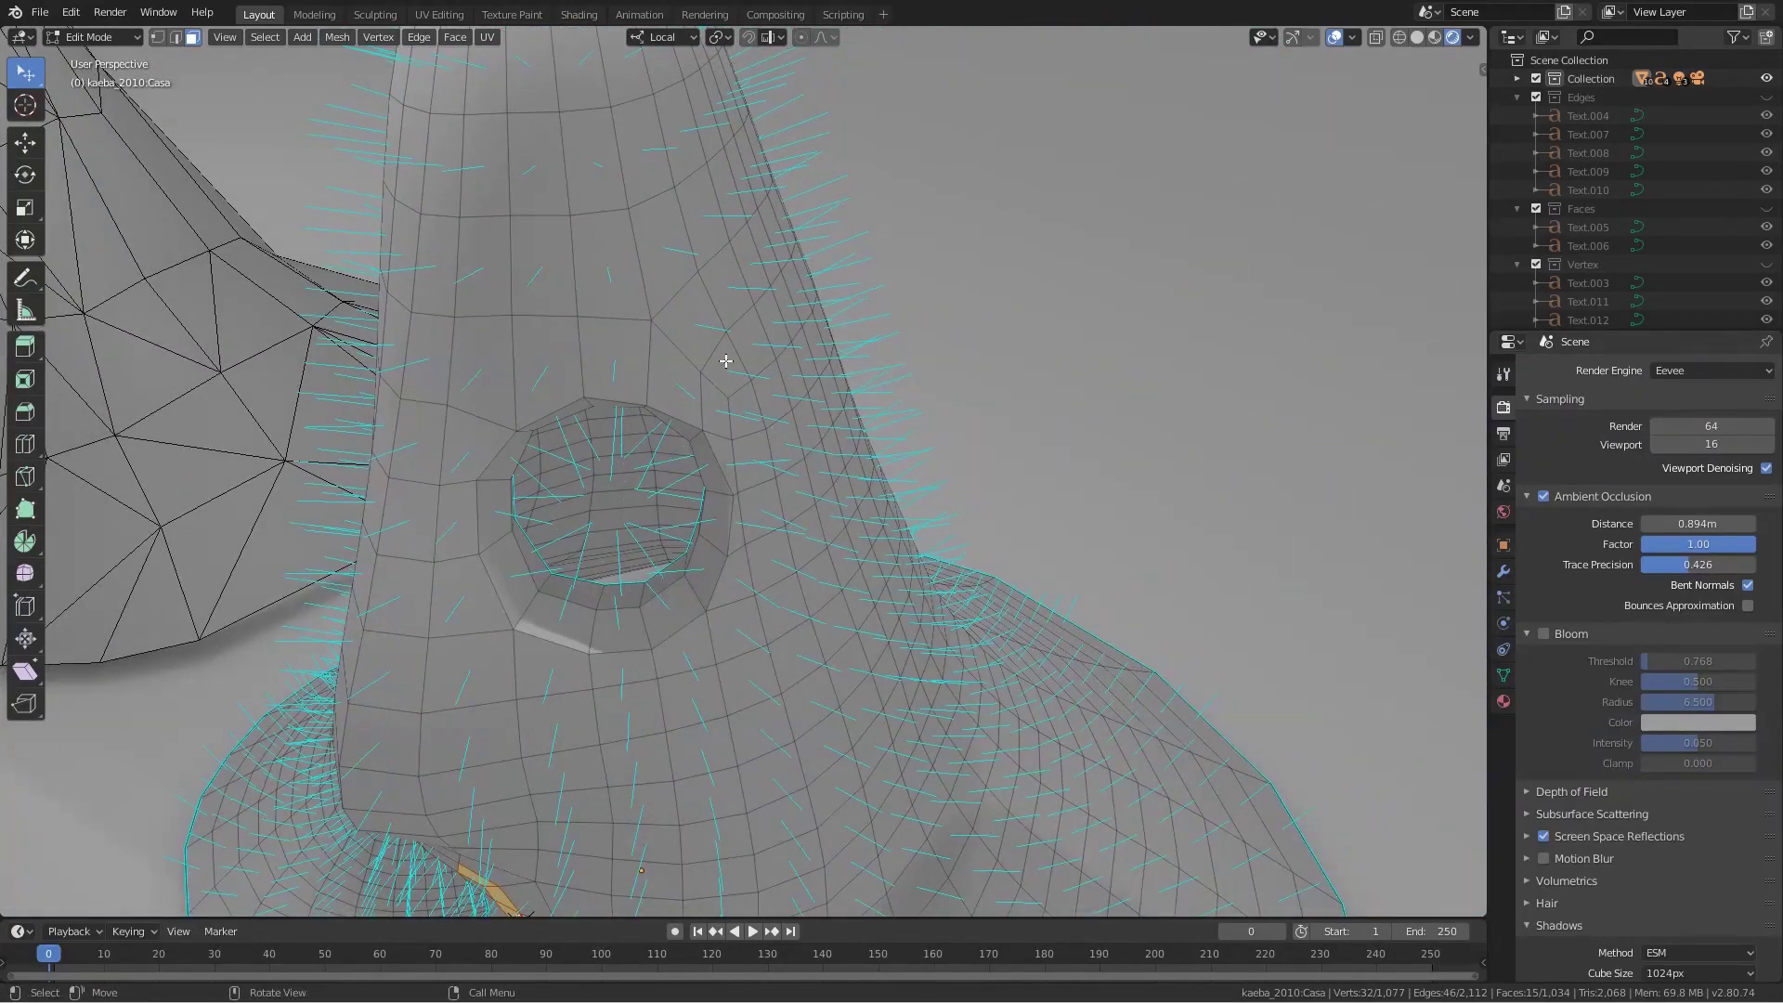
{"action": "scroll", "coordinate": [761, 469], "scroll_direction": "up", "scroll_amount": 2}
{"action": "scroll", "coordinate": [761, 502], "scroll_direction": "up", "scroll_amount": 2}
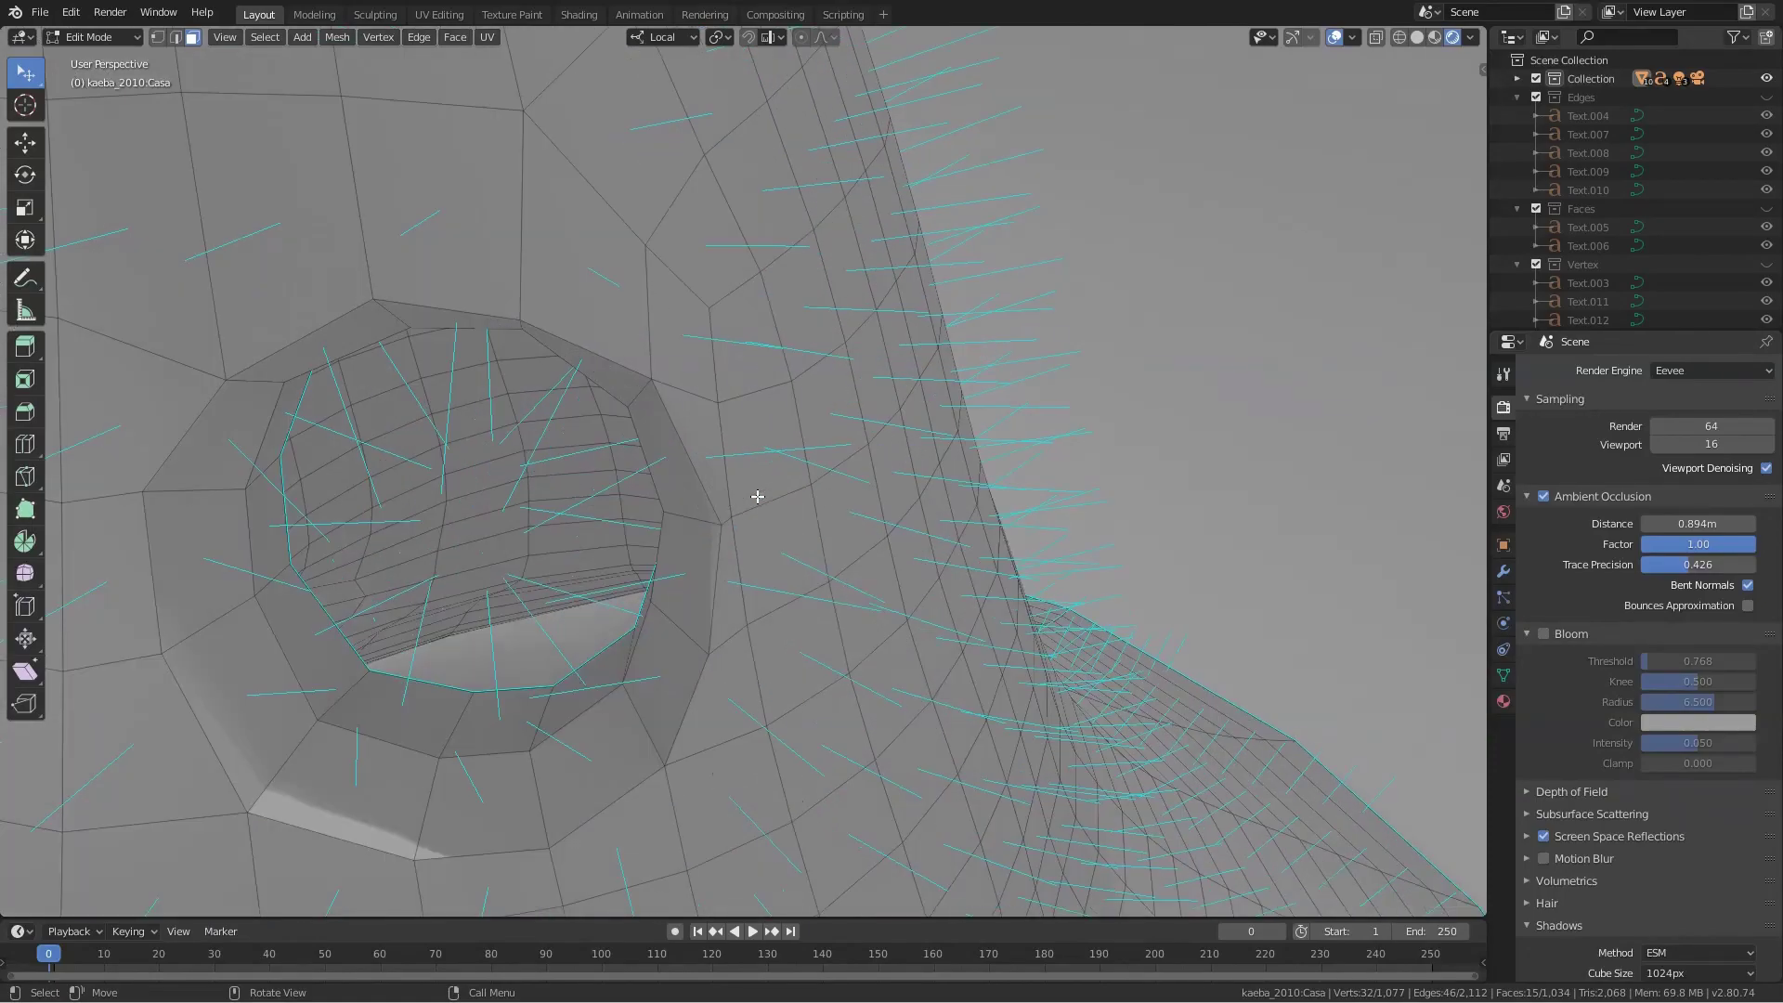
{"action": "scroll", "coordinate": [746, 543], "scroll_direction": "up", "scroll_amount": 2}
{"action": "key", "text": "1"}
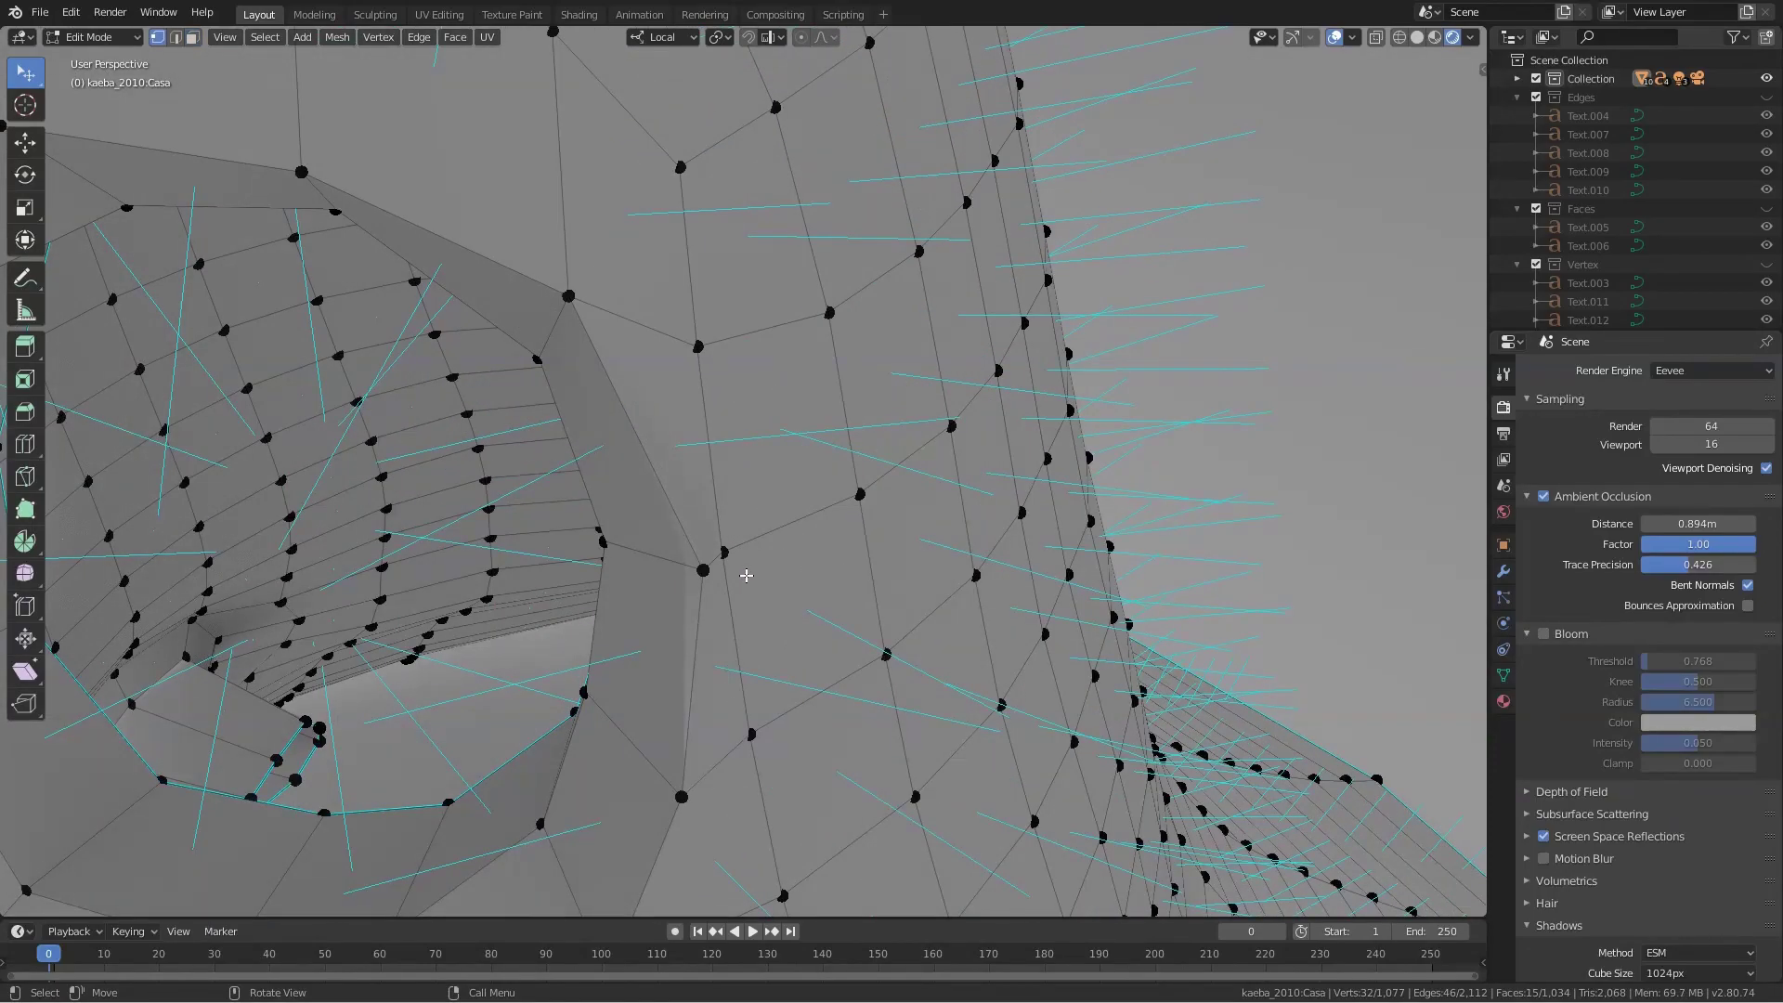
{"action": "left_click", "coordinate": [726, 552]}
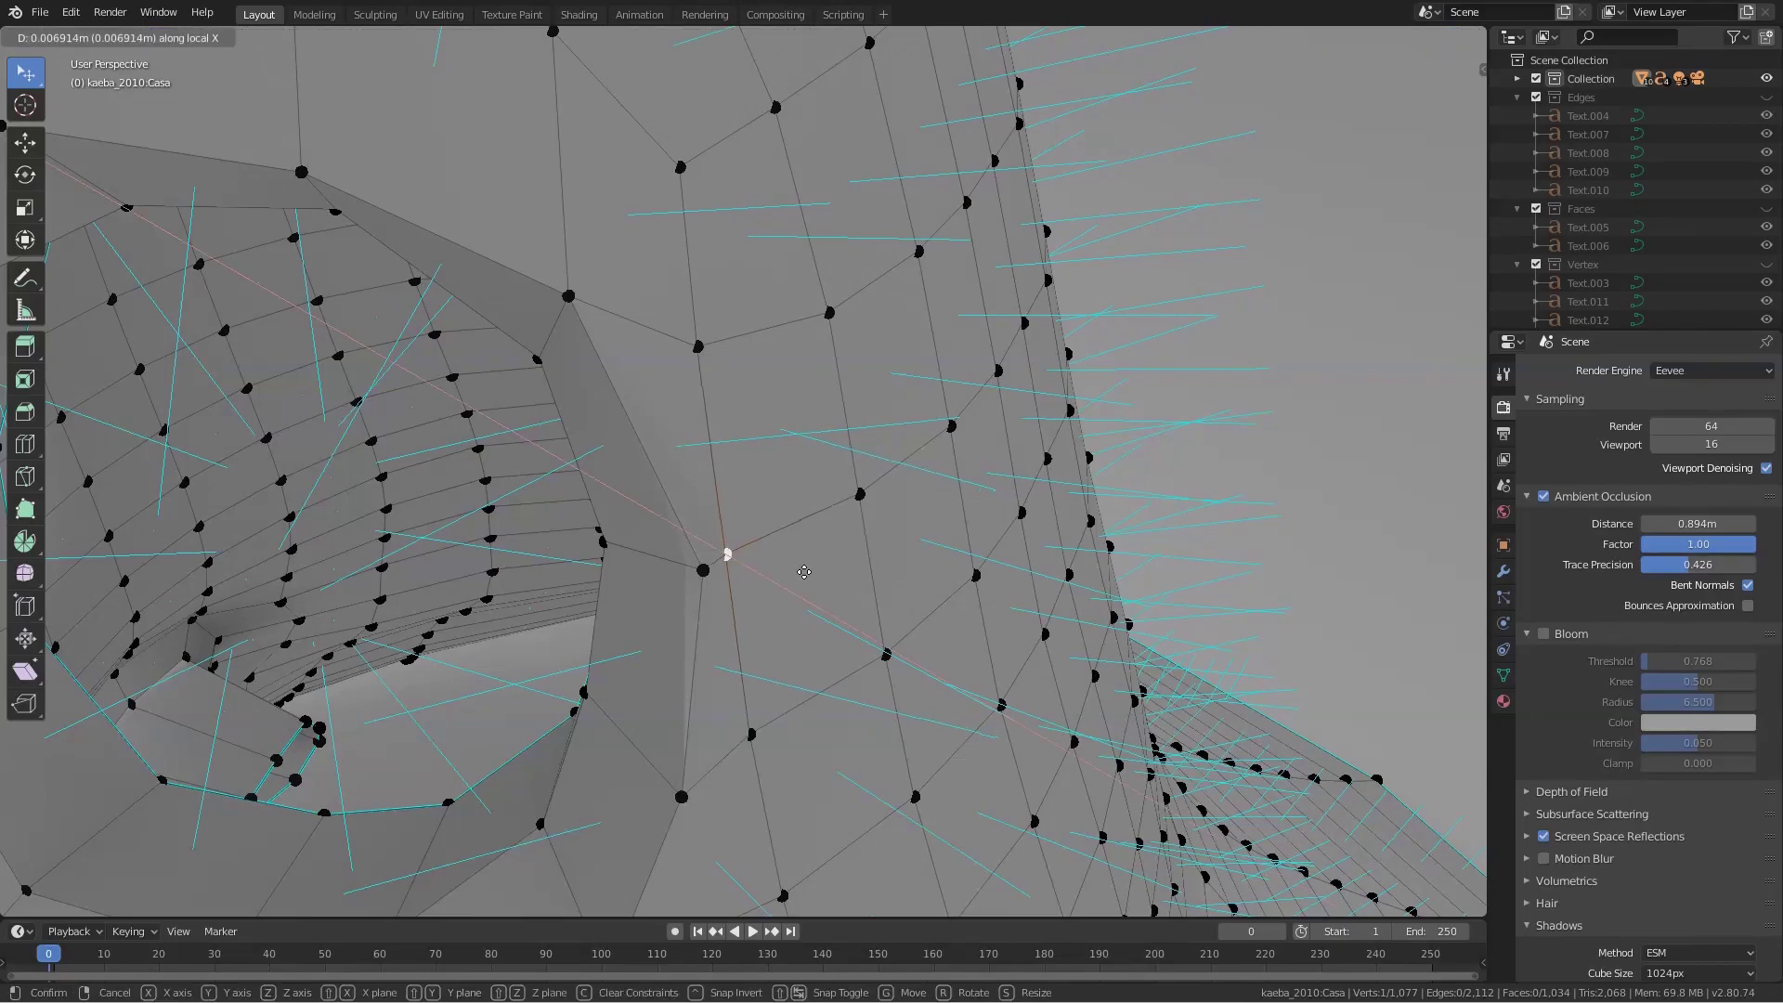
- Return the quad sculpture to object mode and orbit around it
{"action": "scroll", "coordinate": [732, 557], "scroll_direction": "down", "scroll_amount": 2}
{"action": "scroll", "coordinate": [661, 568], "scroll_direction": "down", "scroll_amount": 2}
{"action": "scroll", "coordinate": [661, 567], "scroll_direction": "down", "scroll_amount": 3}
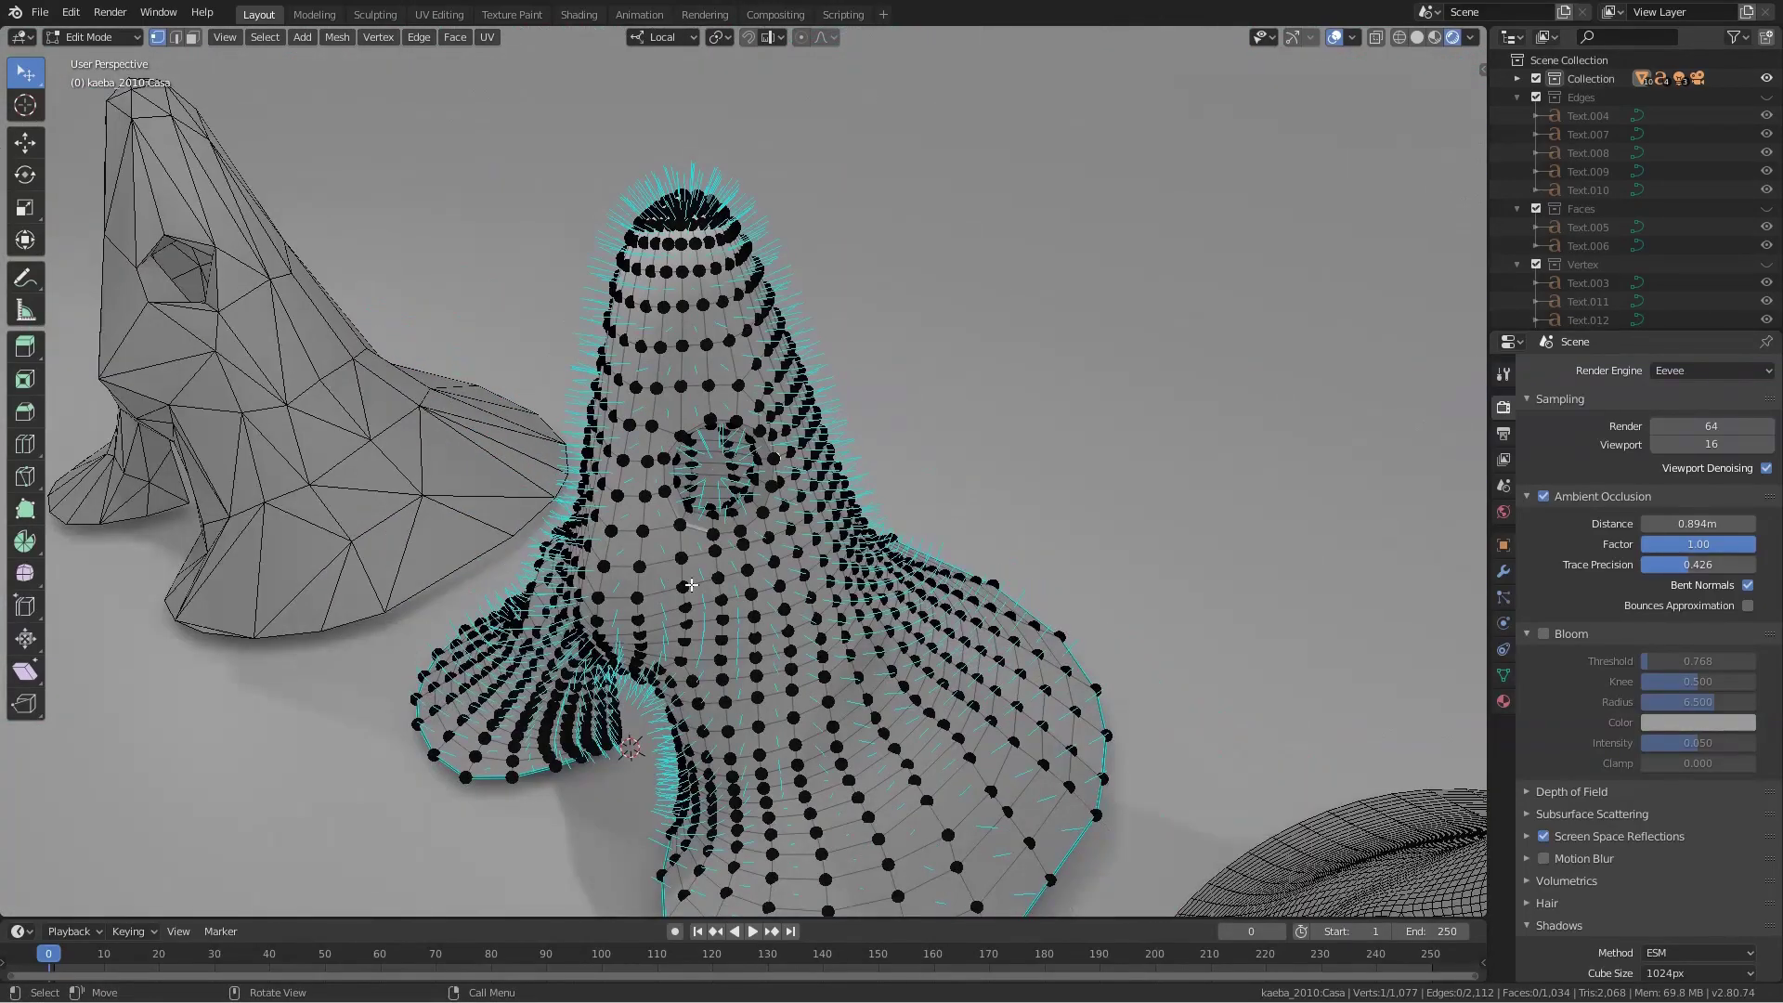
{"action": "key", "text": "Tab"}
{"action": "scroll", "coordinate": [690, 584], "scroll_direction": "up", "scroll_amount": 1}
{"action": "scroll", "coordinate": [689, 583], "scroll_direction": "up", "scroll_amount": 1}
{"action": "scroll", "coordinate": [729, 577], "scroll_direction": "up", "scroll_amount": 1}
{"action": "mouse_move", "coordinate": [728, 577]}
{"action": "middle_mouse_down"}
{"action": "mouse_move", "coordinate": [777, 574]}
{"action": "mouse_move", "coordinate": [749, 502]}
{"action": "mouse_move", "coordinate": [777, 578]}
{"action": "middle_mouse_up"}
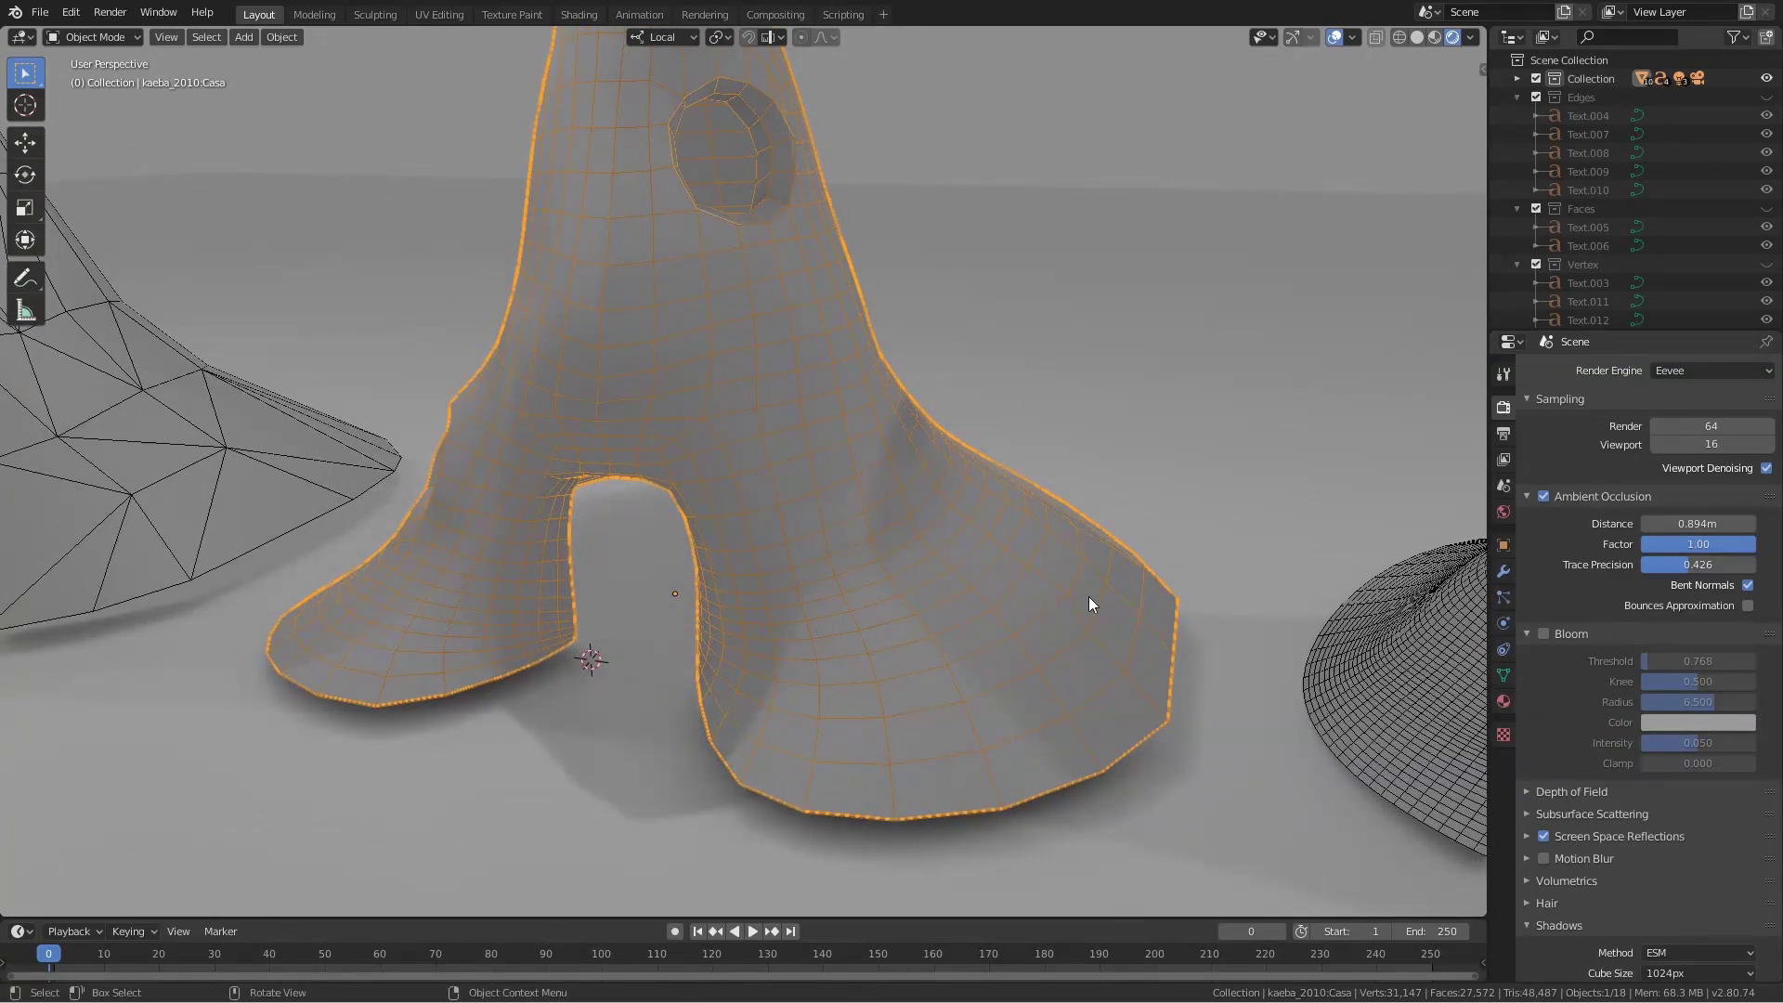
- Put the coarse quad sculpture Casa in Edit Mode and select one quad face on its base
{"action": "middle_click_drag", "start_coordinate": [1282, 666], "coordinate": [1010, 649], "text": "shift"}
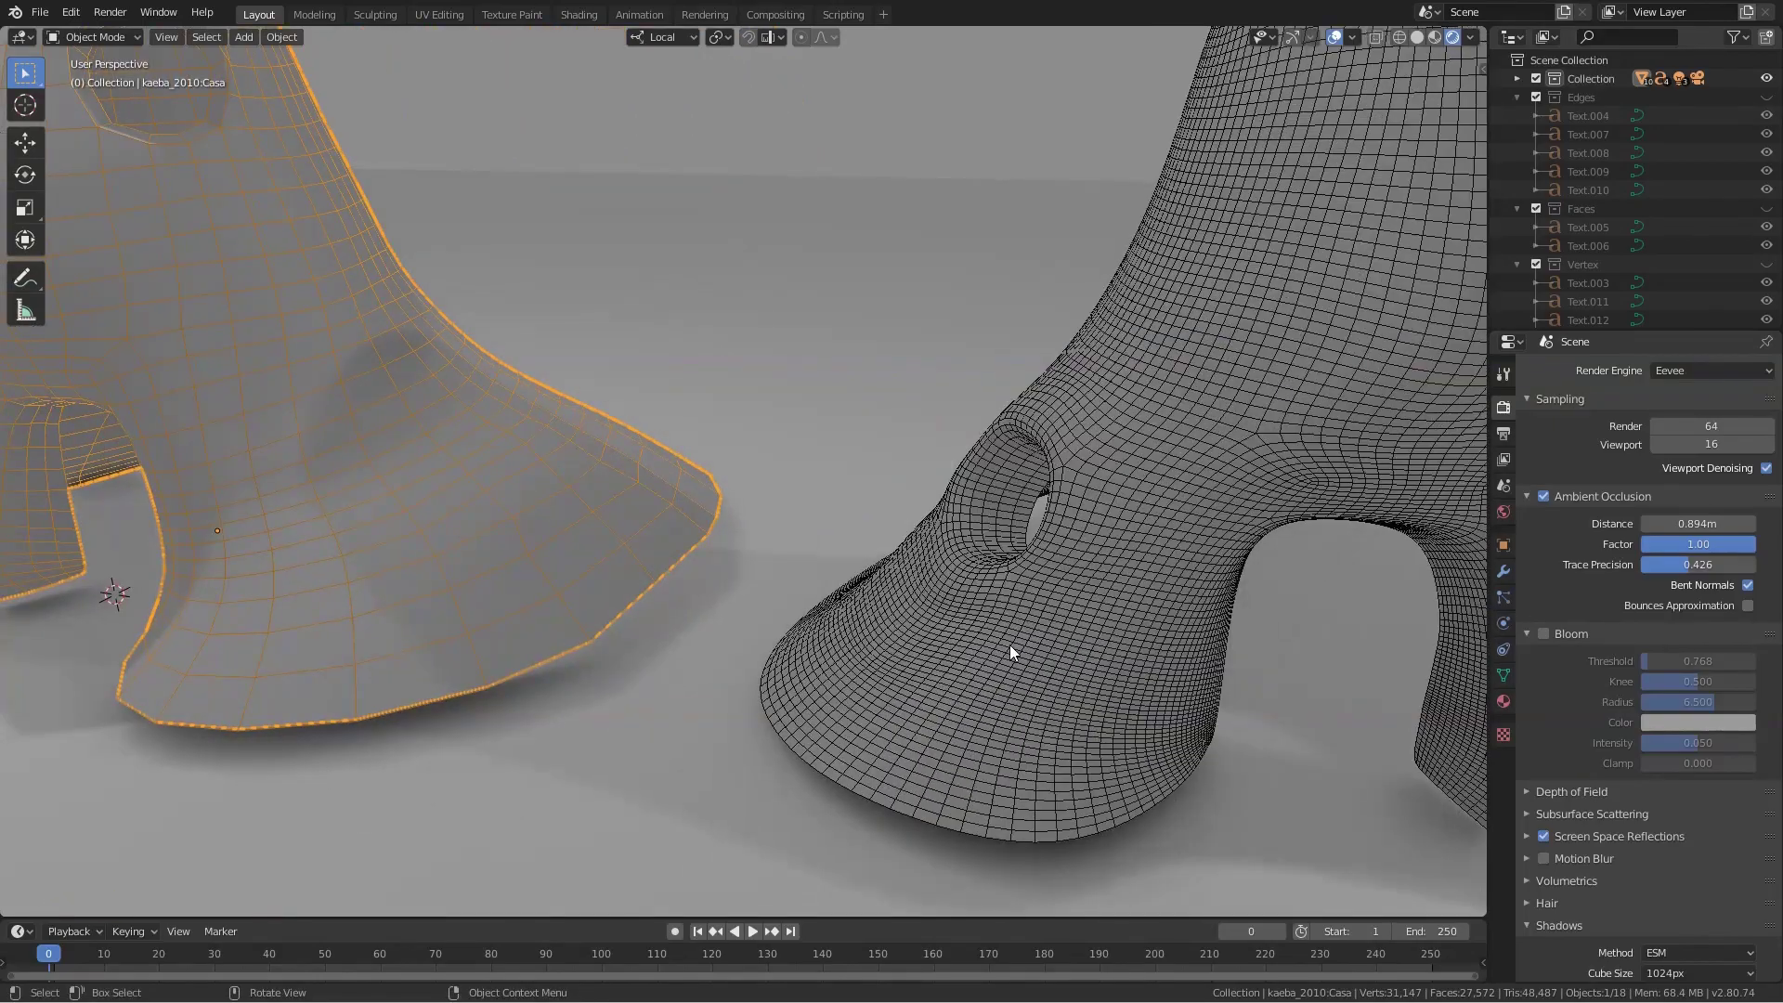
{"action": "left_click", "coordinate": [1010, 647]}
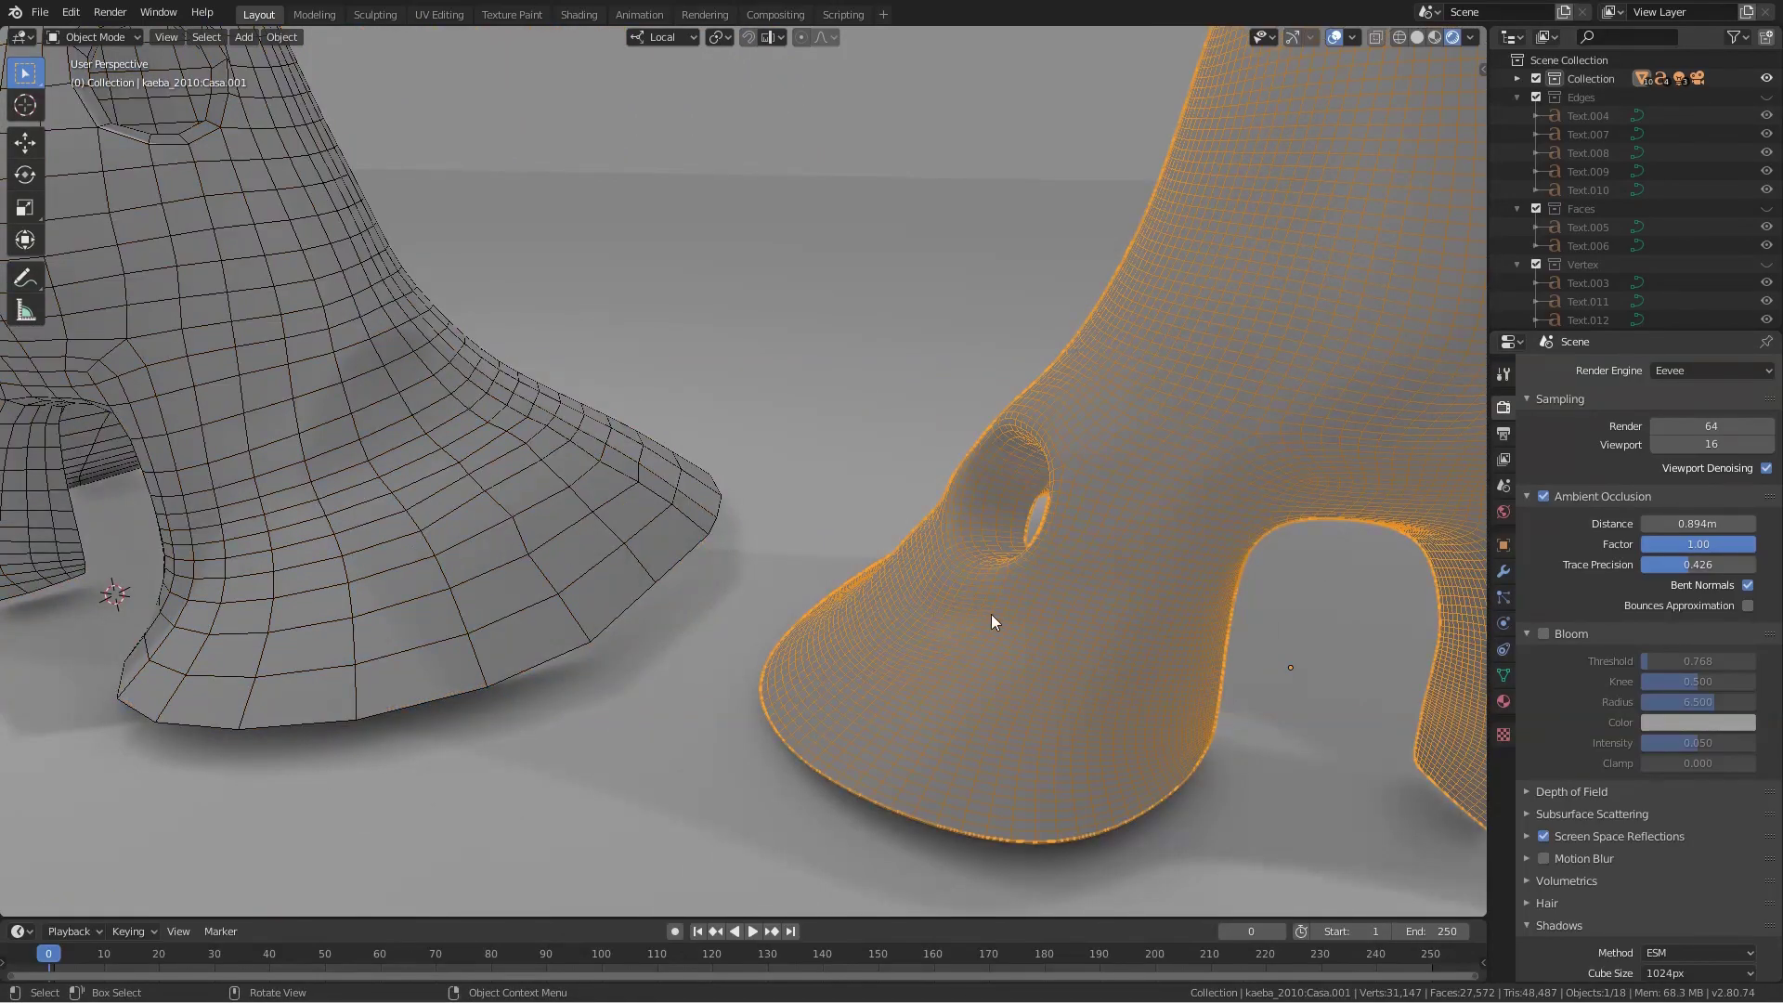
{"action": "left_click", "coordinate": [565, 563]}
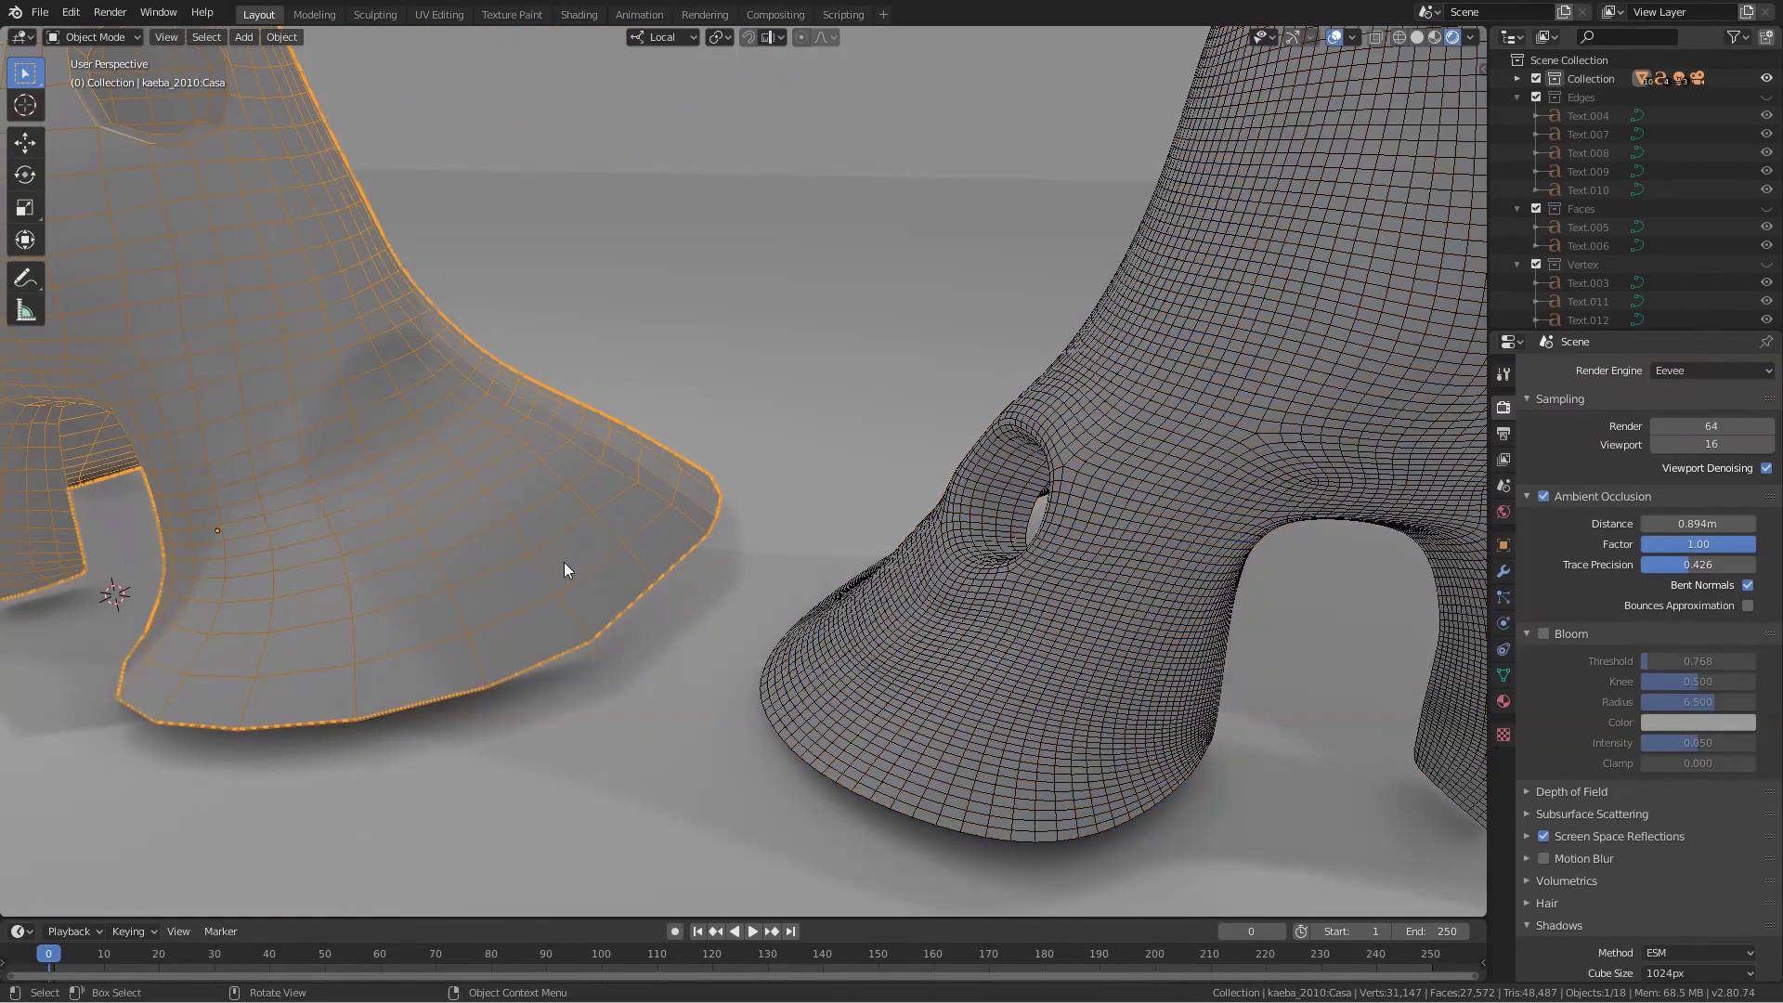
{"action": "key", "text": "Tab"}
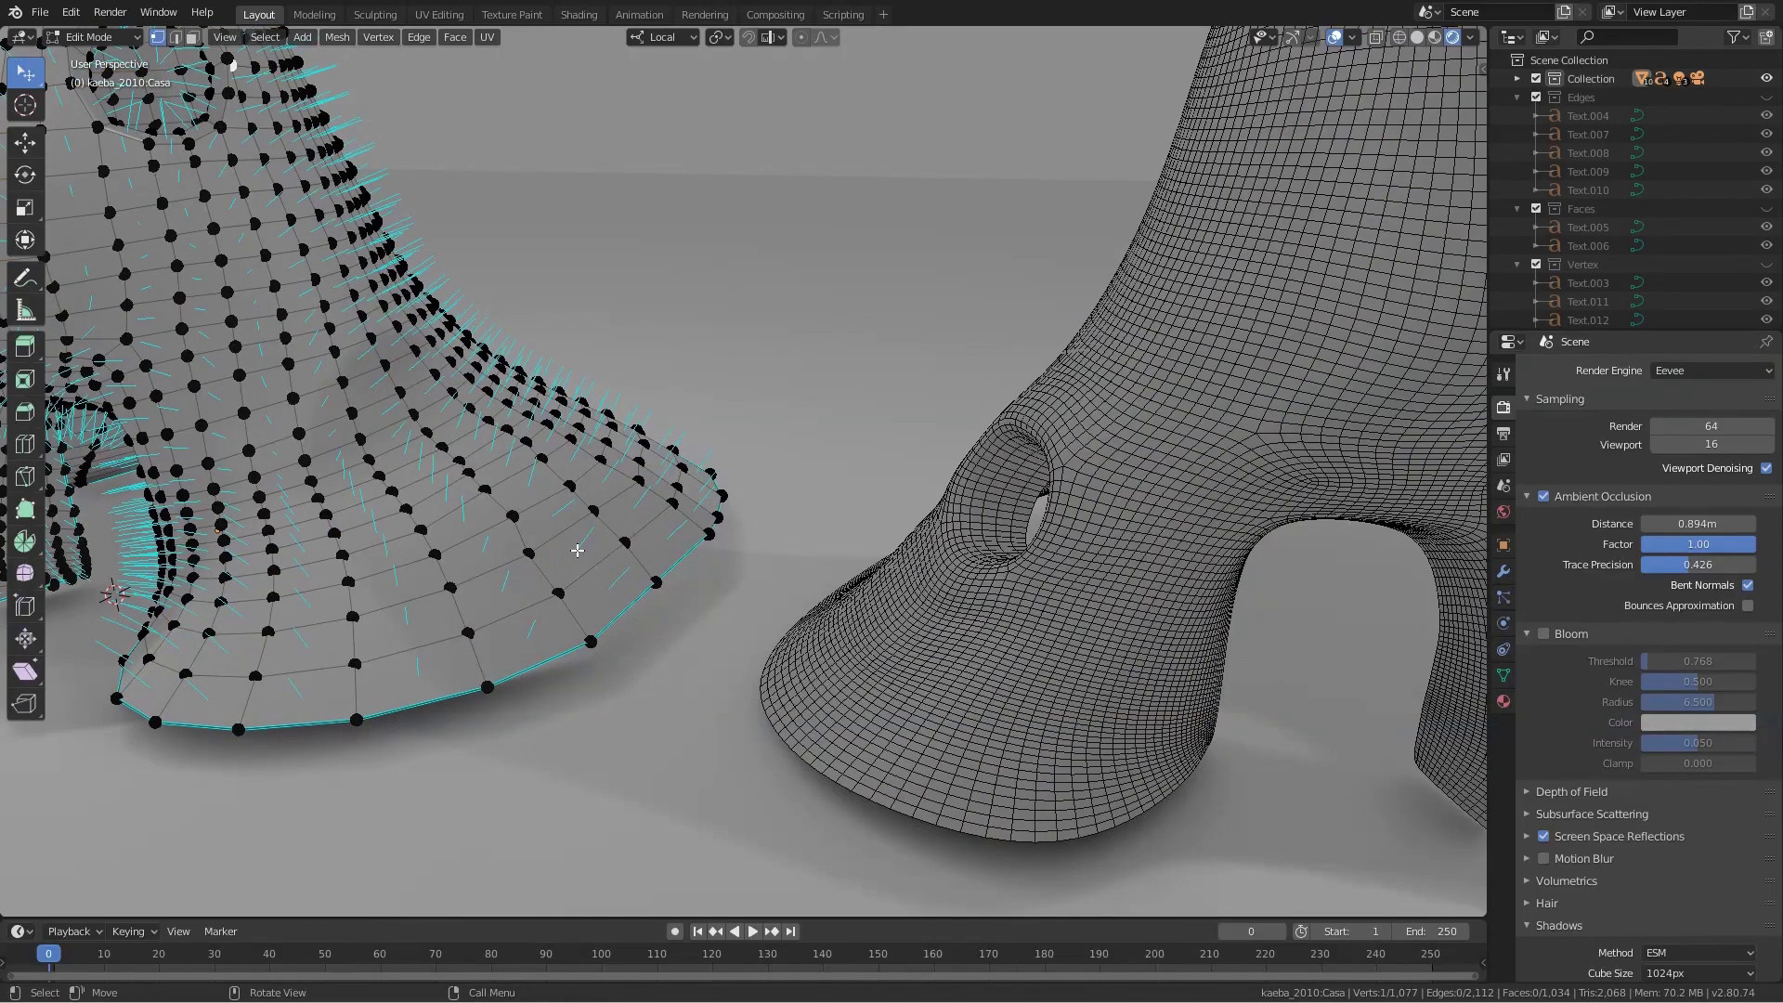
{"action": "left_click", "coordinate": [559, 594]}
{"action": "scroll", "coordinate": [576, 632], "scroll_direction": "up", "scroll_amount": 2}
{"action": "middle_click_drag", "start_coordinate": [1031, 743], "coordinate": [362, 450]}
{"action": "key", "text": "2"}
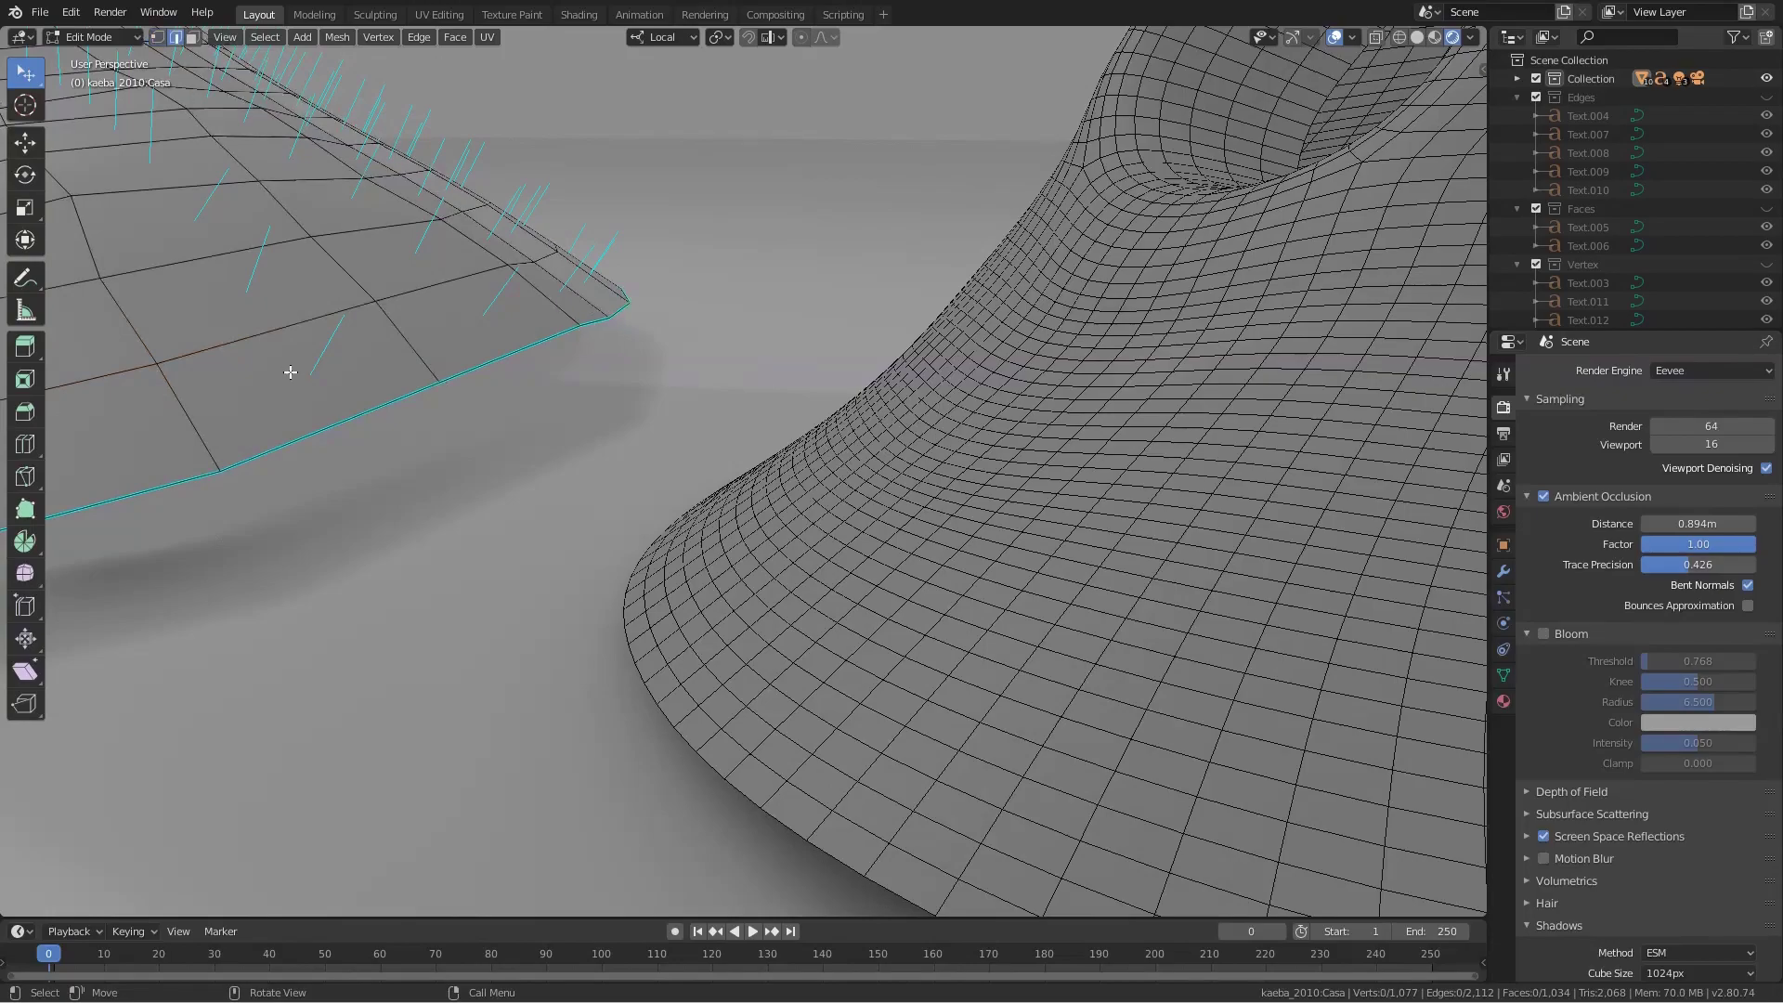
{"action": "left_click", "coordinate": [291, 369]}
{"action": "key", "text": "3"}
{"action": "left_click", "coordinate": [290, 372]}
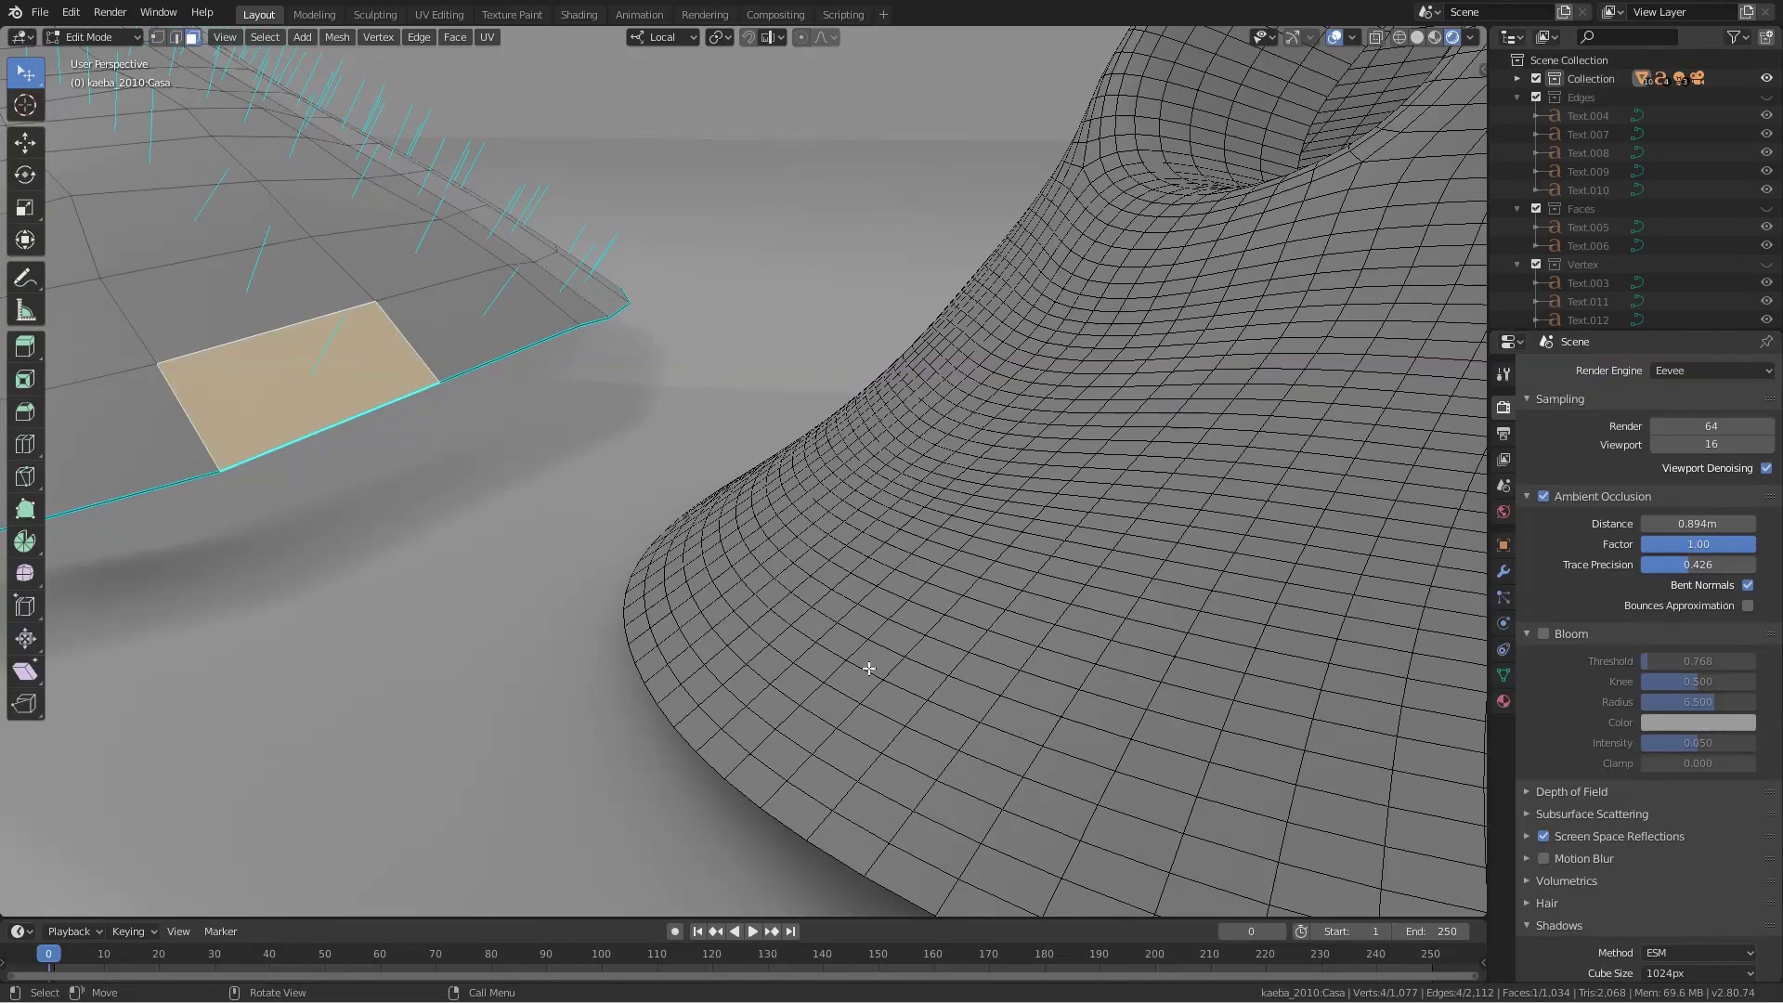
- Leave Edit Mode and select the dense copy Casa.001
{"action": "mouse_move", "coordinate": [869, 669]}
{"action": "middle_mouse_down"}
{"action": "mouse_move", "coordinate": [928, 668]}
{"action": "mouse_move", "coordinate": [908, 569]}
{"action": "middle_mouse_up"}
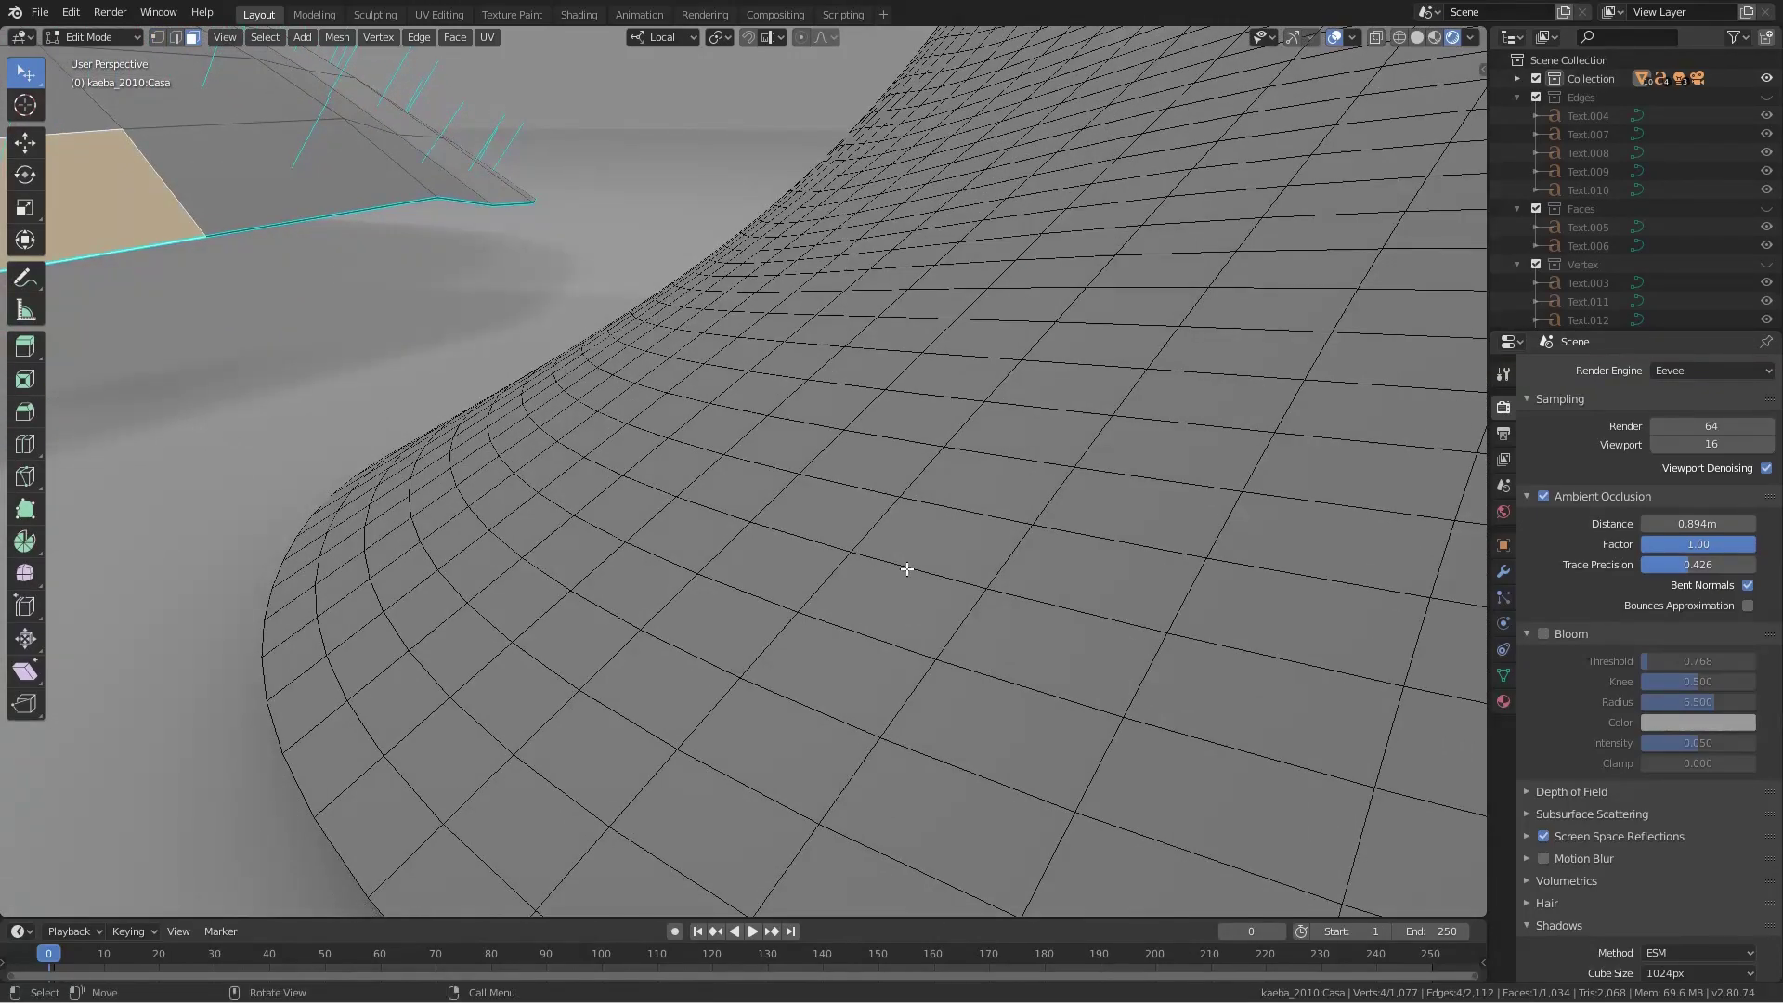
{"action": "scroll", "coordinate": [907, 569], "scroll_direction": "down", "scroll_amount": 5}
{"action": "key", "text": "Tab"}
{"action": "left_click", "coordinate": [968, 510]}
- Put the left sculpture into Edit Mode alongside the dense copy, using vertex select
{"action": "key", "text": "Tab"}
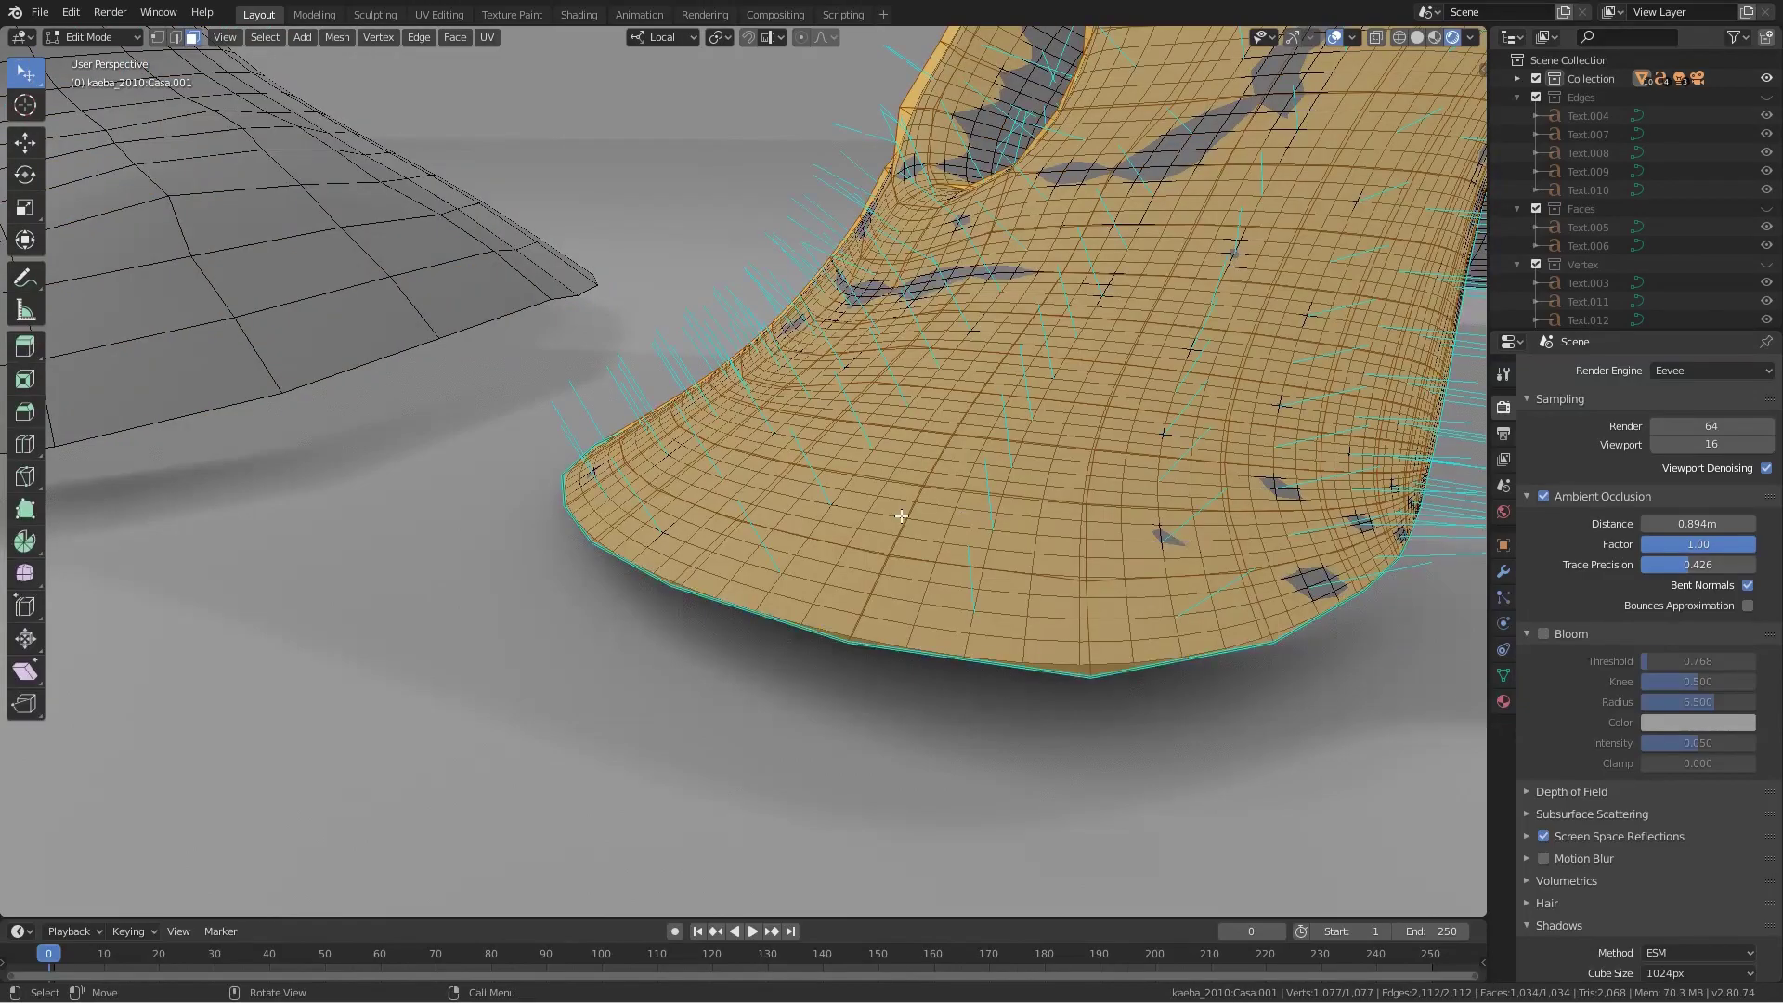
{"action": "scroll", "coordinate": [901, 516], "scroll_direction": "up", "scroll_amount": 2}
{"action": "scroll", "coordinate": [824, 528], "scroll_direction": "down", "scroll_amount": 2}
{"action": "key", "text": "1"}
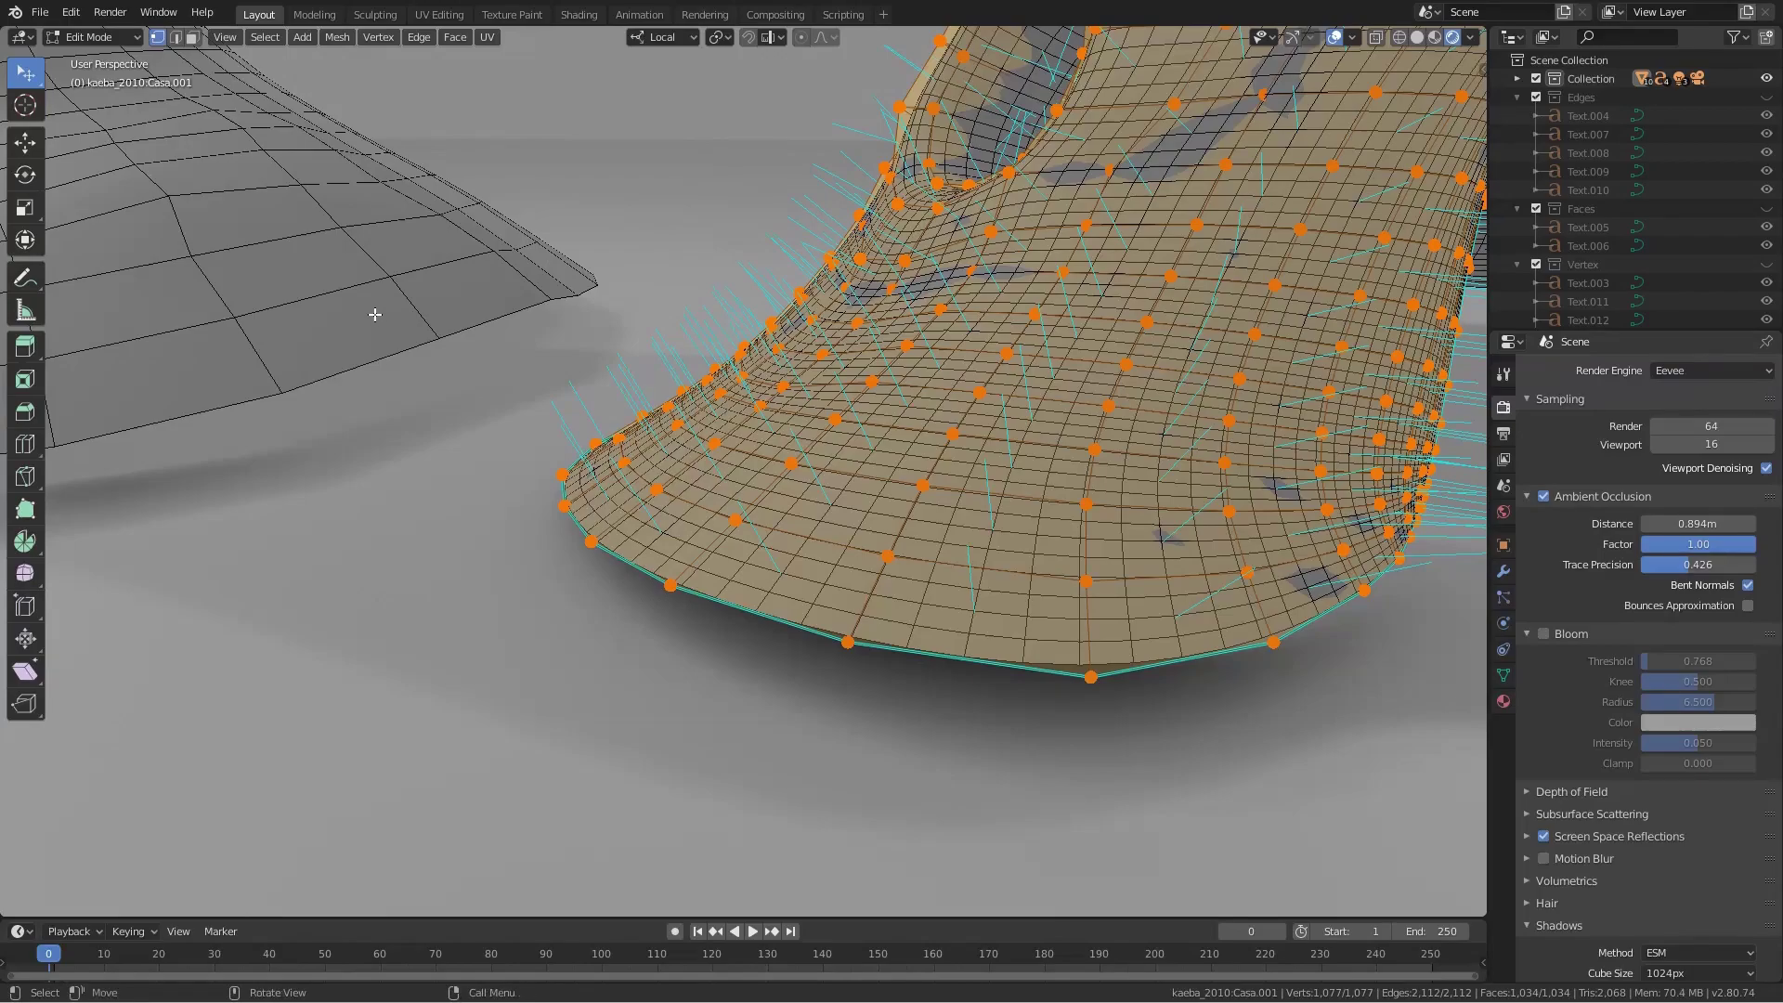
{"action": "key", "text": "Tab"}
{"action": "left_click", "coordinate": [369, 312], "text": "shift"}
{"action": "key", "text": "Tab"}
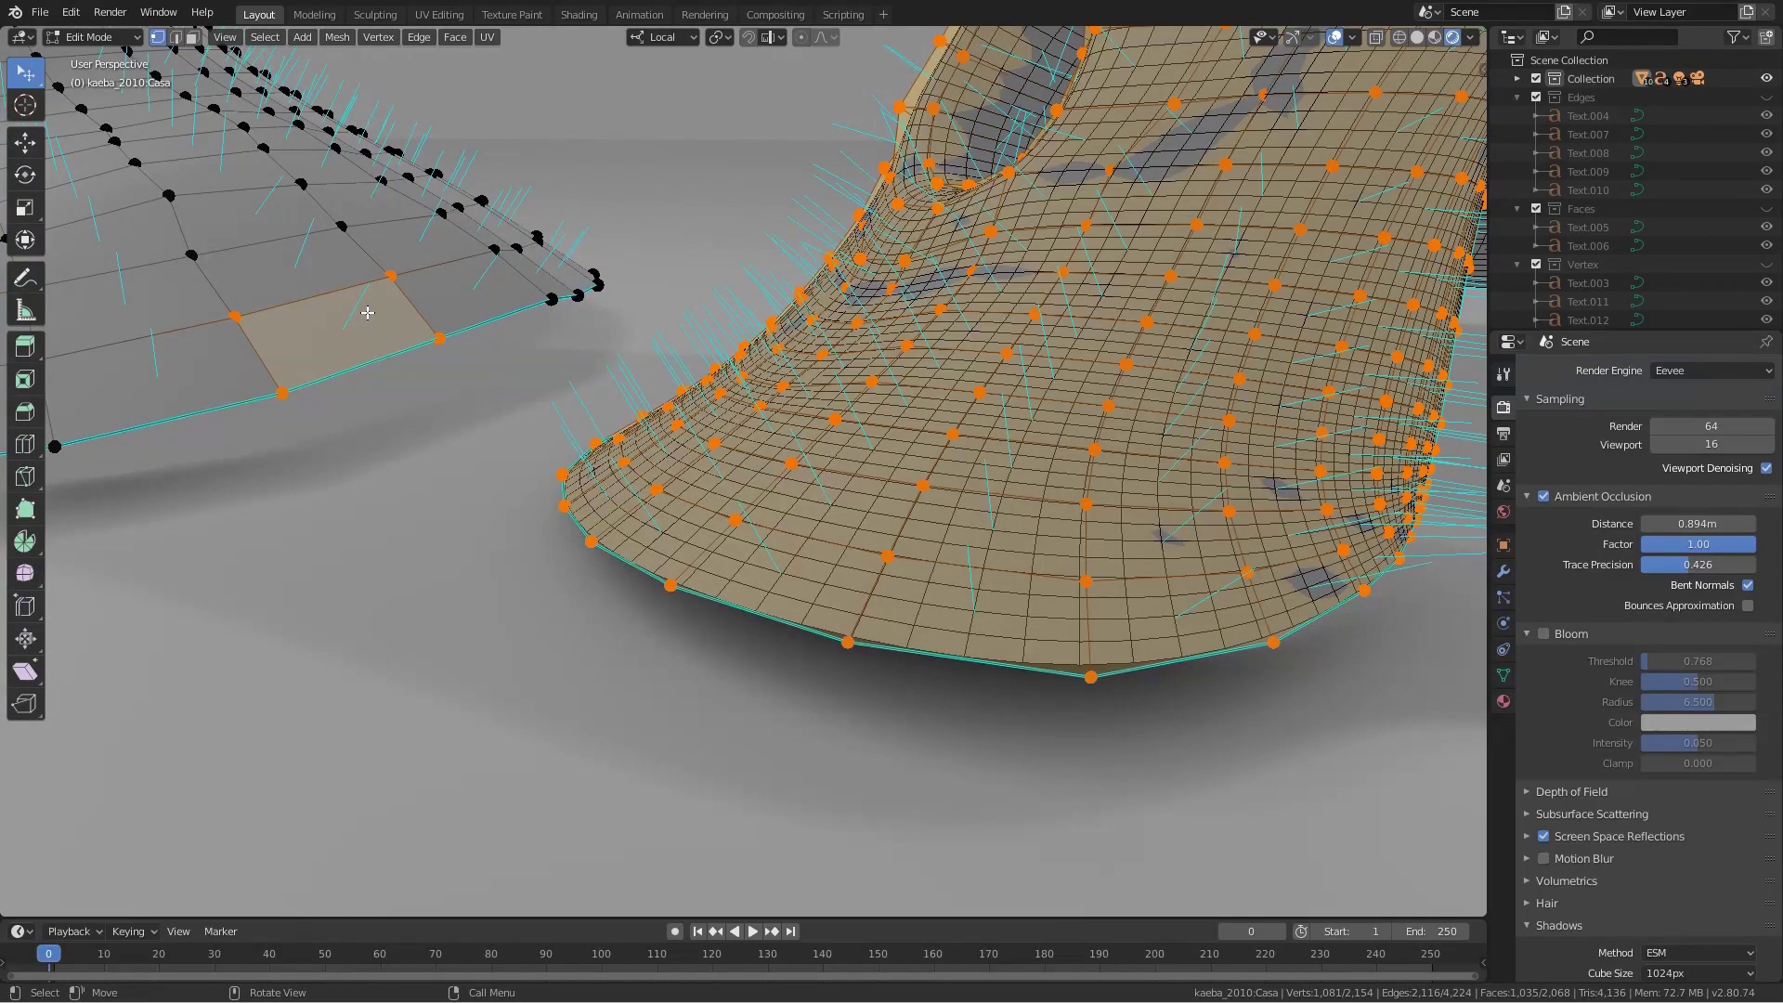
- Clear the selection, select one quad face on the rim, and return to object mode
{"action": "key", "text": "alt+a"}
{"action": "key", "text": "3"}
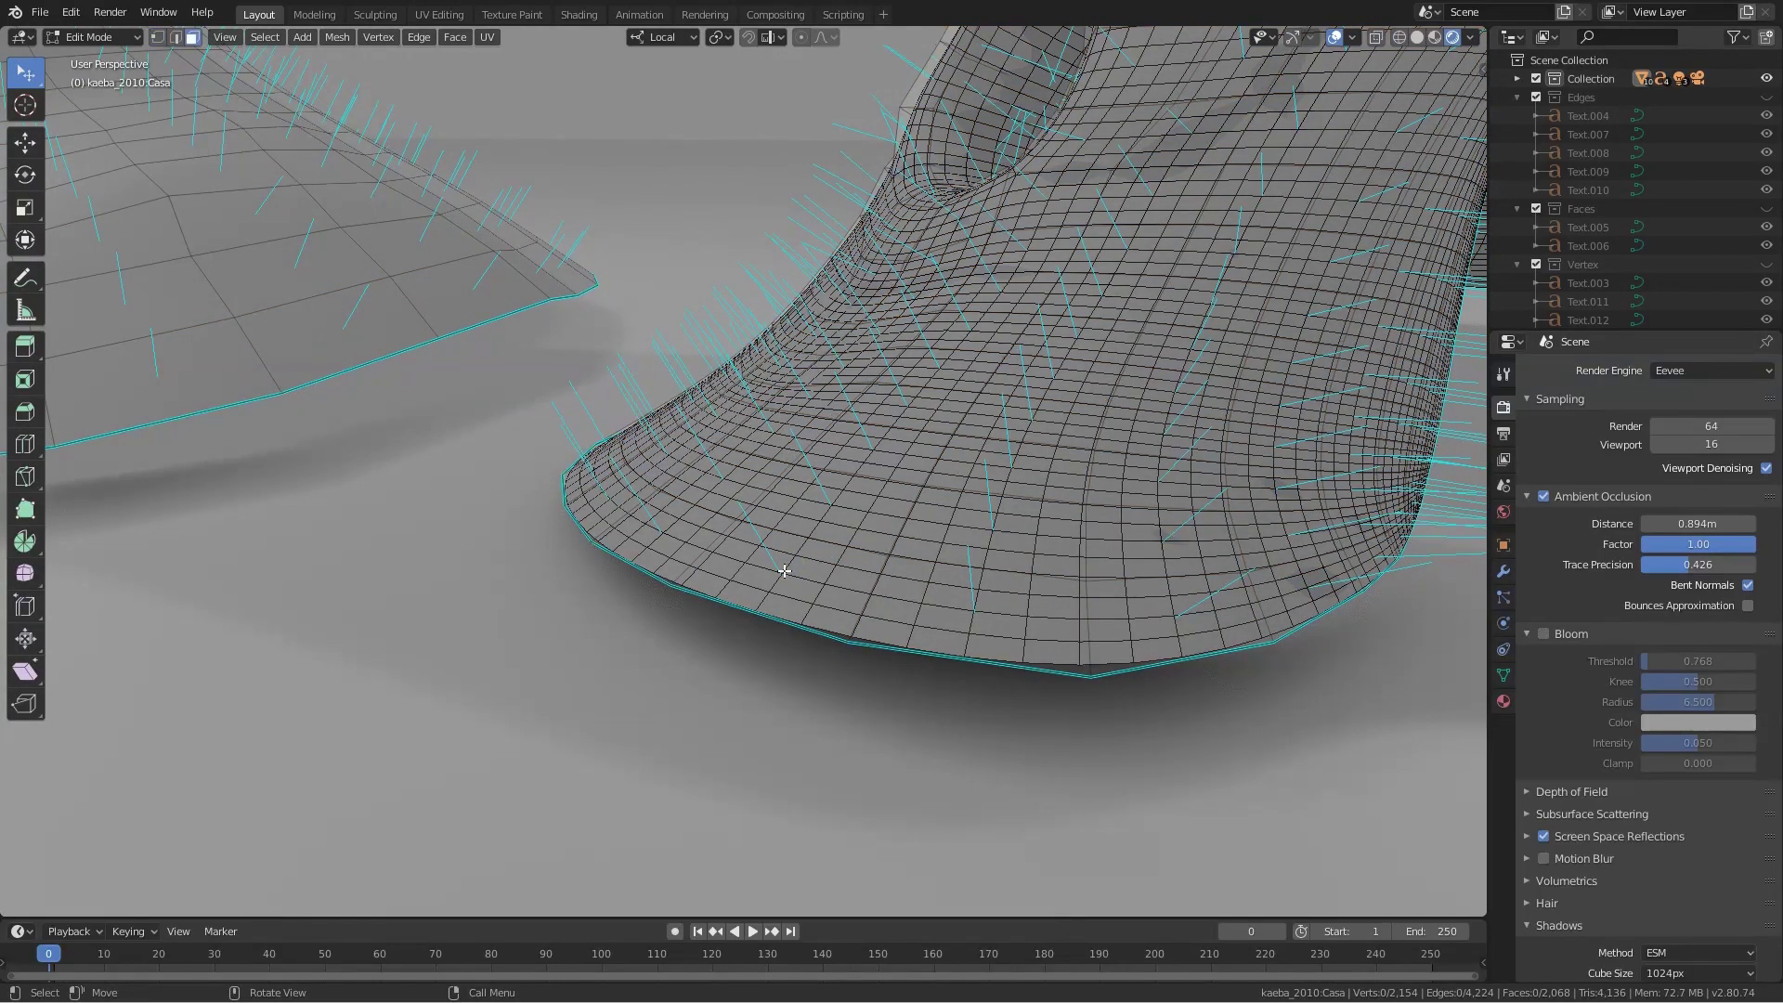
{"action": "left_click", "coordinate": [785, 573]}
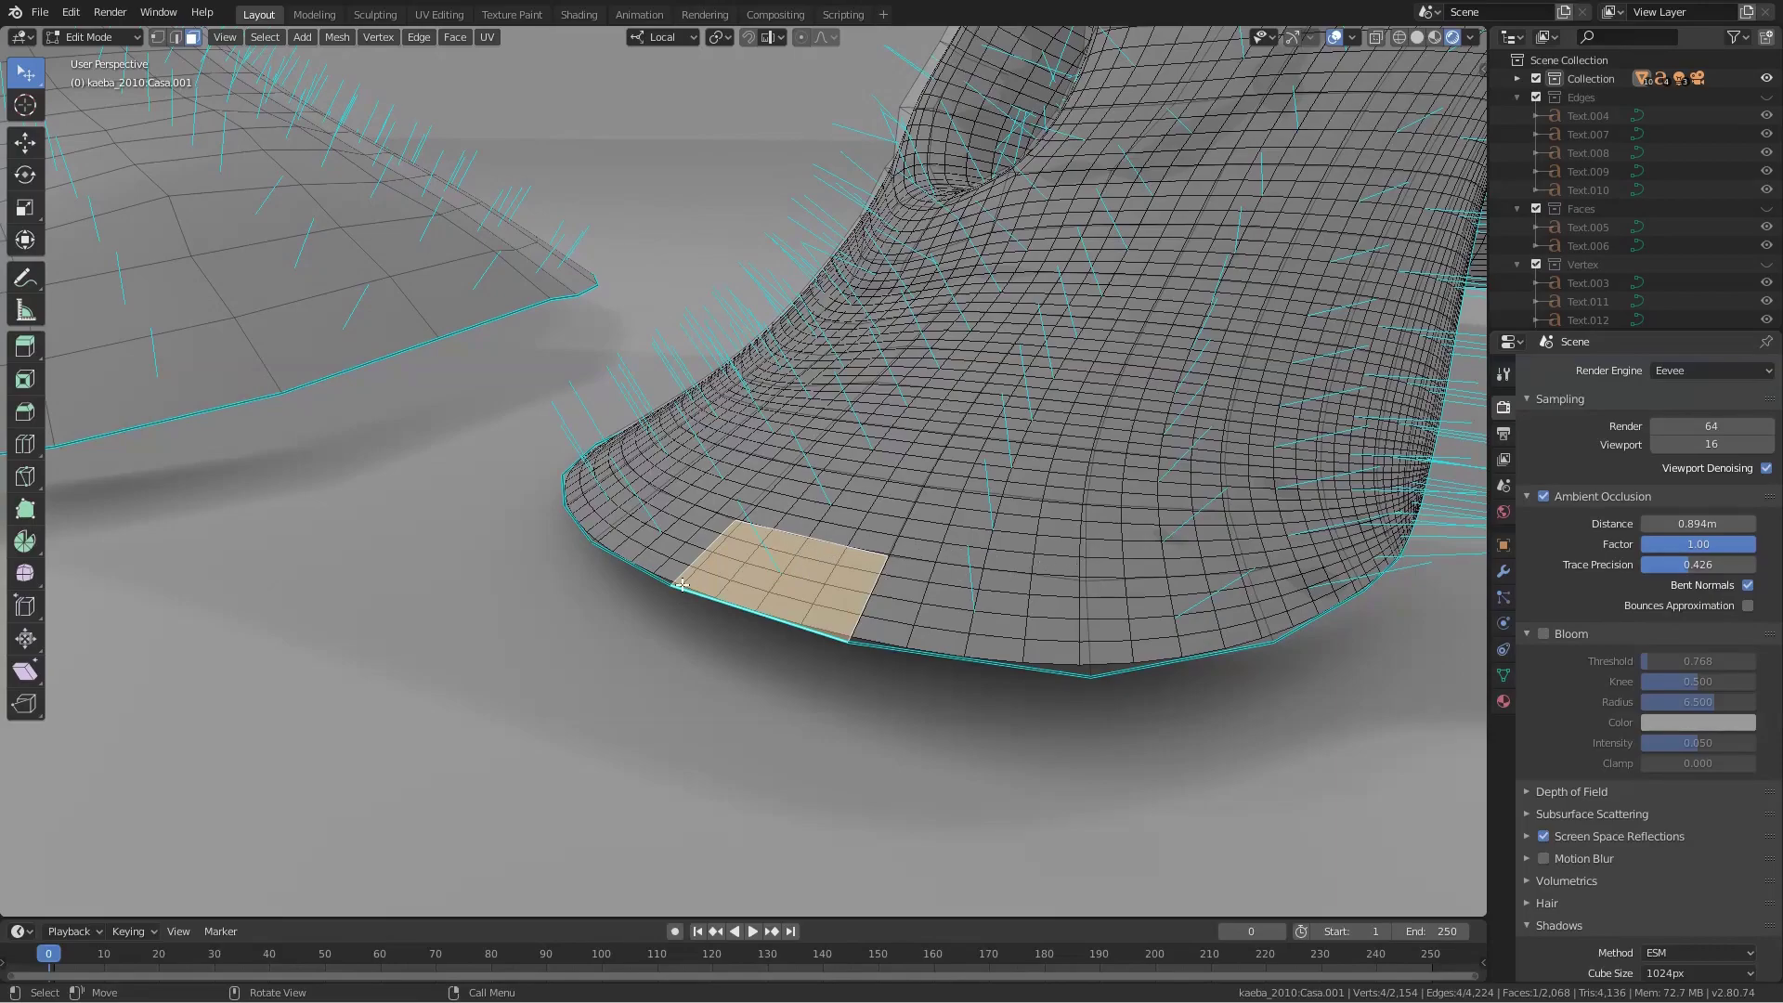
{"action": "scroll", "coordinate": [715, 588], "scroll_direction": "up", "scroll_amount": 3}
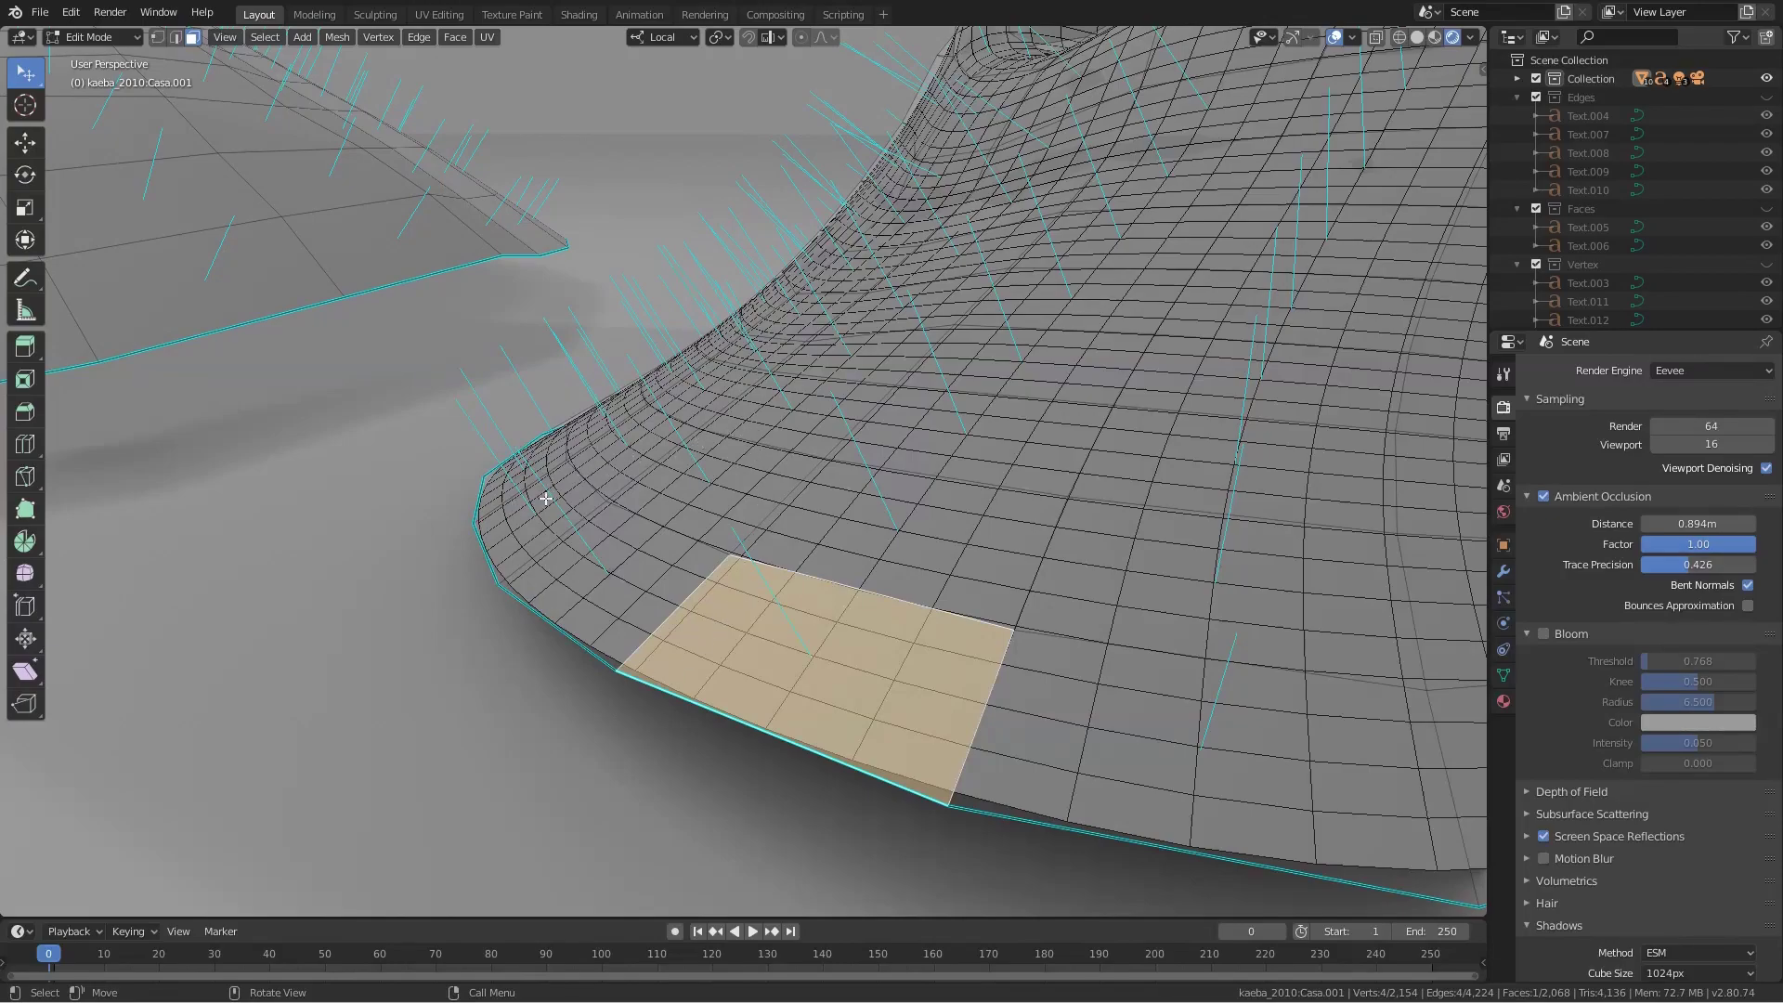
{"action": "key", "text": "Tab"}
- Deselect both sculptures, orbit around, and put Casa.001 back into Edit Mode
{"action": "scroll", "coordinate": [988, 470], "scroll_direction": "down", "scroll_amount": 5}
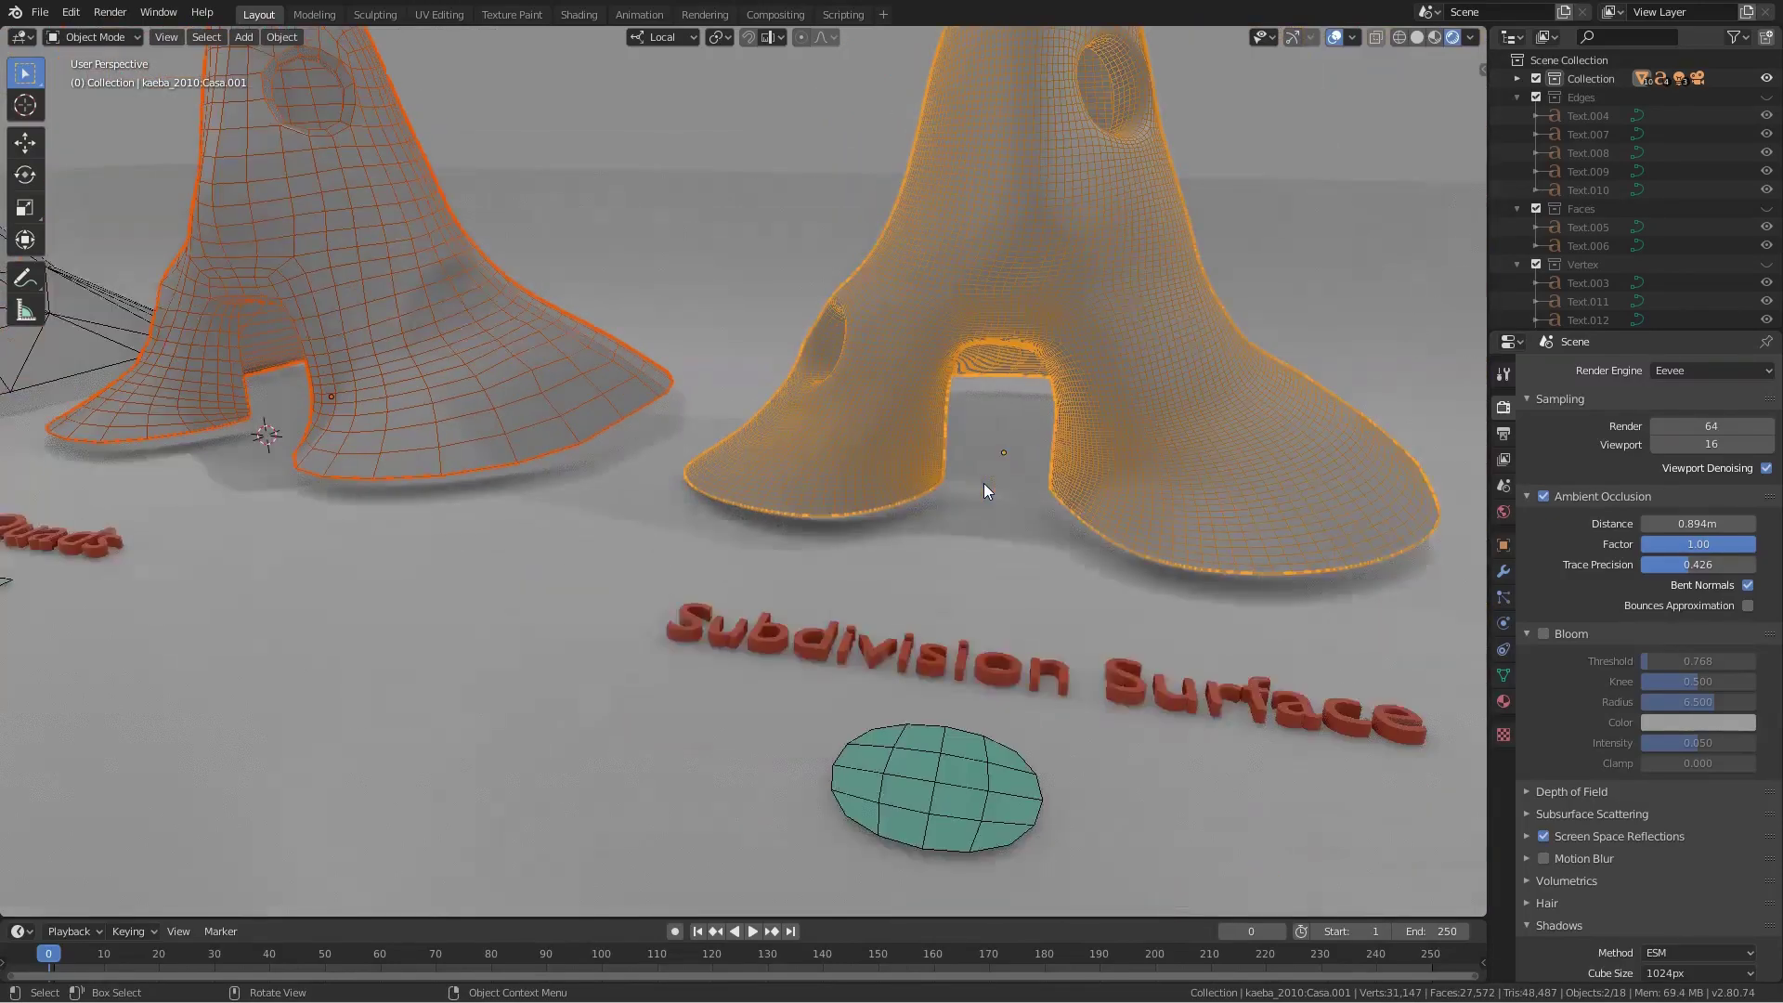
{"action": "scroll", "coordinate": [929, 558], "scroll_direction": "up", "scroll_amount": 3}
{"action": "scroll", "coordinate": [922, 600], "scroll_direction": "up", "scroll_amount": 2}
{"action": "scroll", "coordinate": [923, 606], "scroll_direction": "up", "scroll_amount": 3}
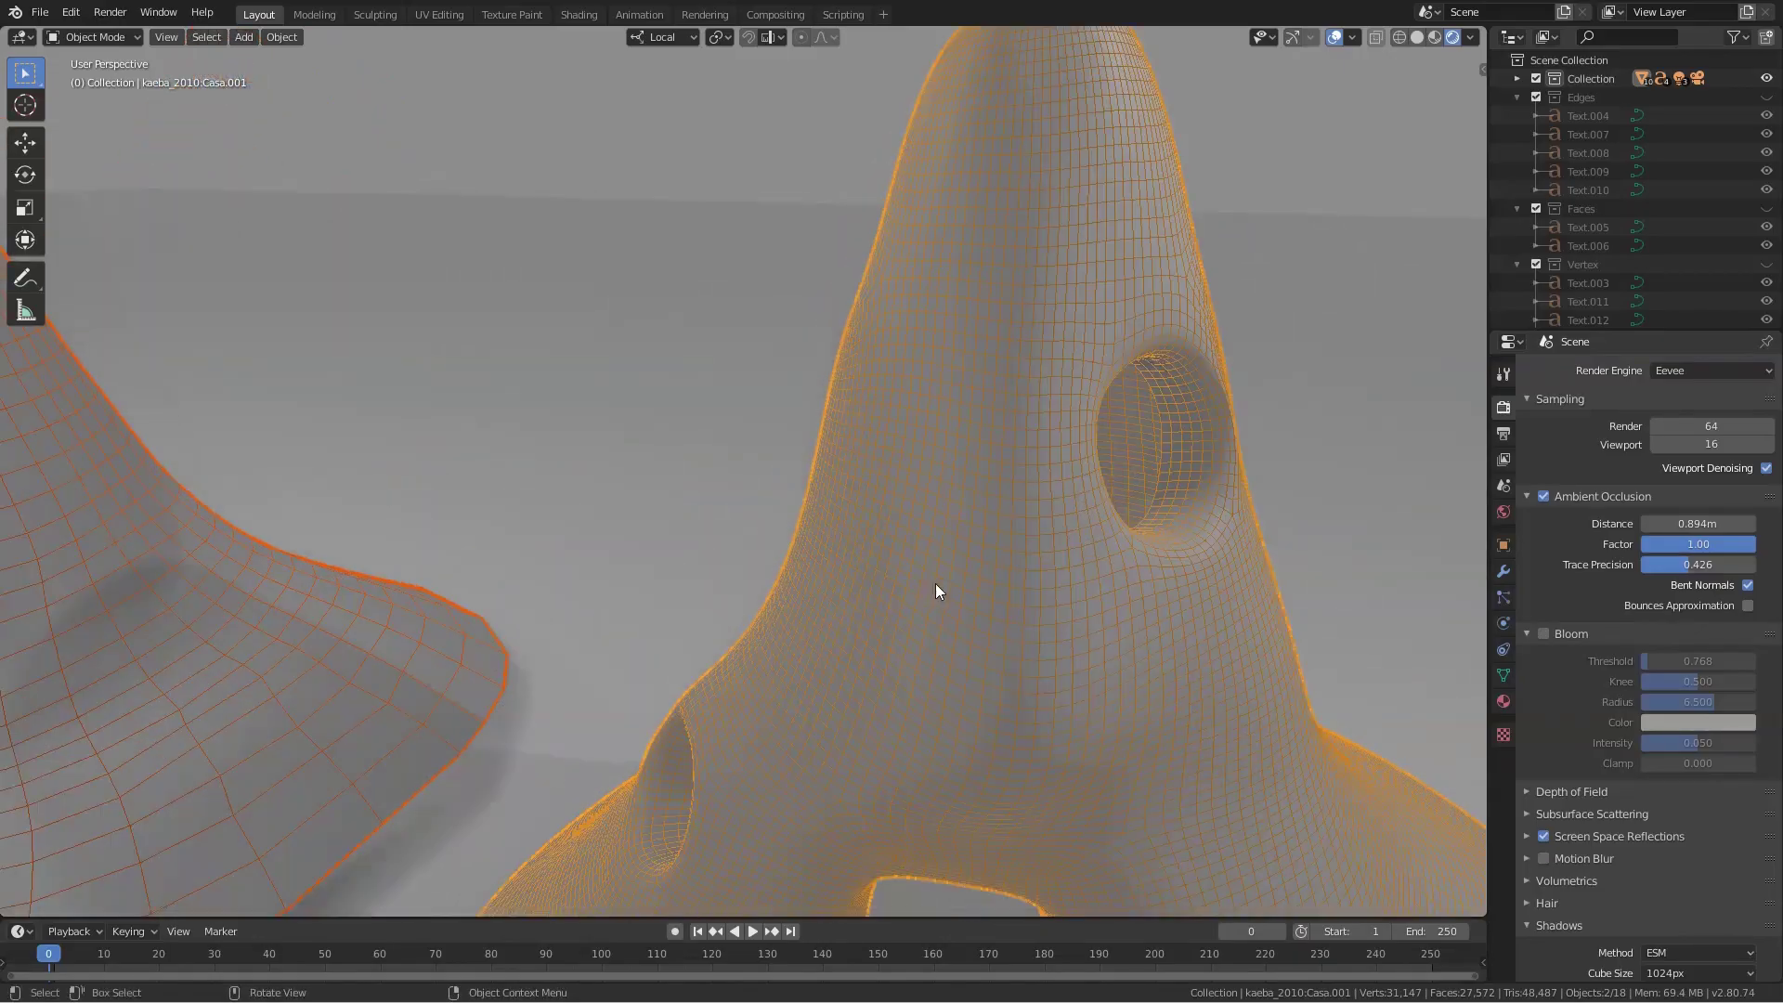
{"action": "left_click", "coordinate": [1245, 174]}
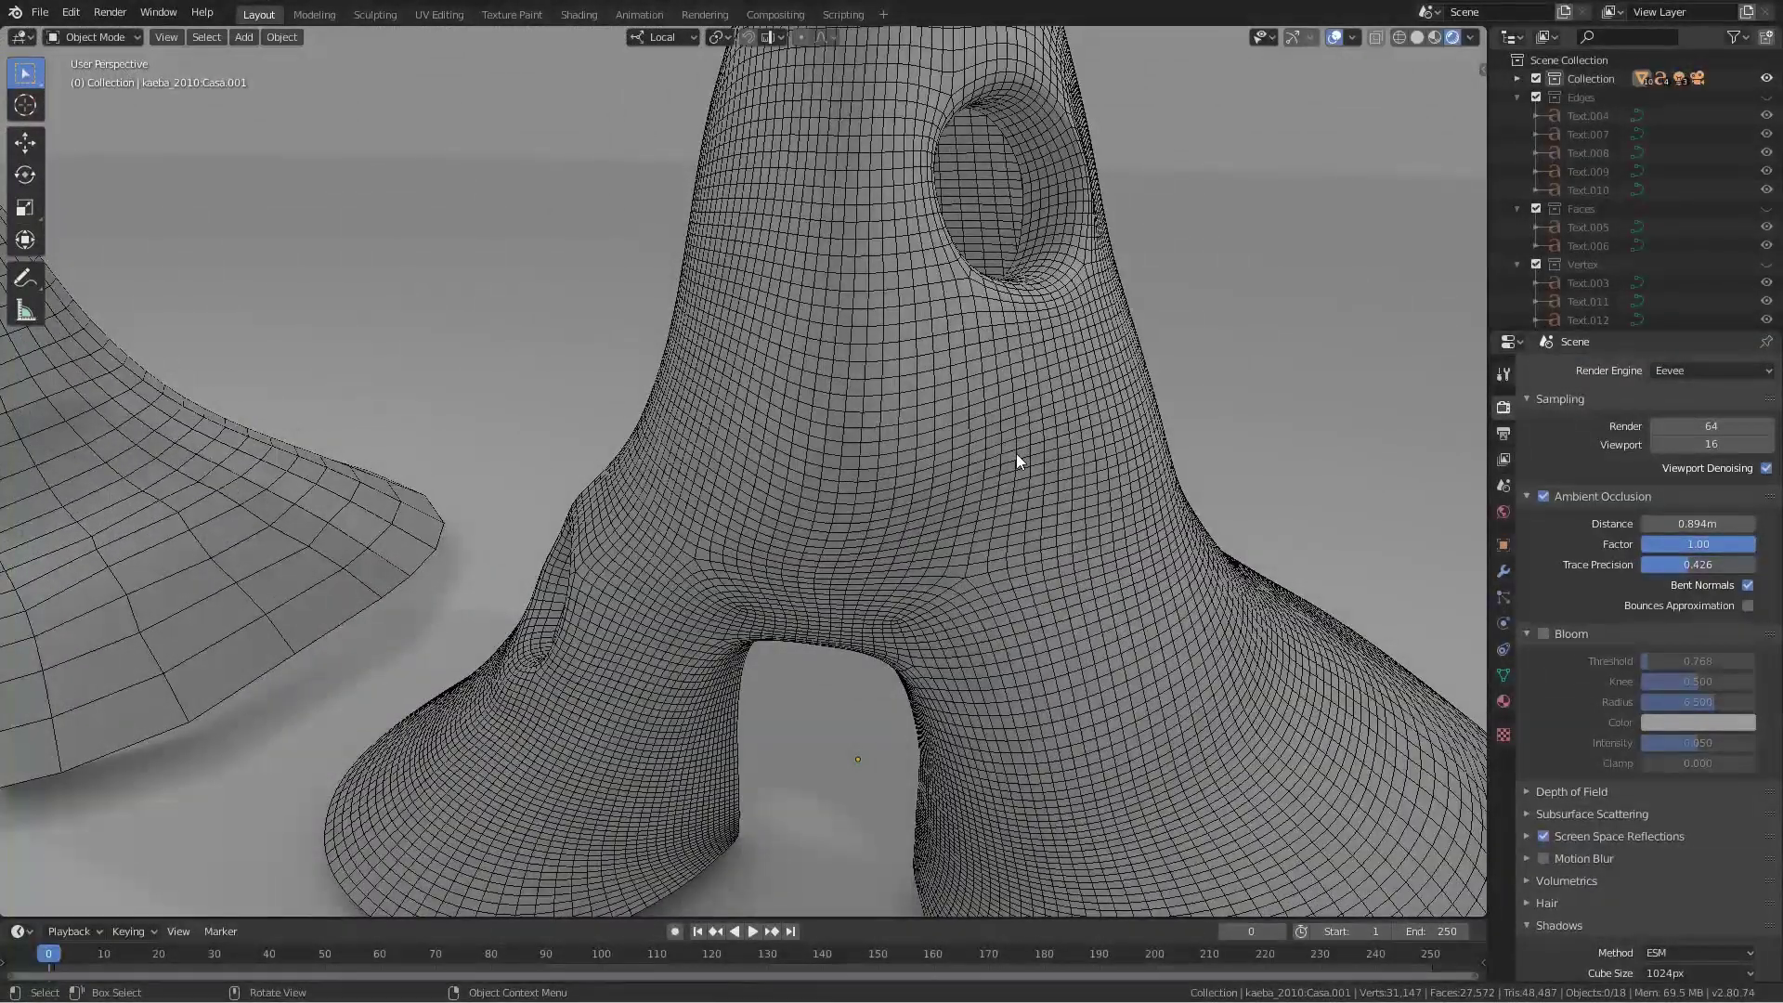
{"action": "scroll", "coordinate": [1017, 455], "scroll_direction": "down", "scroll_amount": 2}
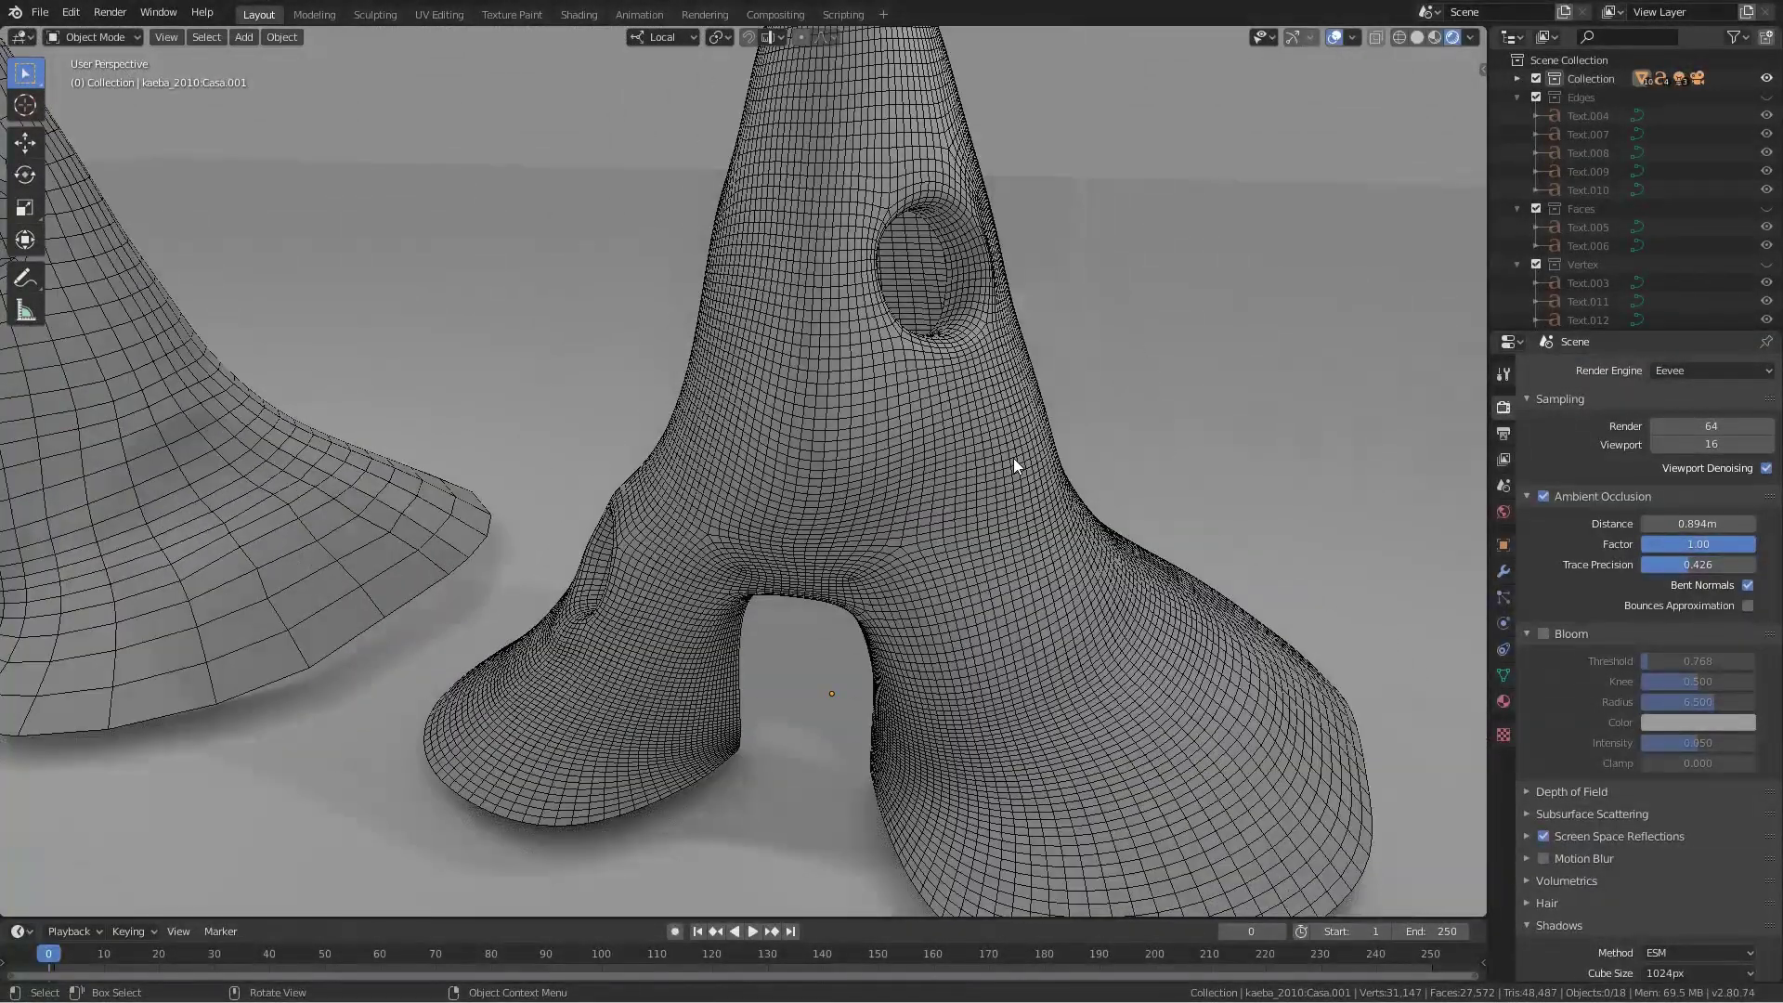
{"action": "middle_click_drag", "start_coordinate": [736, 564], "coordinate": [784, 559]}
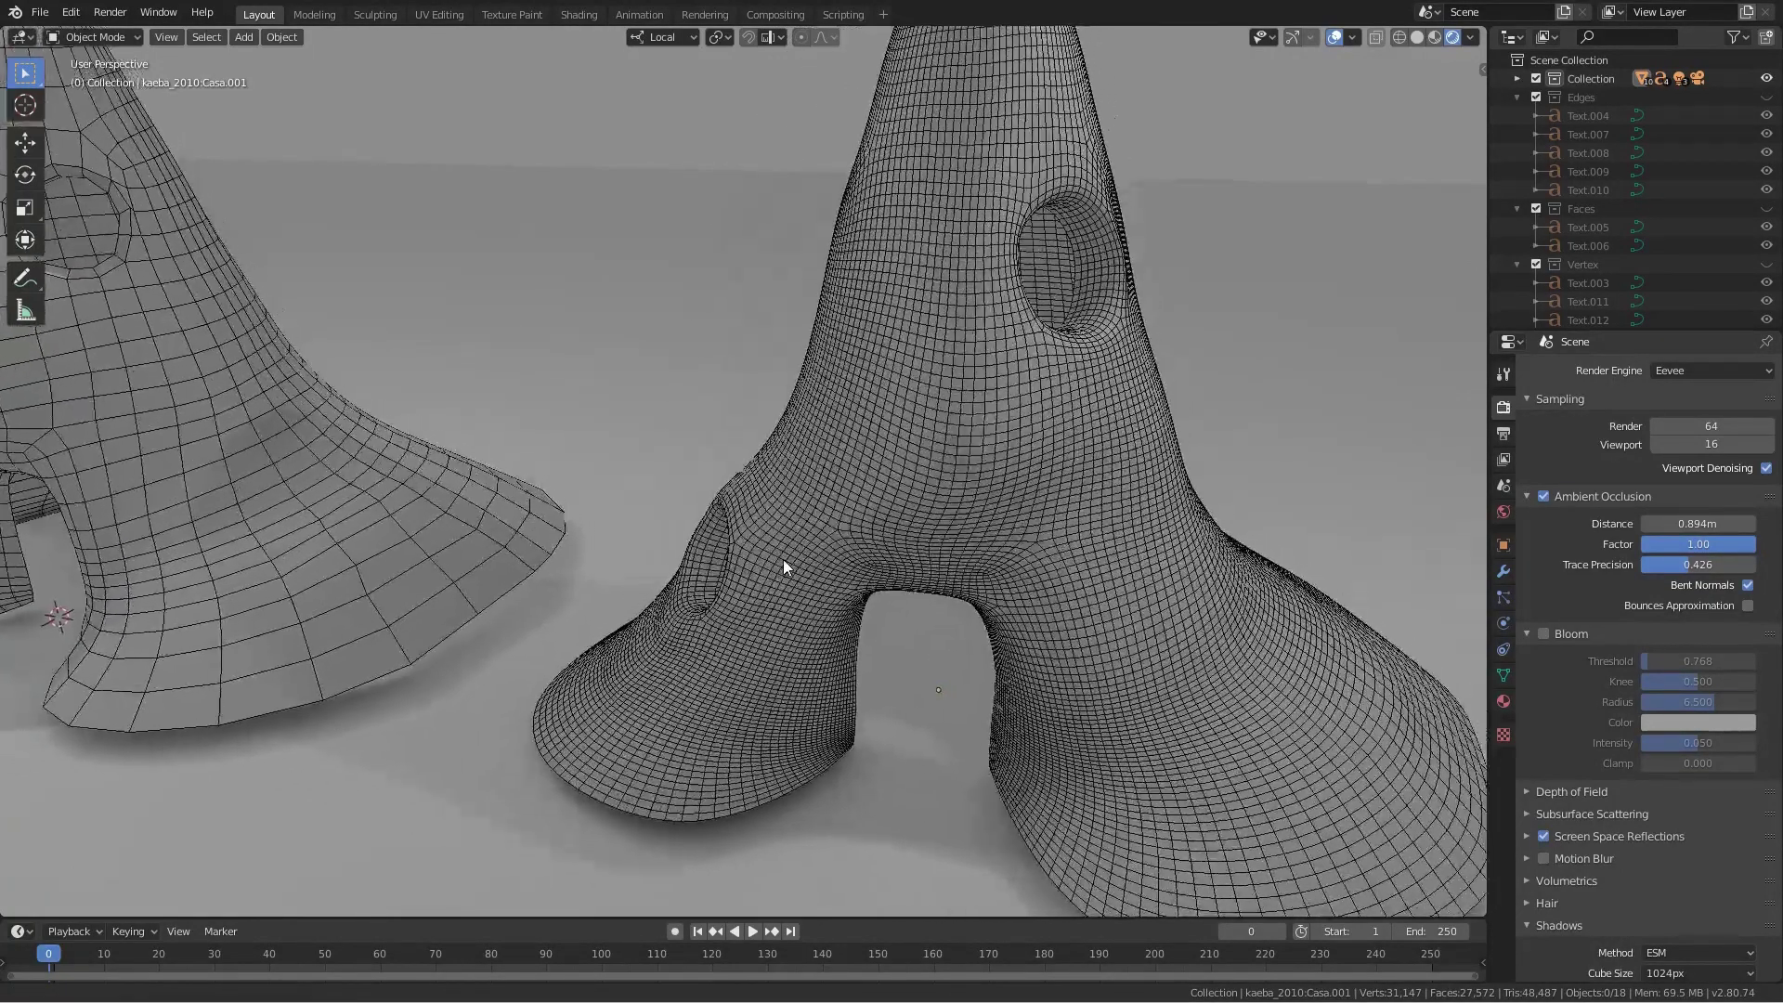
{"action": "key", "text": "Tab"}
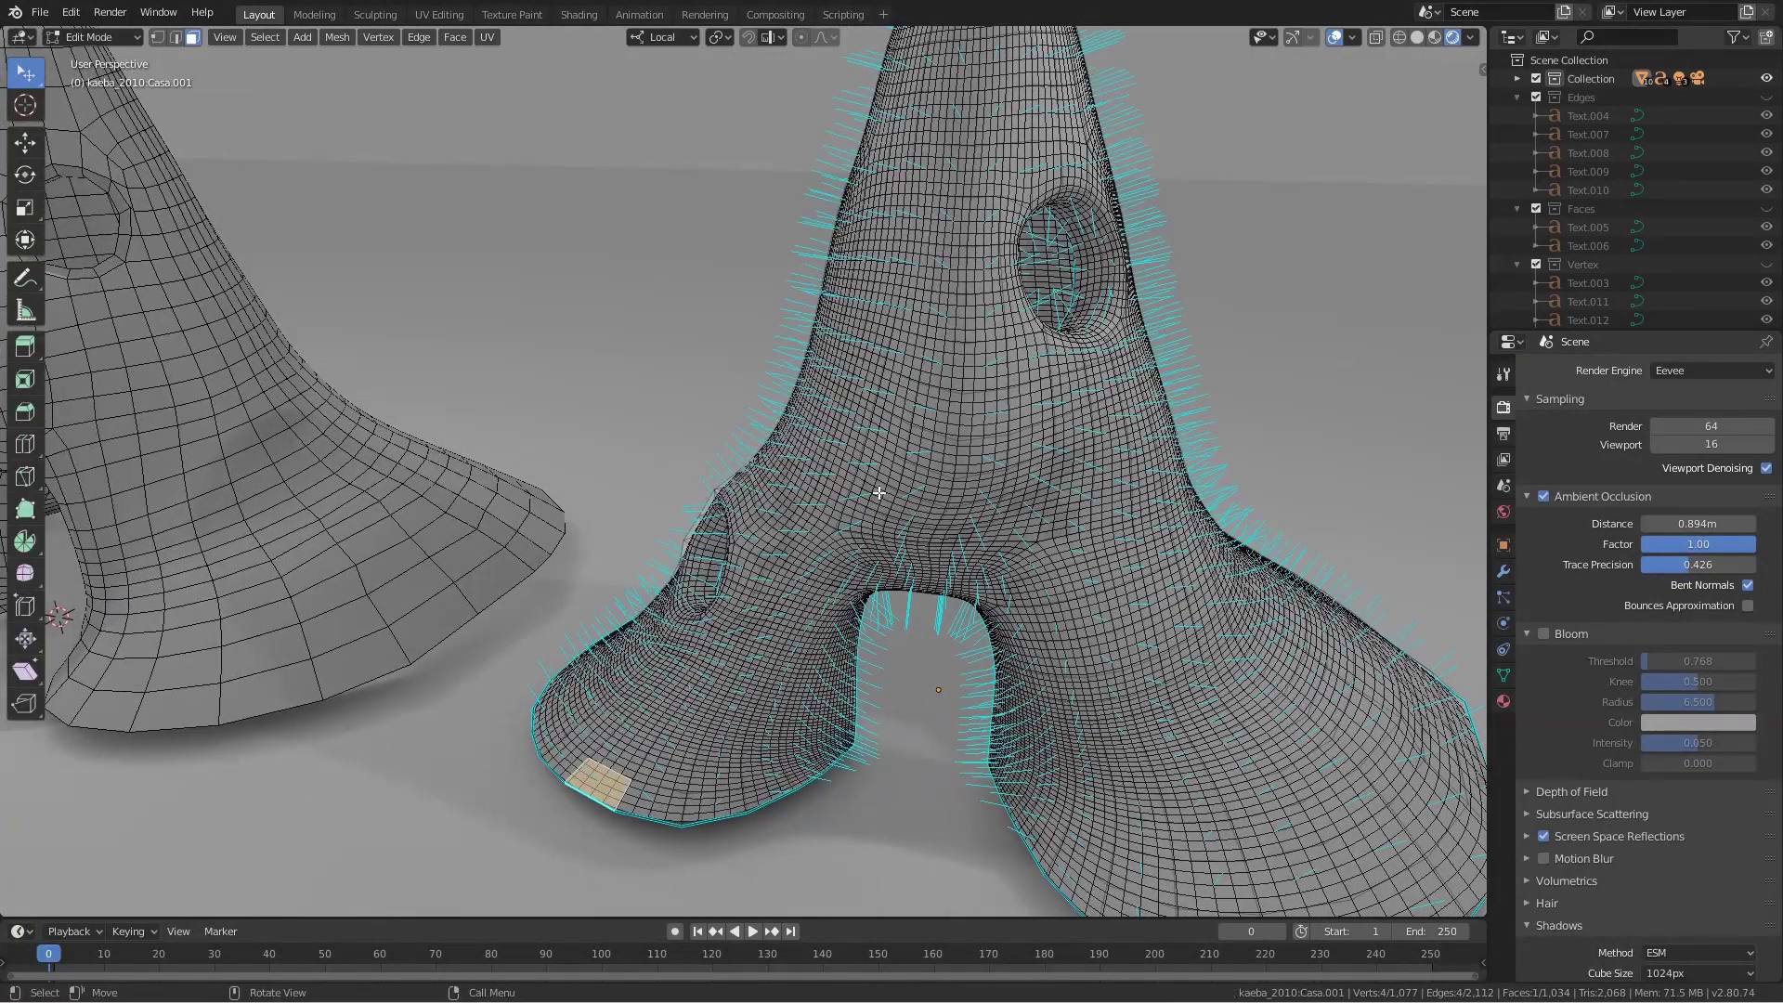
- Select a single vertex on Casa.001's side in vertex mode and zoom in on it
{"action": "key", "text": "1"}
{"action": "left_click", "coordinate": [826, 413]}
{"action": "key", "text": "g"}
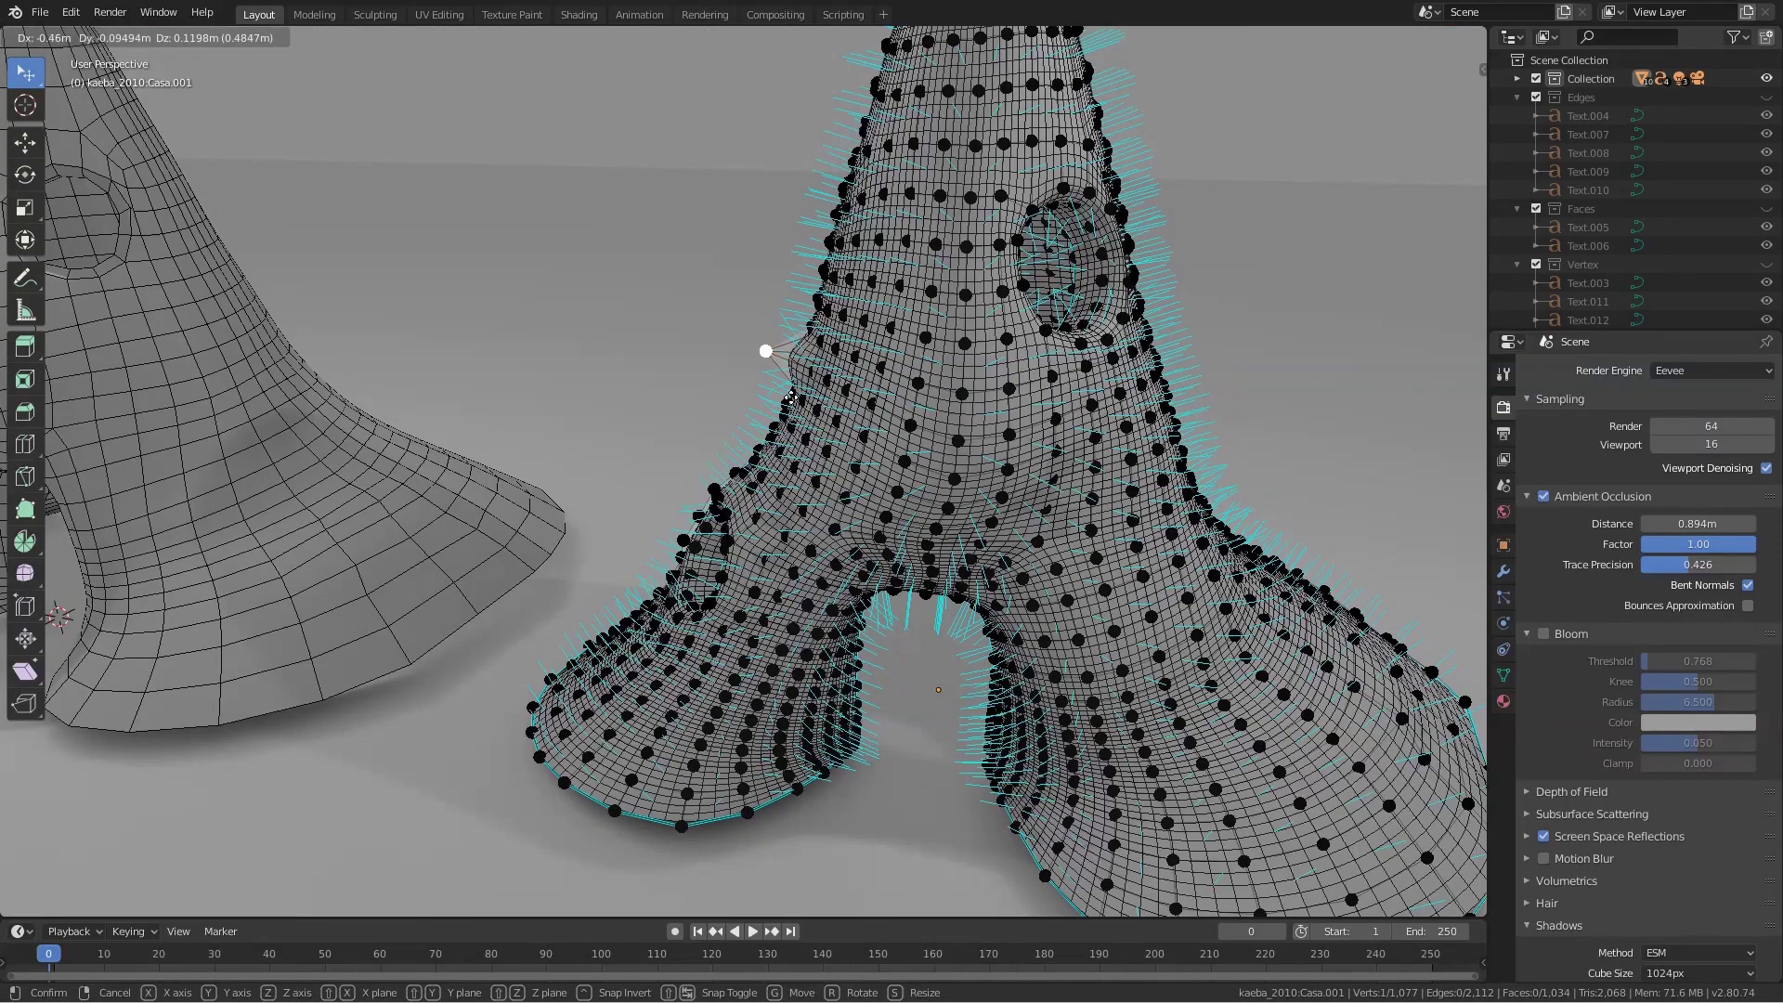
{"action": "key", "text": "Escape"}
{"action": "scroll", "coordinate": [808, 409], "scroll_direction": "up", "scroll_amount": 2}
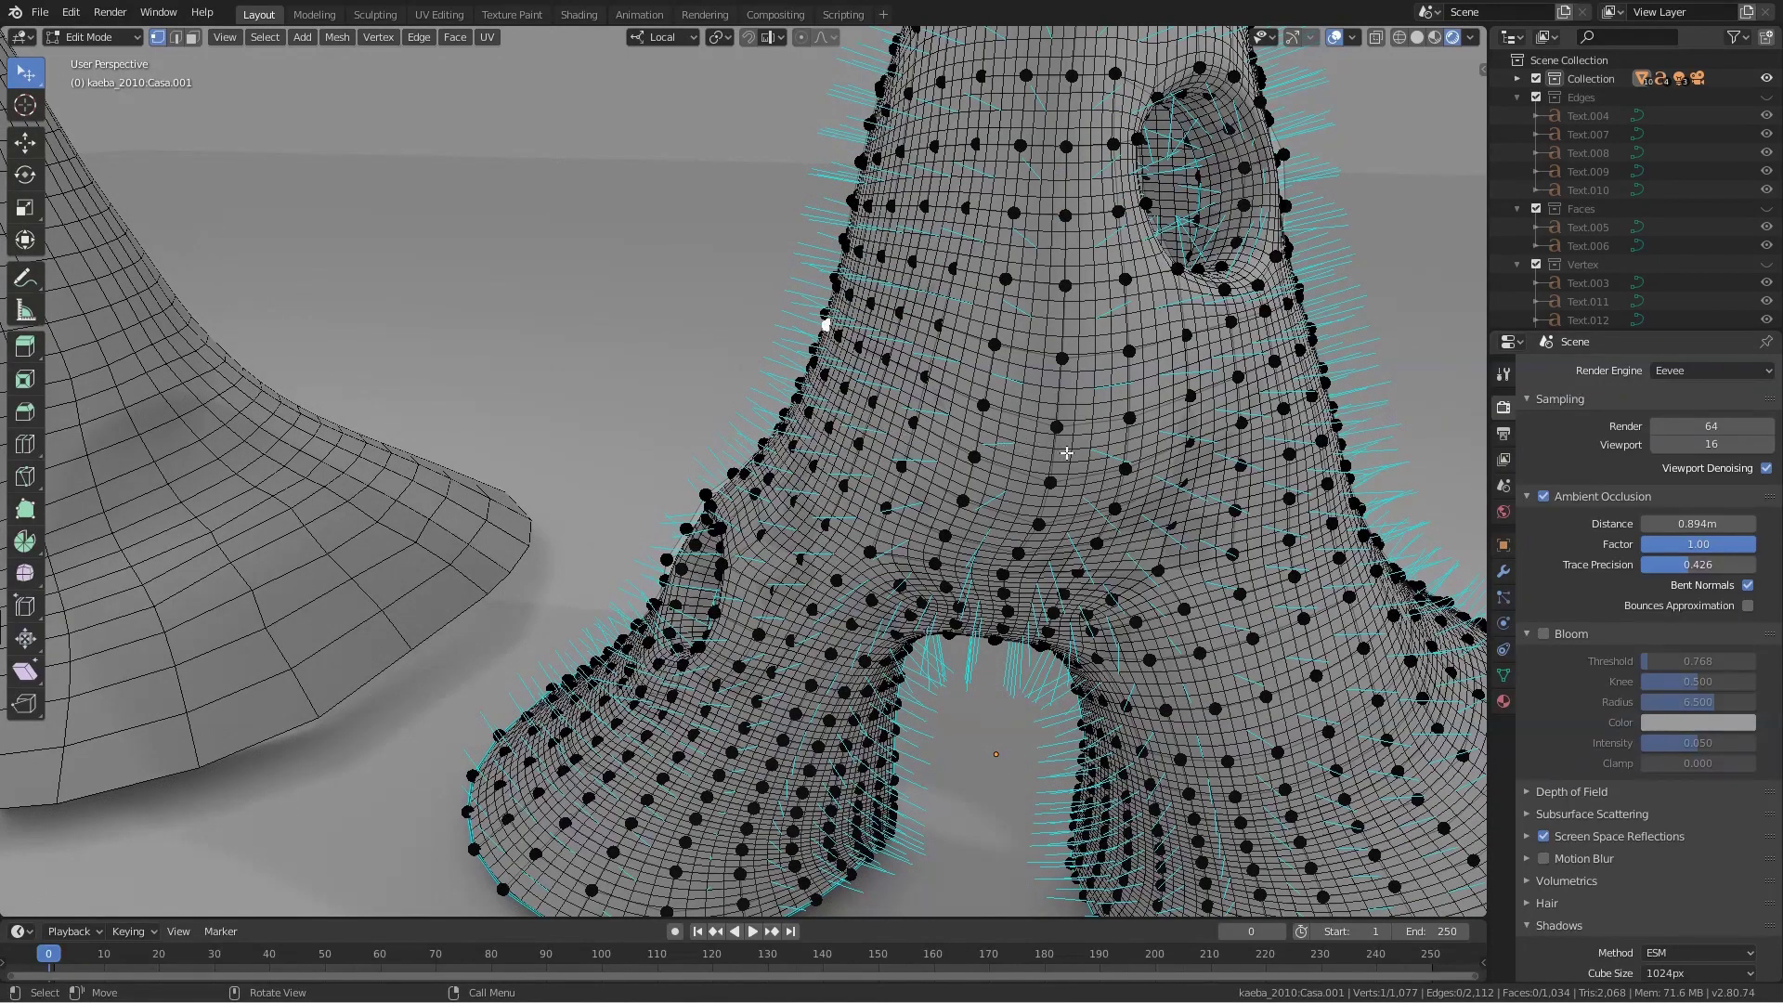
{"action": "scroll", "coordinate": [1011, 448], "scroll_direction": "up", "scroll_amount": 3}
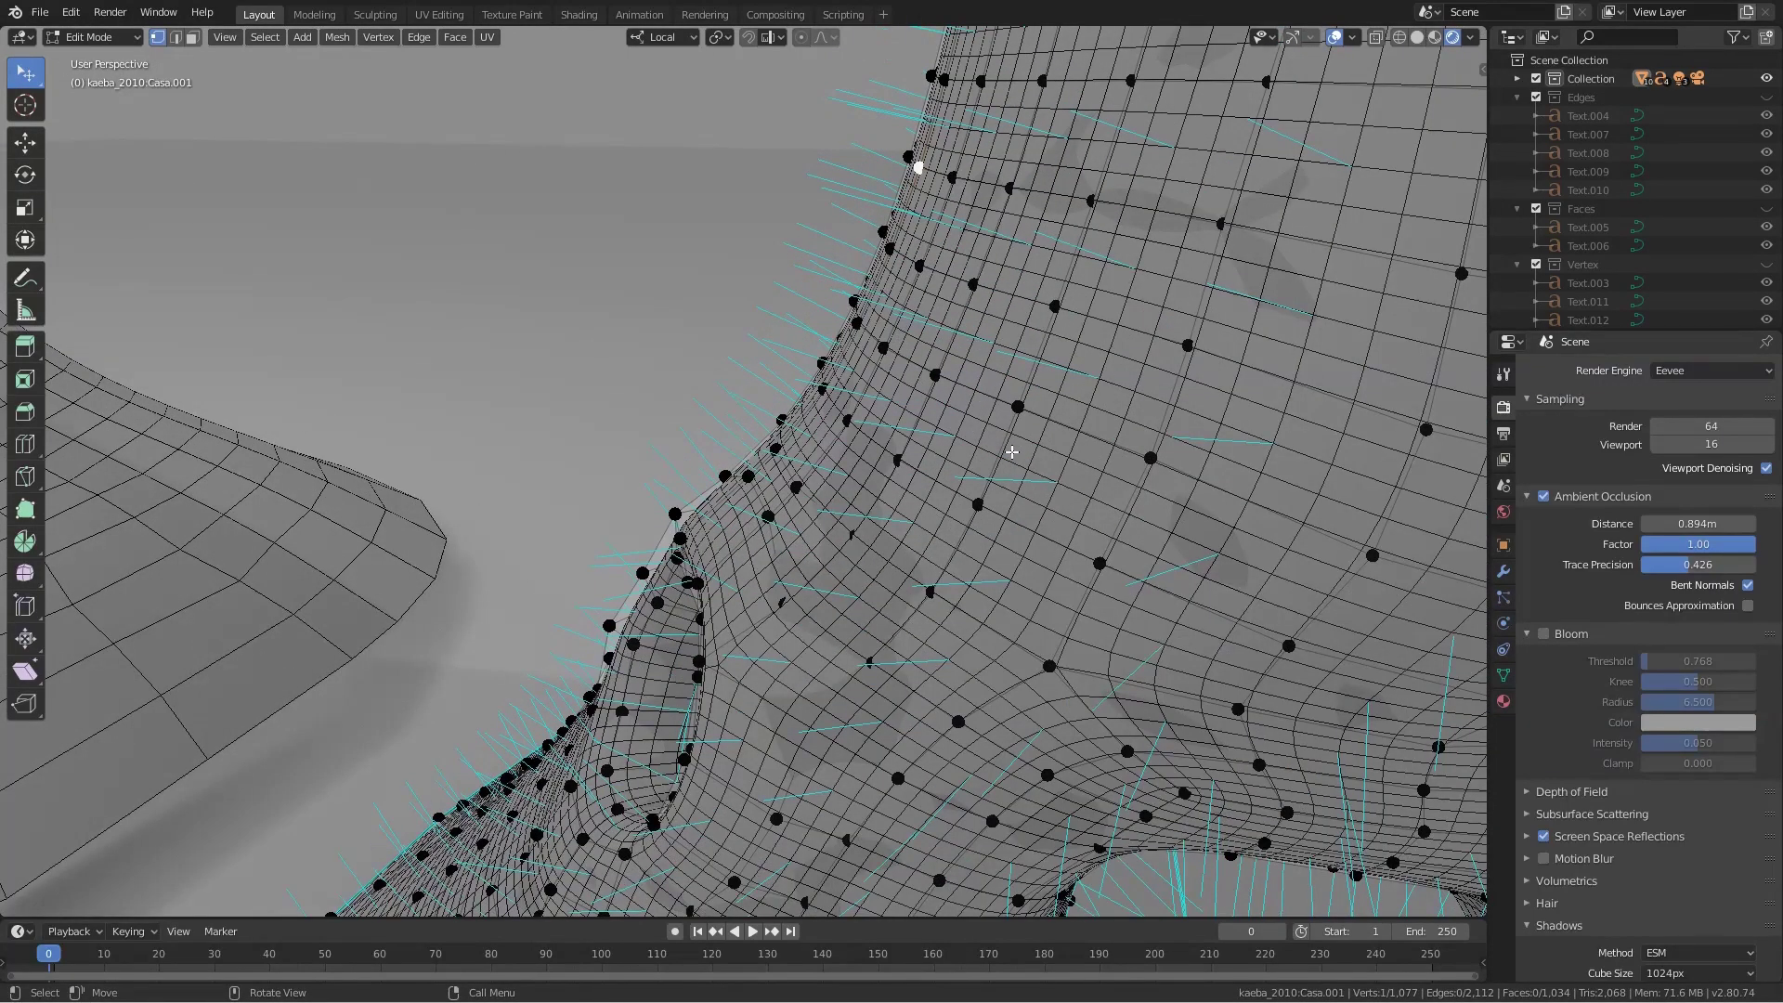
{"action": "scroll", "coordinate": [1127, 493], "scroll_direction": "up", "scroll_amount": 3}
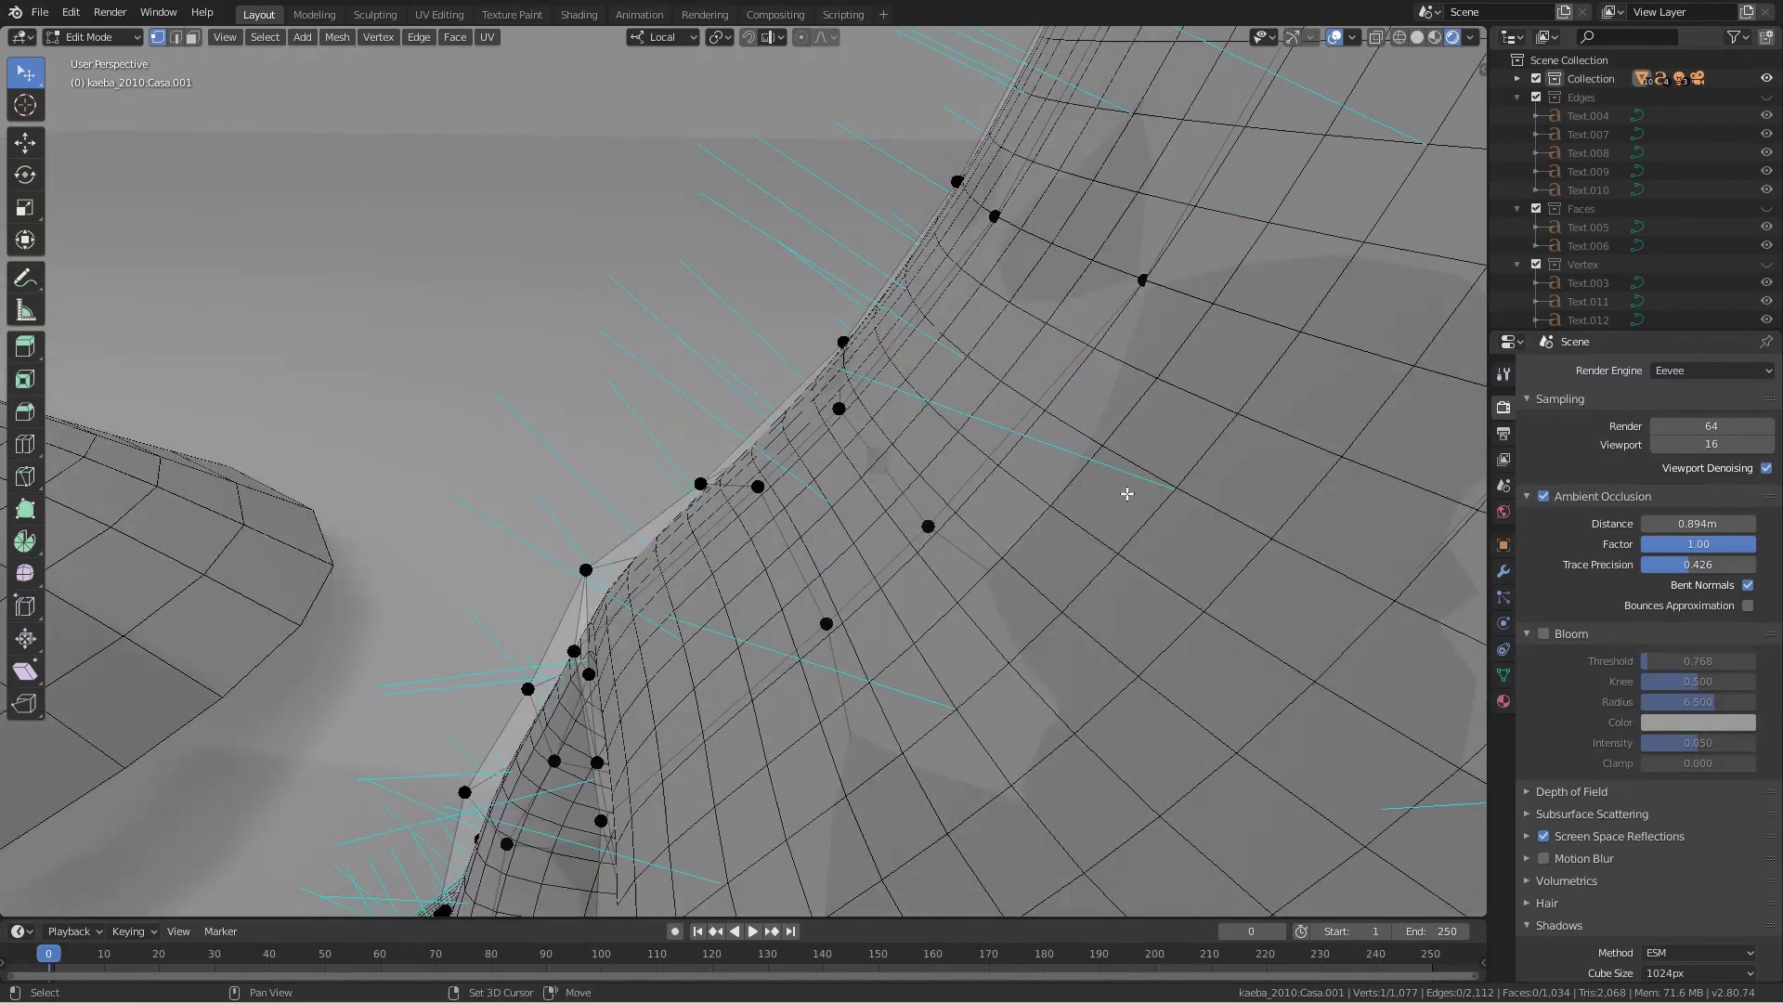
{"action": "middle_click_drag", "start_coordinate": [1126, 494], "coordinate": [1056, 489], "text": "shift"}
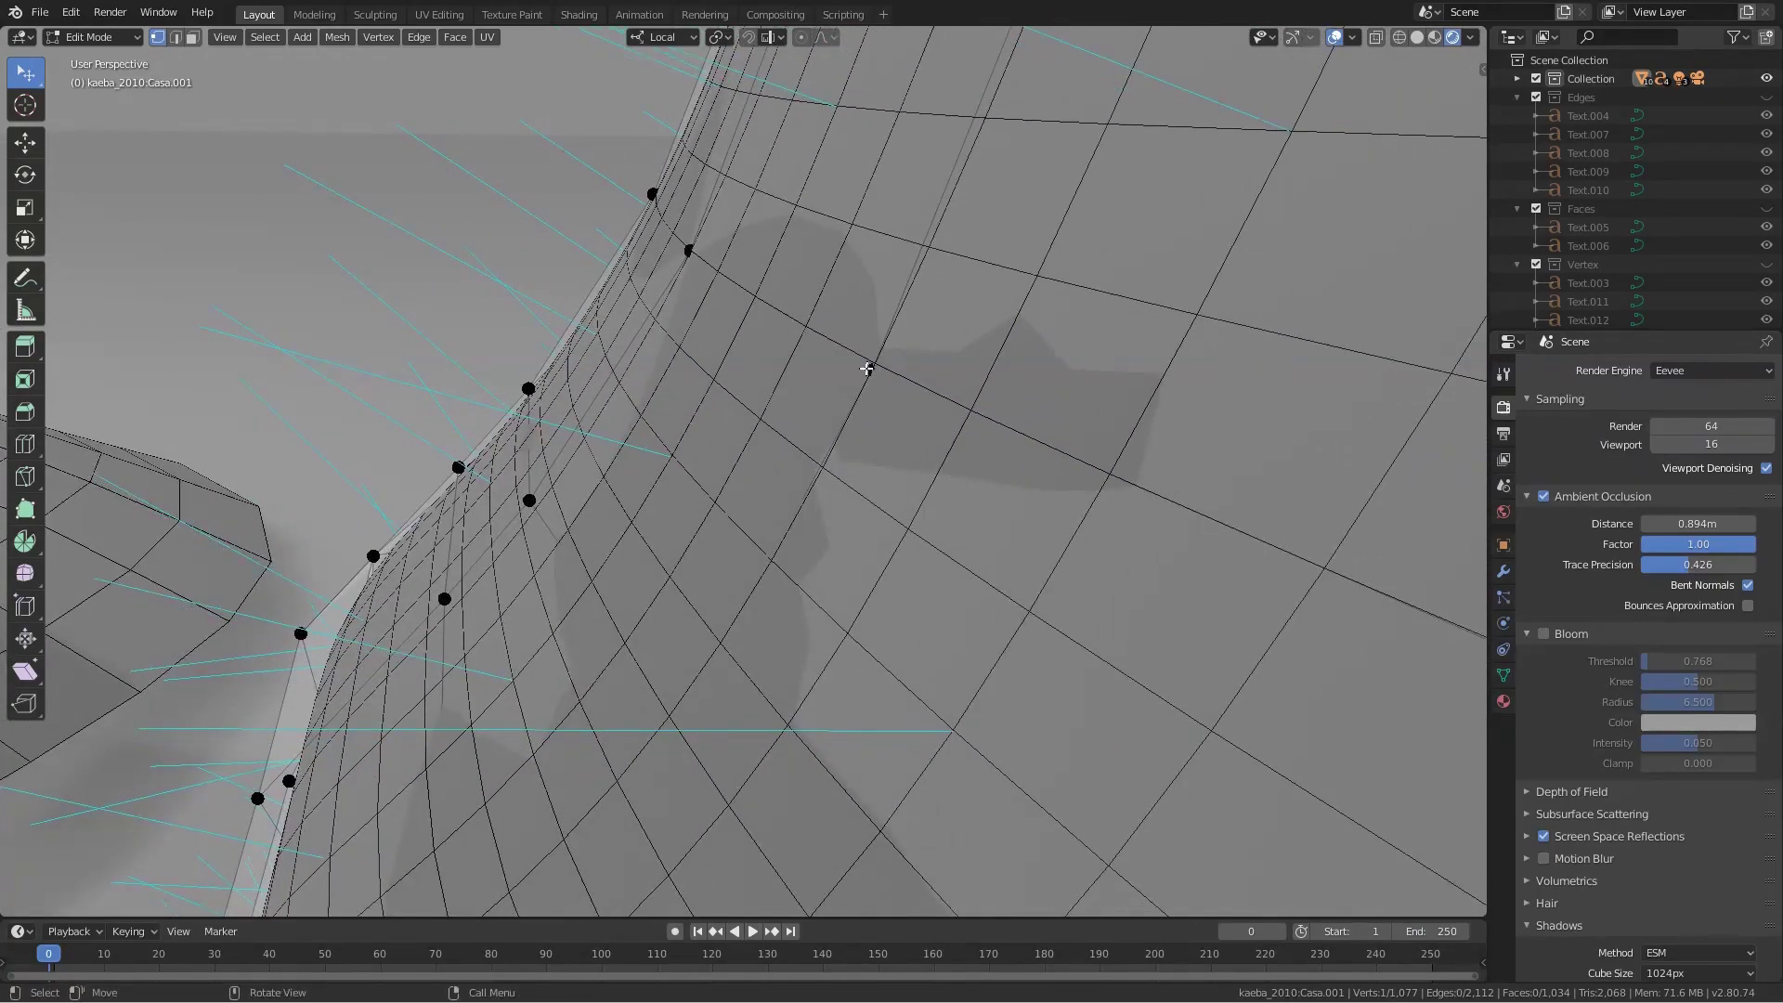
{"action": "scroll", "coordinate": [878, 367], "scroll_direction": "down", "scroll_amount": 5}
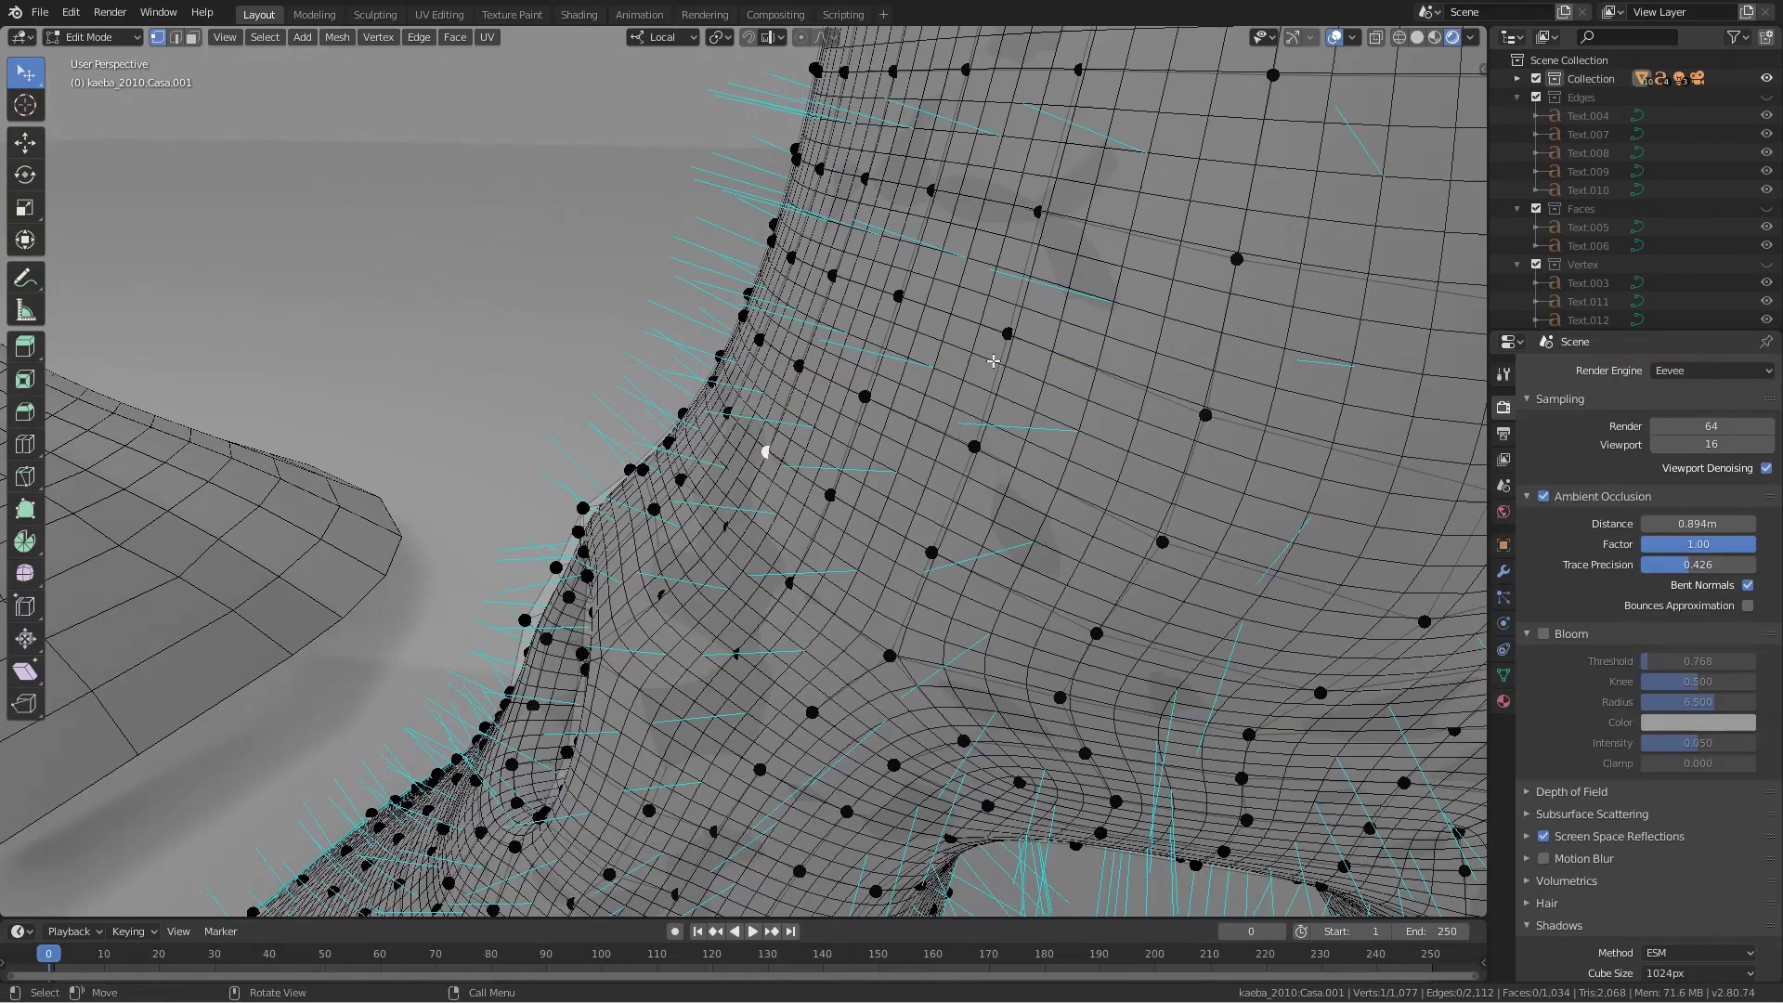
- Grab the side vertex and move it about 0.1 m along X
{"action": "key", "text": "g"}
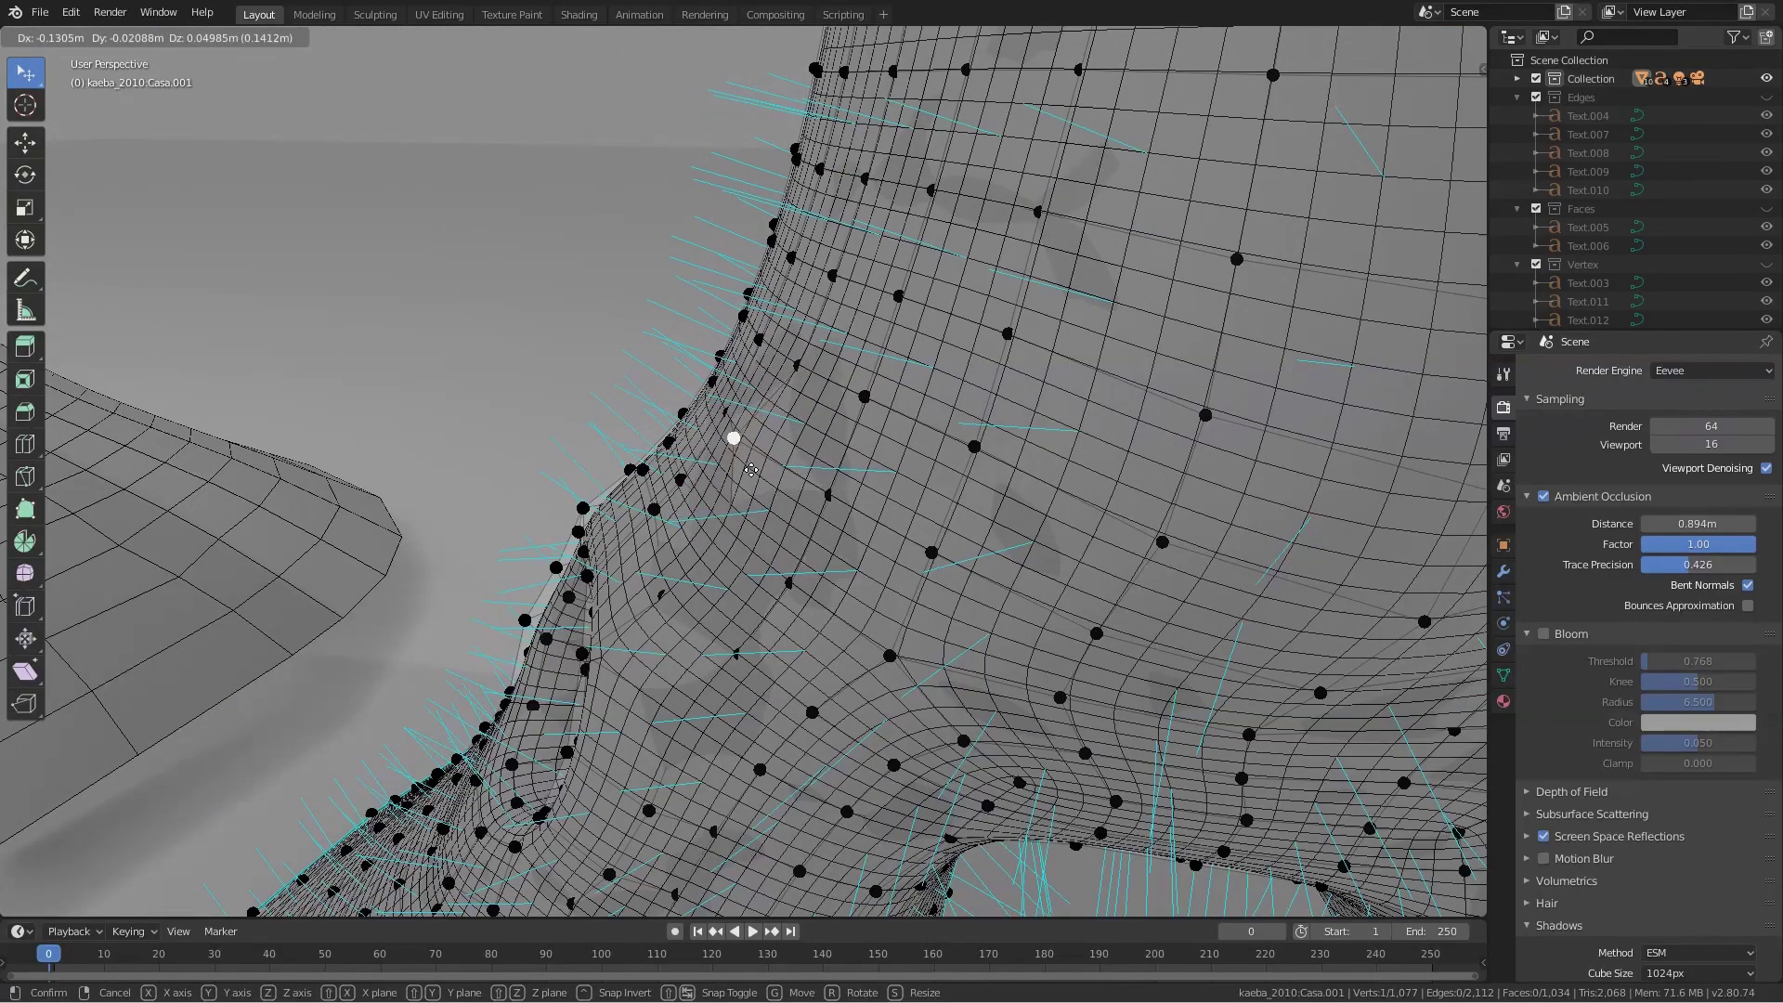
{"action": "right_click", "coordinate": [762, 460]}
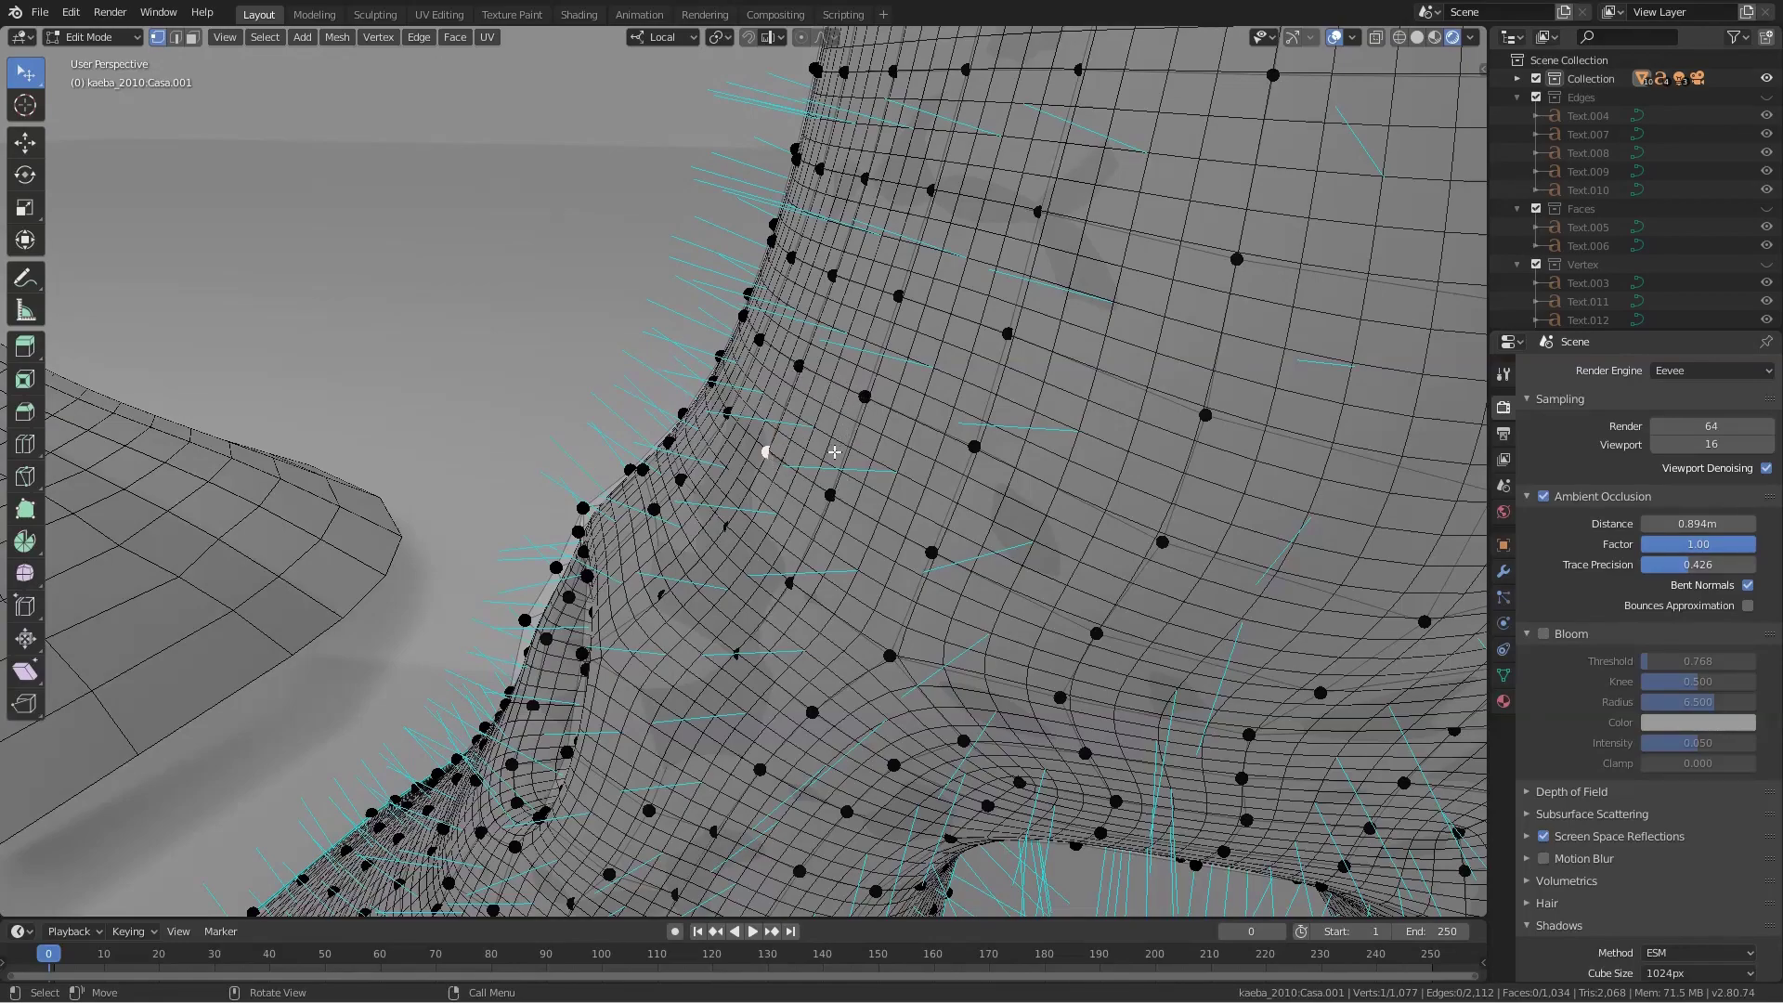
{"action": "key", "text": "g"}
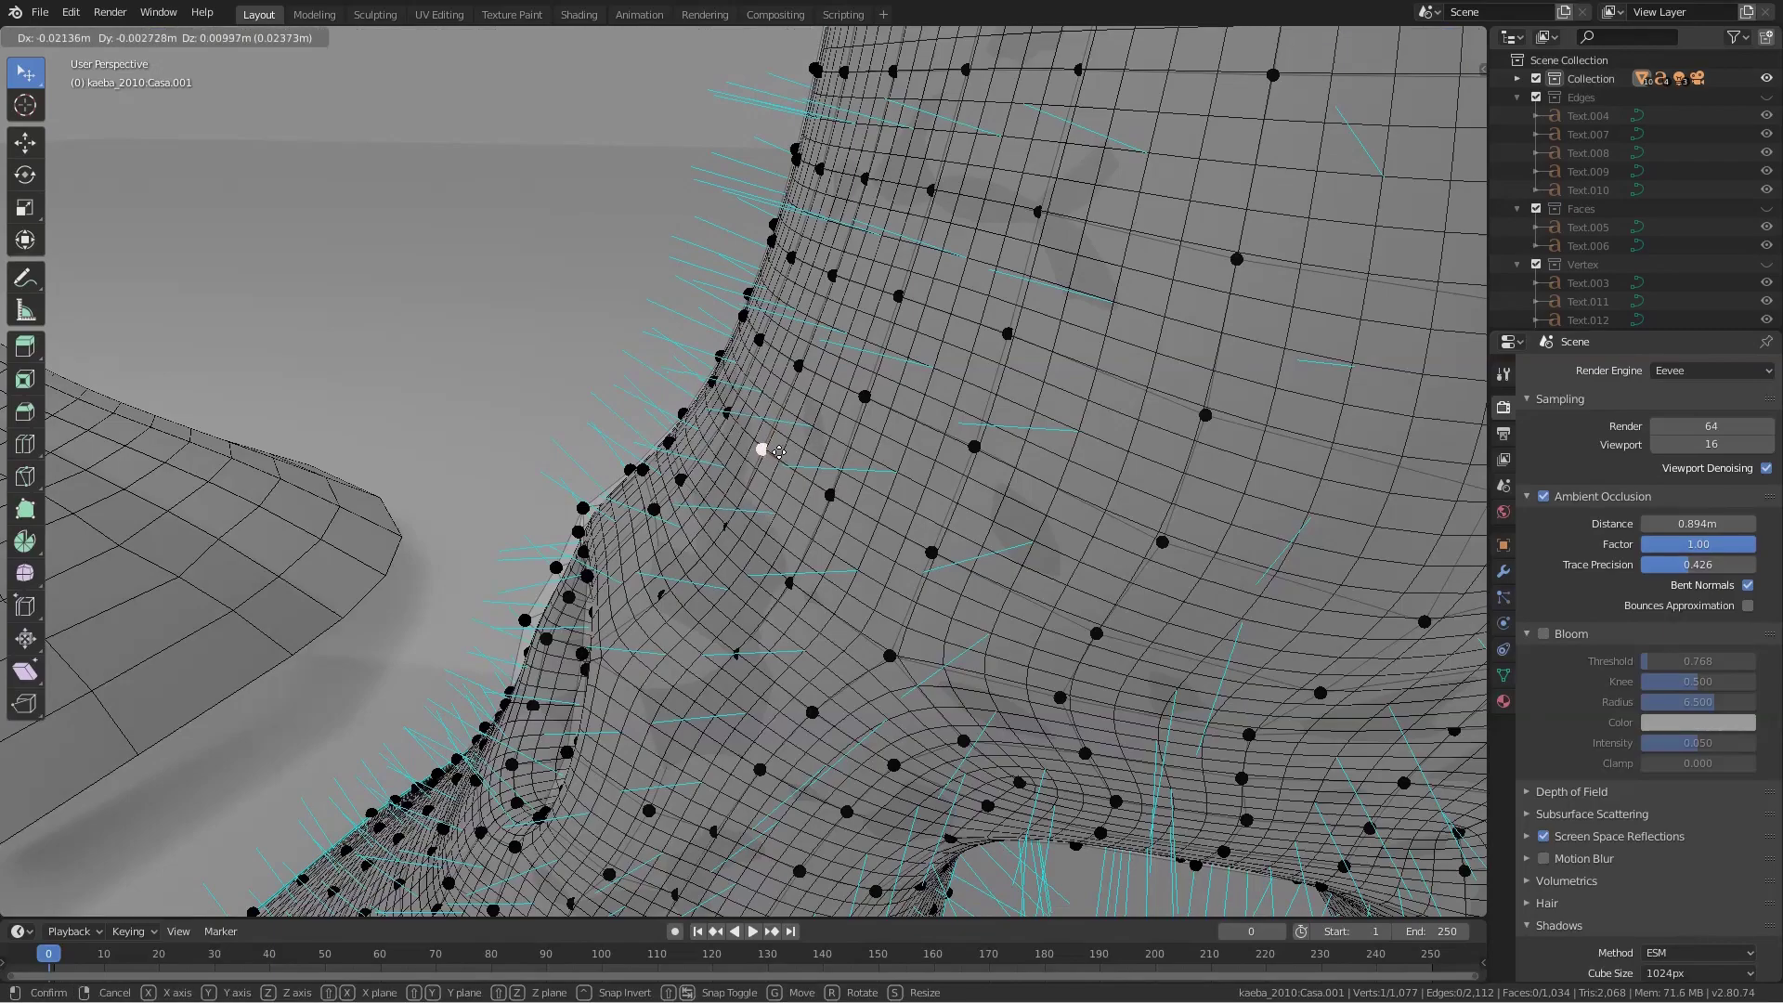
{"action": "left_click", "coordinate": [778, 449]}
{"action": "scroll", "coordinate": [785, 444], "scroll_direction": "up", "scroll_amount": 3}
{"action": "scroll", "coordinate": [788, 439], "scroll_direction": "up", "scroll_amount": 2}
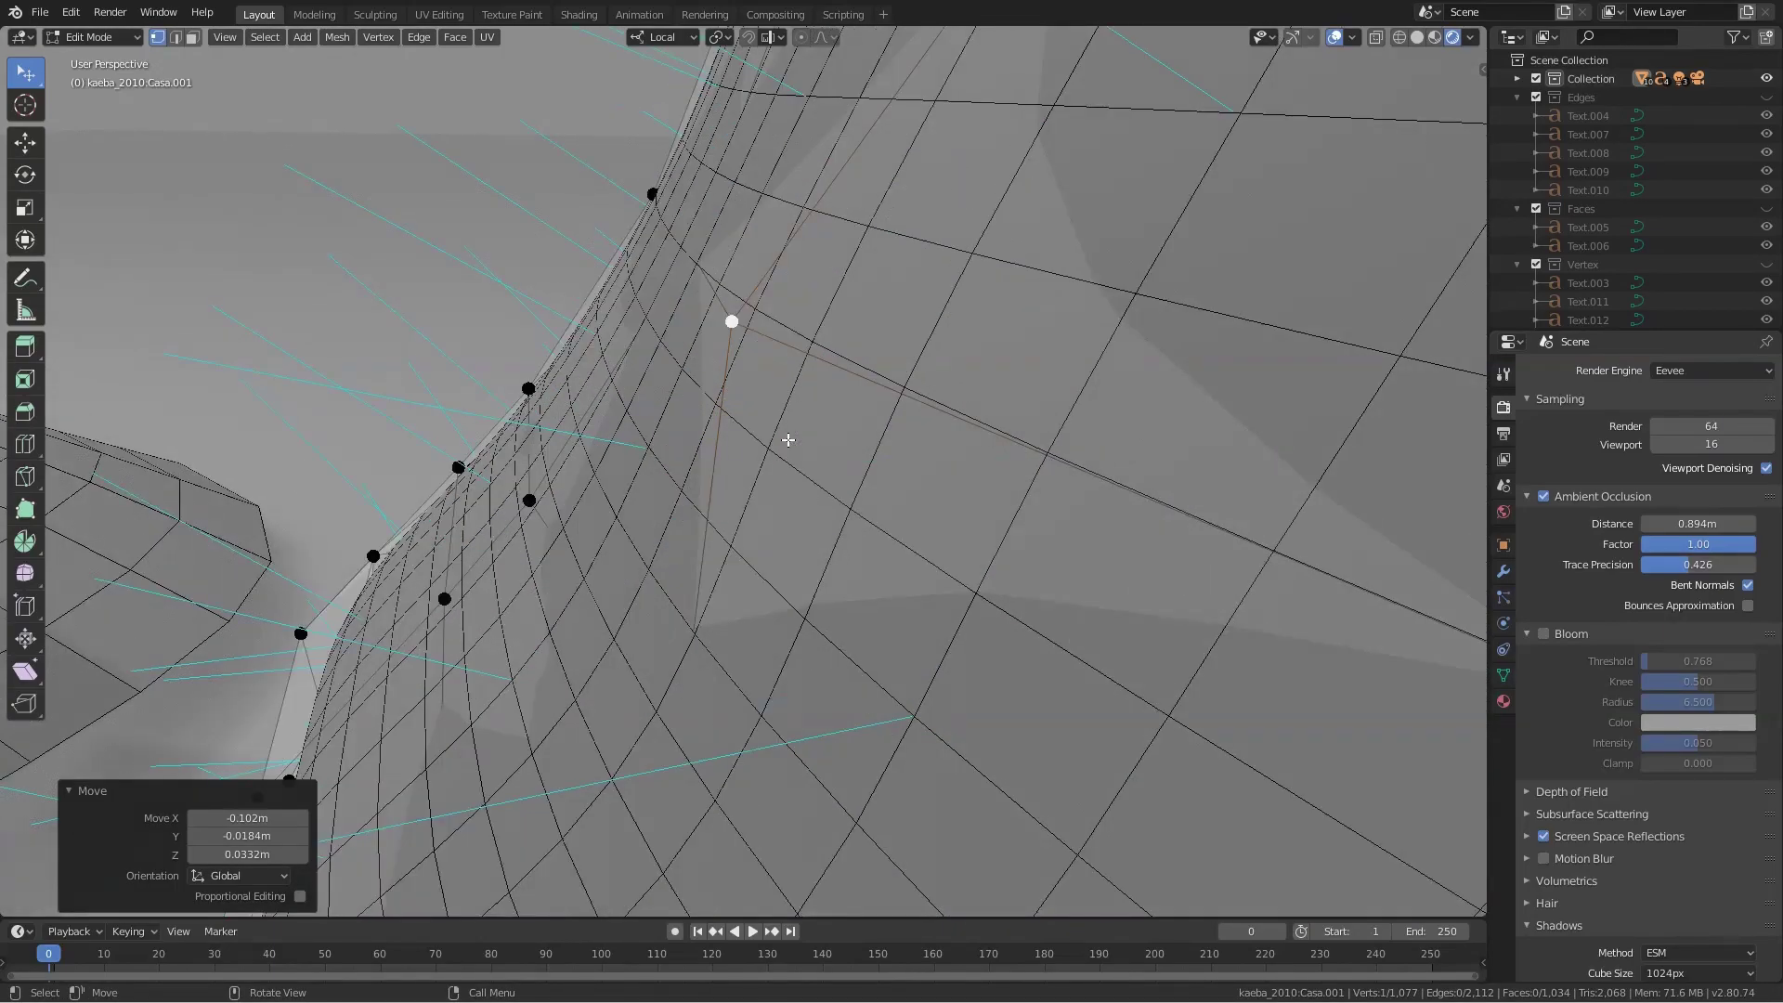
{"action": "scroll", "coordinate": [789, 439], "scroll_direction": "down", "scroll_amount": 2}
{"action": "scroll", "coordinate": [789, 440], "scroll_direction": "down", "scroll_amount": 2}
{"action": "scroll", "coordinate": [749, 450], "scroll_direction": "down", "scroll_amount": 3}
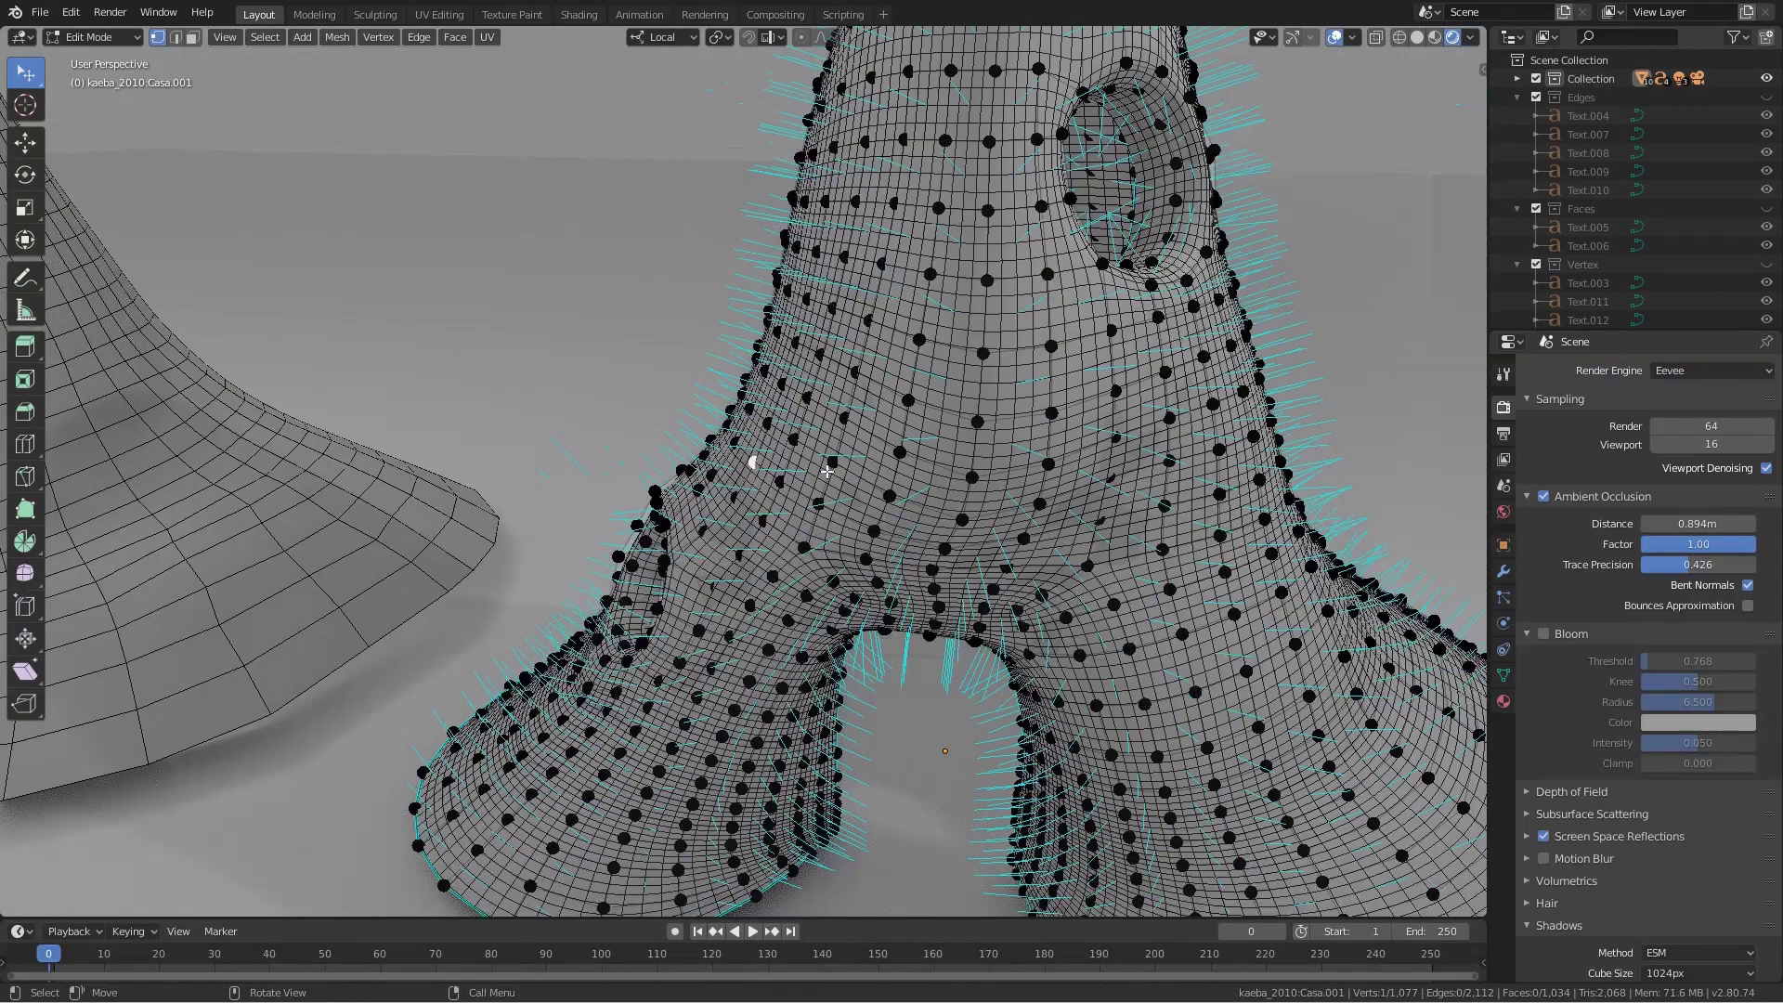
{"action": "mouse_move", "coordinate": [749, 450]}
{"action": "middle_mouse_down"}
{"action": "mouse_move", "coordinate": [917, 555]}
{"action": "mouse_move", "coordinate": [848, 510]}
{"action": "middle_mouse_up"}
{"action": "scroll", "coordinate": [876, 597], "scroll_direction": "down", "scroll_amount": 2}
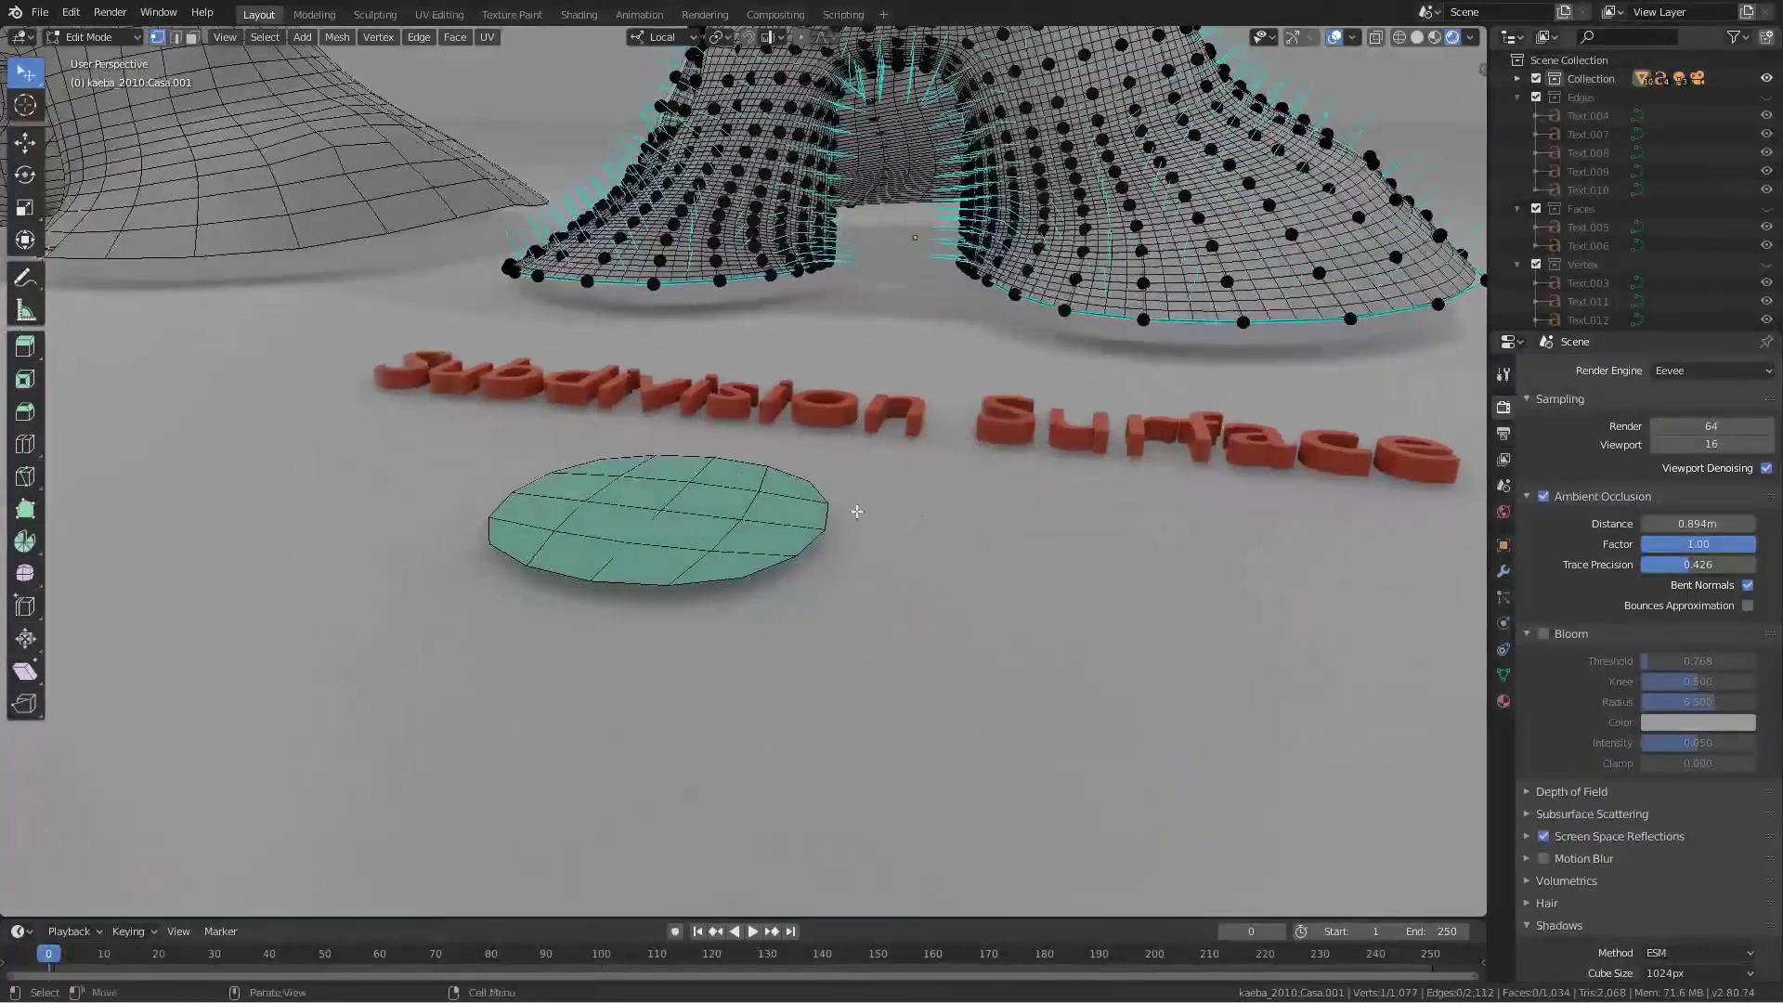
{"action": "scroll", "coordinate": [867, 677], "scroll_direction": "up", "scroll_amount": 3}
{"action": "scroll", "coordinate": [940, 733], "scroll_direction": "up", "scroll_amount": 2}
{"action": "key", "text": "Tab"}
{"action": "middle_click_drag", "start_coordinate": [895, 766], "coordinate": [816, 654]}
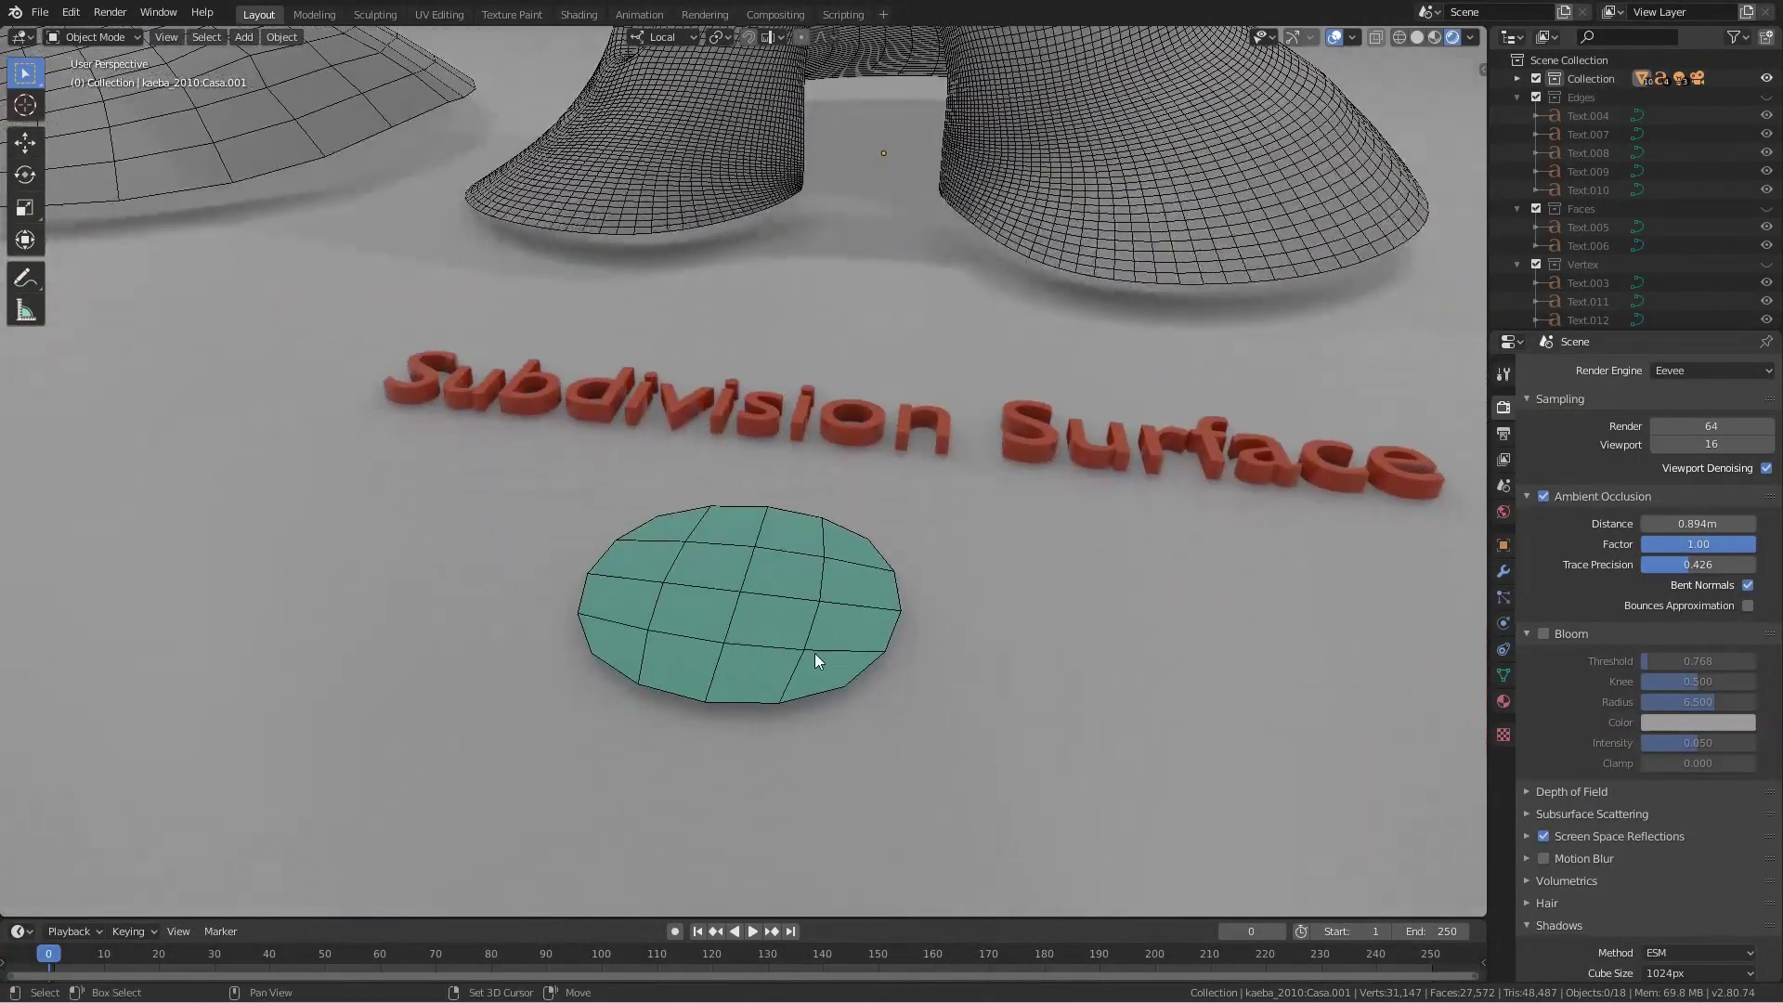
{"action": "left_click", "coordinate": [750, 637]}
{"action": "key", "text": "Tab"}
{"action": "scroll", "coordinate": [756, 639], "scroll_direction": "up", "scroll_amount": 2}
{"action": "scroll", "coordinate": [785, 637], "scroll_direction": "down", "scroll_amount": 3}
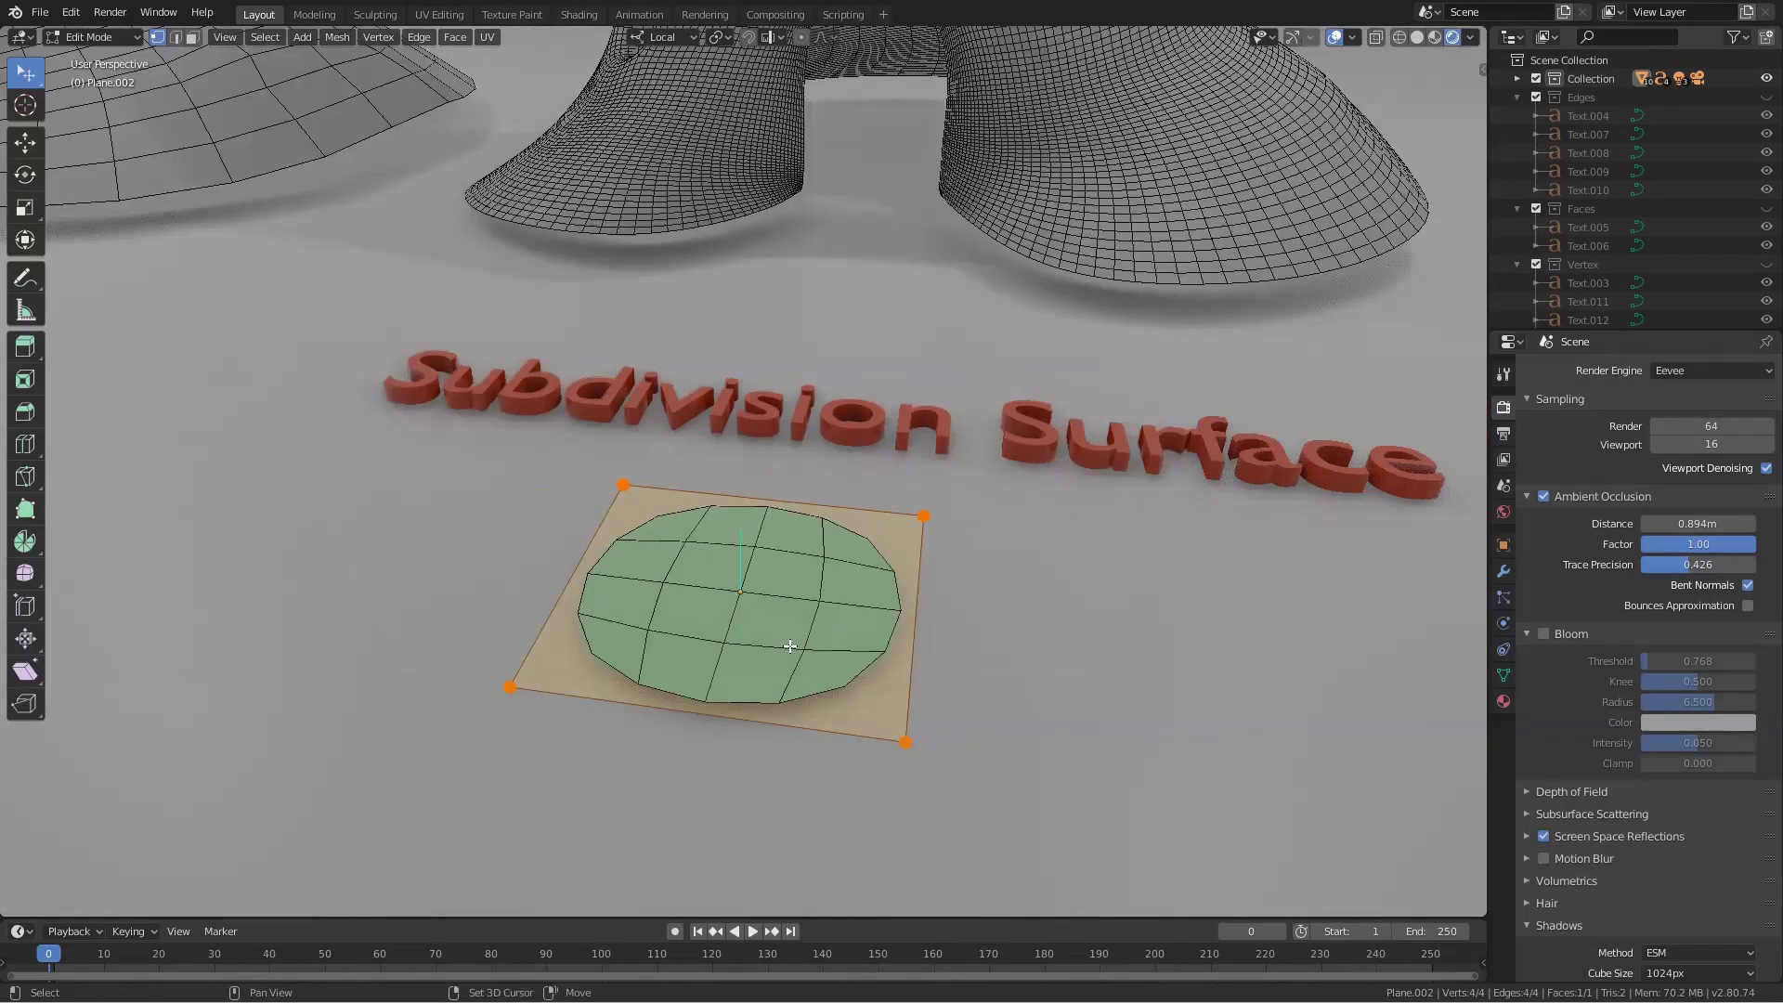
{"action": "scroll", "coordinate": [780, 637], "scroll_direction": "up", "scroll_amount": 1}
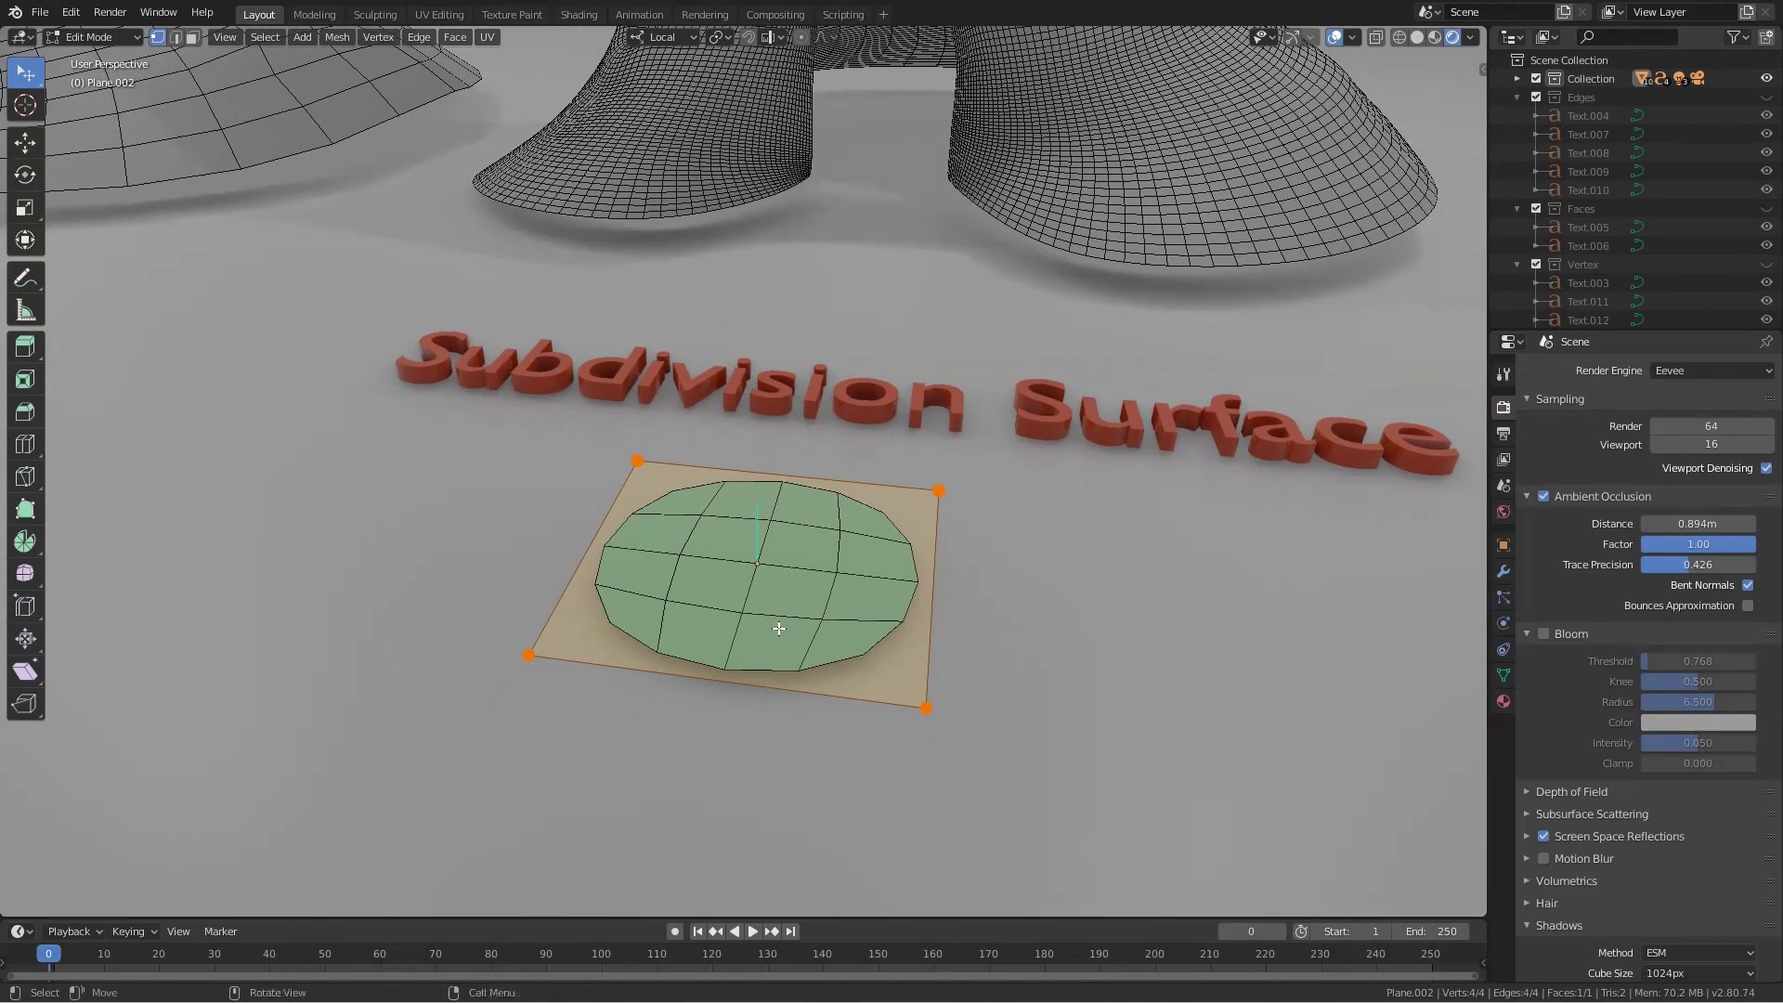
{"action": "left_click", "coordinate": [638, 461]}
{"action": "left_click", "coordinate": [939, 490]}
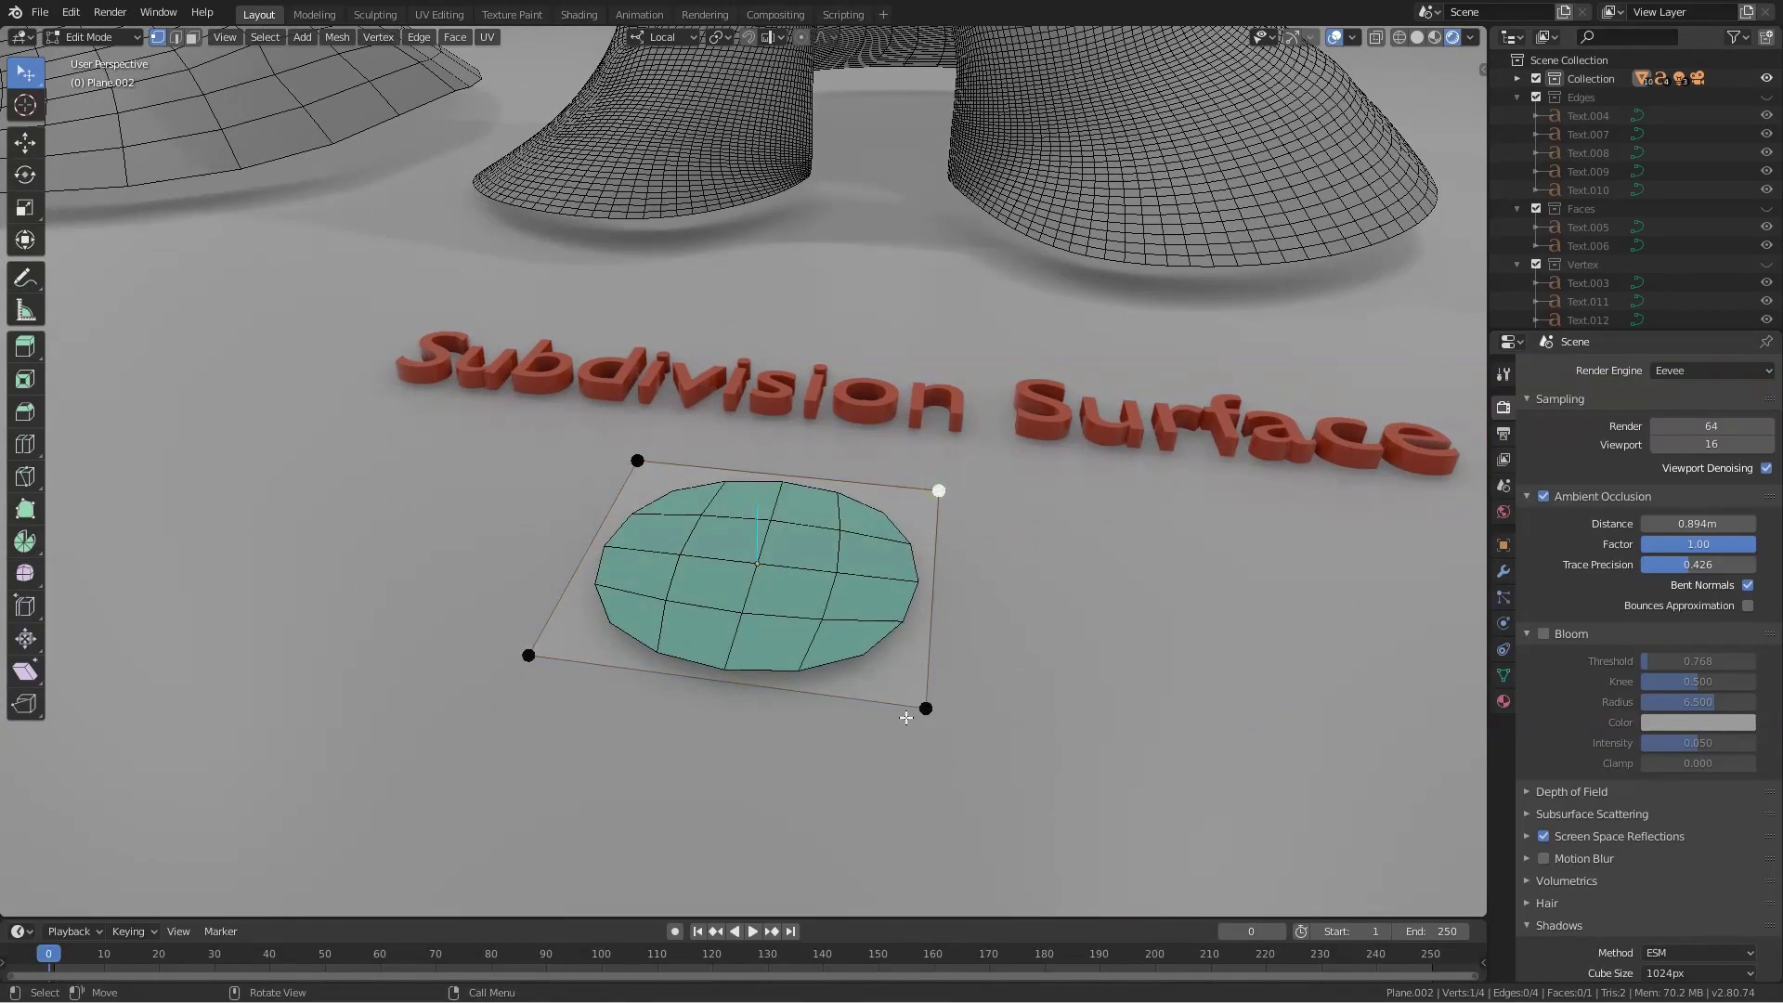
{"action": "left_click", "coordinate": [926, 709]}
{"action": "left_click", "coordinate": [536, 655]}
{"action": "scroll", "coordinate": [748, 625], "scroll_direction": "up", "scroll_amount": 3}
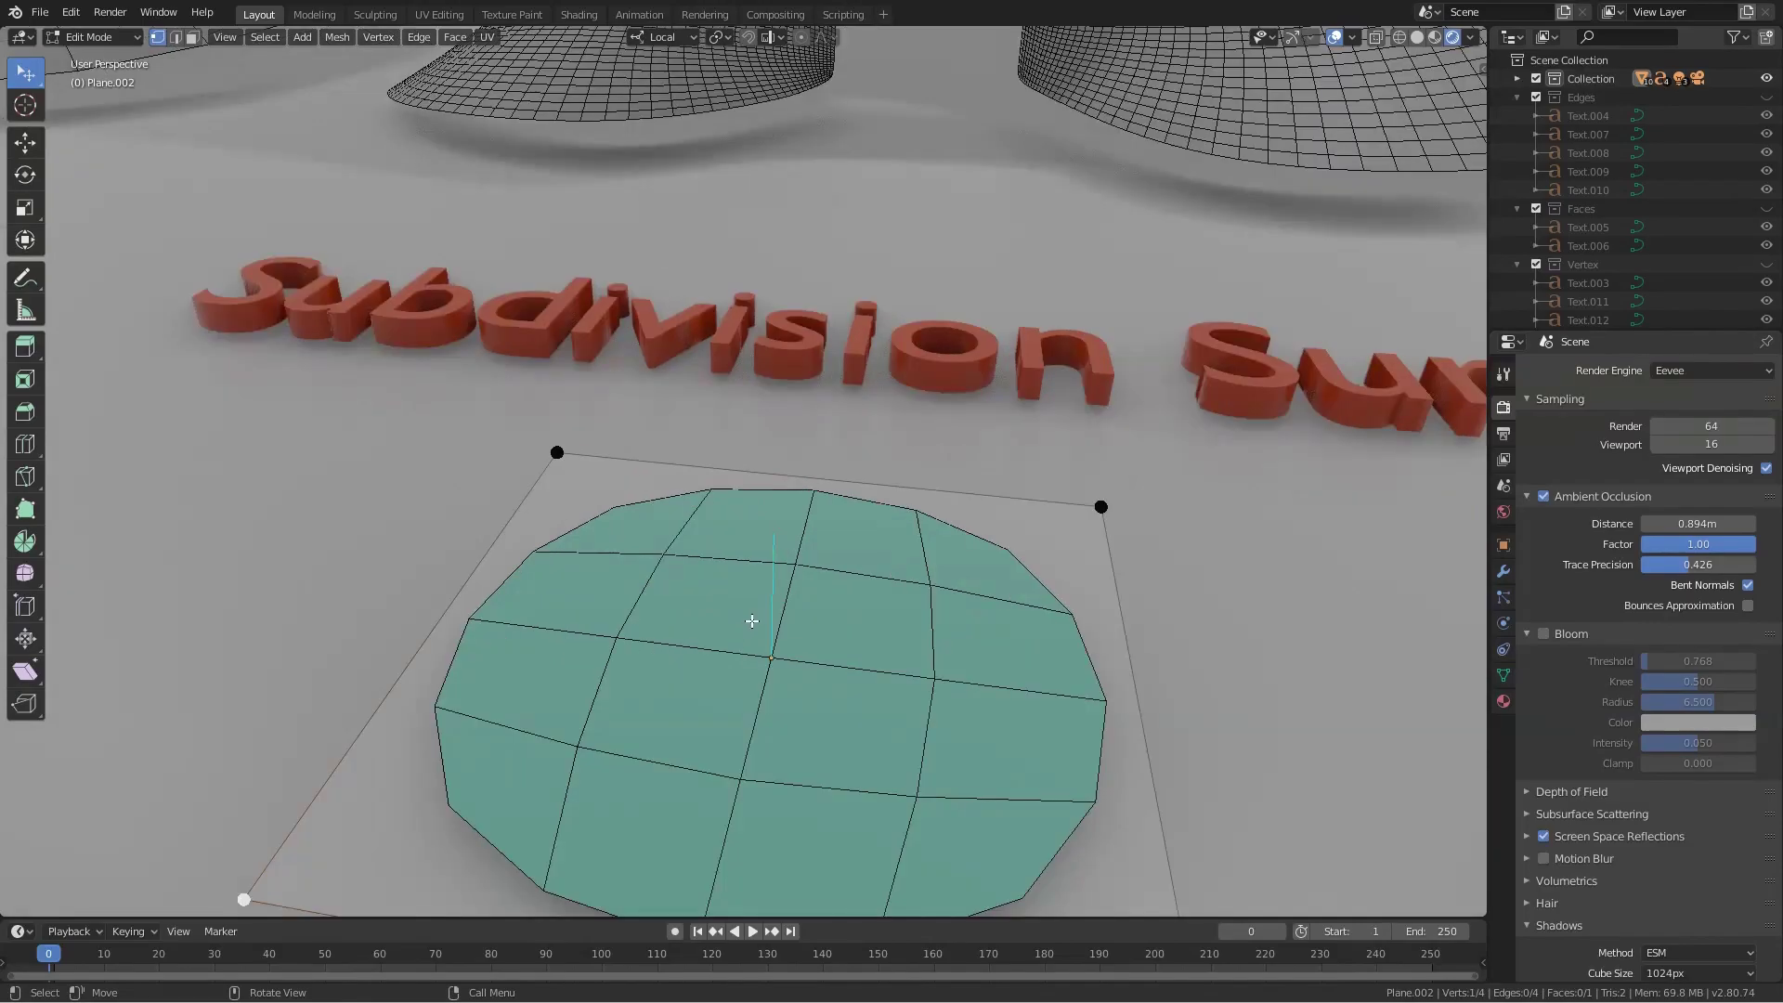
{"action": "mouse_move", "coordinate": [877, 629]}
{"action": "middle_mouse_down"}
{"action": "mouse_move", "coordinate": [792, 437]}
{"action": "mouse_move", "coordinate": [825, 567]}
{"action": "middle_mouse_up"}
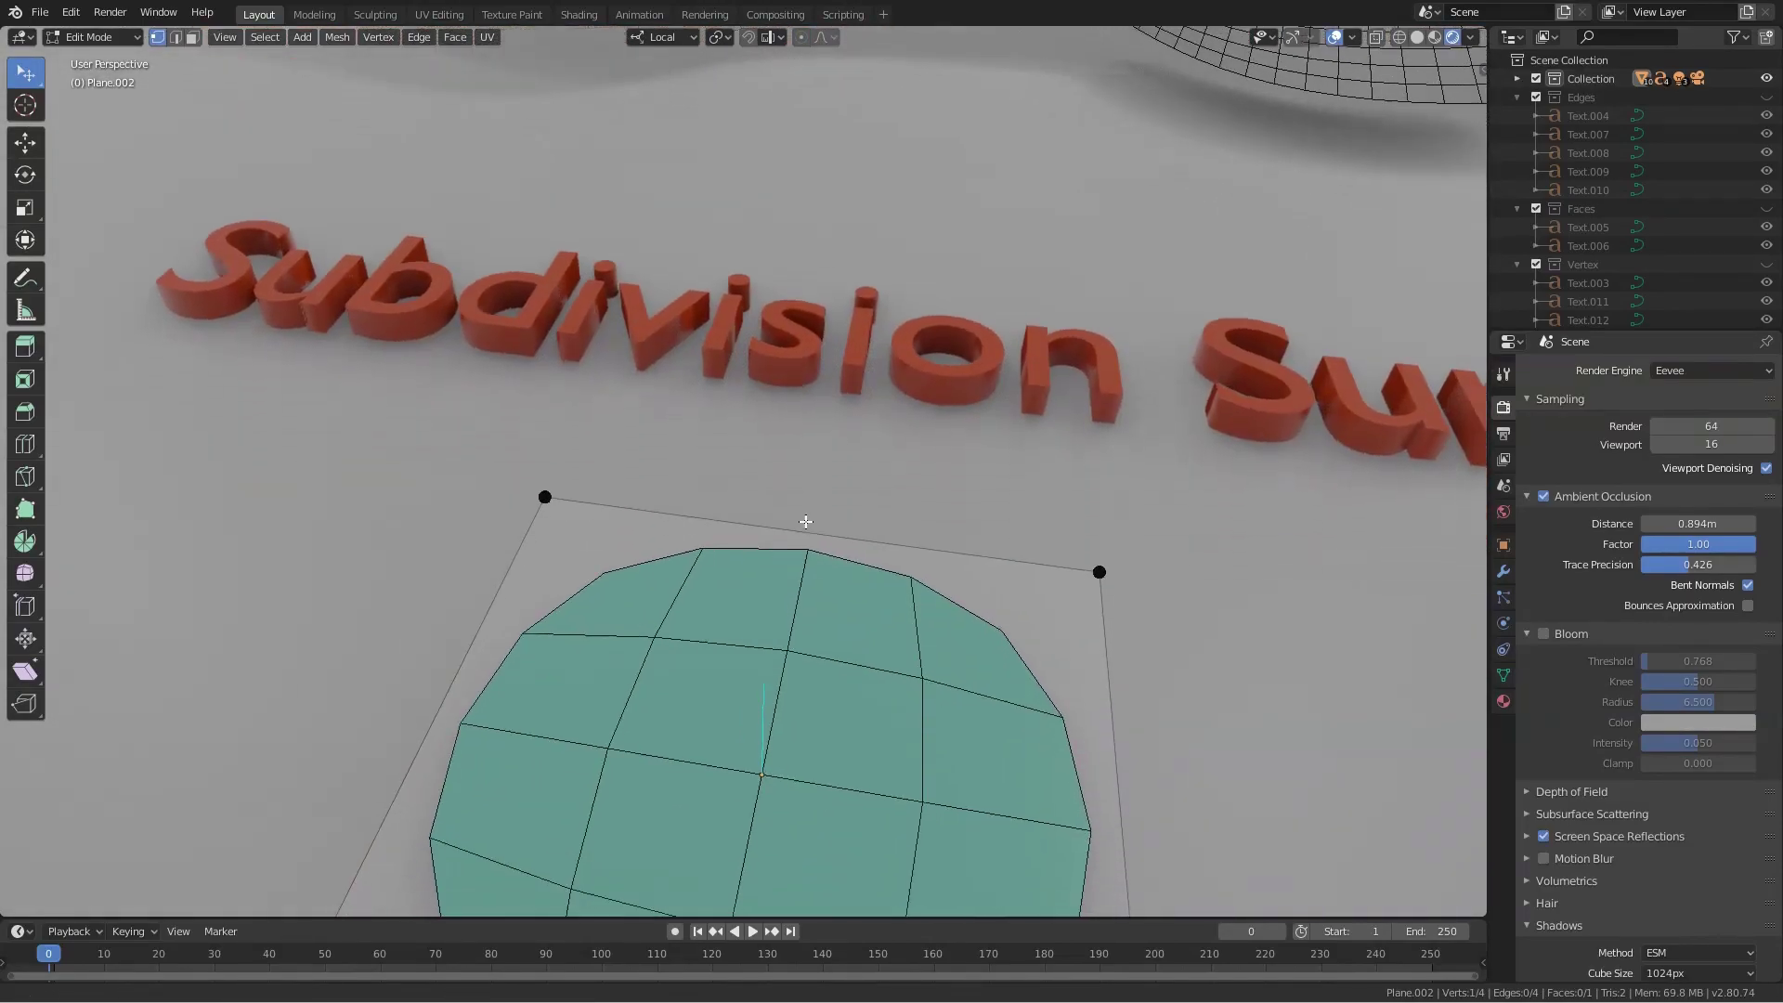
{"action": "key", "text": "Tab"}
{"action": "key", "text": "Tab"}
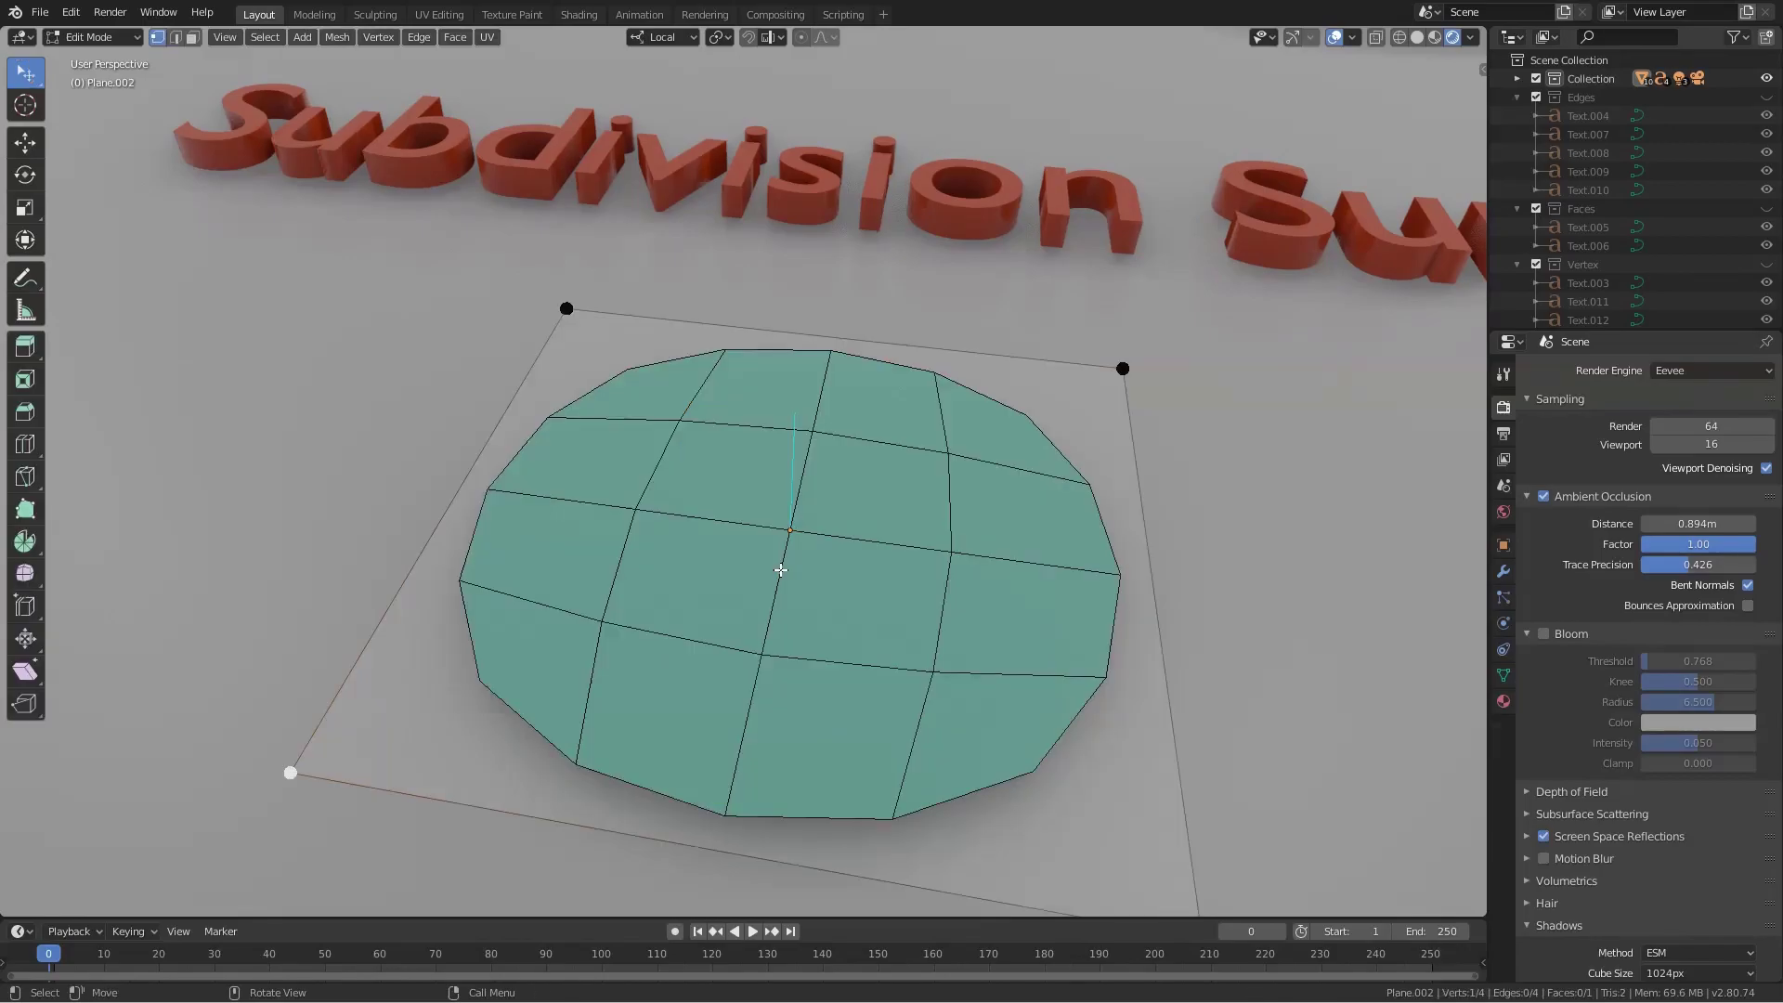
{"action": "left_click", "coordinate": [568, 309]}
{"action": "left_click", "coordinate": [1124, 369]}
{"action": "middle_click_drag", "start_coordinate": [1043, 808], "coordinate": [1077, 772]}
{"action": "left_click", "coordinate": [1048, 699]}
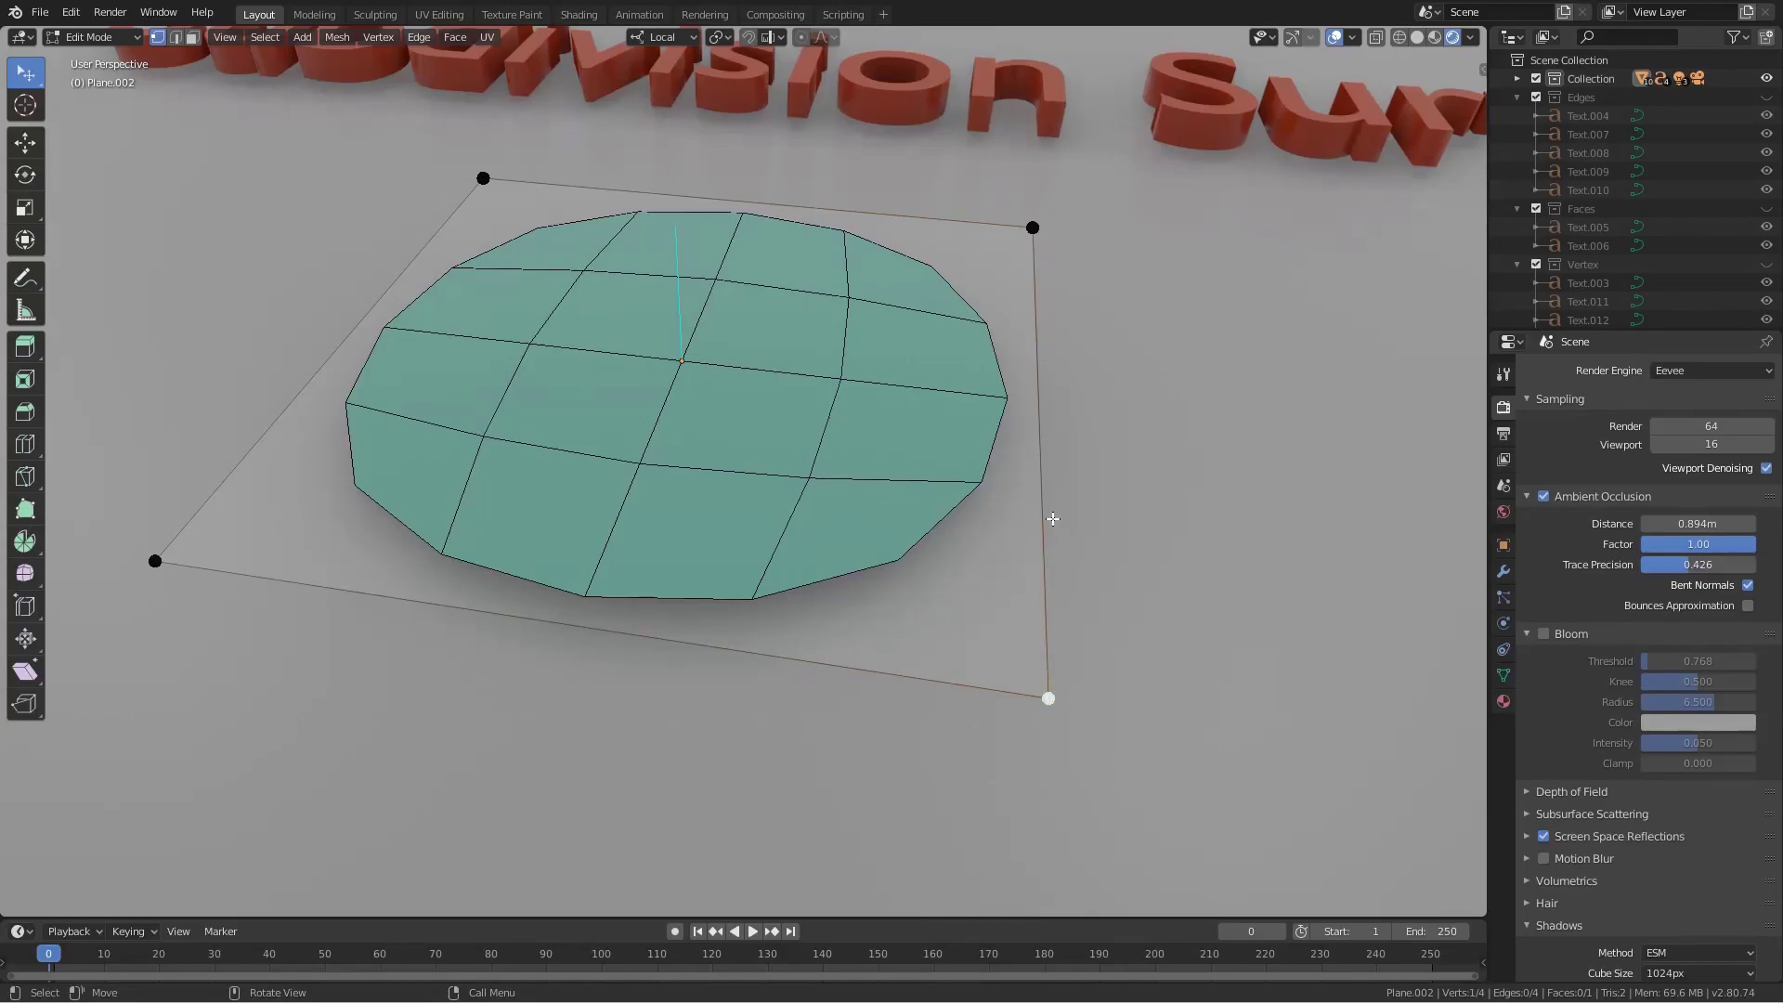
{"action": "key", "text": "2"}
- Extrude the cage's right edge outward and move the bottom vertex down along local Y
{"action": "left_click_drag", "start_coordinate": [1037, 498], "coordinate": [1363, 546]}
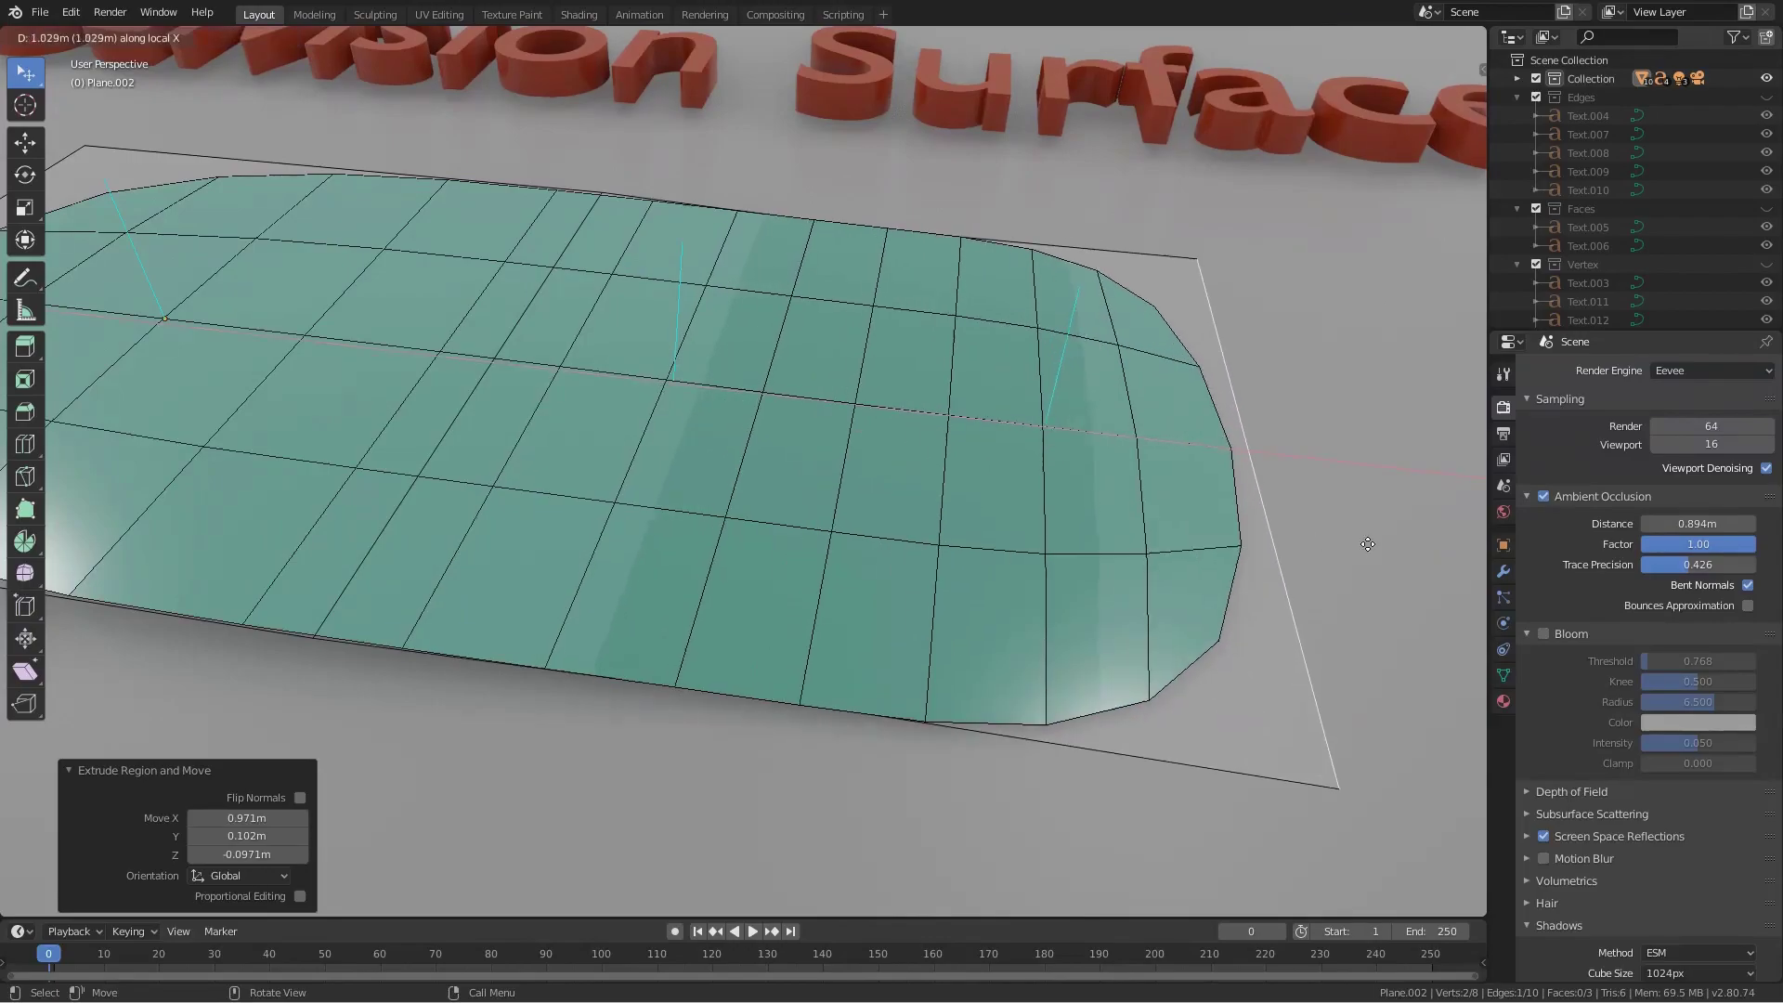
{"action": "key", "text": "Tab"}
{"action": "key", "text": "Tab"}
{"action": "middle_click_drag", "start_coordinate": [867, 509], "coordinate": [627, 741]}
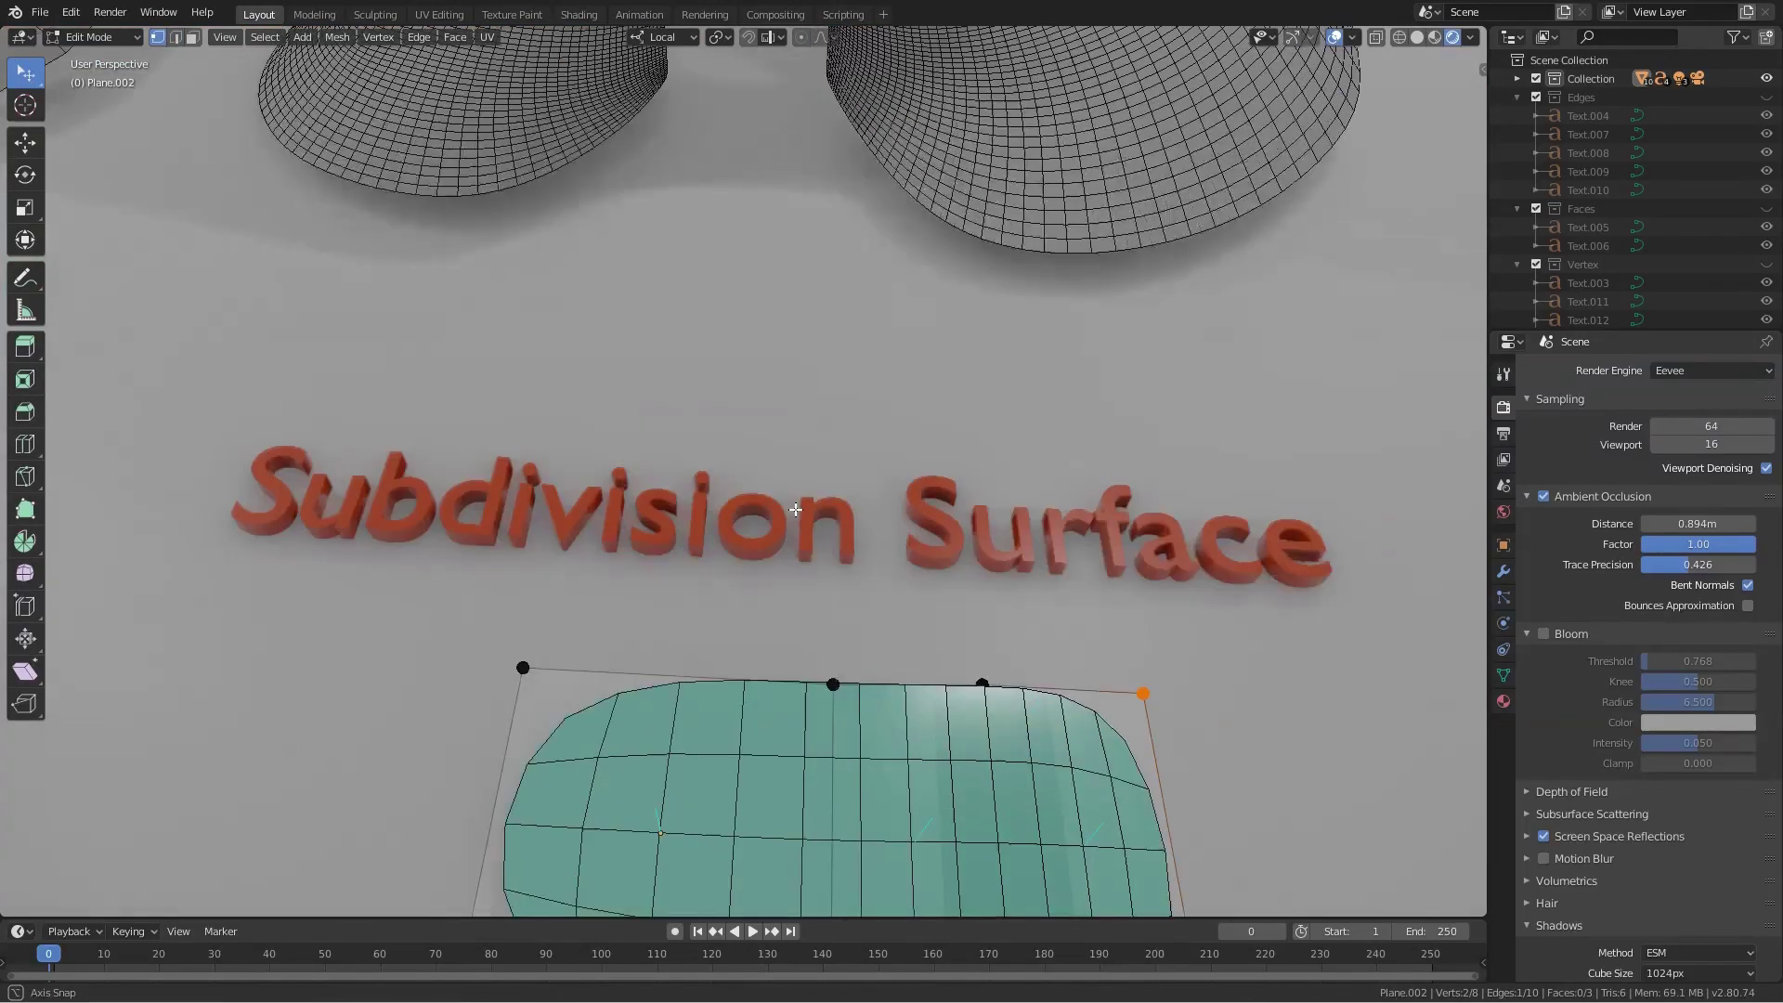
{"action": "key", "text": "g"}
{"action": "key", "text": "y"}
{"action": "key", "text": "y"}
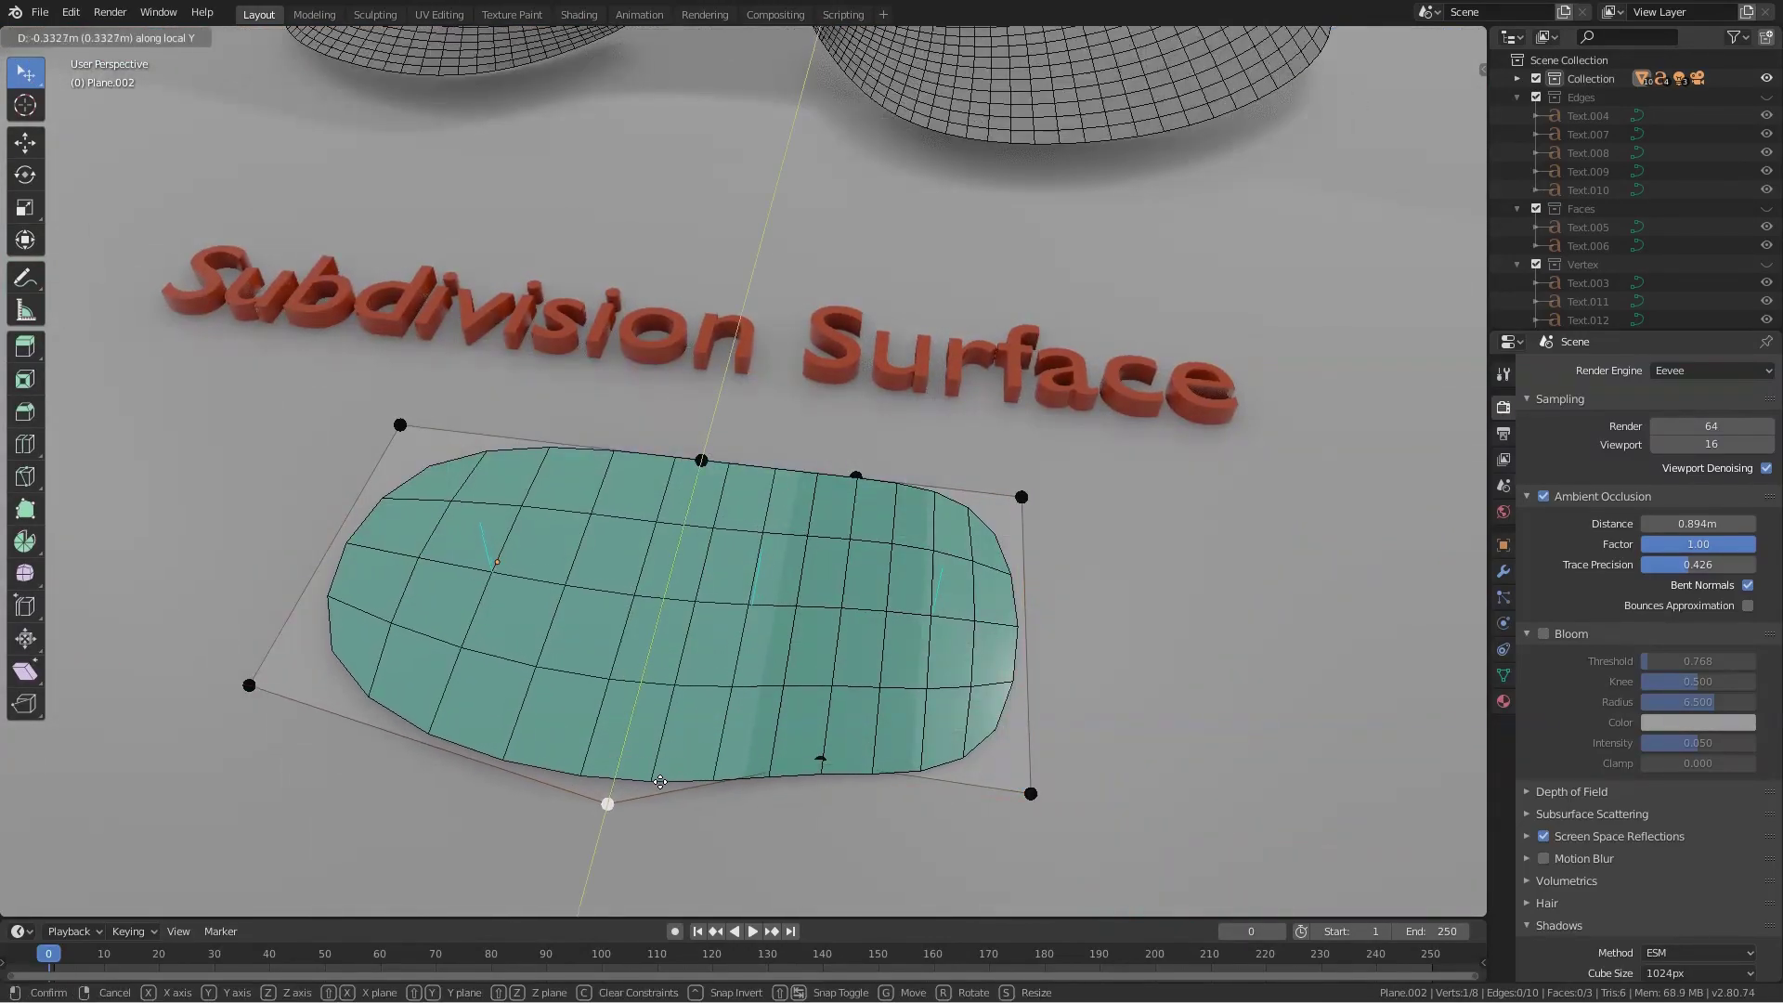
{"action": "left_click", "coordinate": [648, 811]}
- Push the bottom-right cage vertex outward along local X
{"action": "left_click", "coordinate": [821, 757]}
{"action": "key", "text": "g"}
{"action": "left_click", "coordinate": [808, 855]}
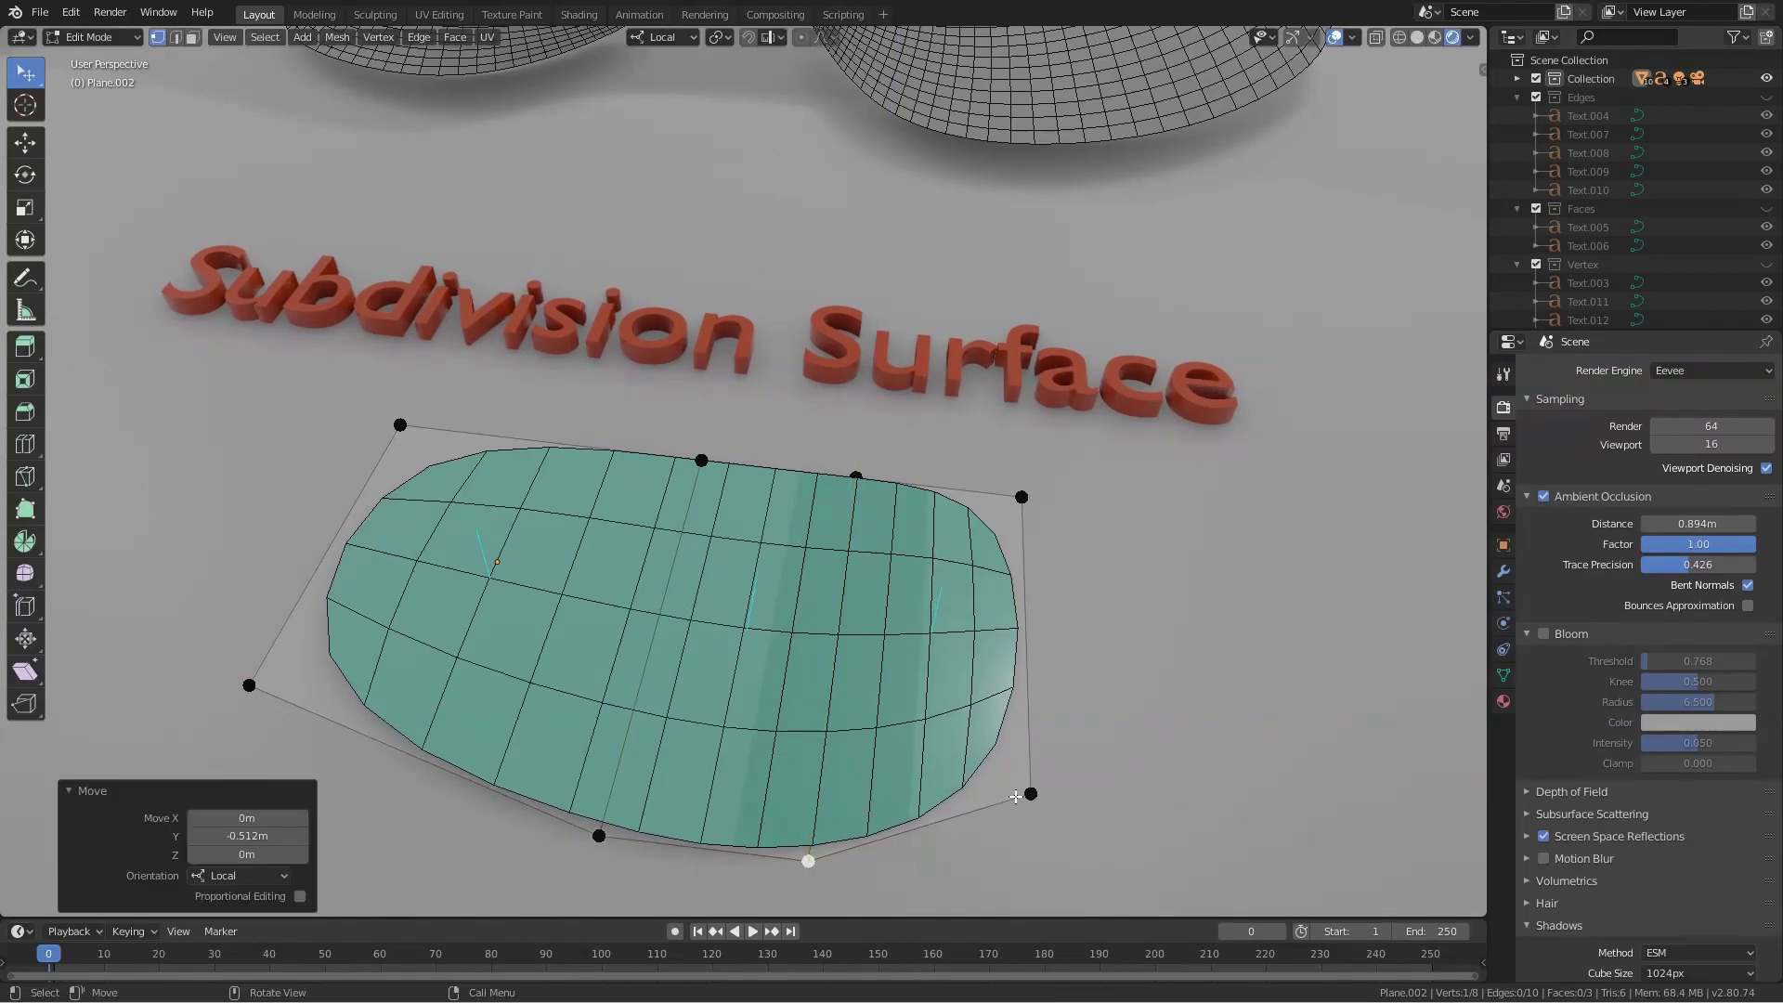
{"action": "left_click", "coordinate": [1032, 794]}
{"action": "key", "text": "g"}
{"action": "key", "text": "x"}
{"action": "key", "text": "x"}
{"action": "left_click", "coordinate": [1191, 803]}
- Shift the bottom-left cage vertex along X to make the surface lopsided
{"action": "left_click", "coordinate": [808, 860]}
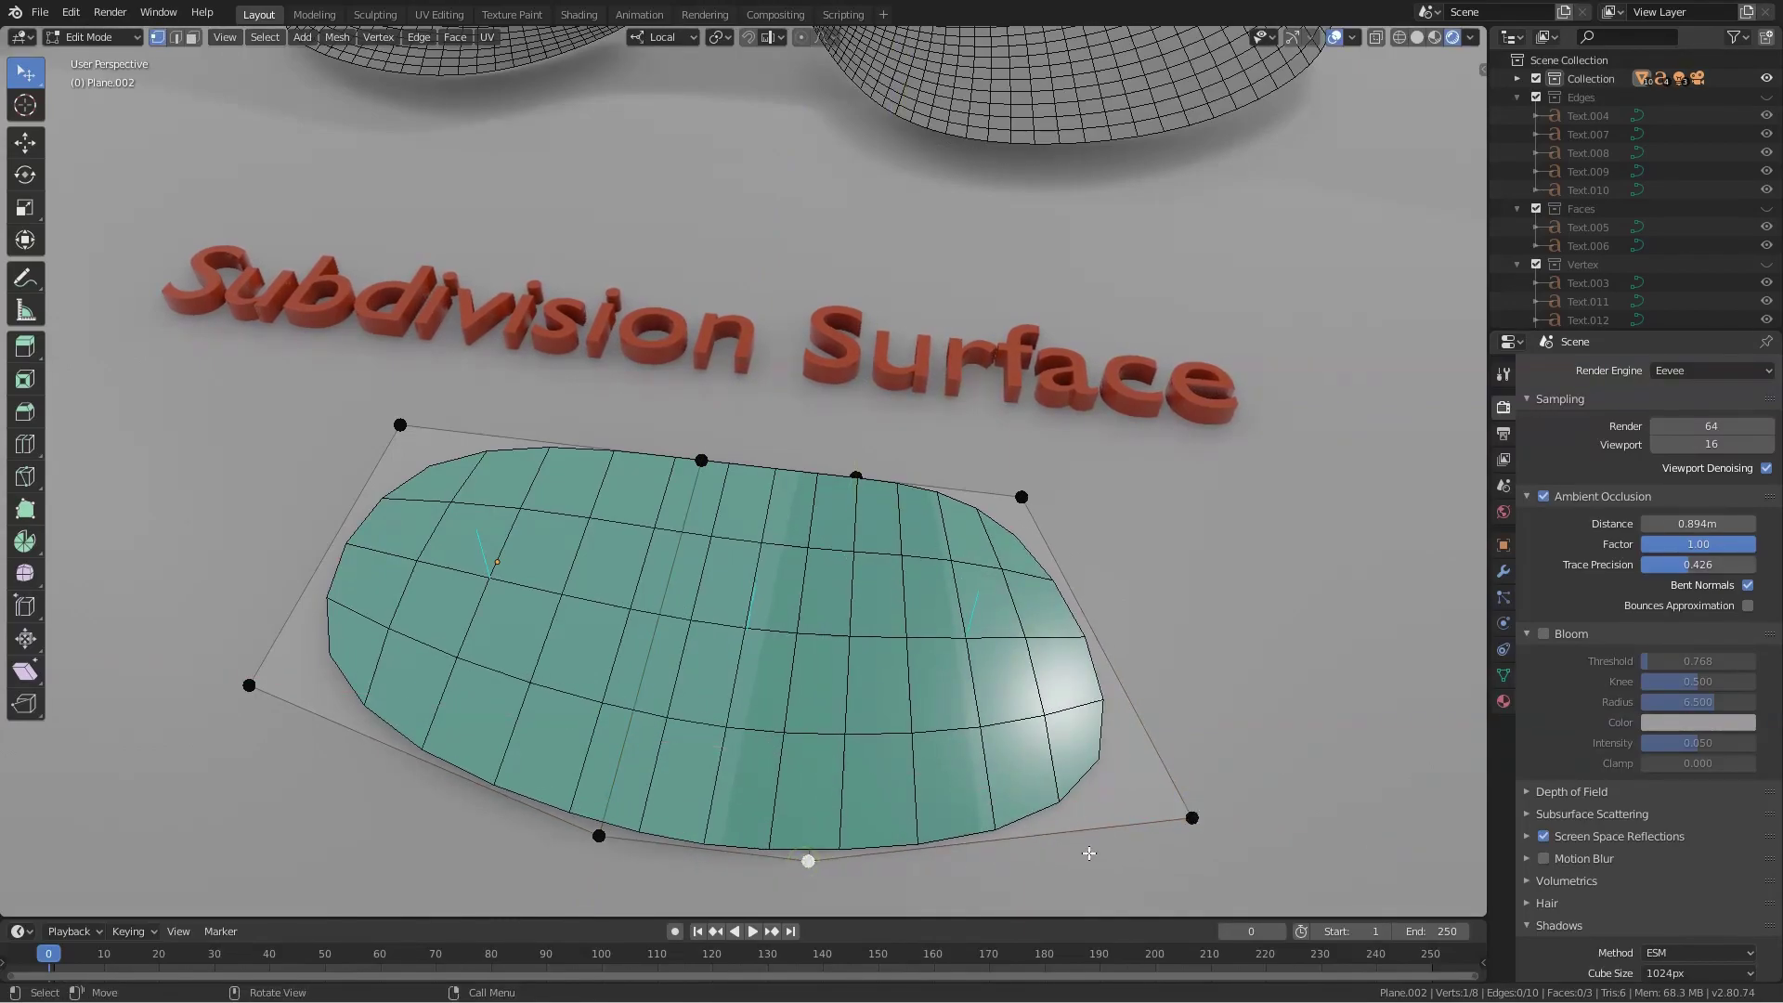
{"action": "left_click", "coordinate": [1194, 819]}
{"action": "left_click", "coordinate": [598, 837]}
{"action": "key", "text": "g"}
{"action": "key", "text": "x"}
{"action": "left_click", "coordinate": [517, 824]}
{"action": "middle_click_drag", "start_coordinate": [518, 824], "coordinate": [543, 658]}
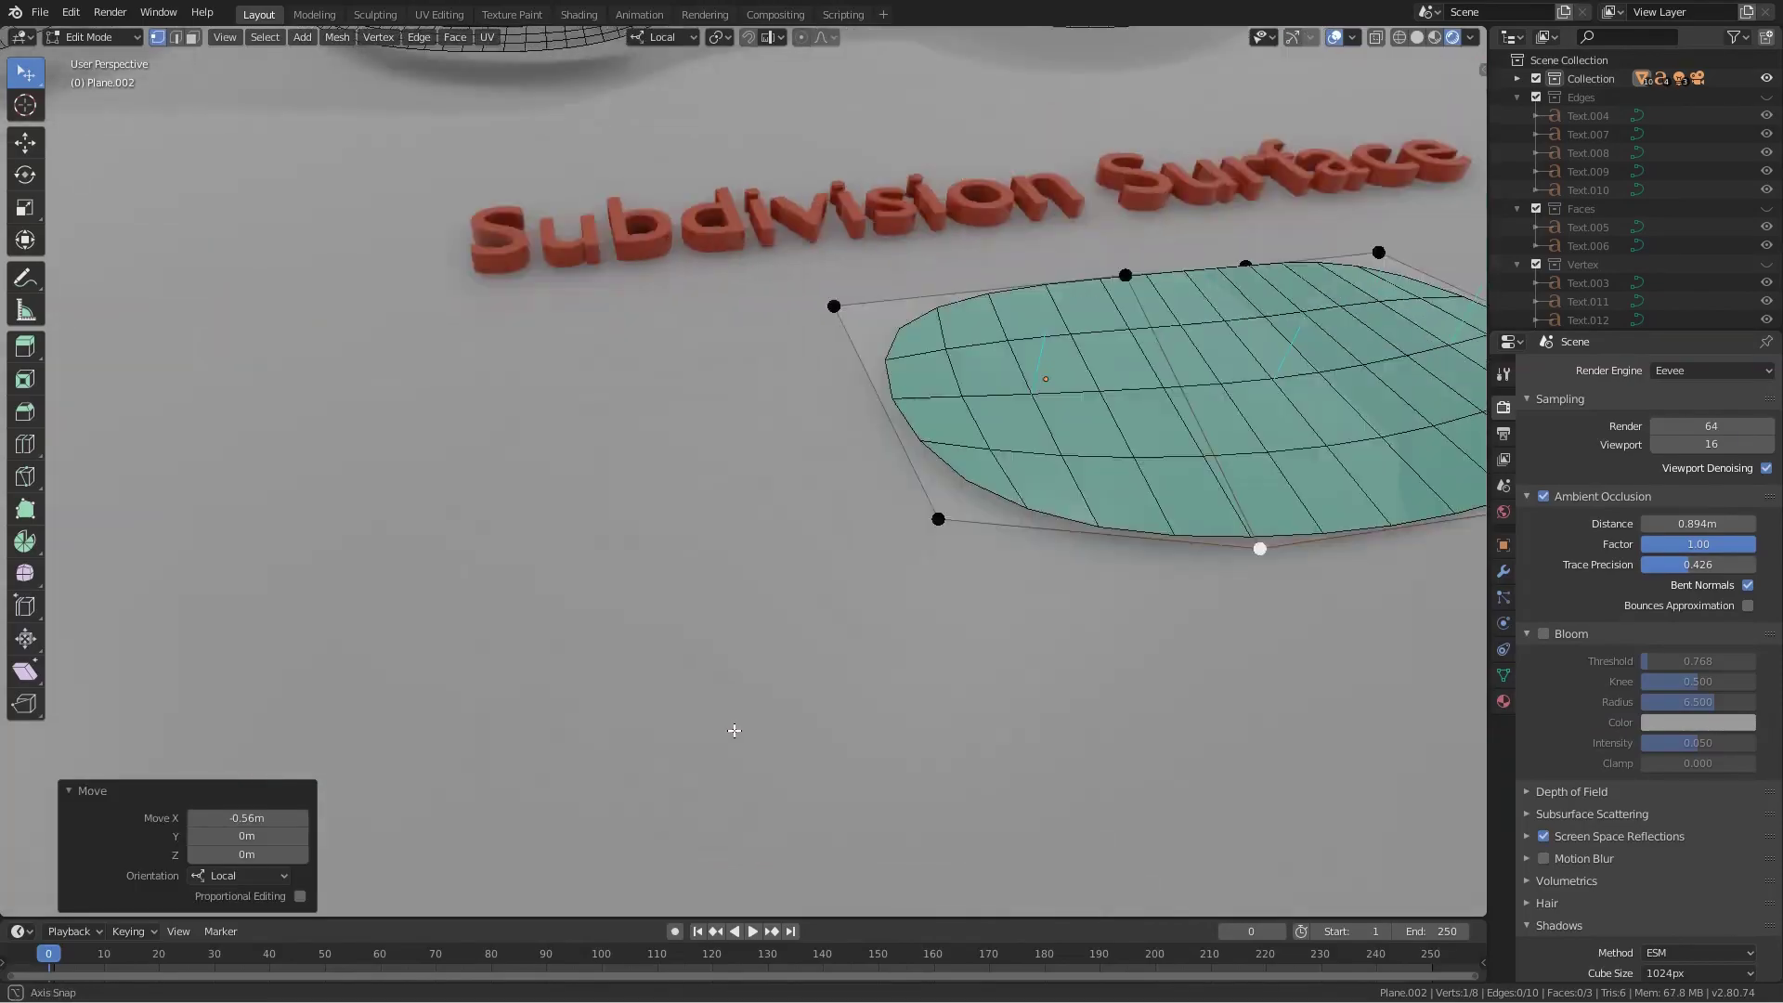
- Move the left cage vertex along the X axis
{"action": "left_click", "coordinate": [491, 665]}
{"action": "key", "text": "g"}
{"action": "key", "text": "x"}
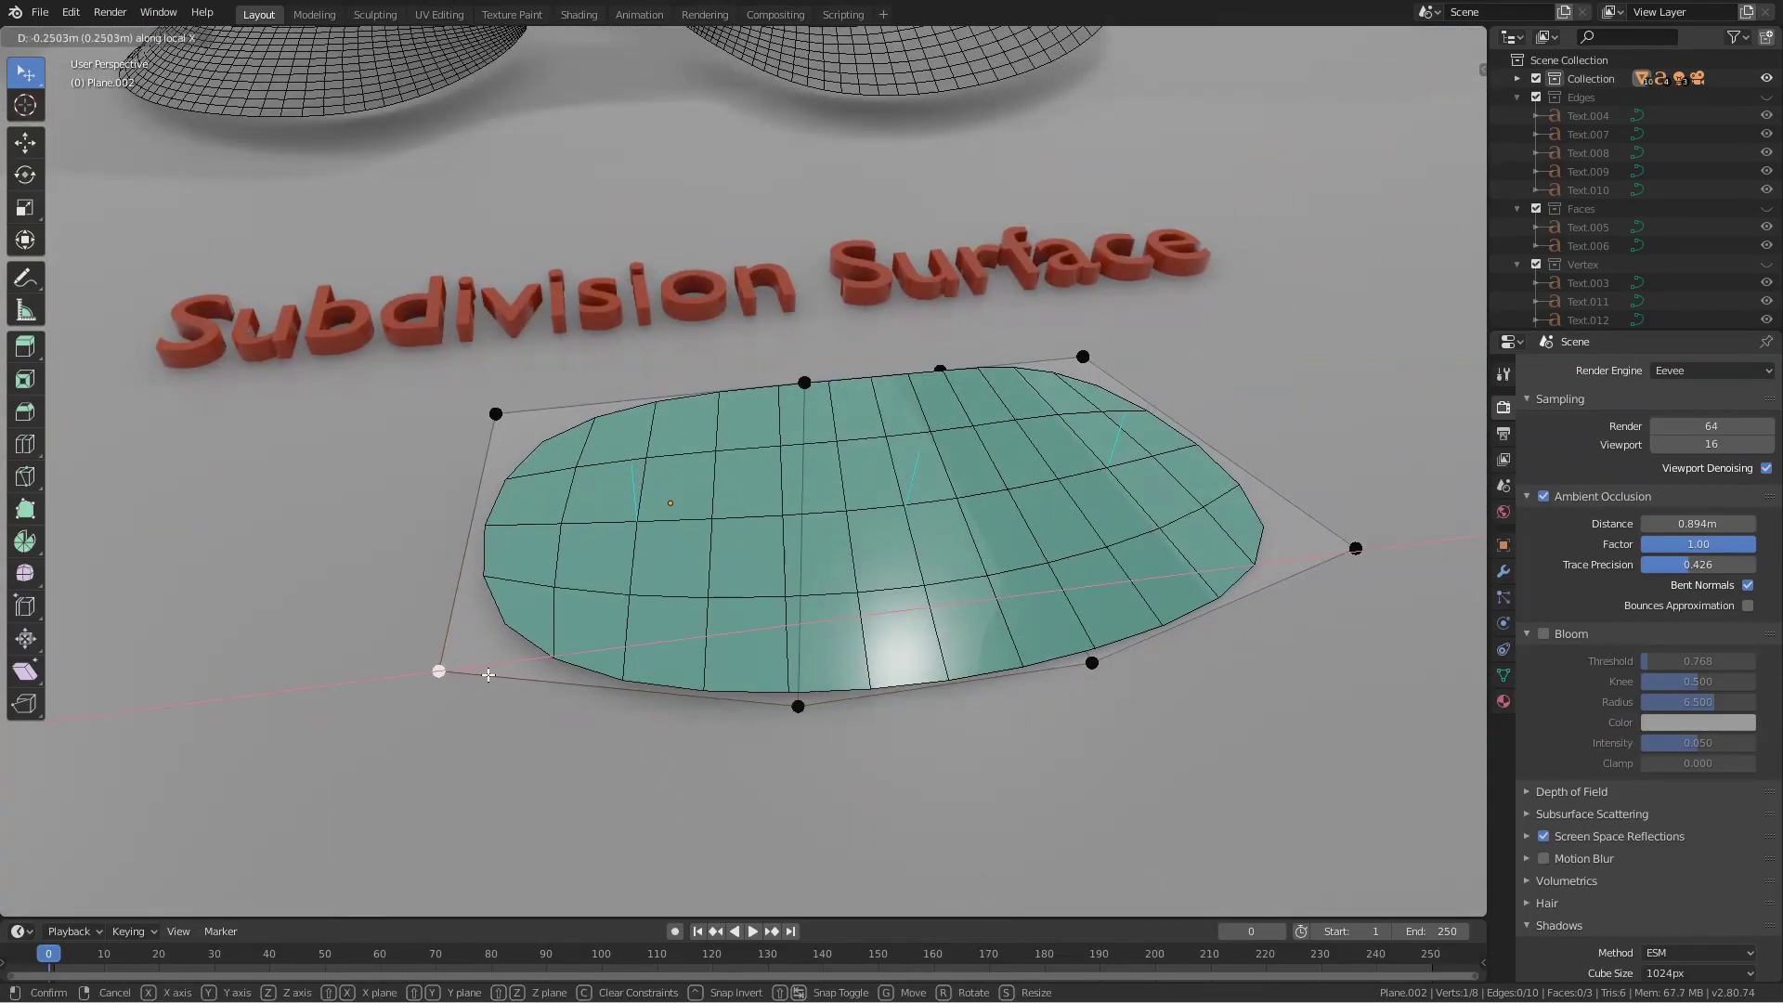
{"action": "scroll", "coordinate": [446, 673], "scroll_direction": "up", "scroll_amount": 4}
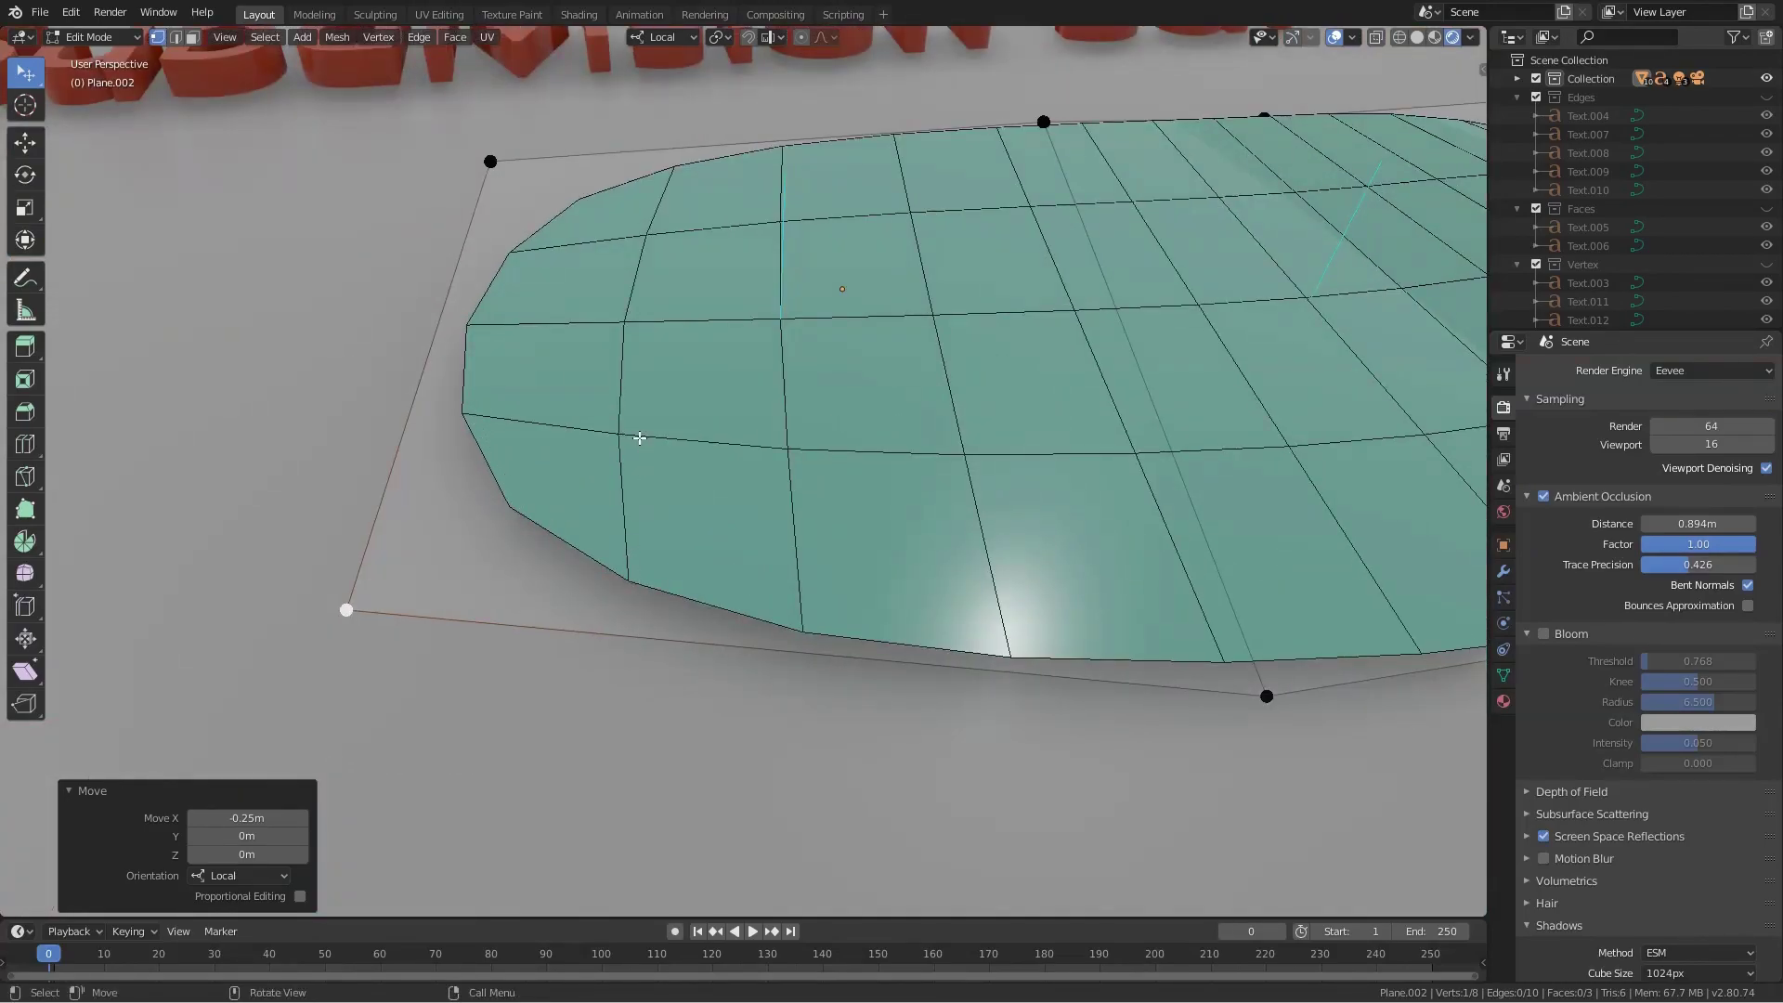
{"action": "scroll", "coordinate": [672, 540], "scroll_direction": "down", "scroll_amount": 4}
{"action": "scroll", "coordinate": [672, 539], "scroll_direction": "down", "scroll_amount": 5}
- Frame Plane.001 under Triangles and inspect its two-triangle split in edit mode
{"action": "key", "text": "Tab"}
{"action": "left_click", "coordinate": [405, 566]}
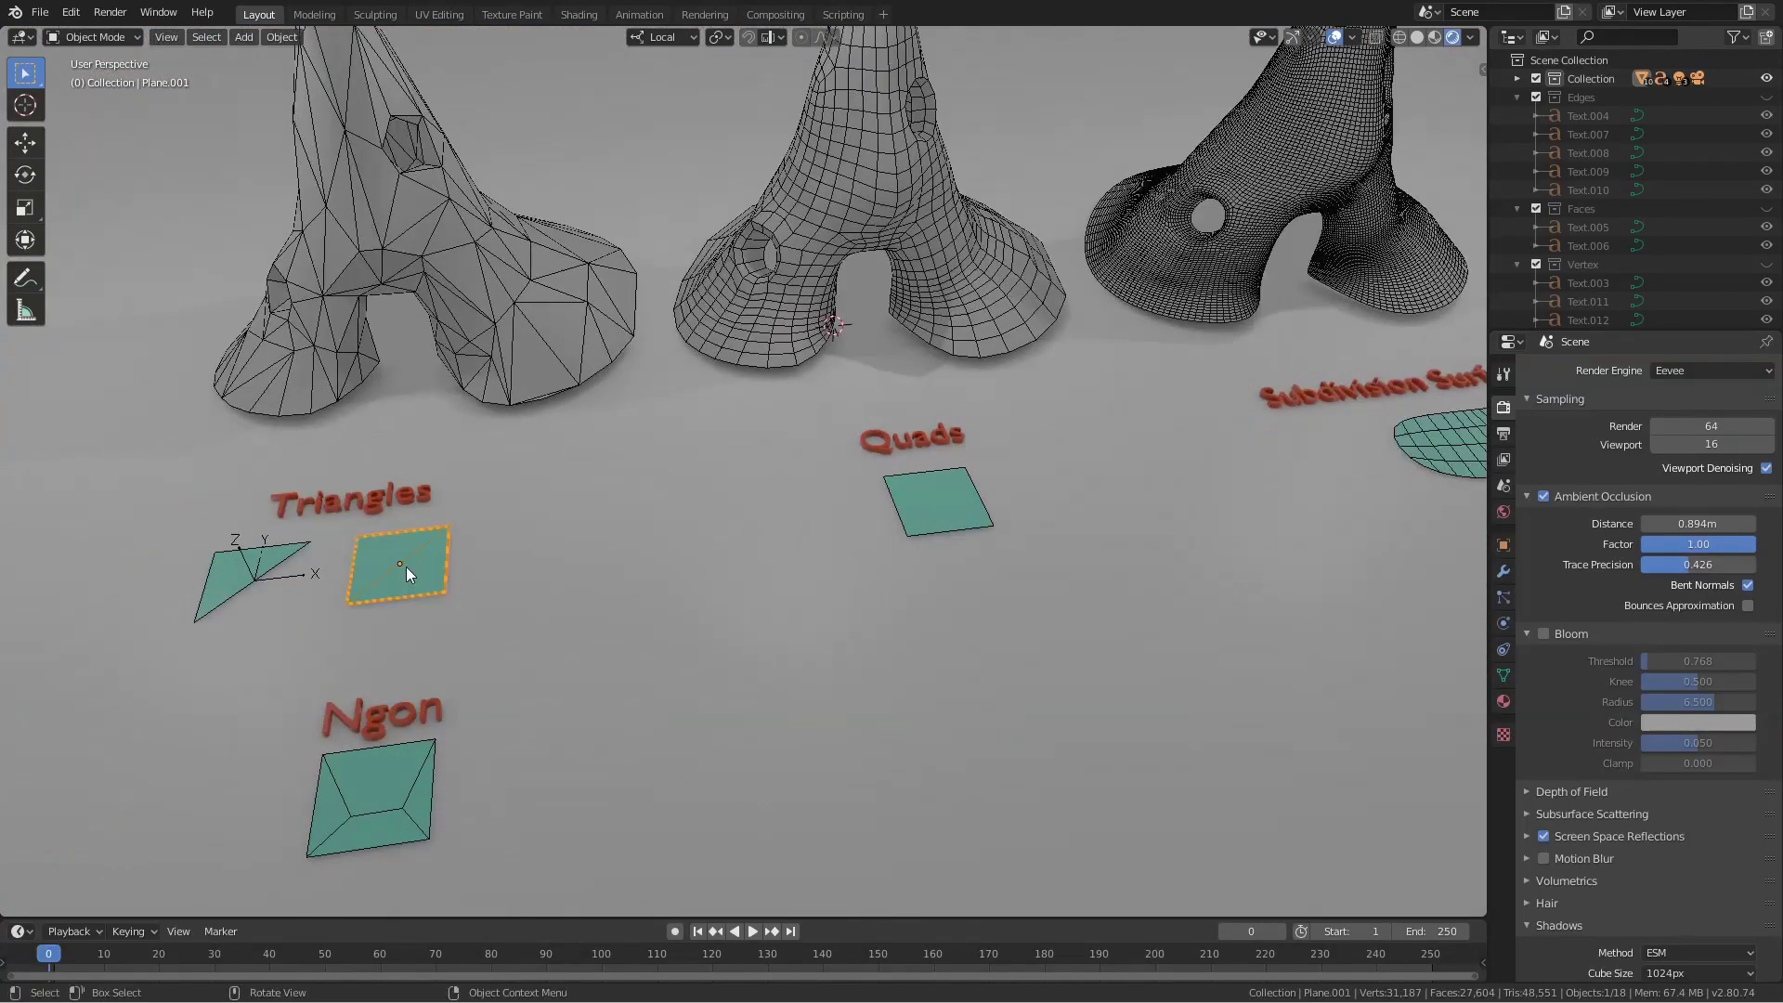
{"action": "key", "text": "KP_Decimal"}
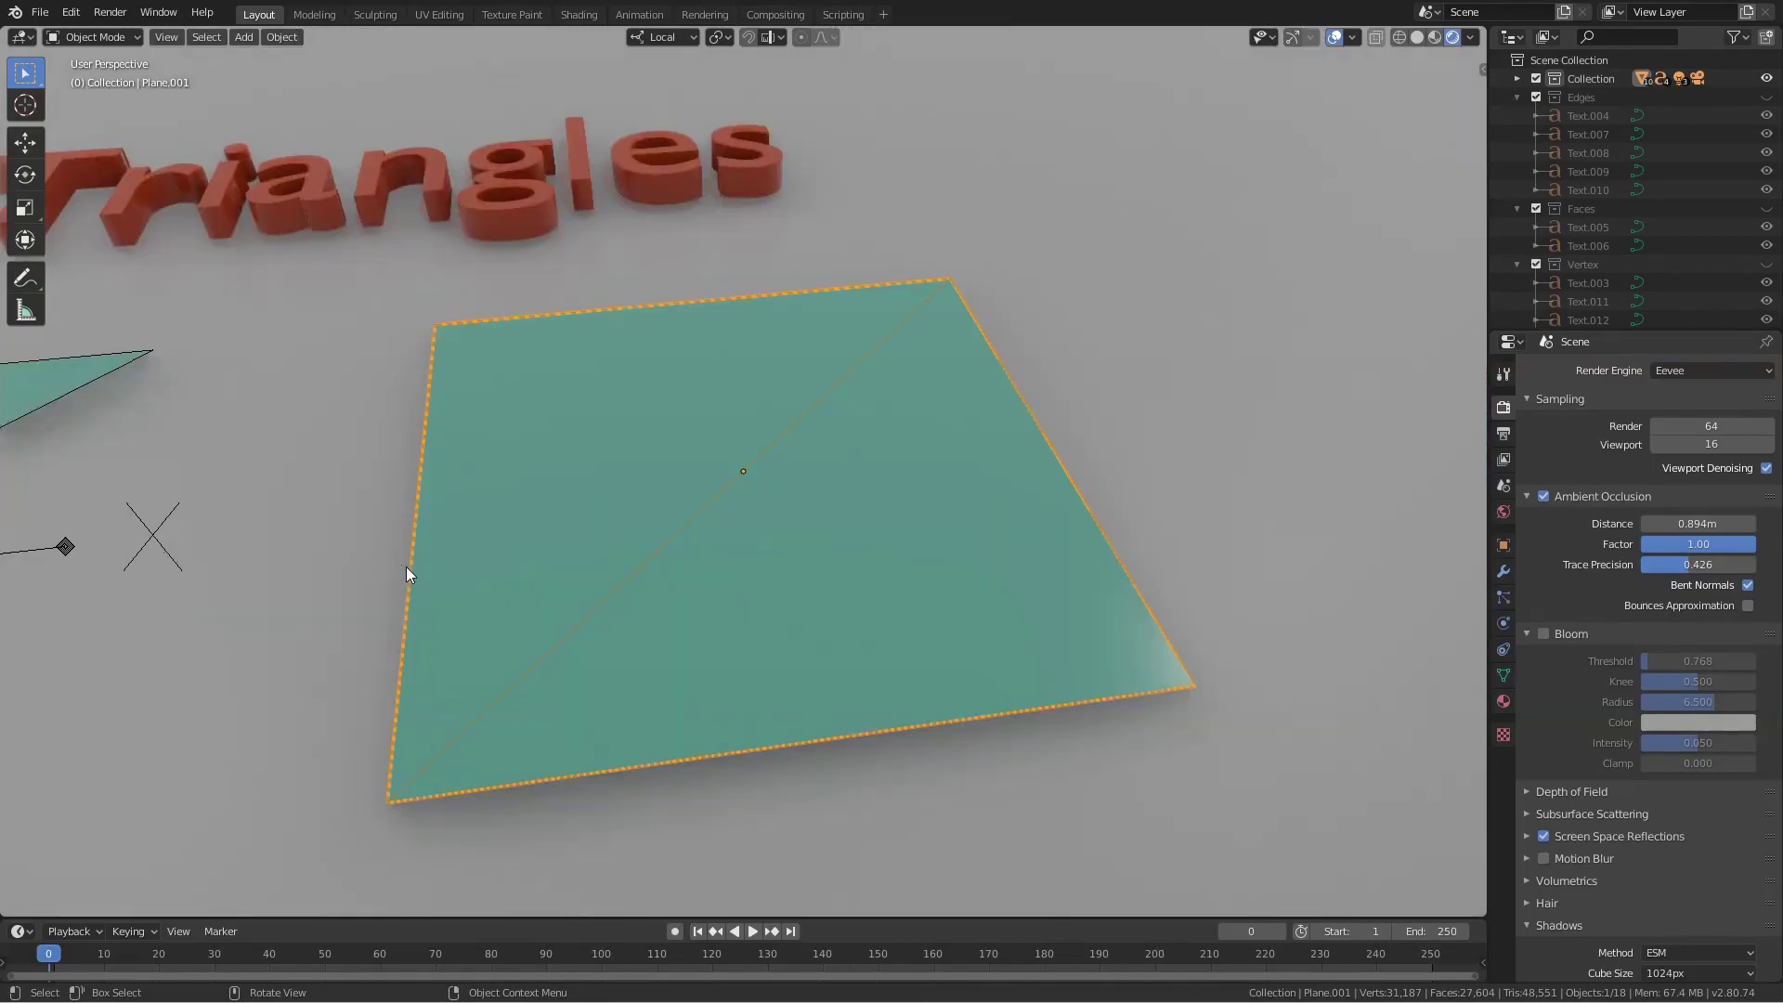
{"action": "middle_click_drag", "start_coordinate": [653, 585], "coordinate": [720, 567]}
{"action": "middle_click_drag", "start_coordinate": [732, 492], "coordinate": [754, 470]}
{"action": "key", "text": "Tab"}
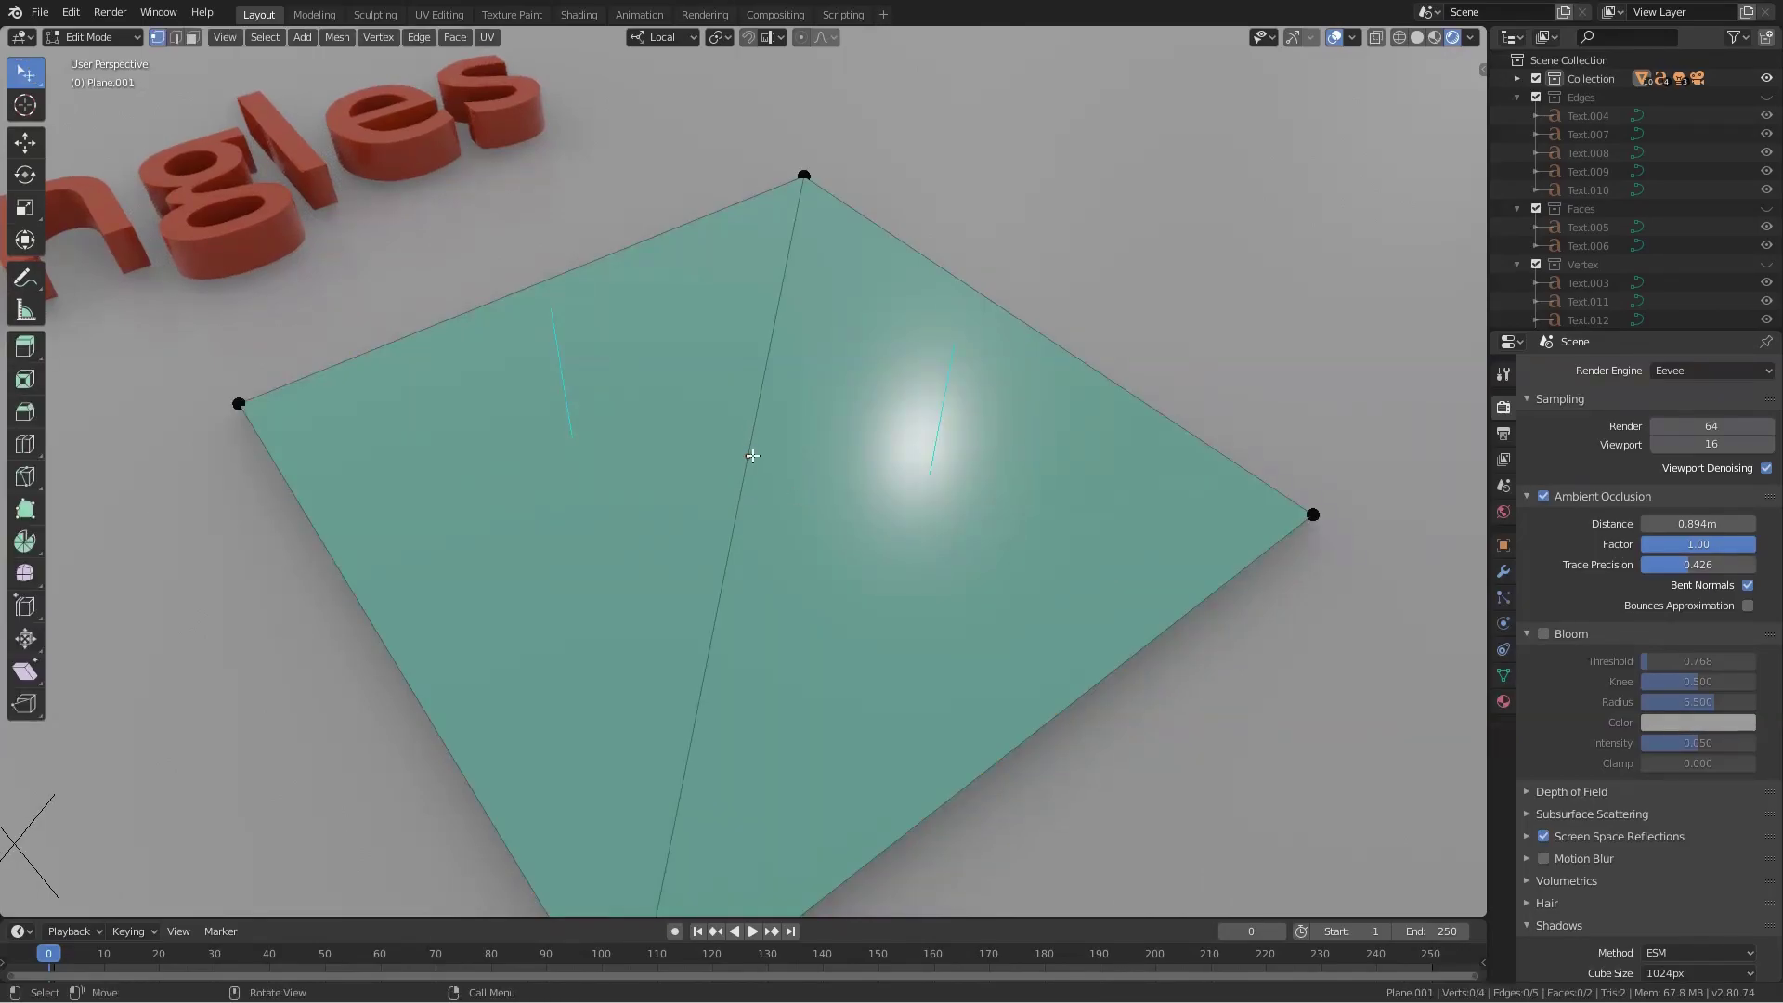
{"action": "middle_click_drag", "start_coordinate": [891, 631], "coordinate": [844, 594]}
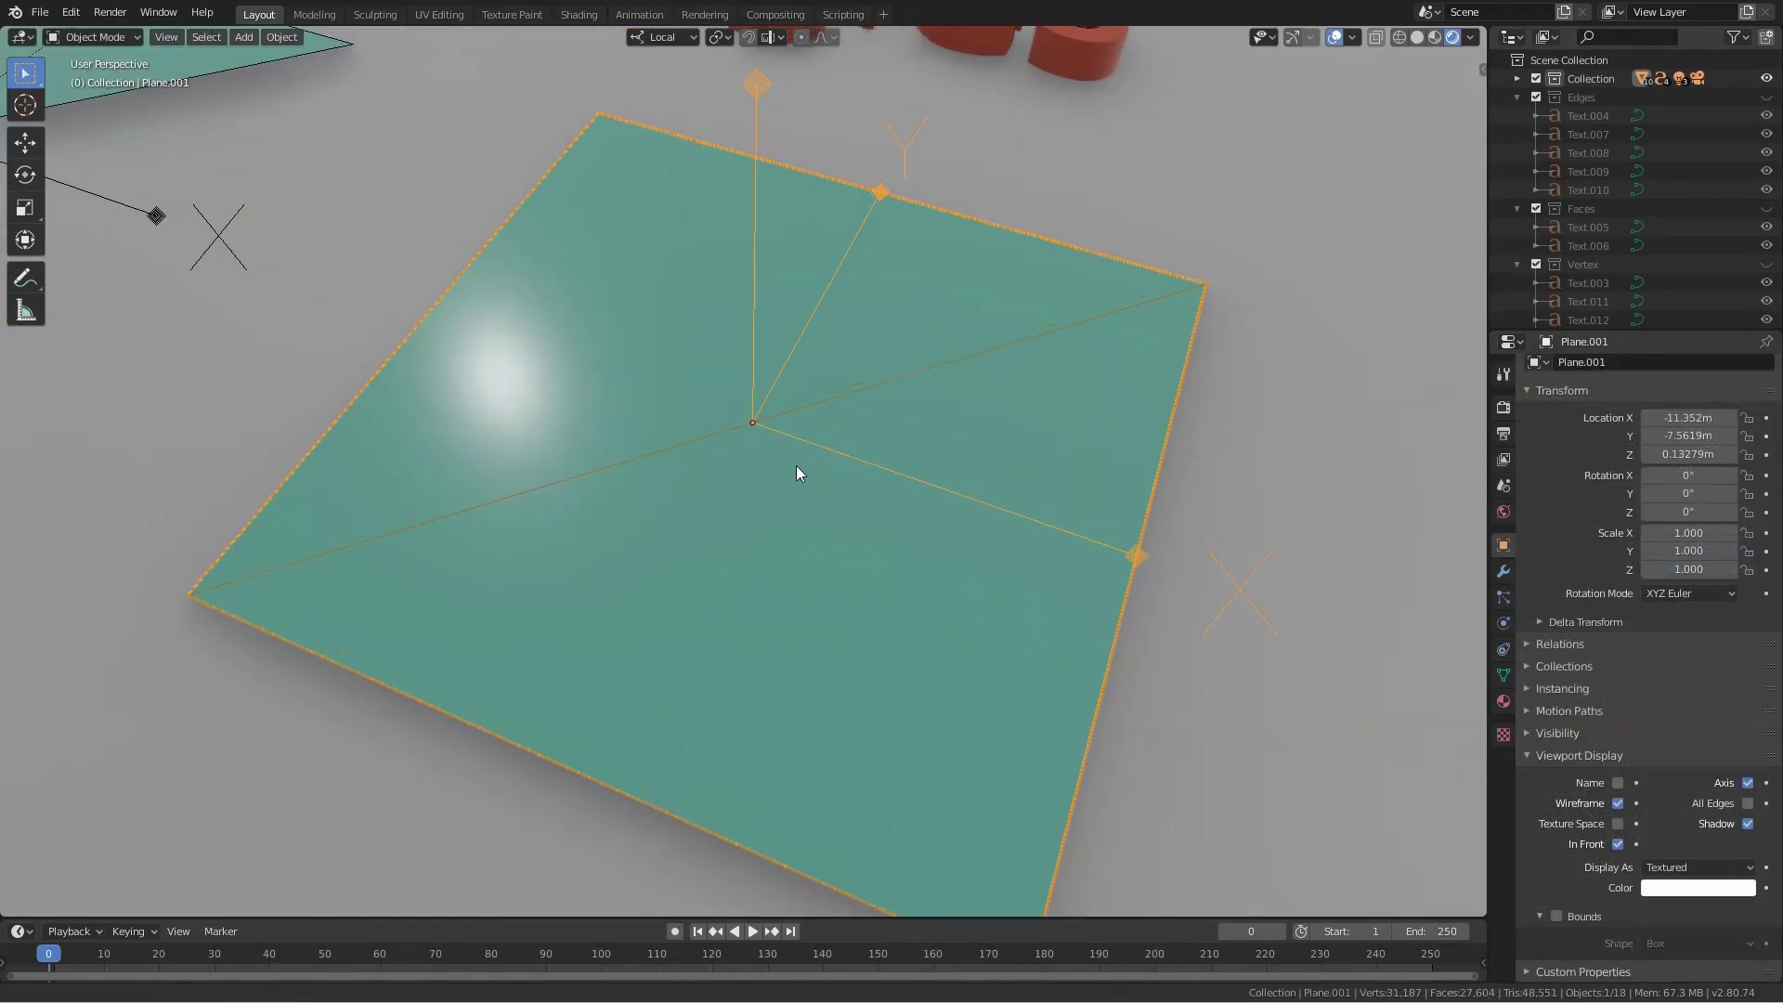
{"action": "mouse_move", "coordinate": [797, 473]}
{"action": "middle_mouse_down"}
{"action": "mouse_move", "coordinate": [796, 503]}
{"action": "mouse_move", "coordinate": [749, 459]}
{"action": "mouse_move", "coordinate": [933, 483]}
{"action": "mouse_move", "coordinate": [864, 448]}
{"action": "mouse_move", "coordinate": [967, 464]}
{"action": "middle_mouse_up"}
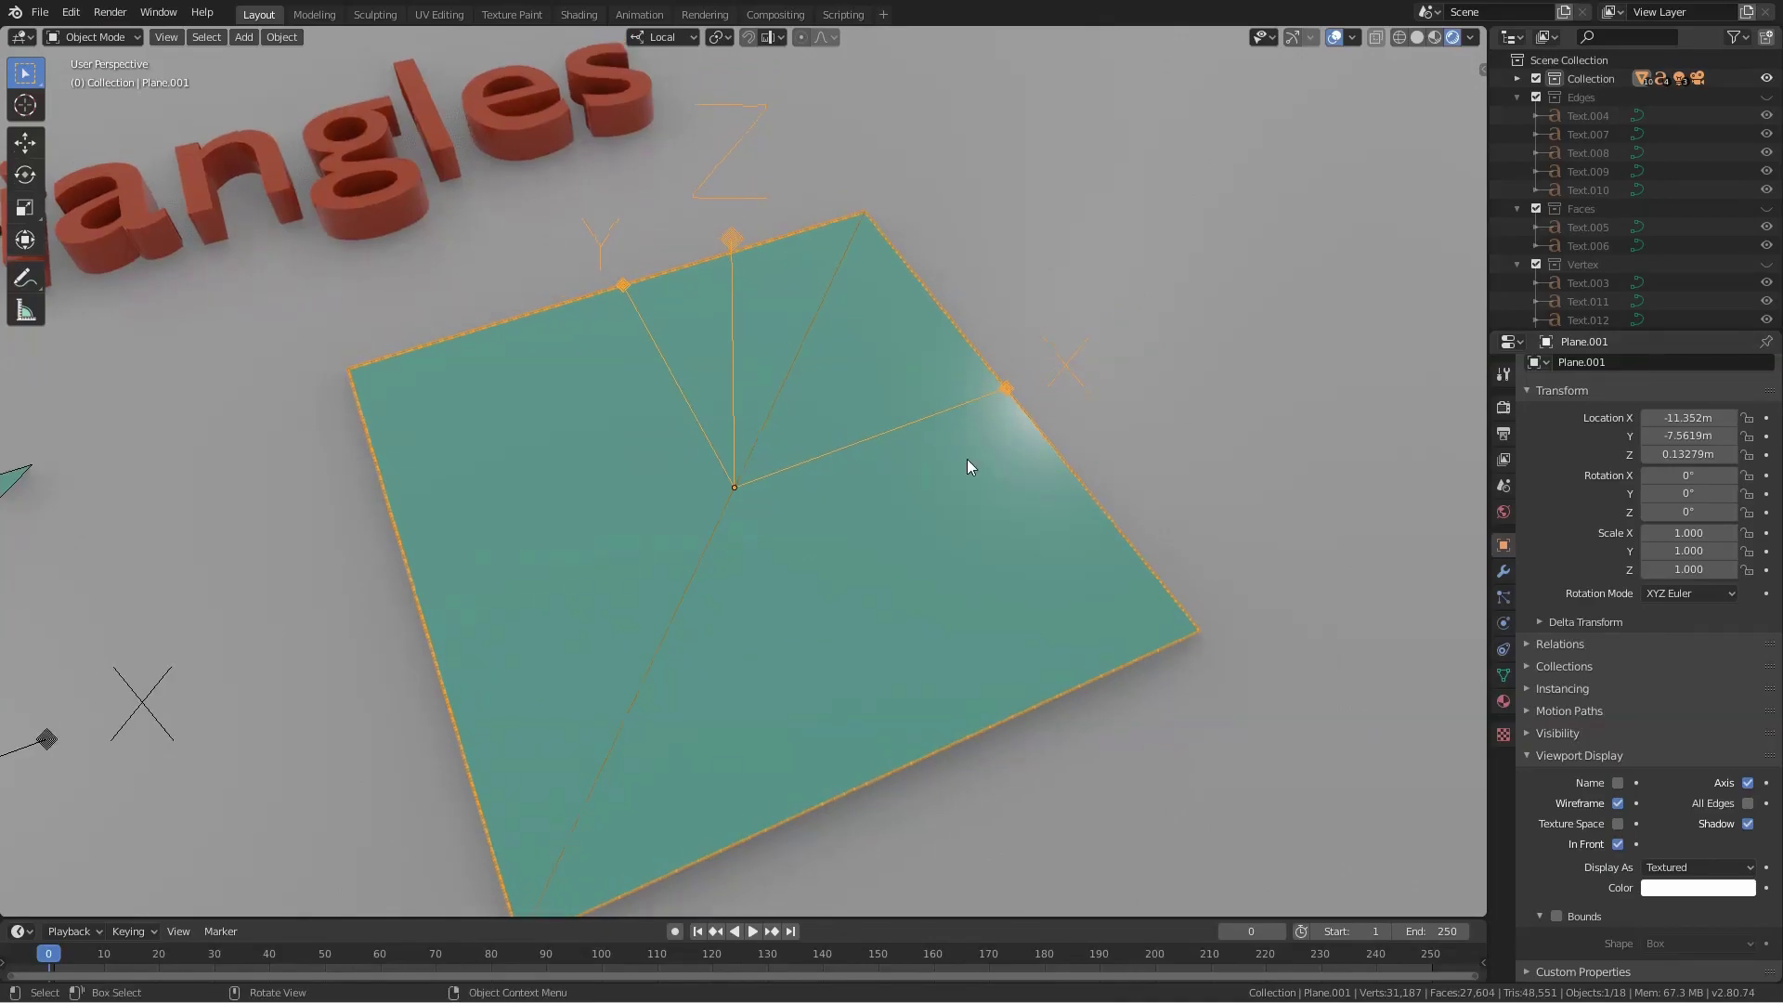
{"action": "left_click", "coordinate": [819, 453]}
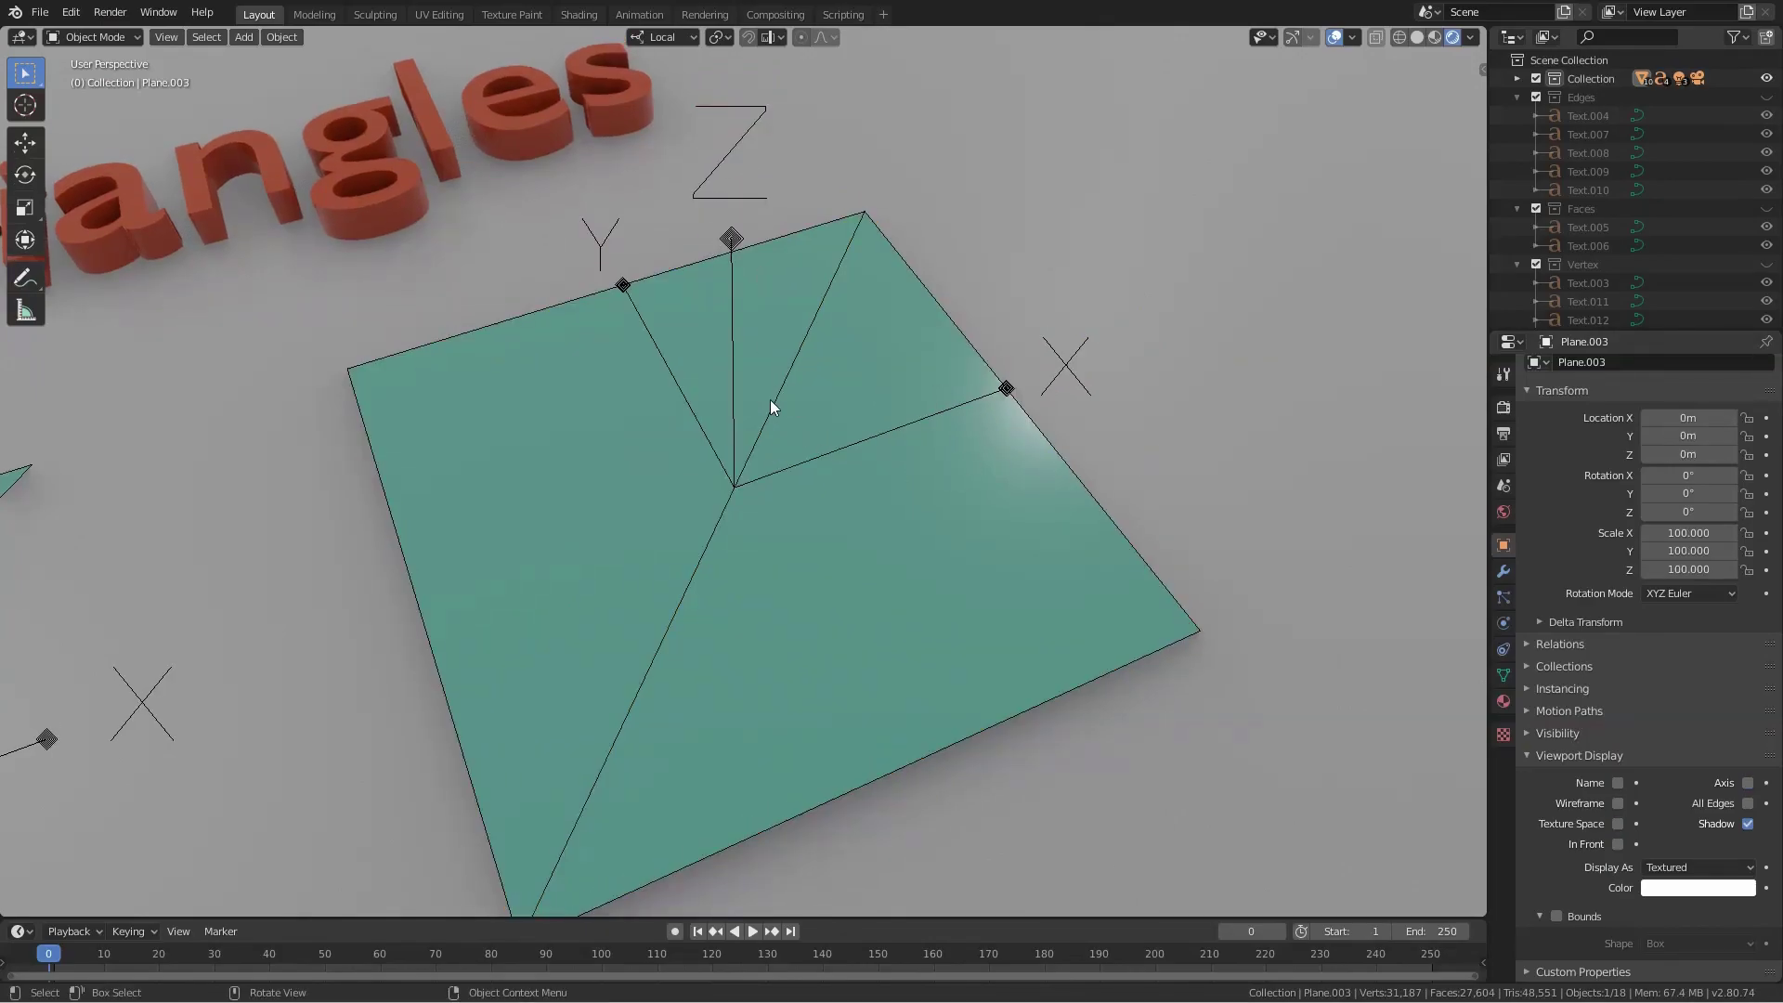
{"action": "left_click", "coordinate": [746, 478]}
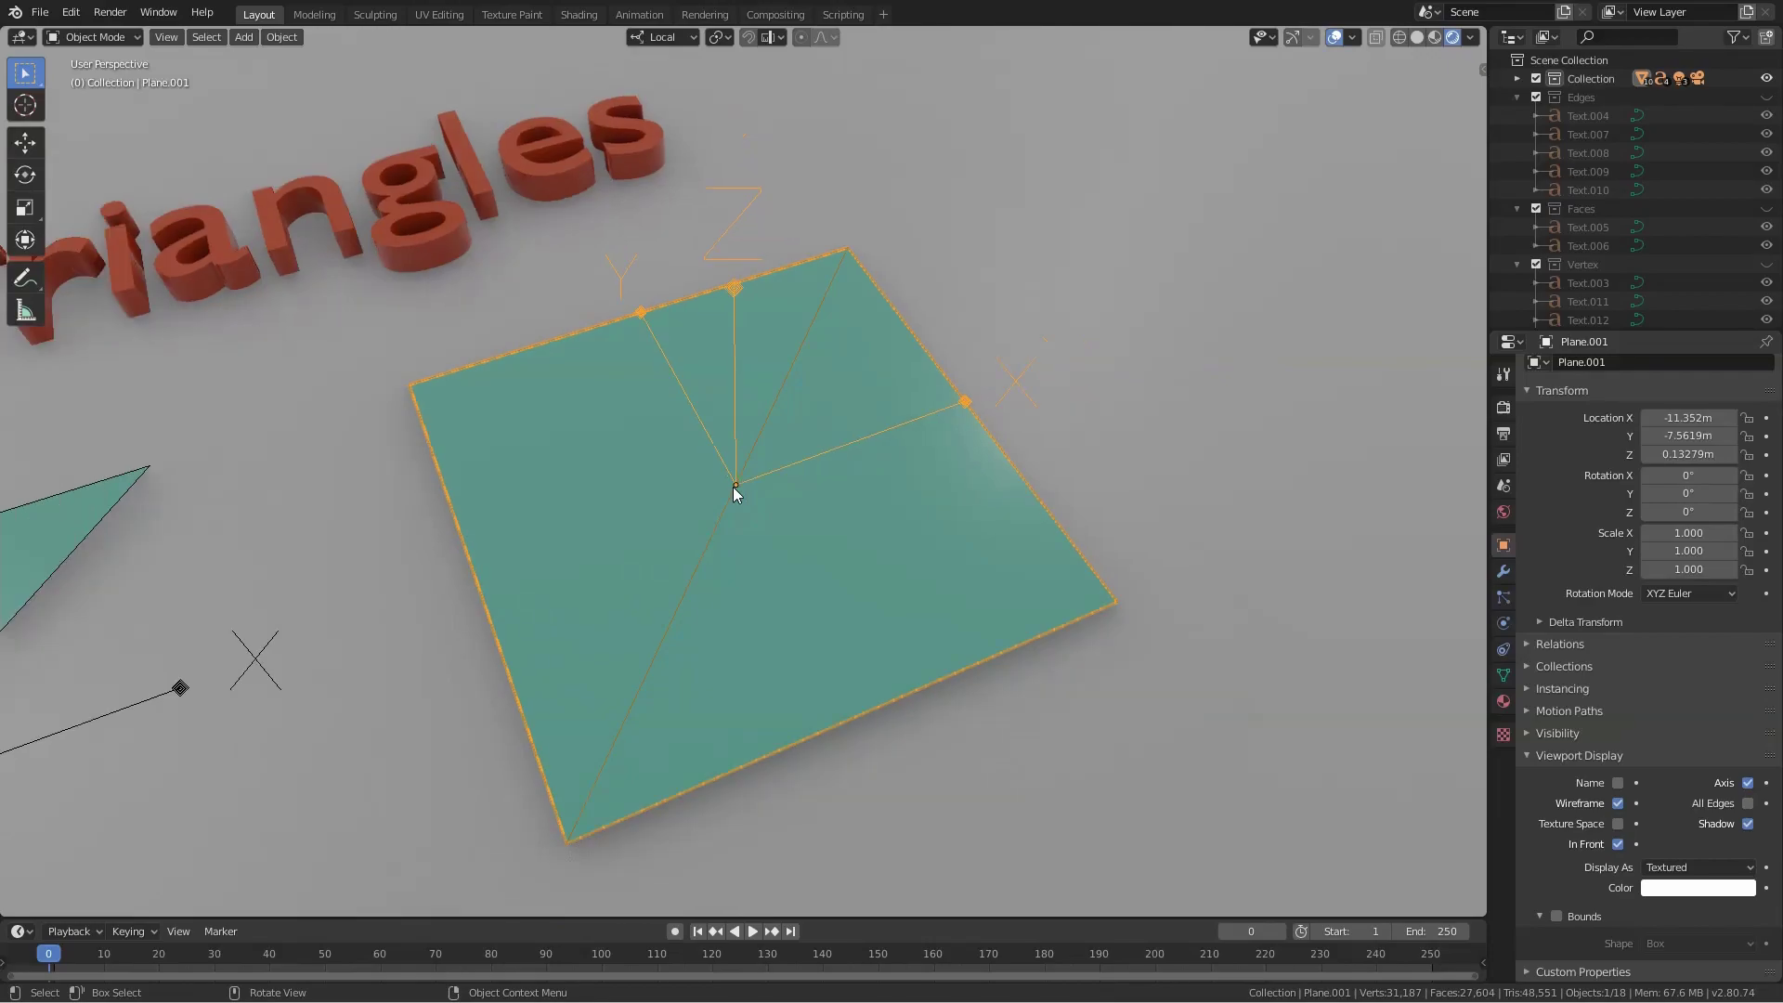
{"action": "middle_click_drag", "start_coordinate": [733, 492], "coordinate": [739, 472]}
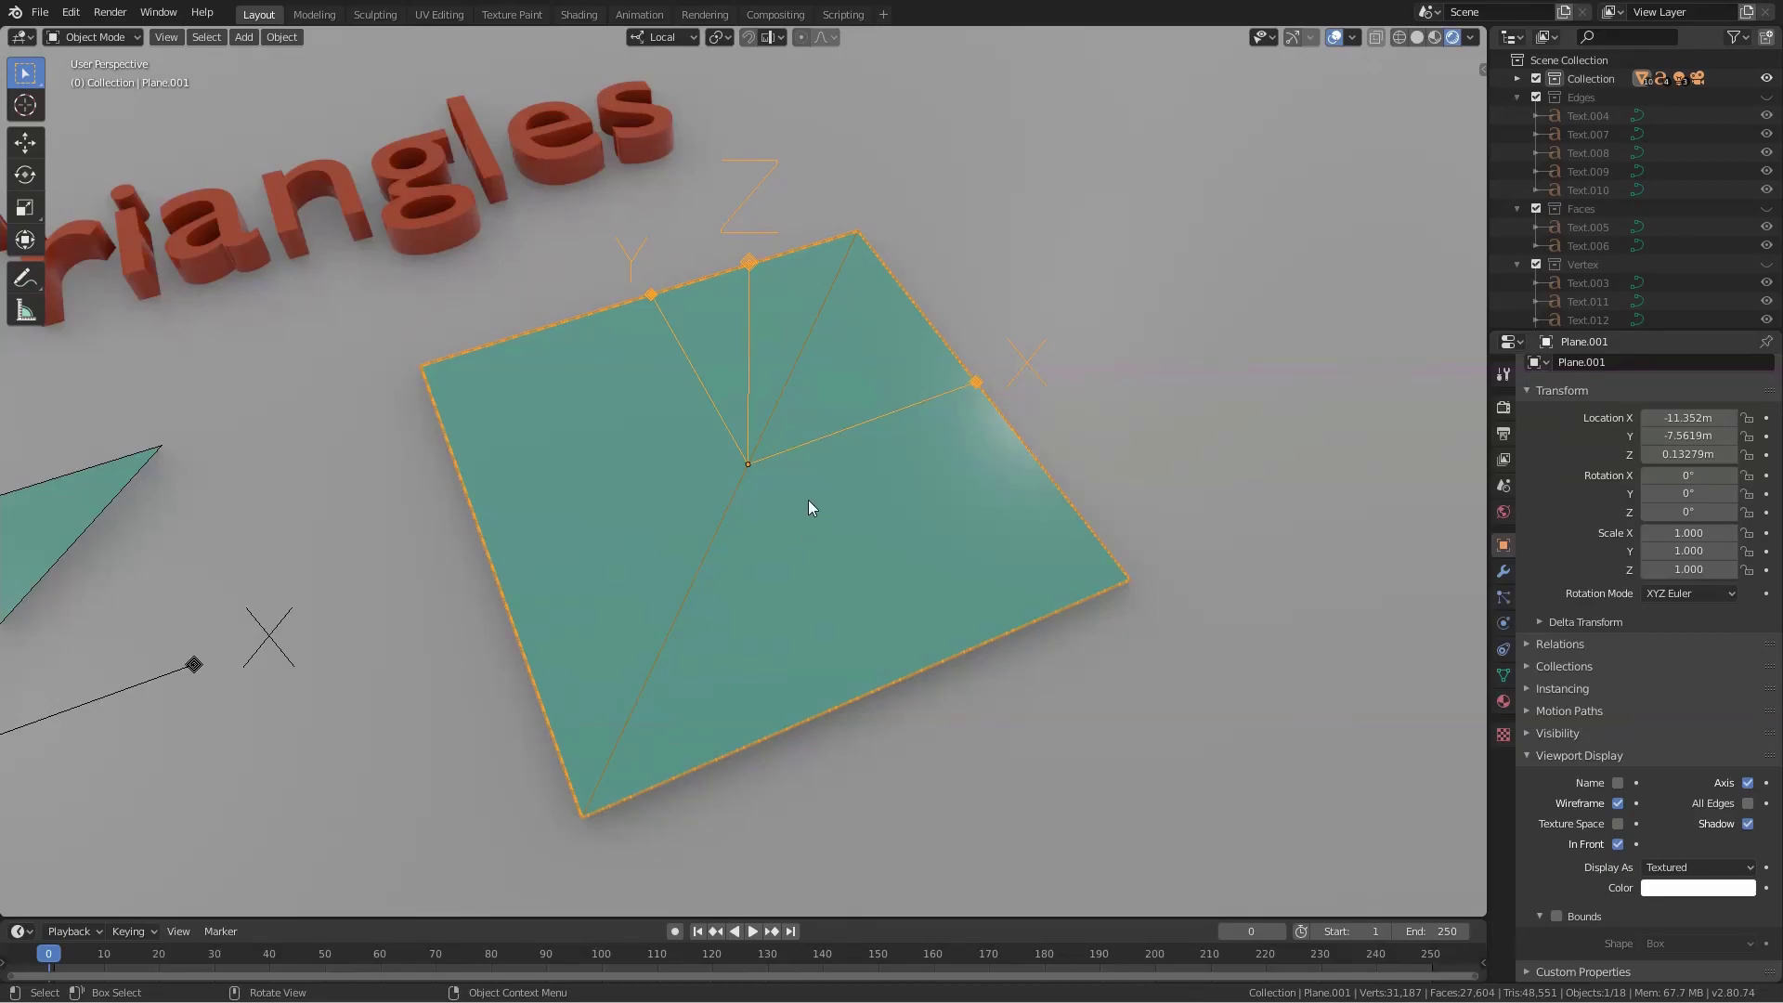
{"action": "key", "text": "r"}
{"action": "key", "text": "y"}
{"action": "key", "text": "y"}
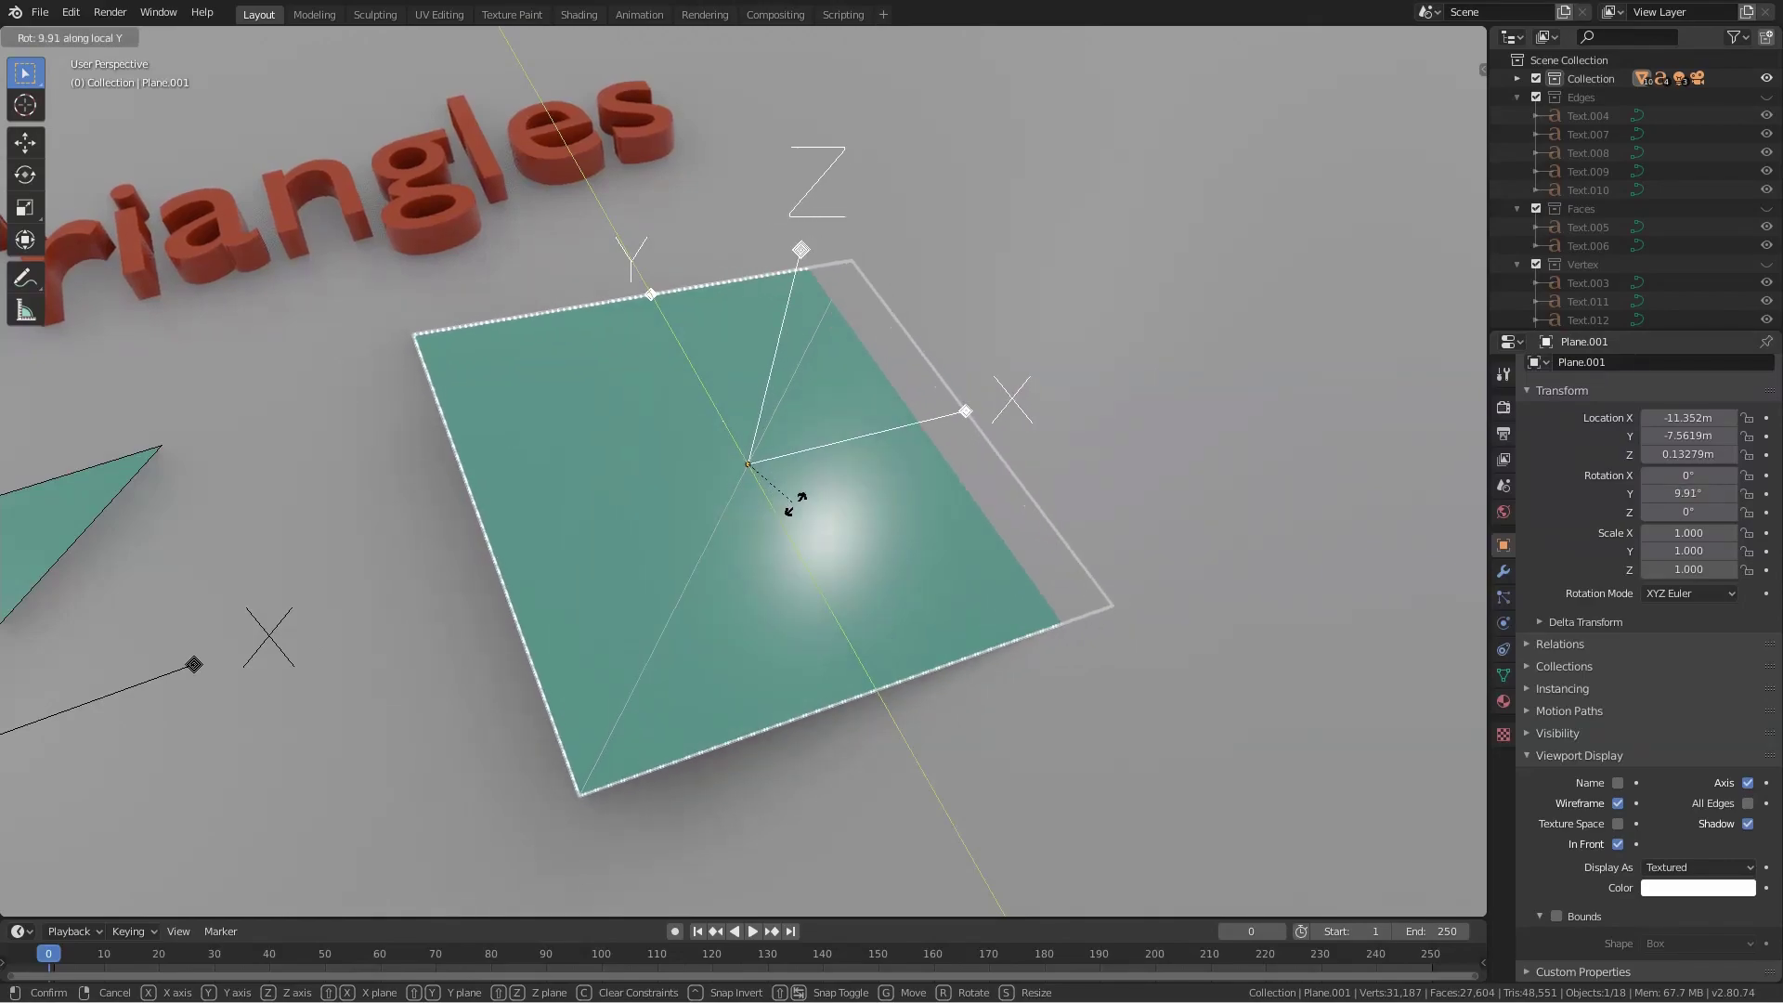
{"action": "key", "text": "Escape"}
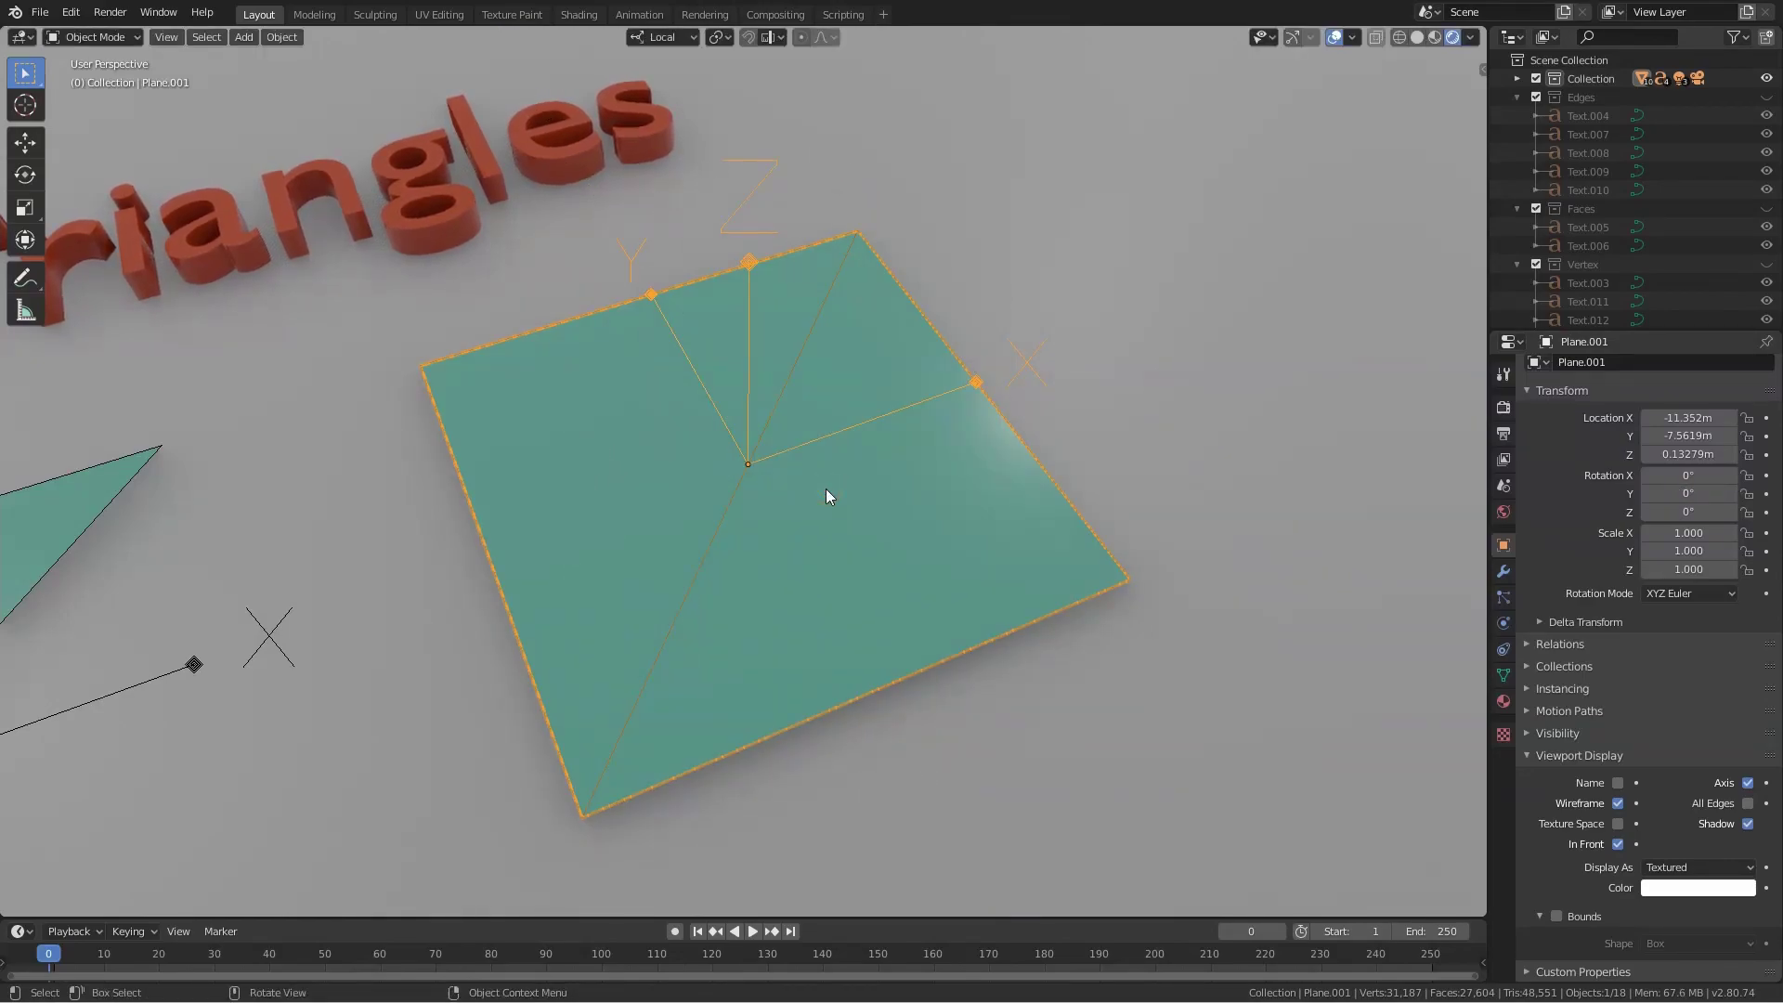
{"action": "key", "text": "r"}
{"action": "key", "text": "x"}
{"action": "key", "text": "x"}
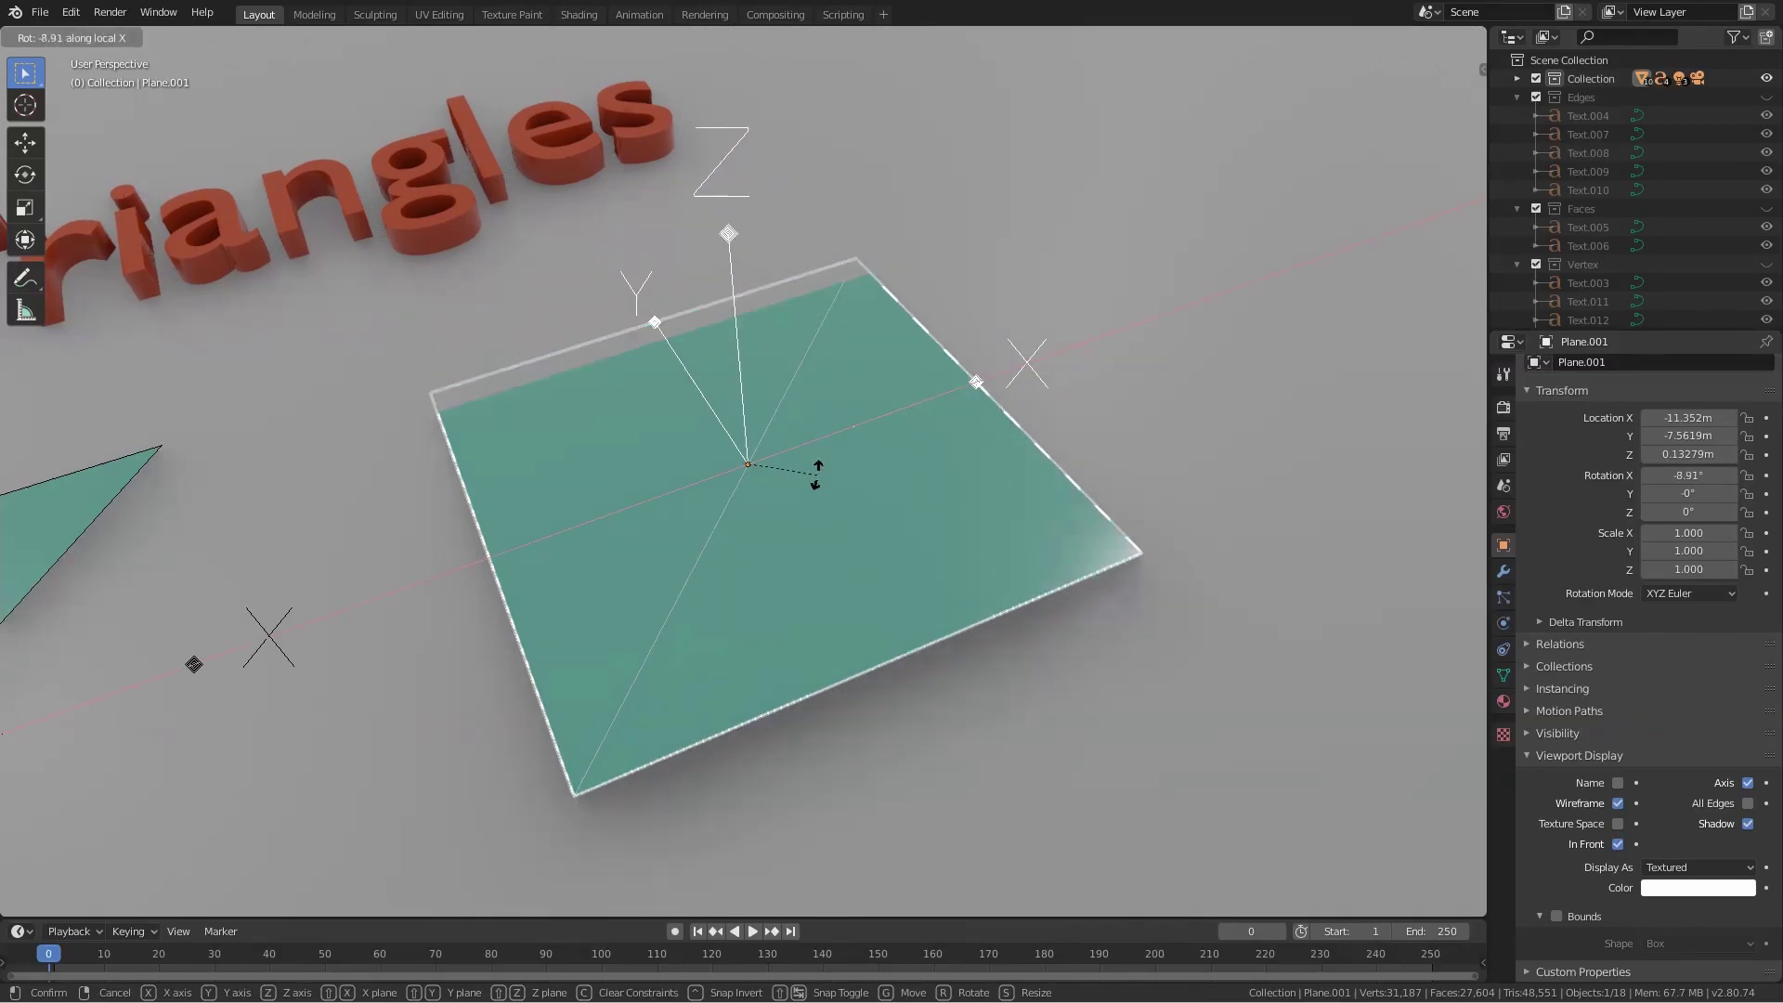
{"action": "key", "text": "Escape"}
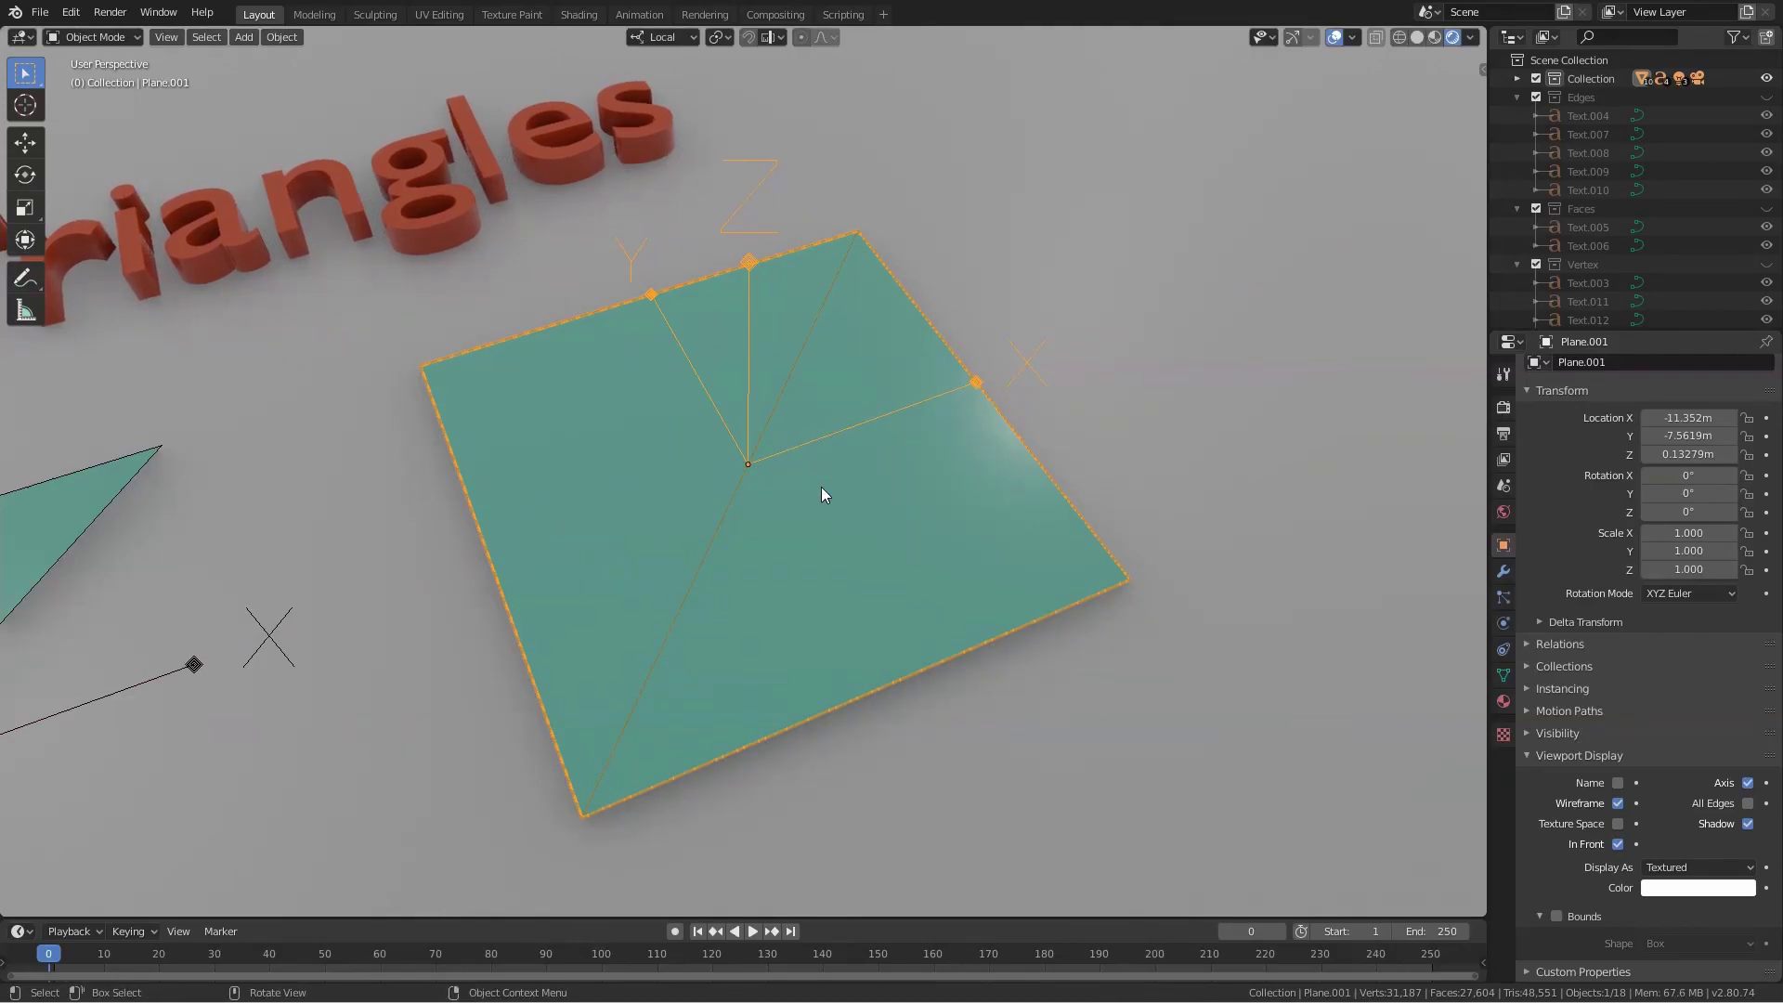
{"action": "key", "text": "r"}
{"action": "key", "text": "z"}
{"action": "key", "text": "z"}
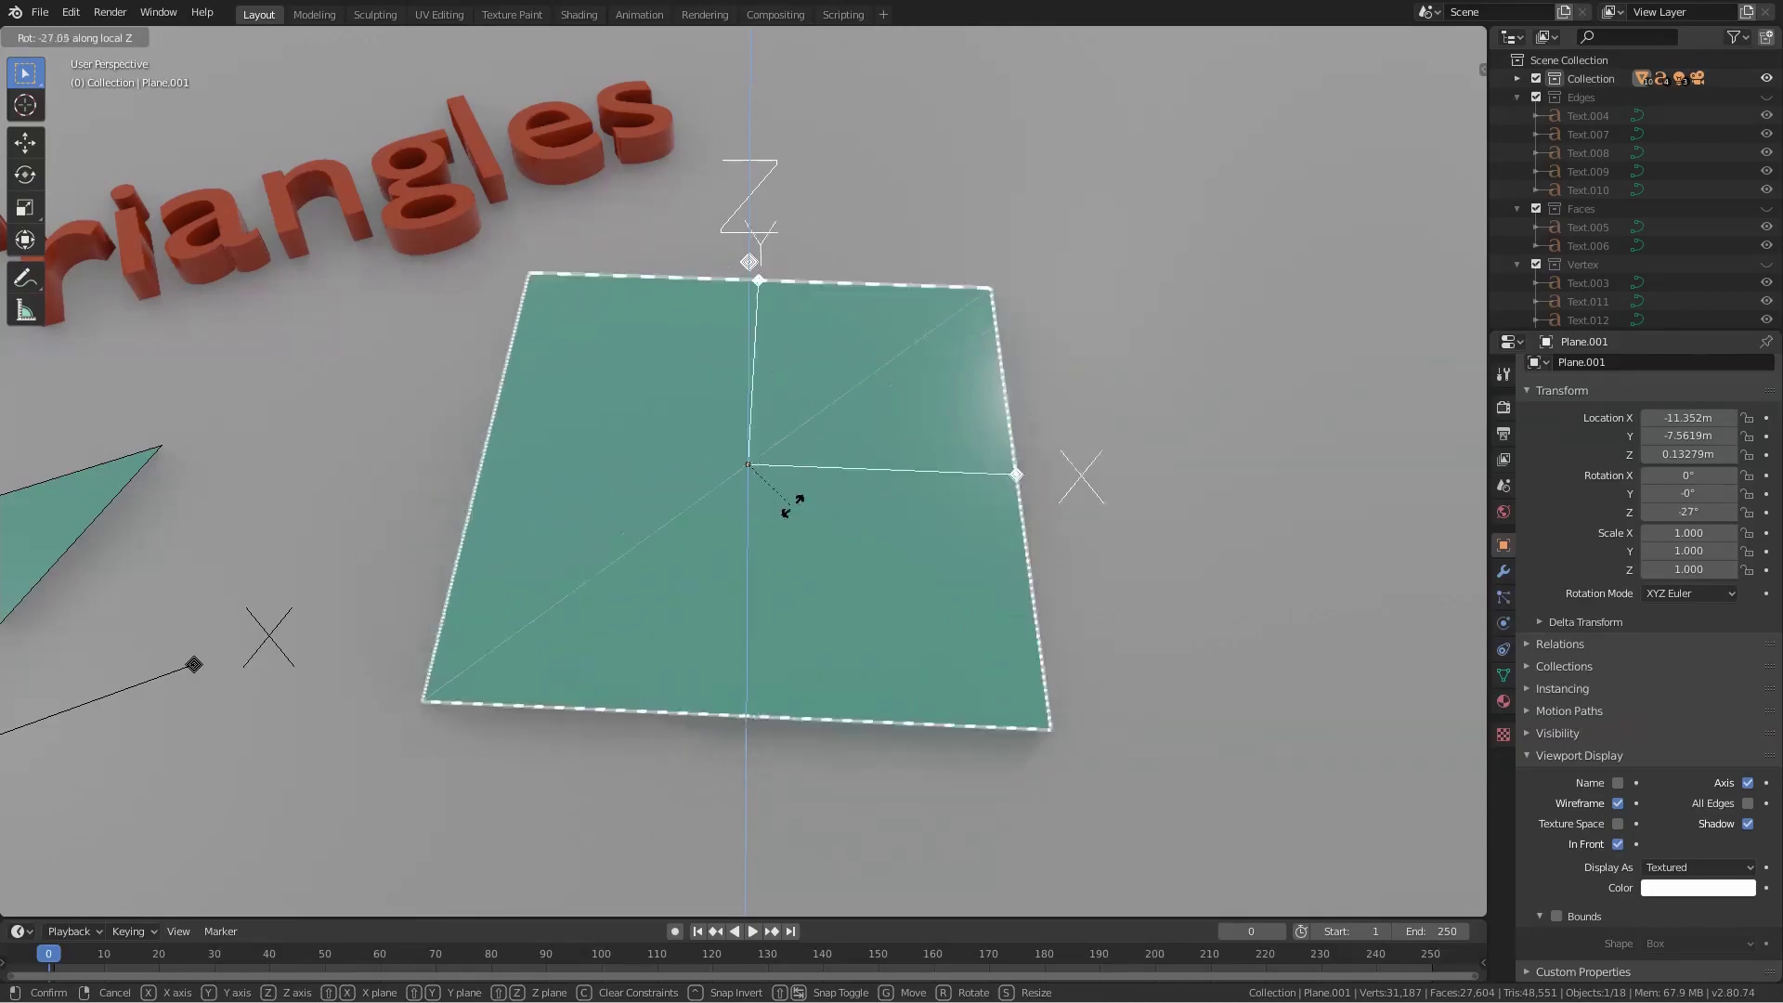
{"action": "key", "text": "Escape"}
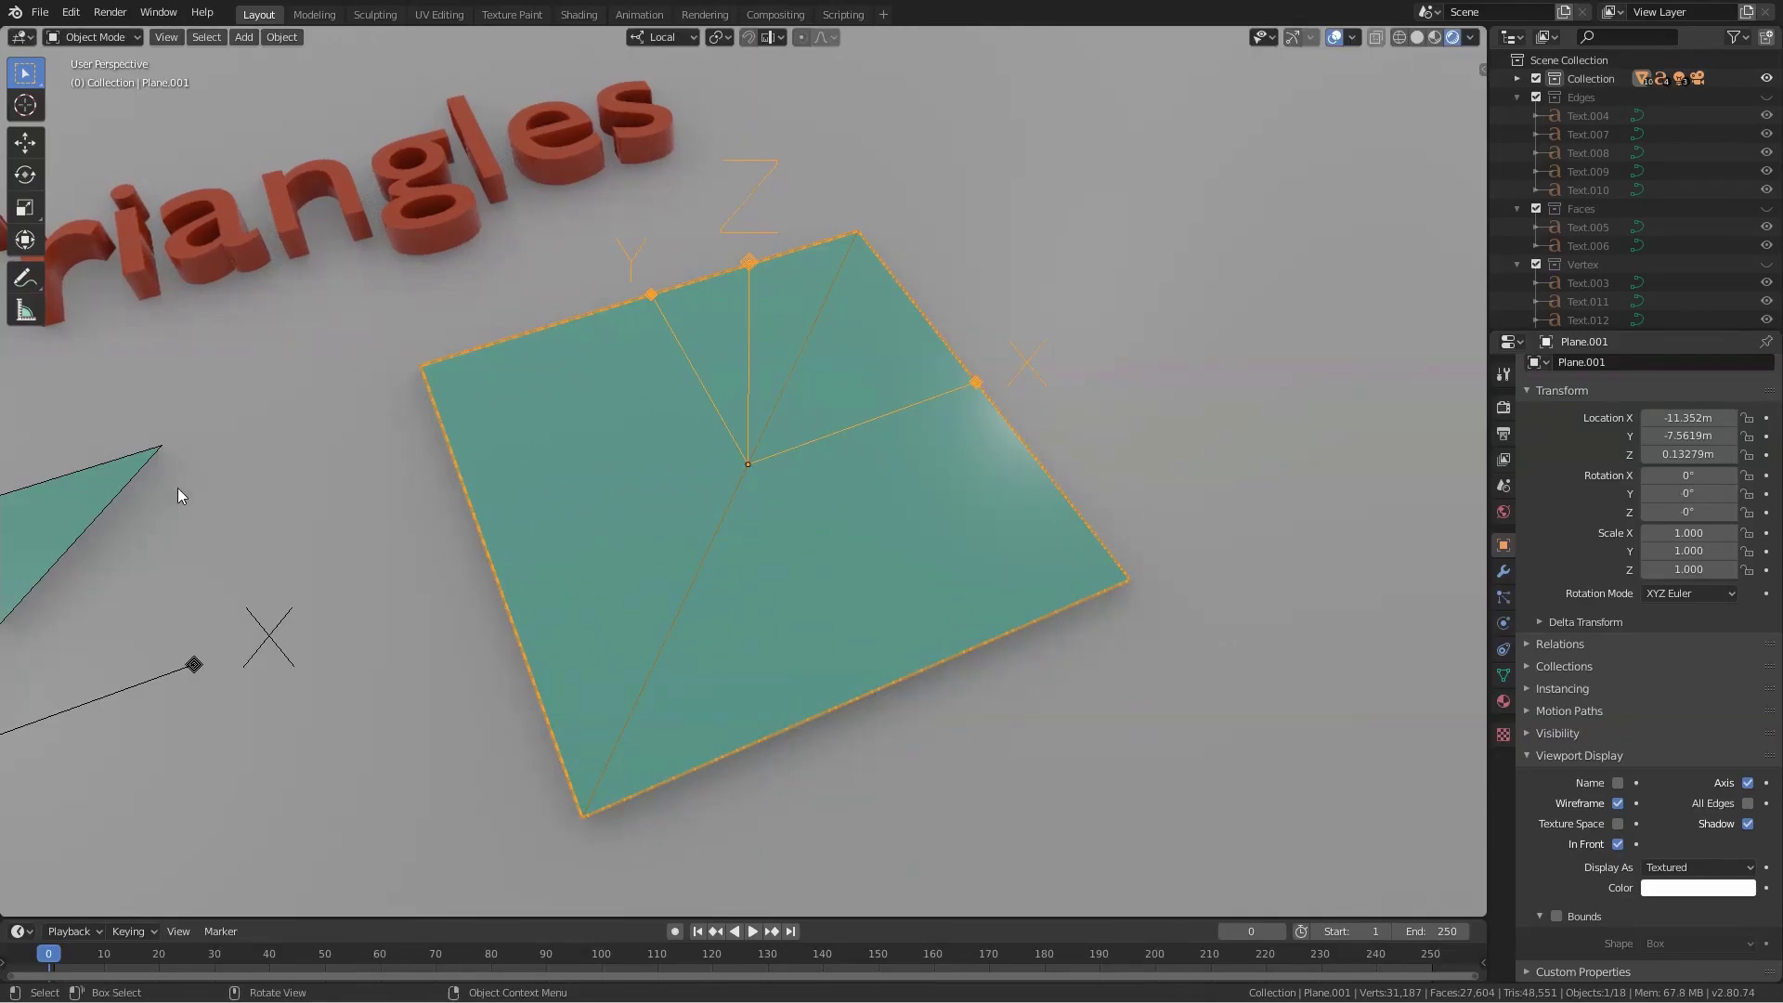
- Frame the lone triangle Plane.006 and trial-rotate it around local X, then Y
{"action": "left_click", "coordinate": [115, 485]}
{"action": "key", "text": "KP_Decimal"}
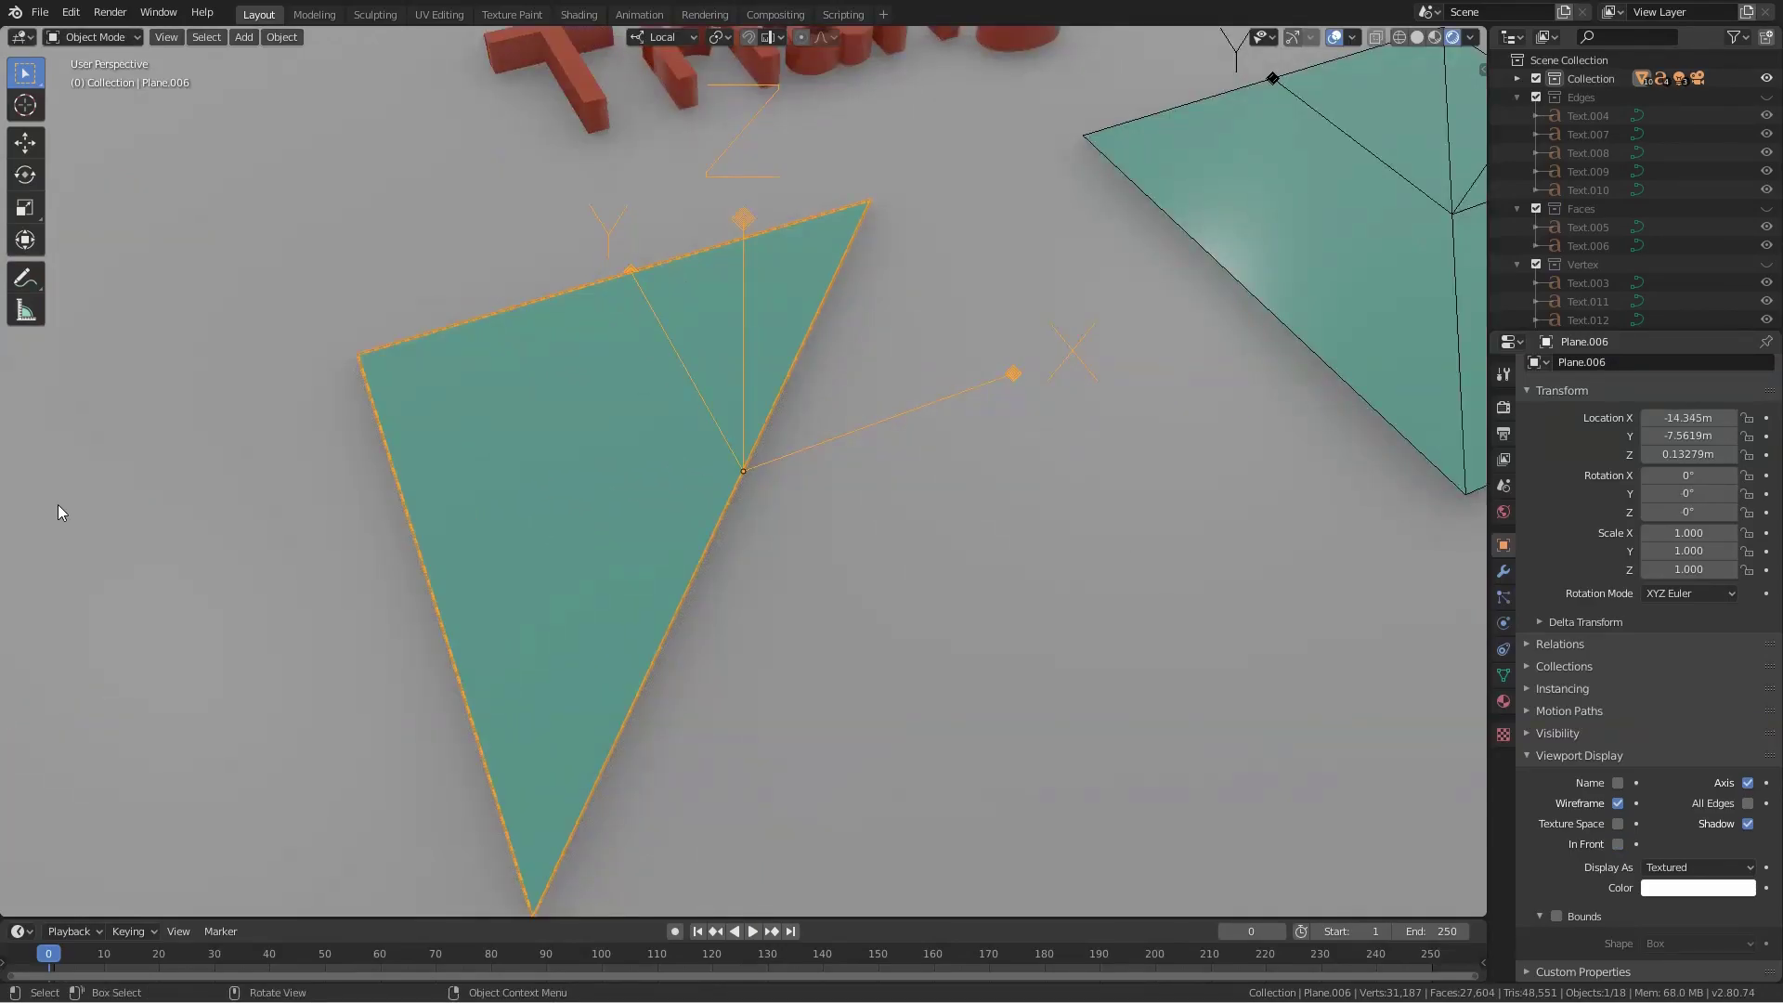
{"action": "key", "text": "r"}
{"action": "key", "text": "x"}
{"action": "key", "text": "x"}
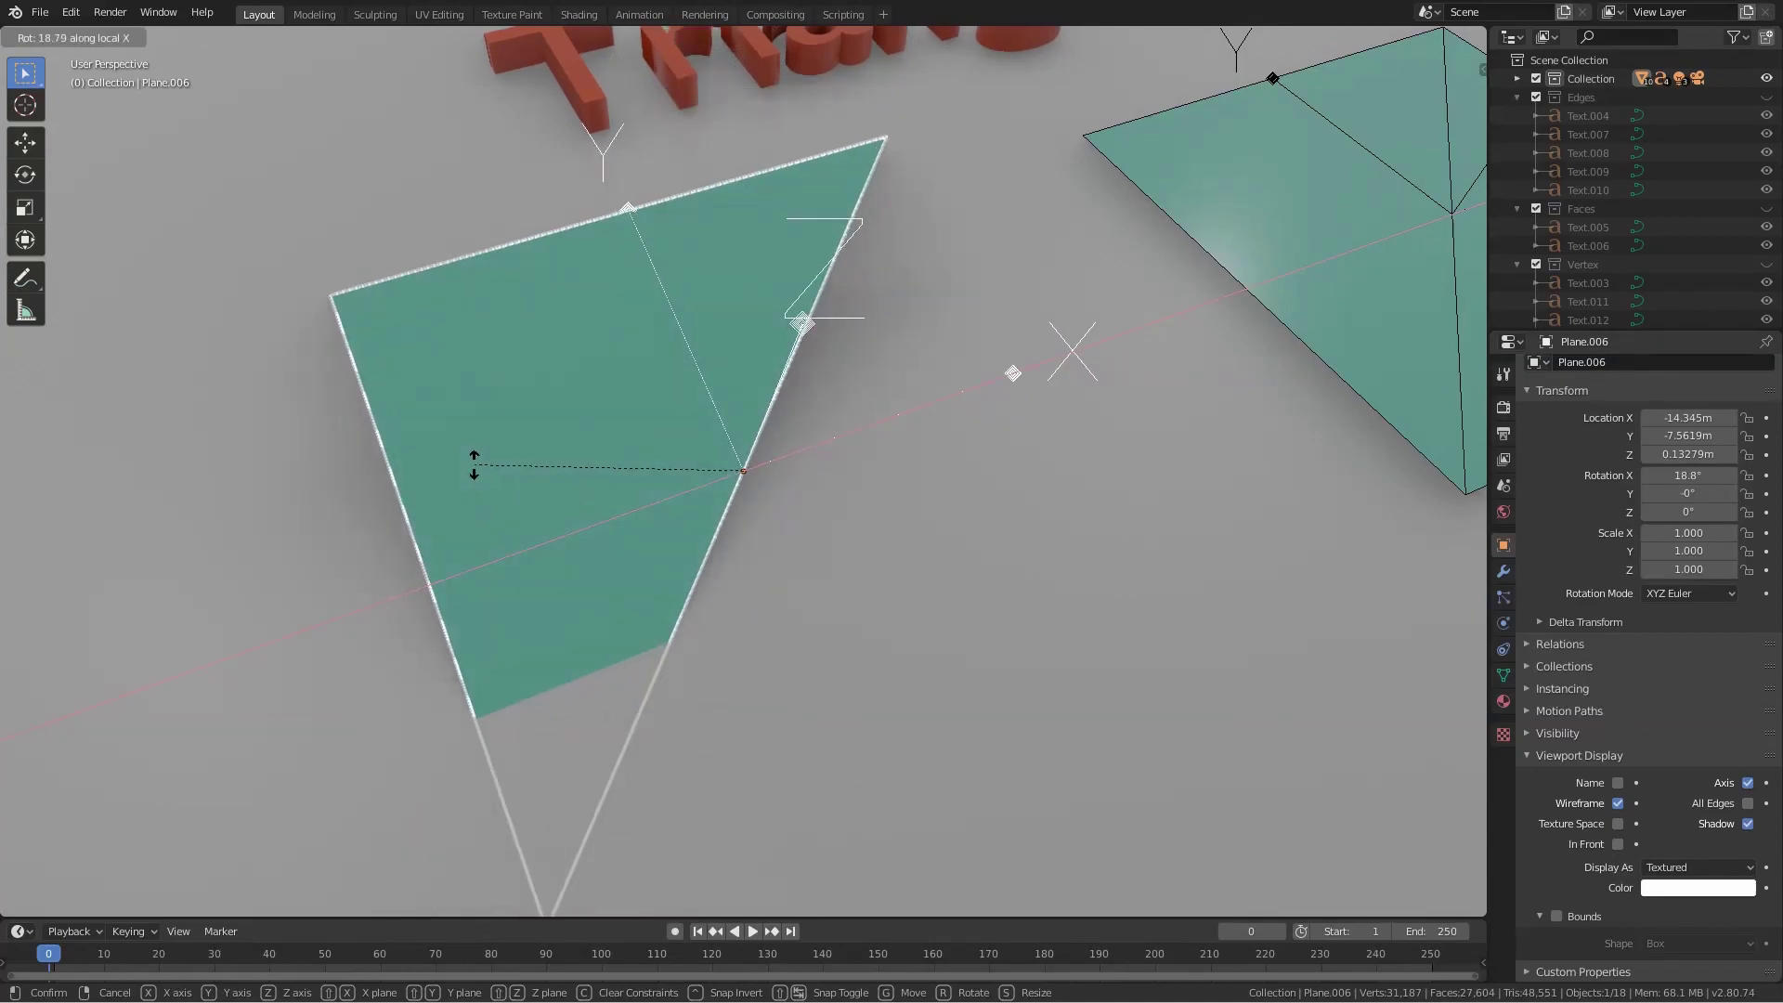
{"action": "key", "text": "y"}
{"action": "key", "text": "y"}
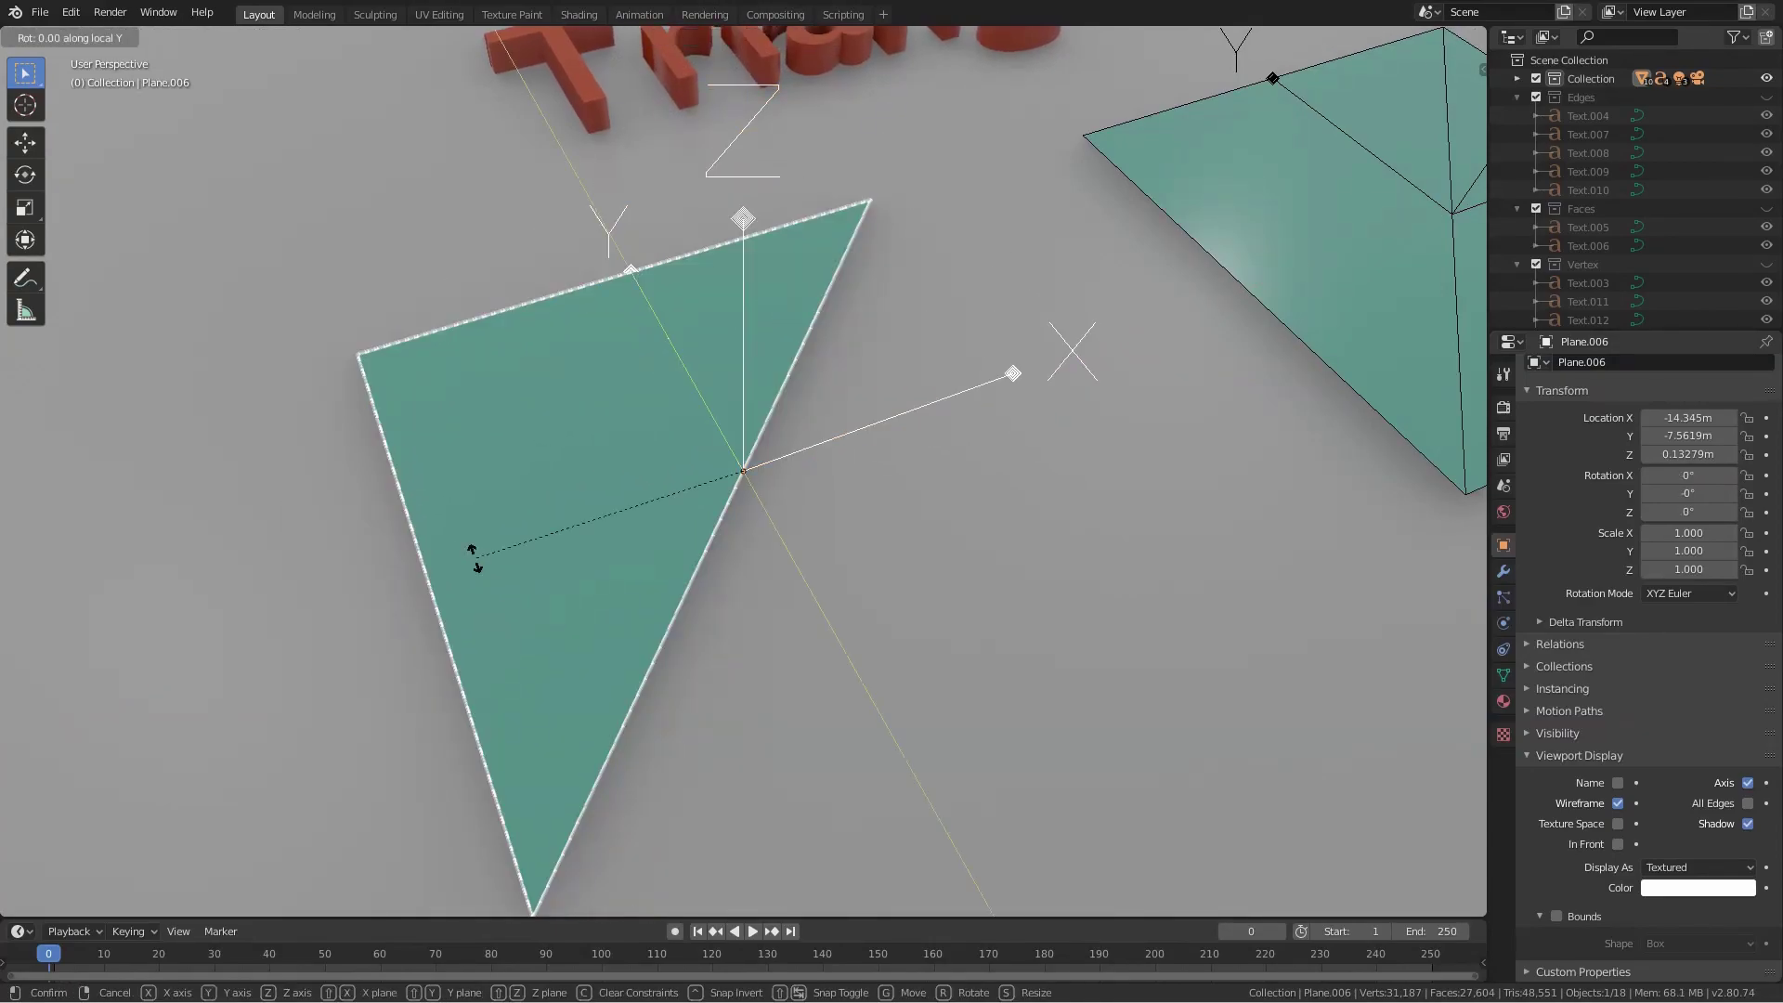